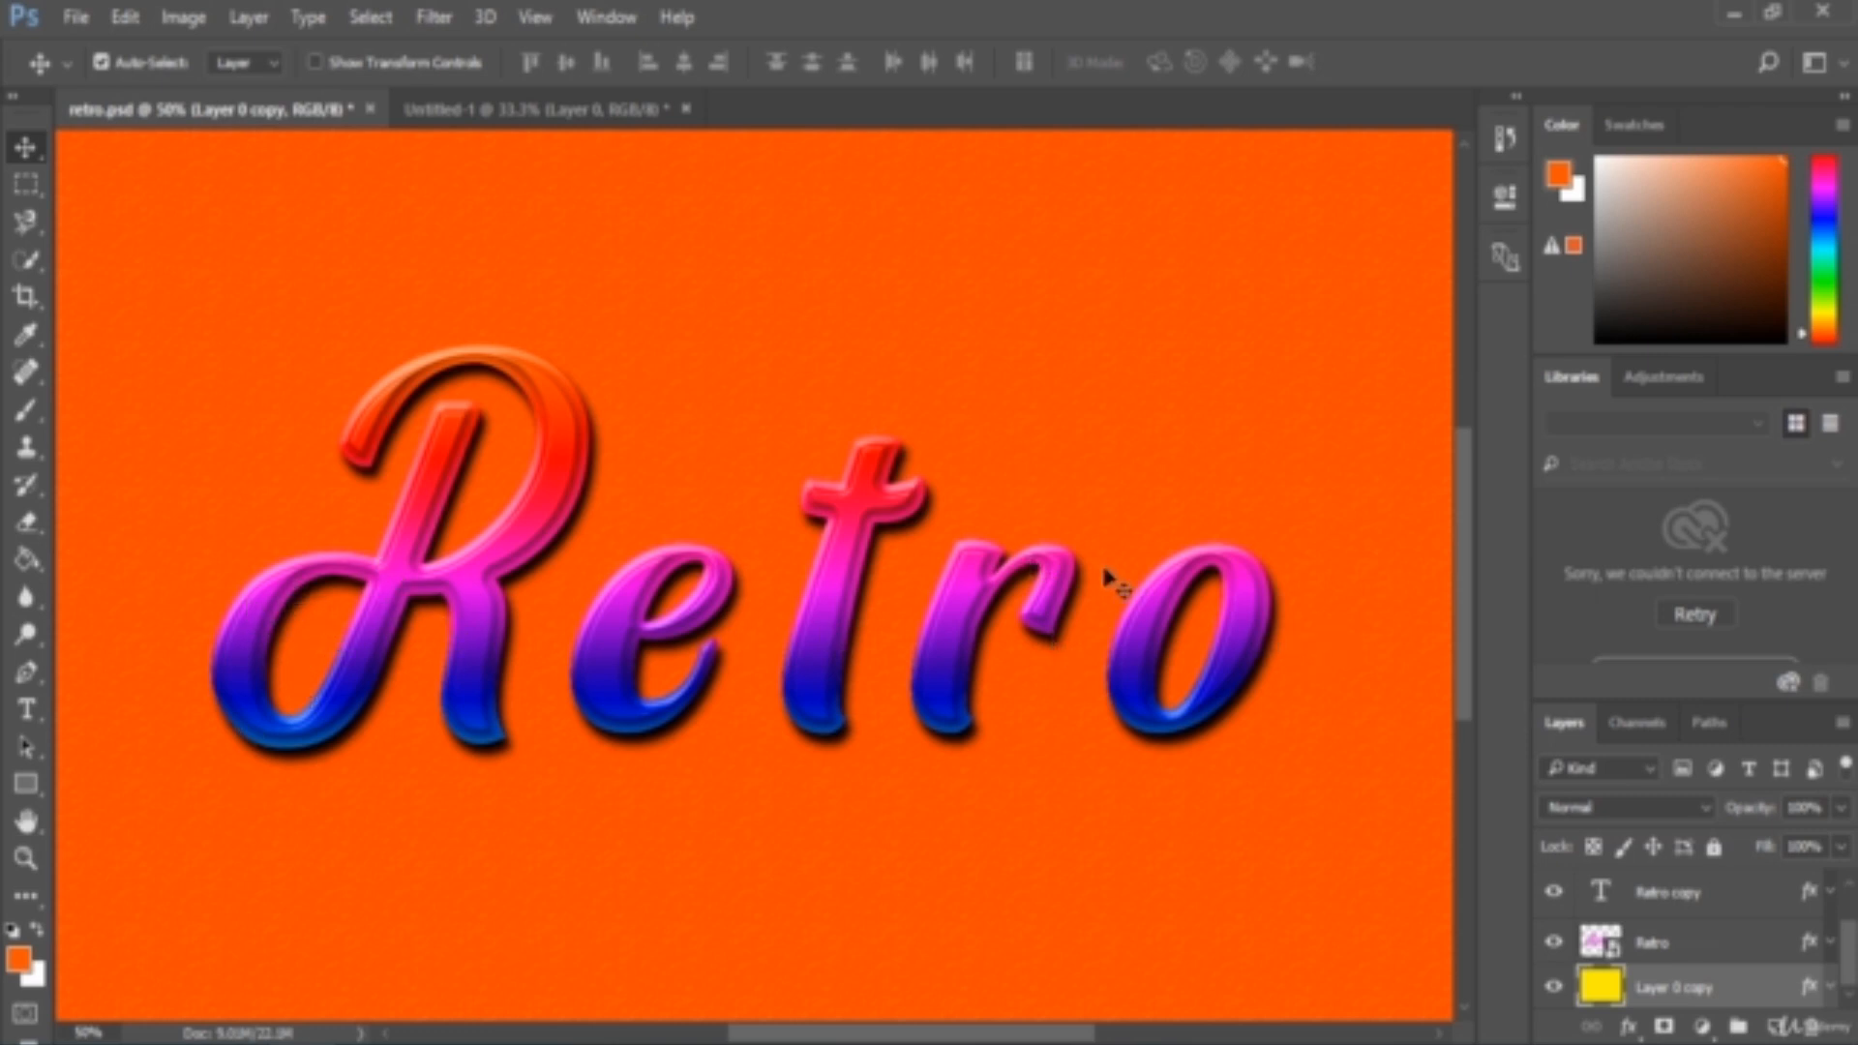
Step: Switch to the Untitled-1 document and examine the Bevel & Emboss depth, size, angle and altitude on Layer 0
{"action": "key", "text": "ctrl+minus"}
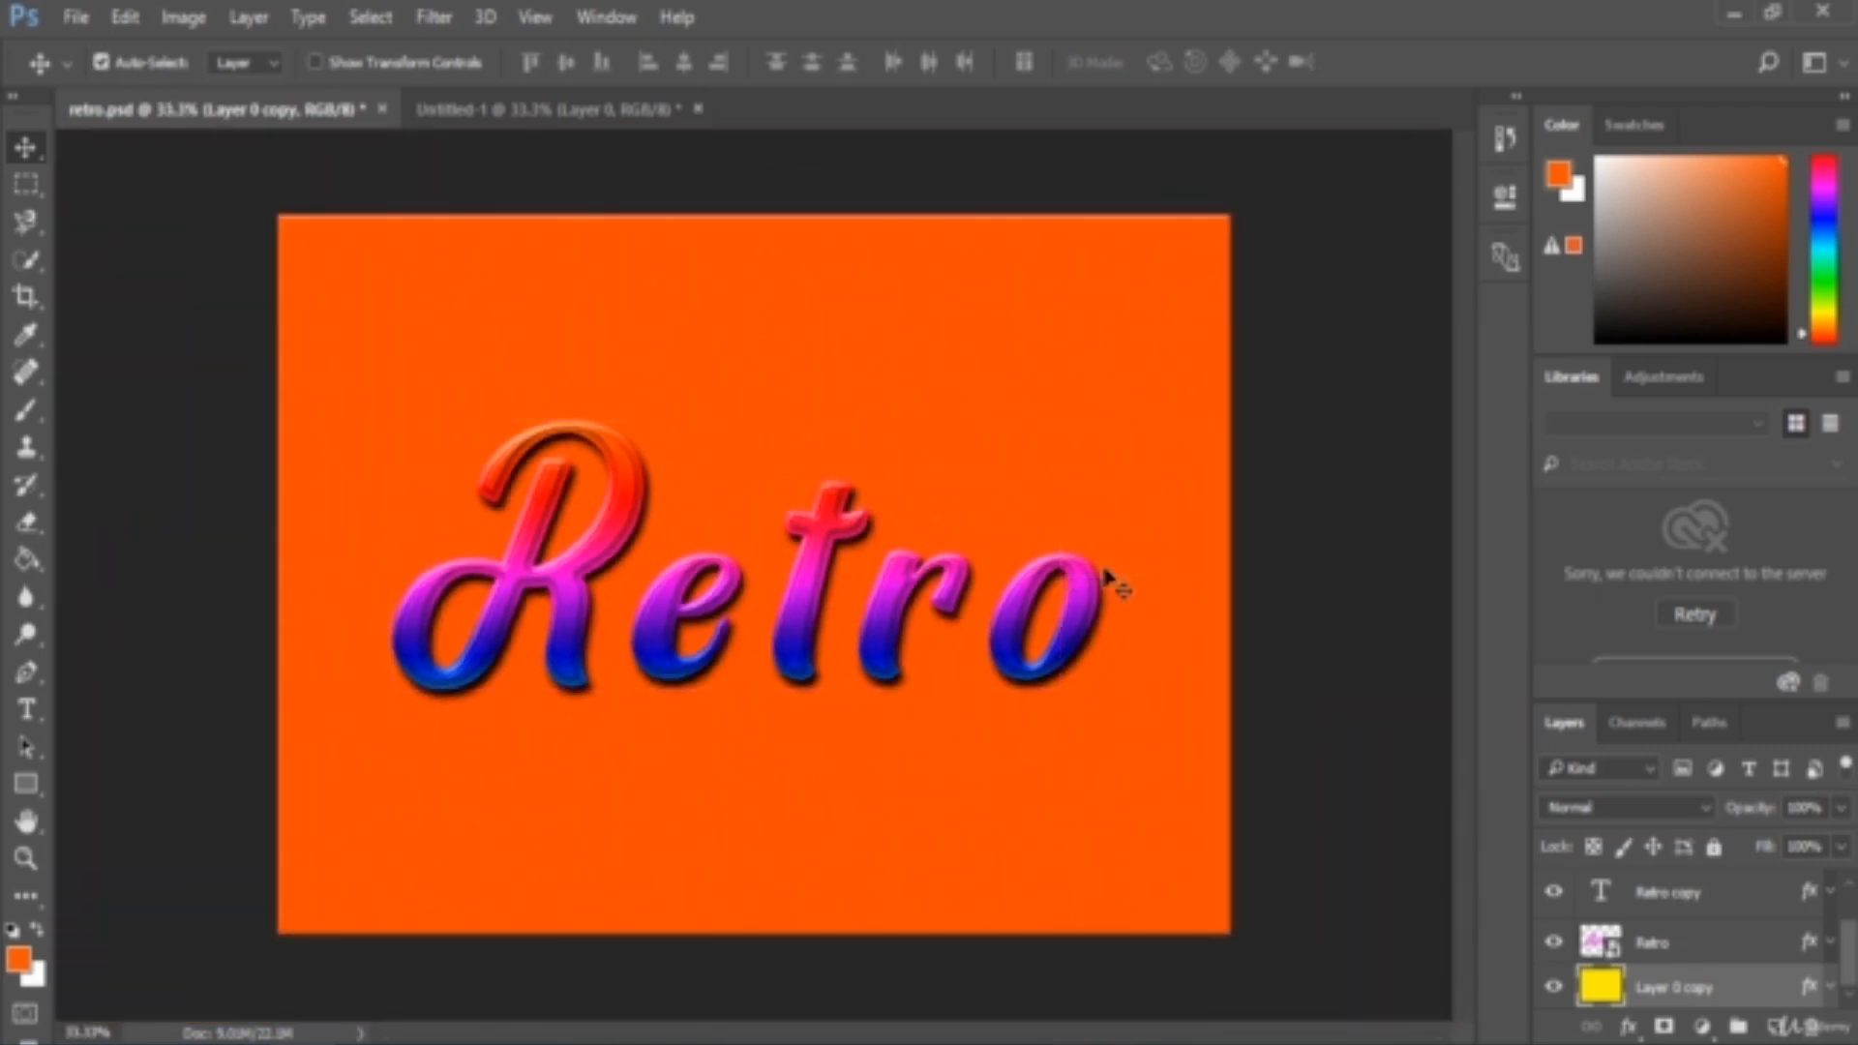
{"action": "key", "text": "ctrl+Tab"}
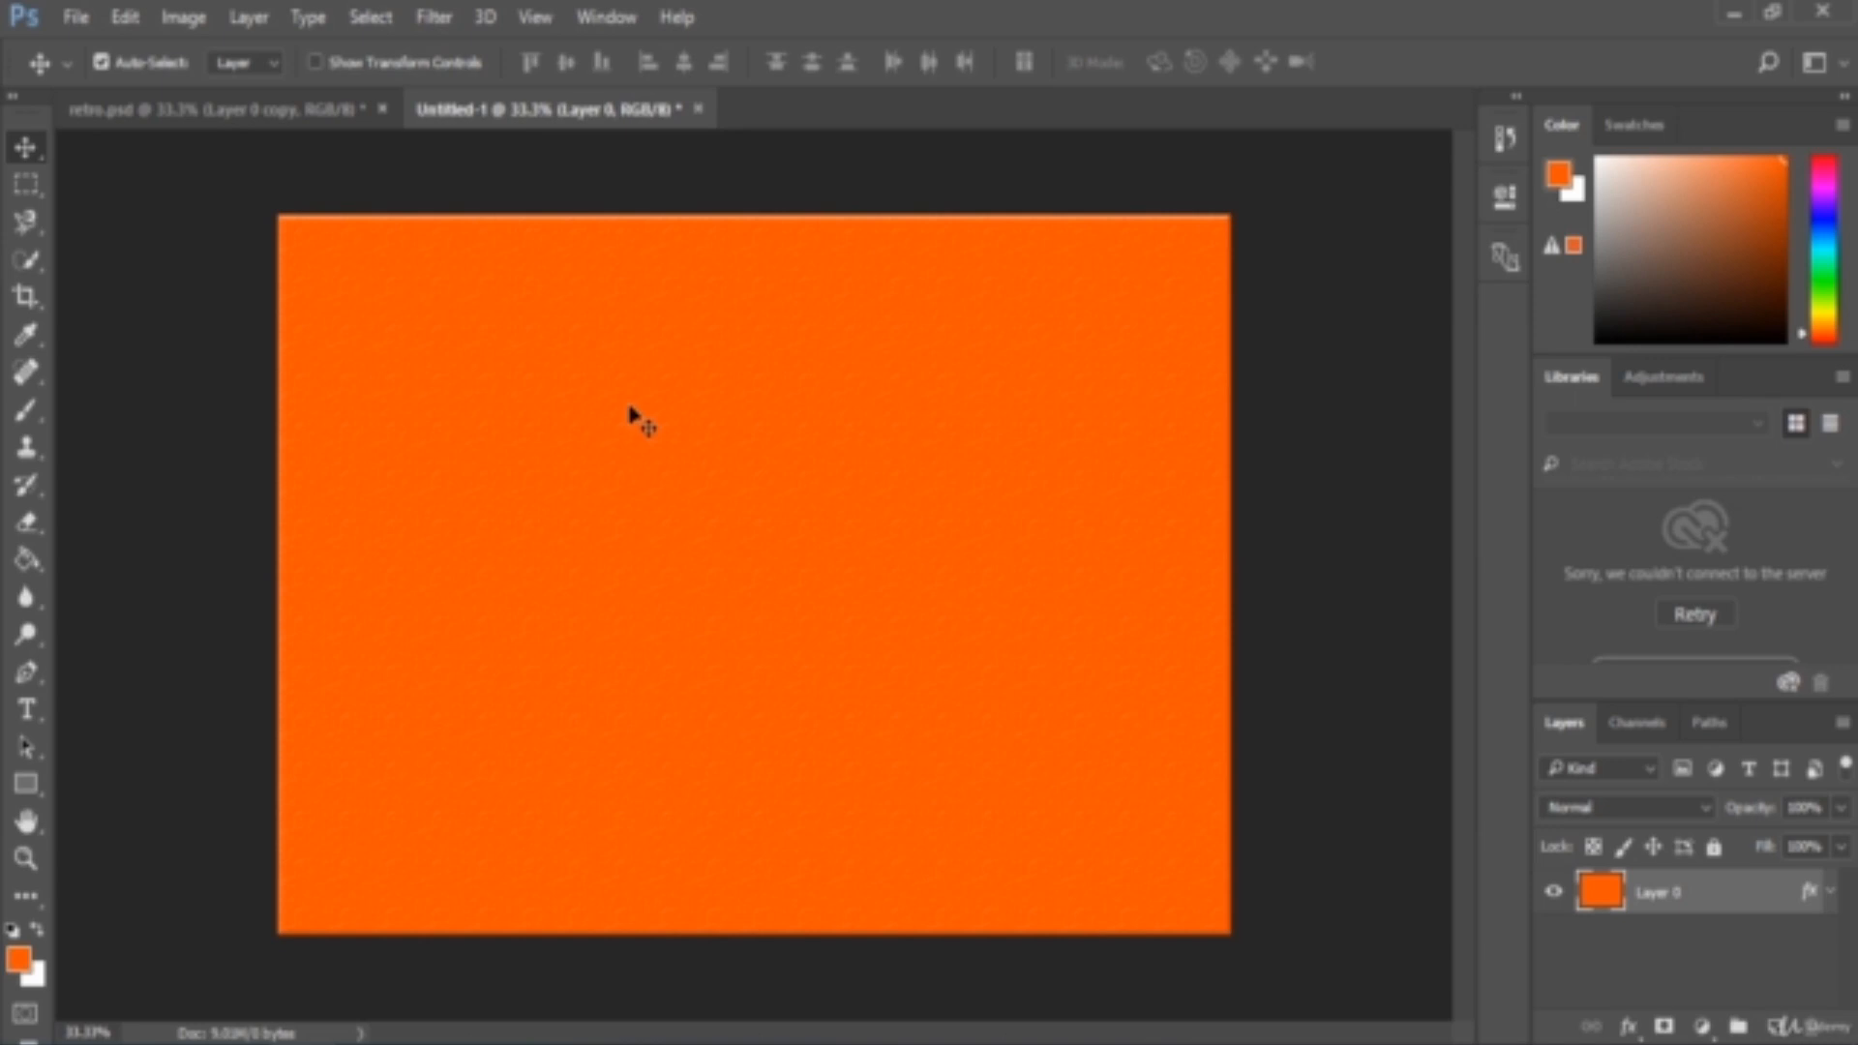
{"action": "left_click", "coordinate": [1830, 891]}
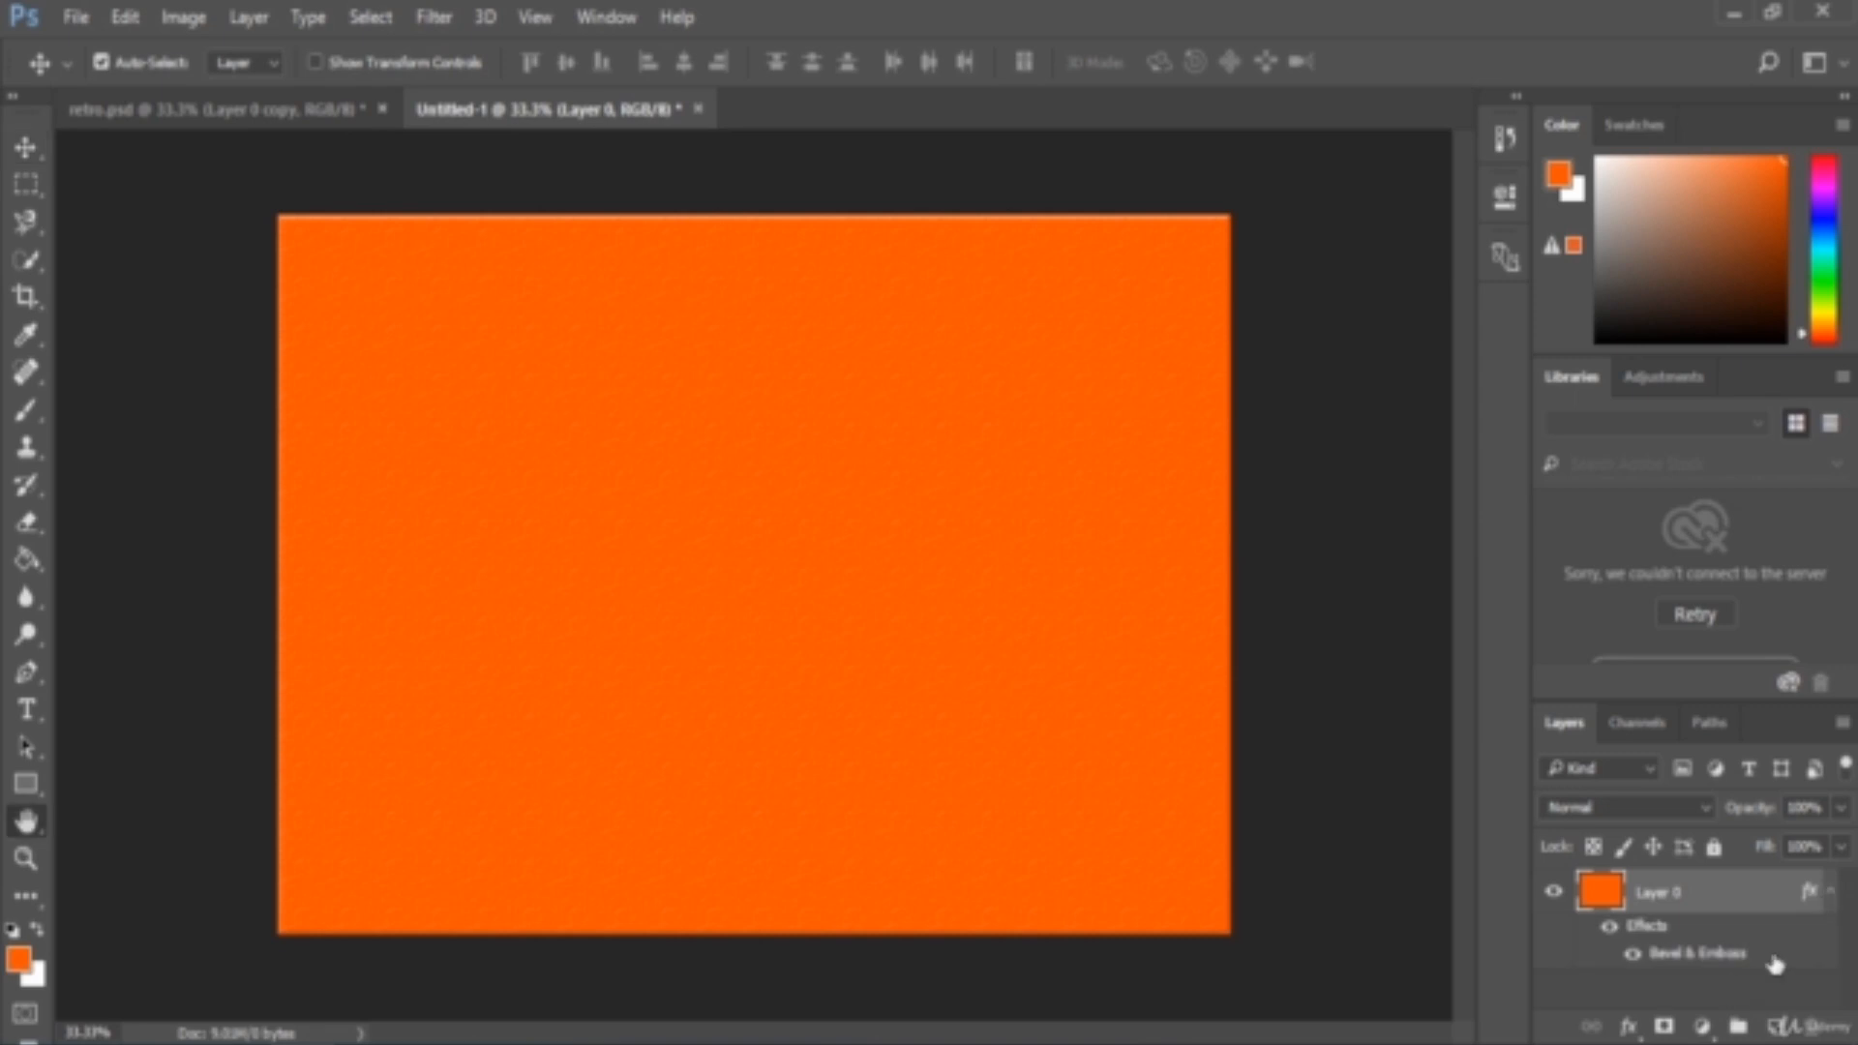
{"action": "double_click", "coordinate": [1775, 964]}
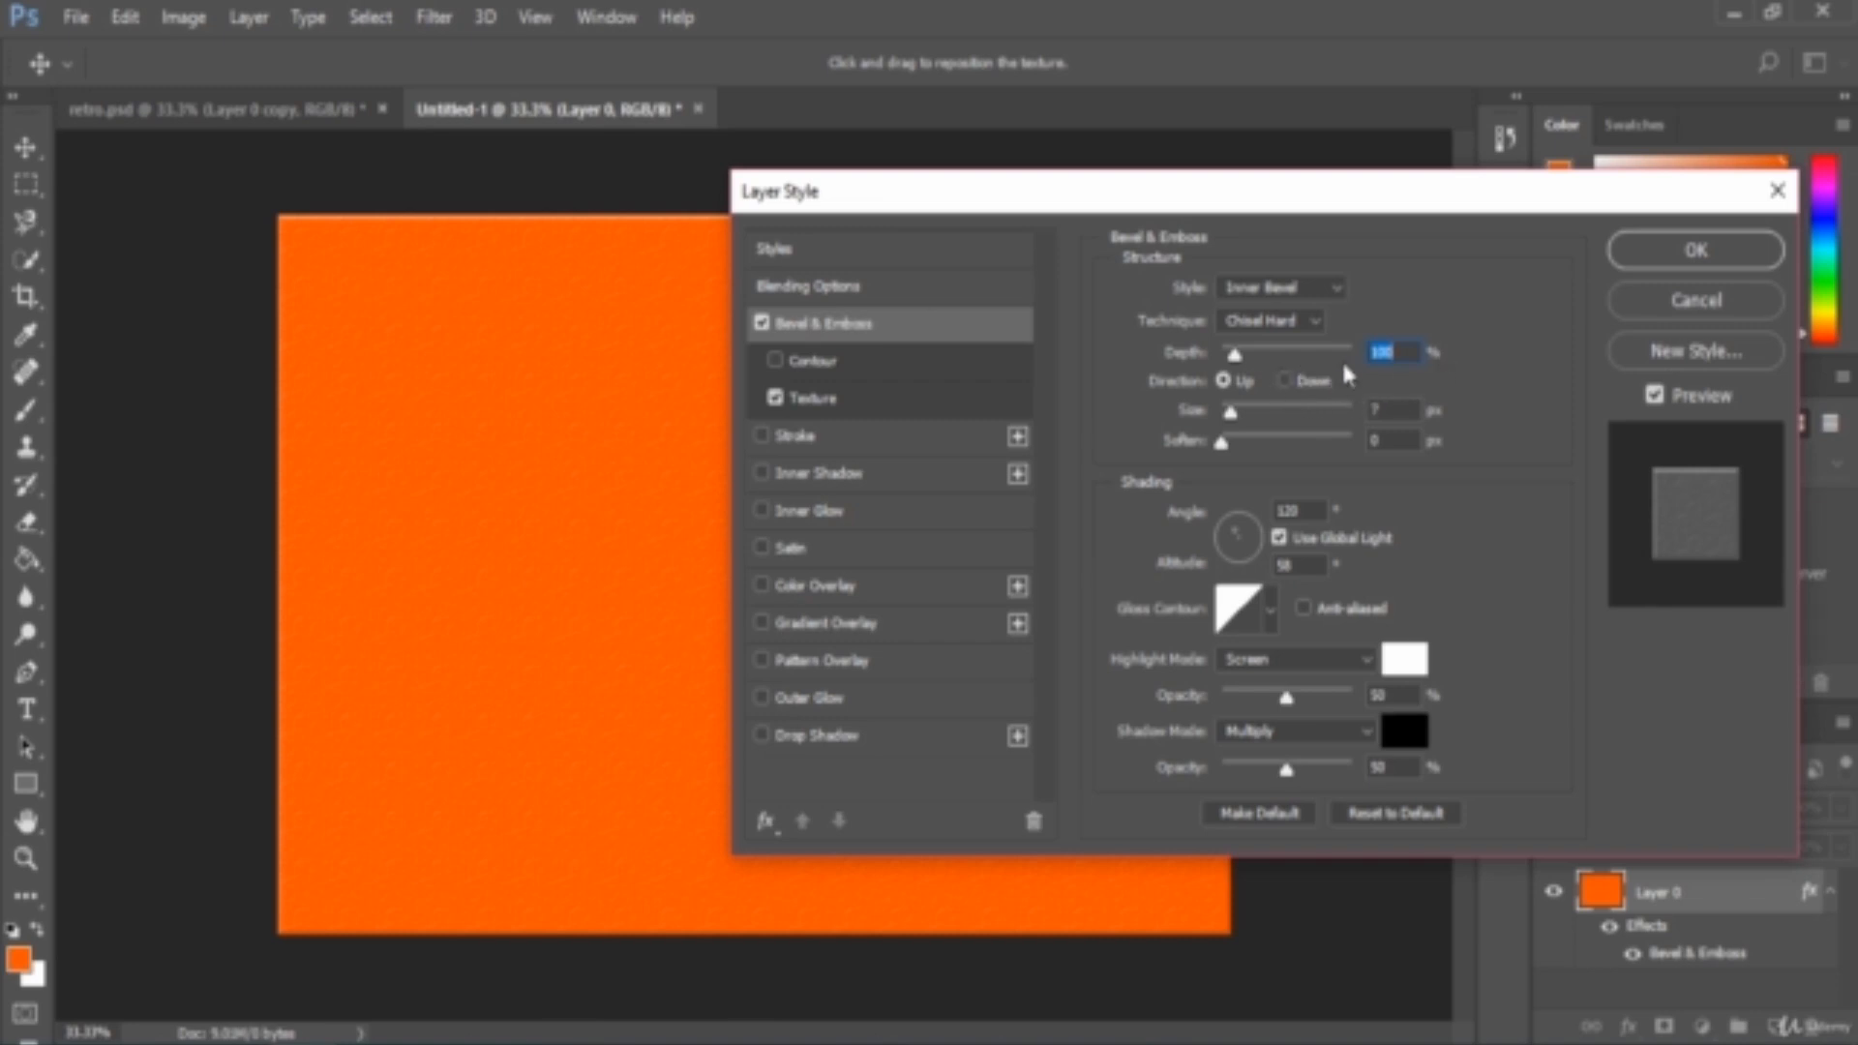
{"action": "key", "text": "Tab"}
{"action": "key", "text": "Tab"}
{"action": "double_click", "coordinate": [1399, 351]}
{"action": "double_click", "coordinate": [1302, 509]}
{"action": "double_click", "coordinate": [1297, 565]}
Step: Review the Texture pattern, scale and depth of the Layer 0 bevel and close the layer style settings
{"action": "left_click", "coordinate": [803, 397]}
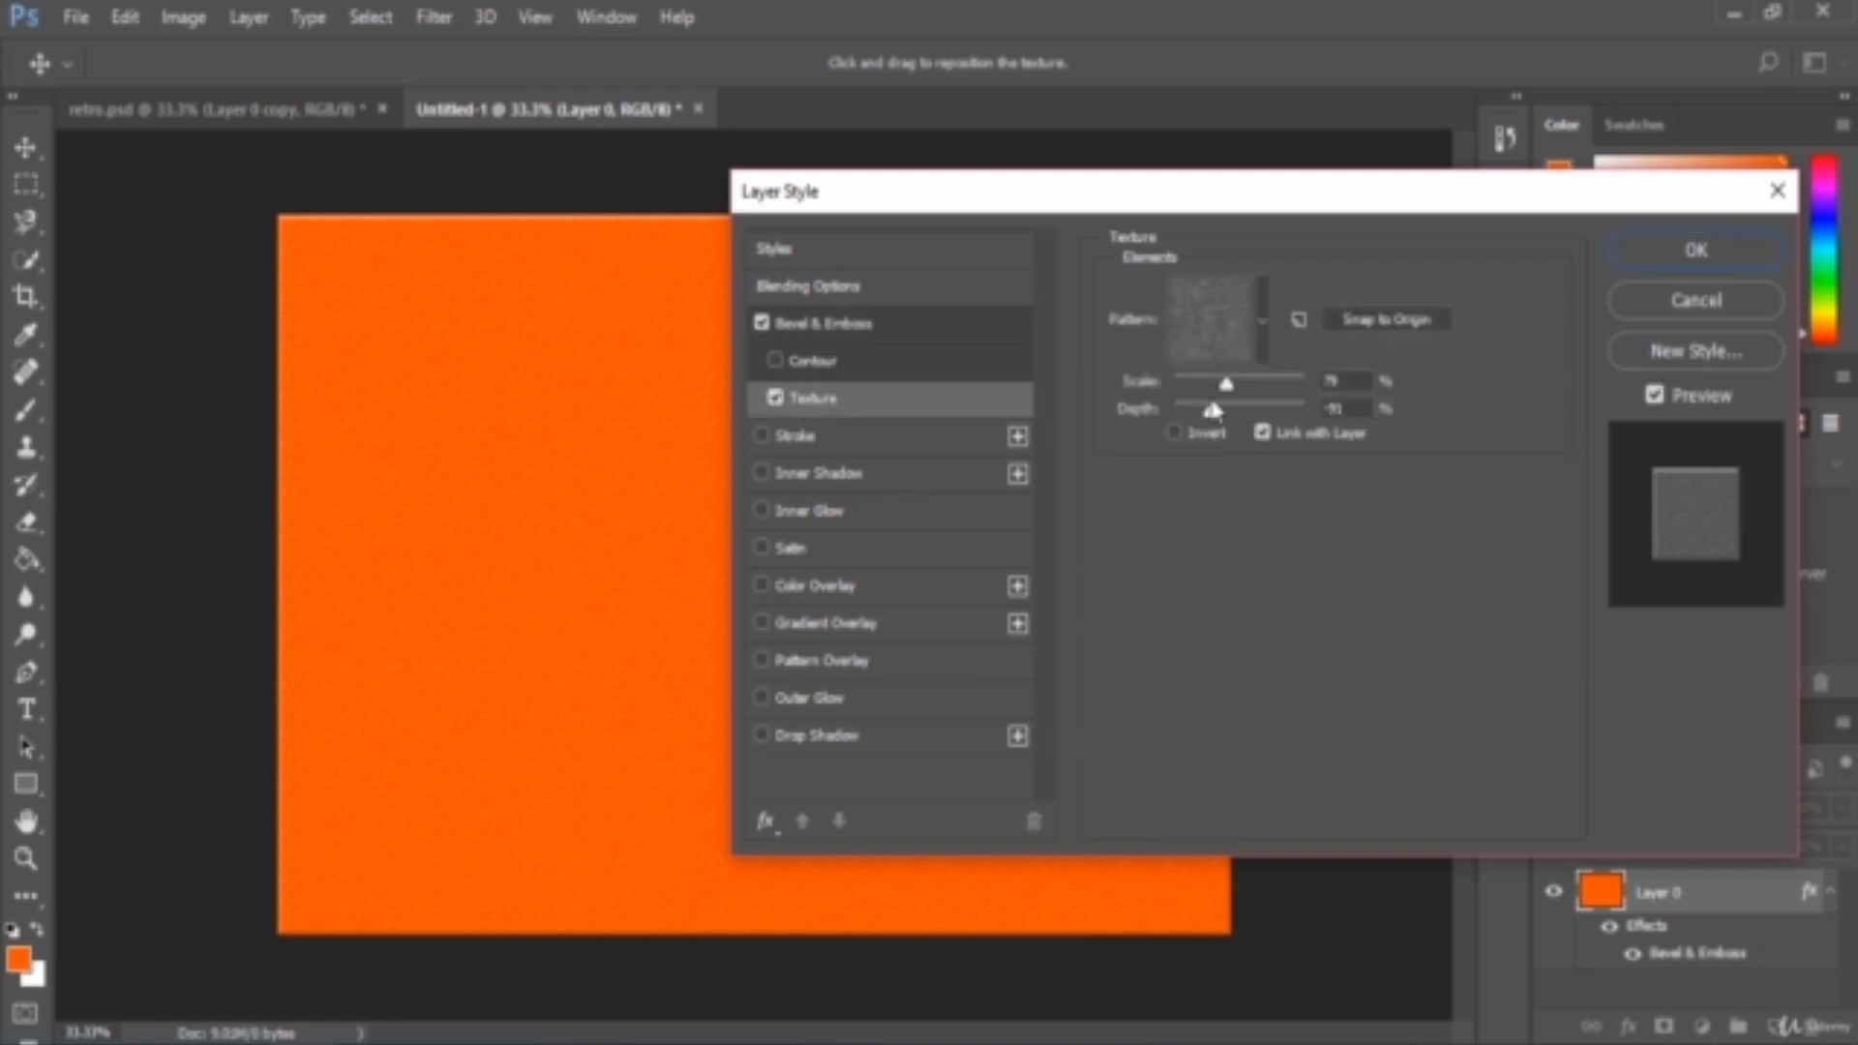
{"action": "left_click", "coordinate": [1264, 323]}
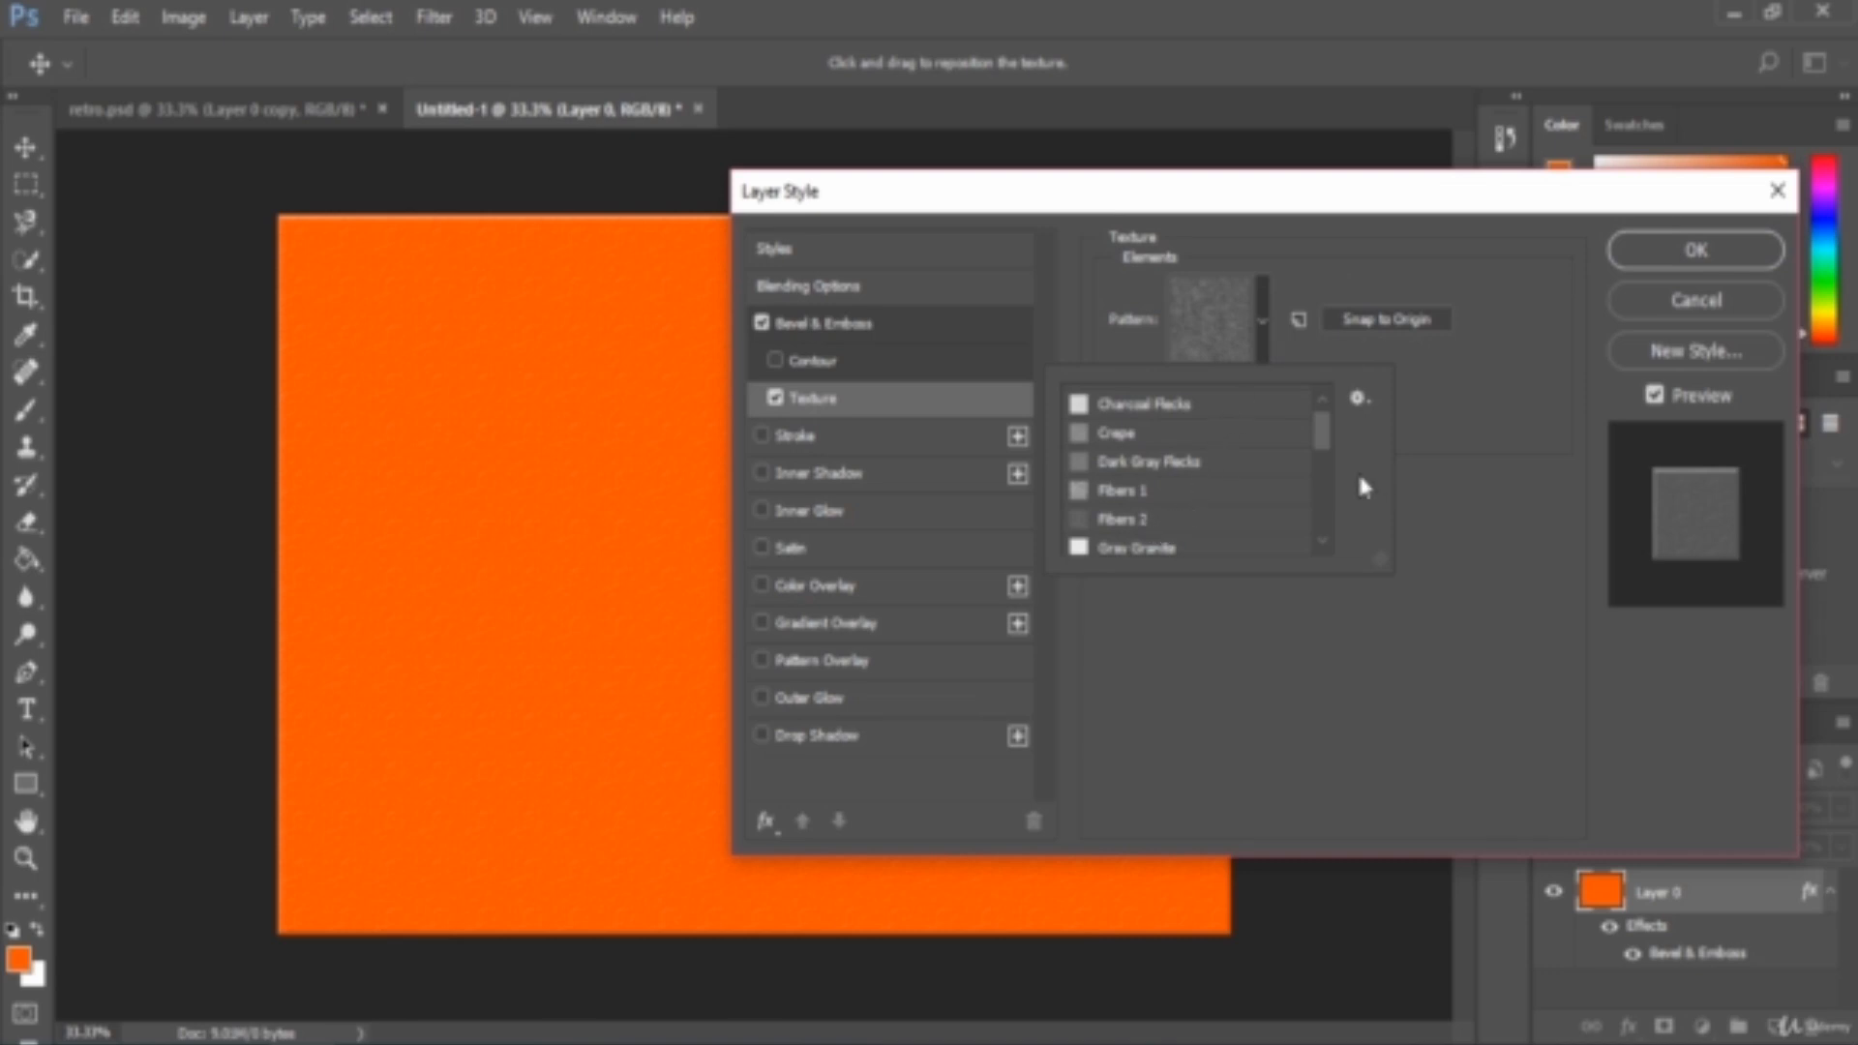
{"action": "left_click", "coordinate": [1469, 424]}
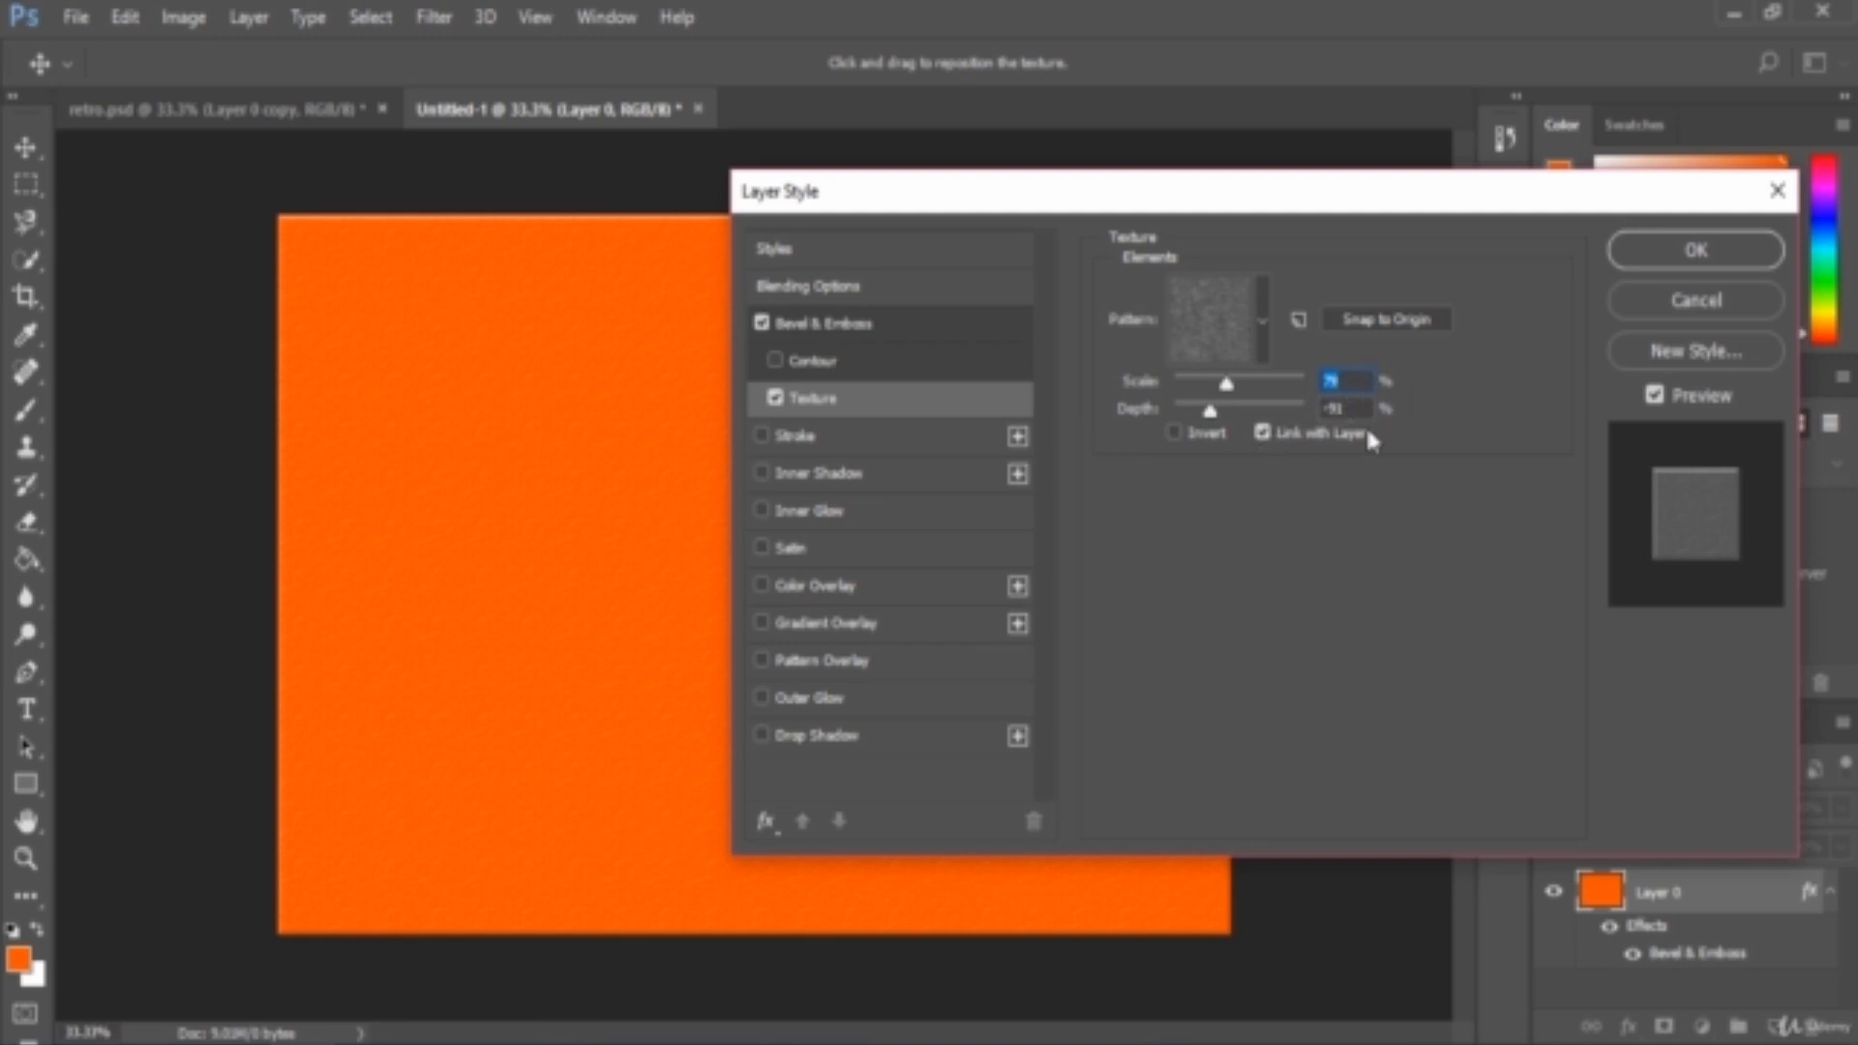
{"action": "left_click", "coordinate": [1704, 274]}
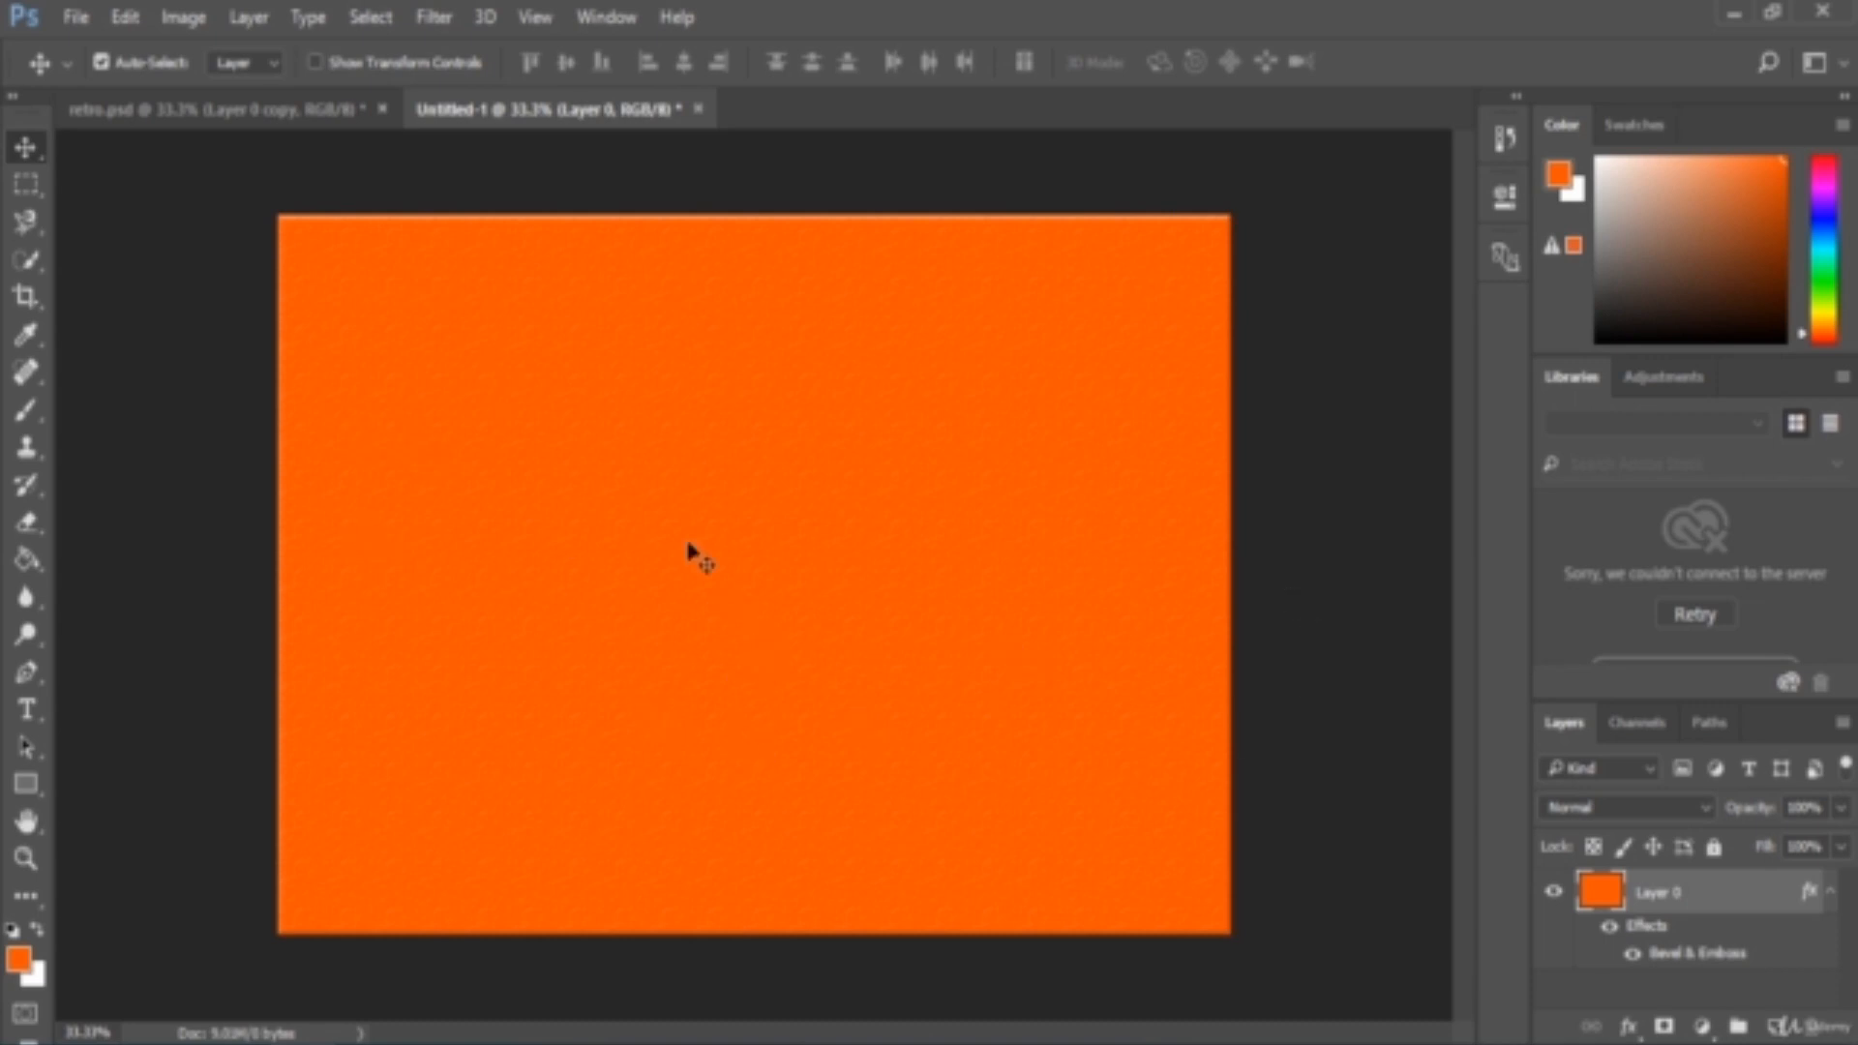
Step: Start a text layer in the lower-left area of the orange canvas and set the text color to ffffff
{"action": "left_click", "coordinate": [32, 711]}
{"action": "left_click", "coordinate": [395, 694]}
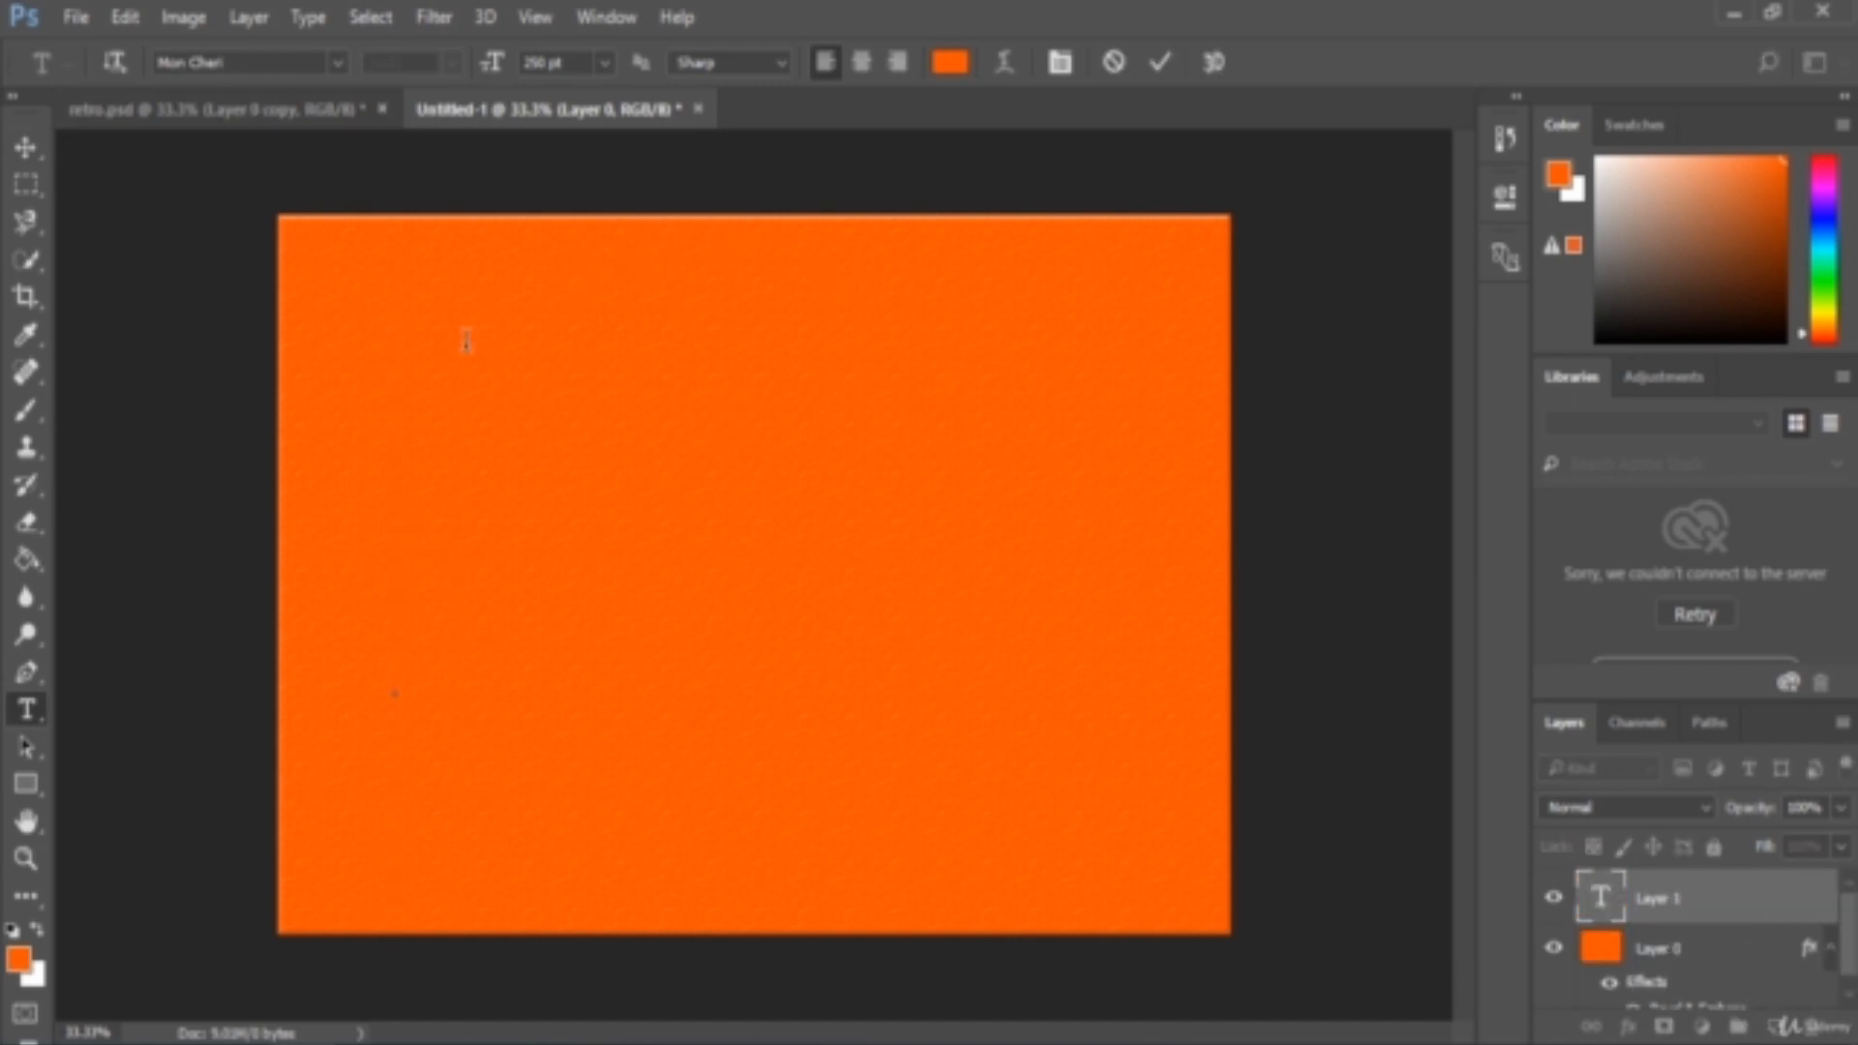
{"action": "left_click", "coordinate": [19, 963]}
{"action": "type", "text": "ffffff"}
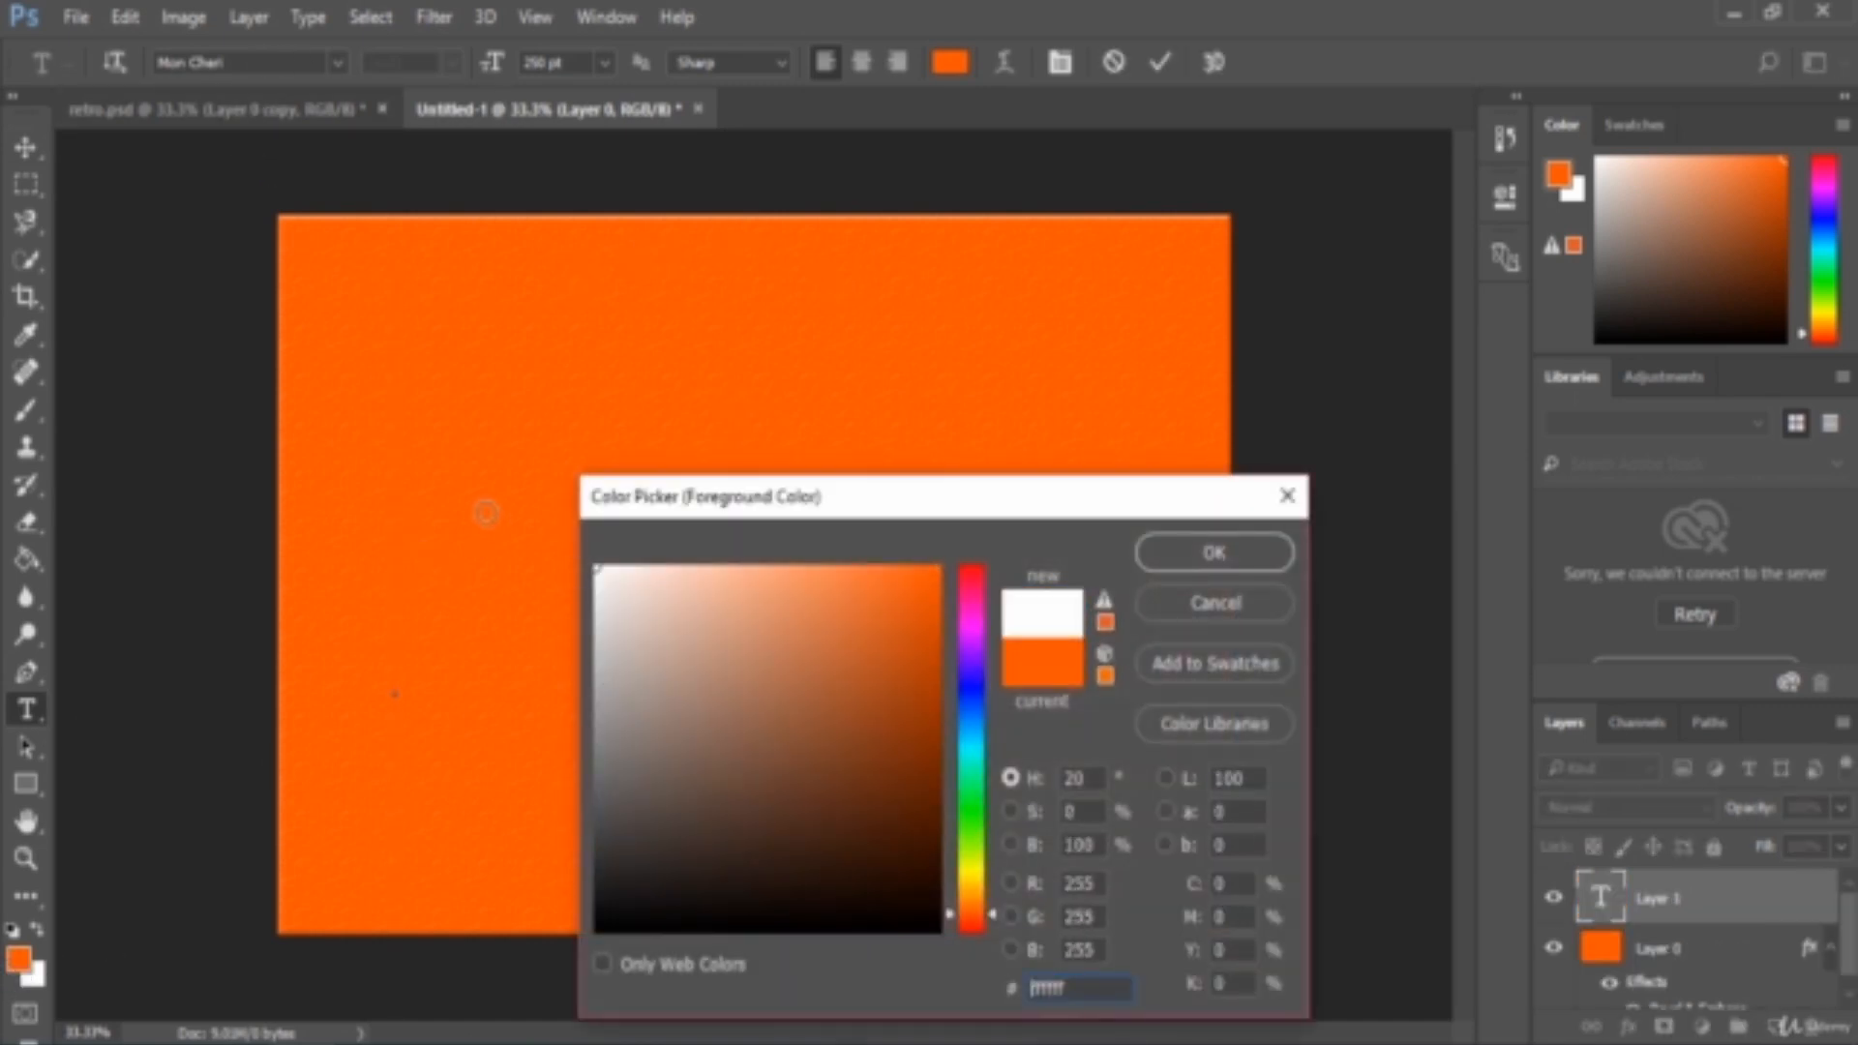
{"action": "left_click", "coordinate": [1215, 552]}
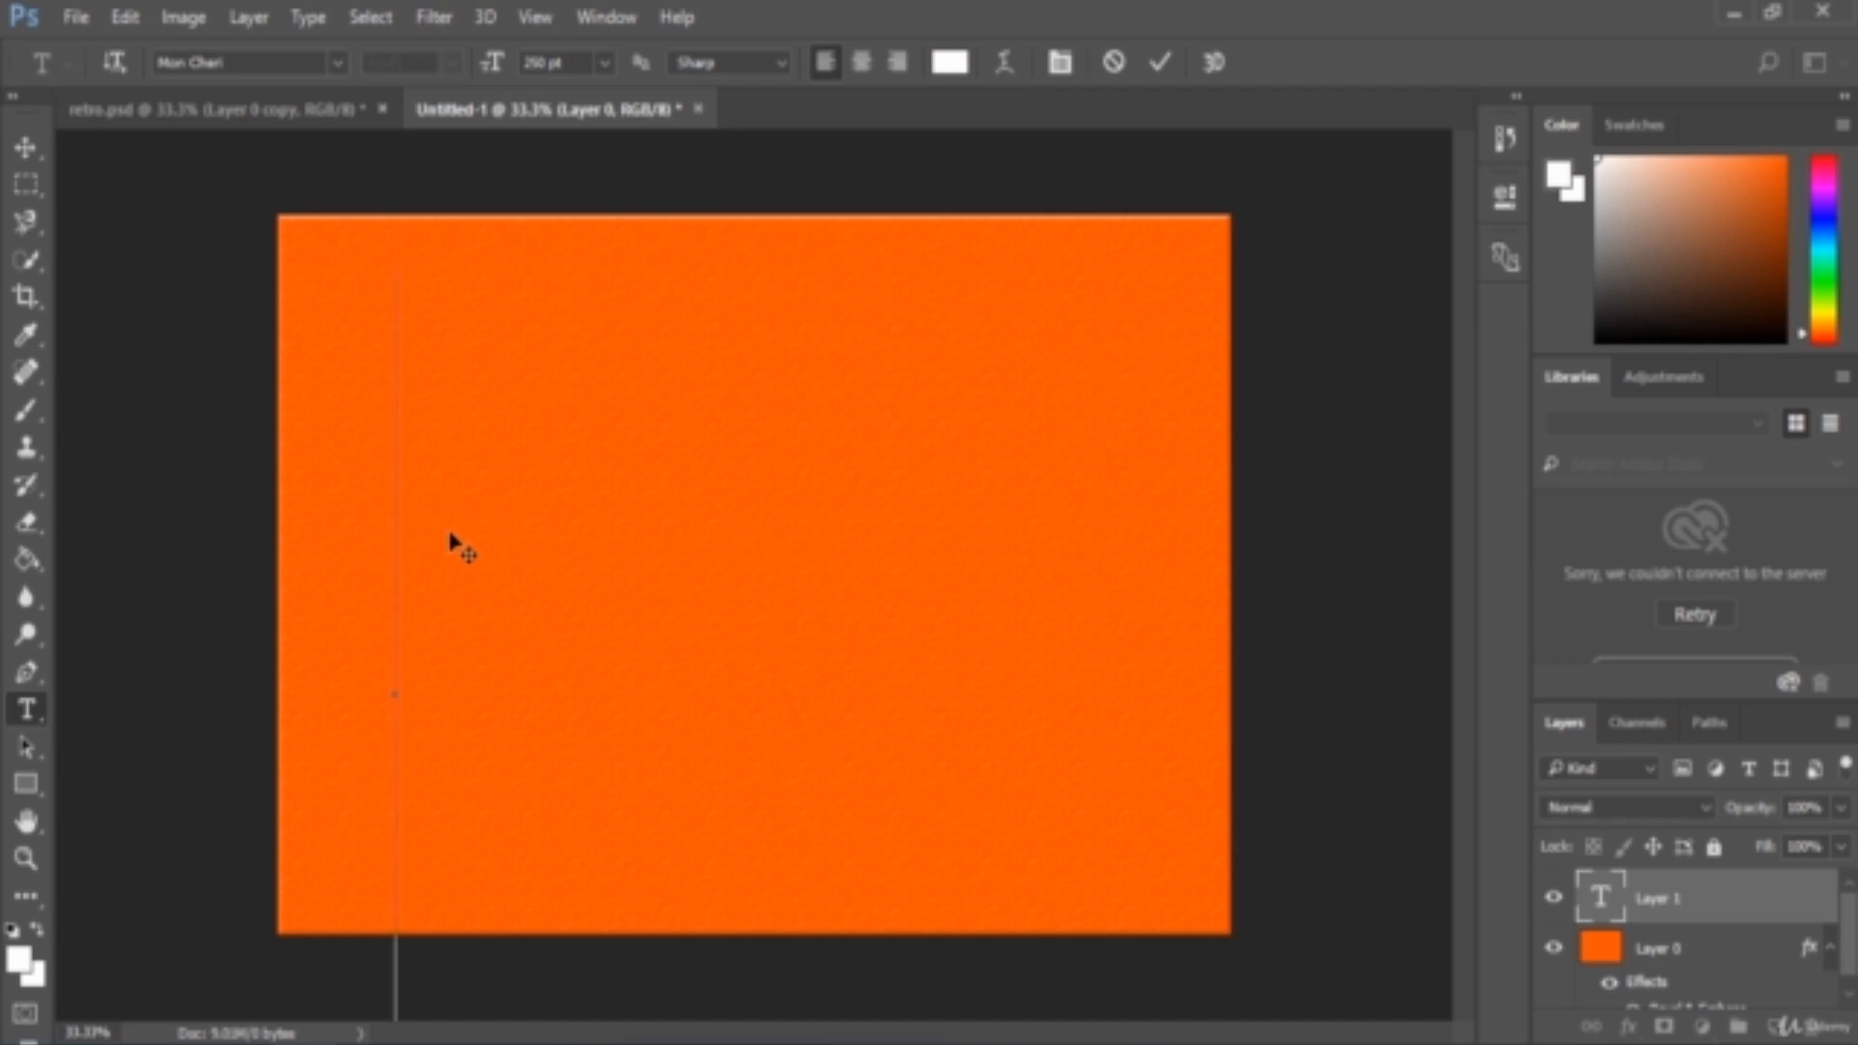
Step: Write "Retro" in the new text layer and set its font size to 162 pt
{"action": "type", "text": "R"}
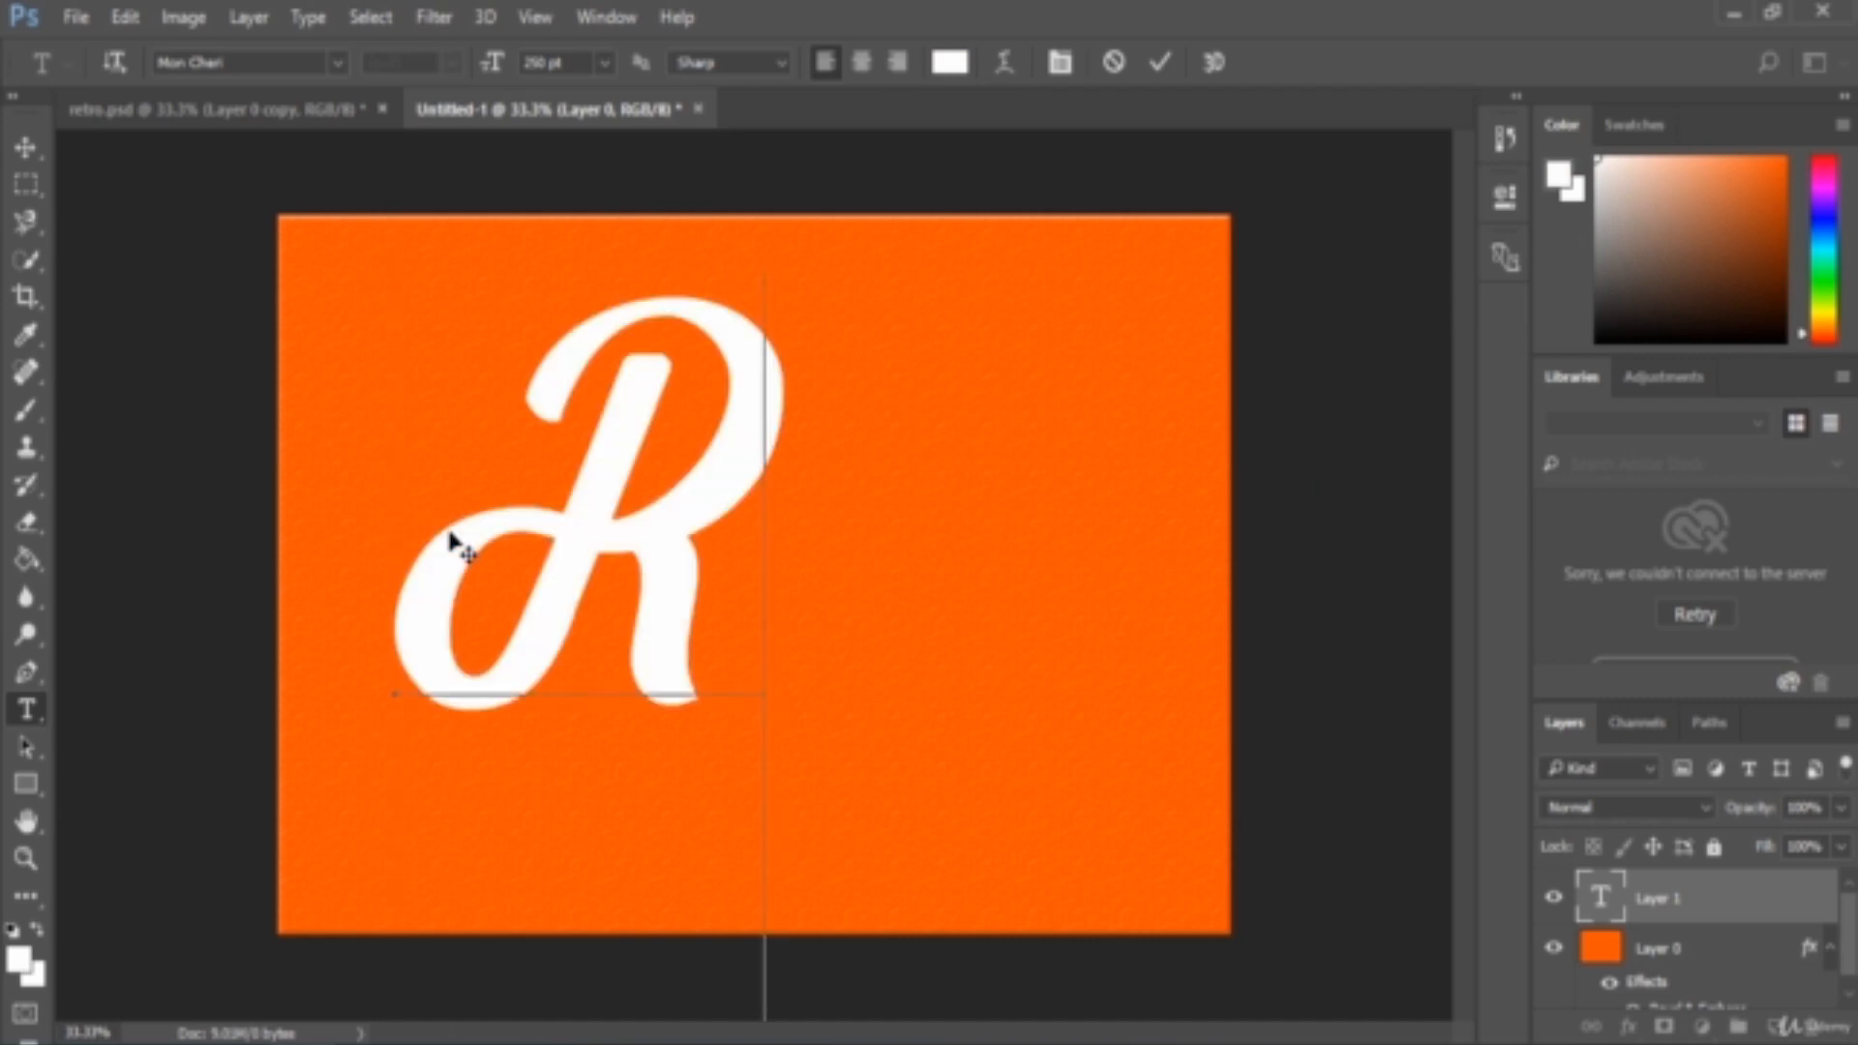
{"action": "type", "text": "etr"}
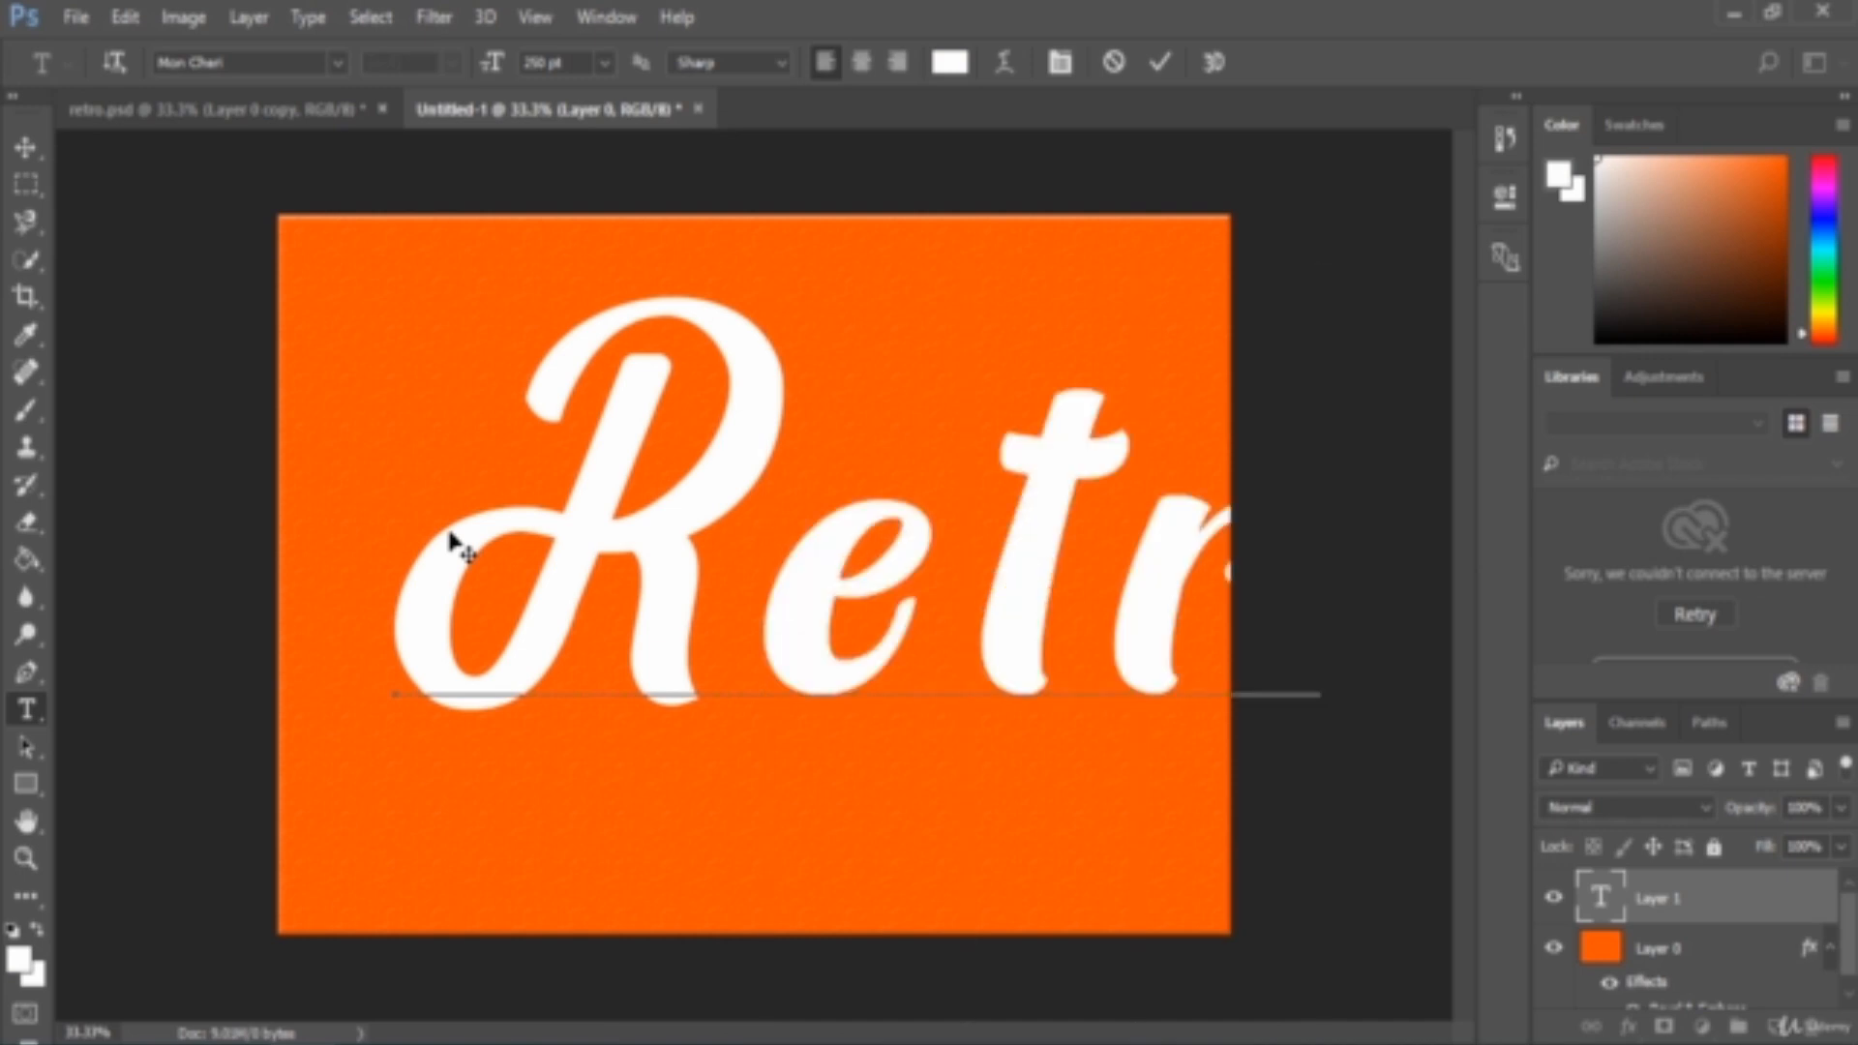
{"action": "left_click", "coordinate": [26, 147]}
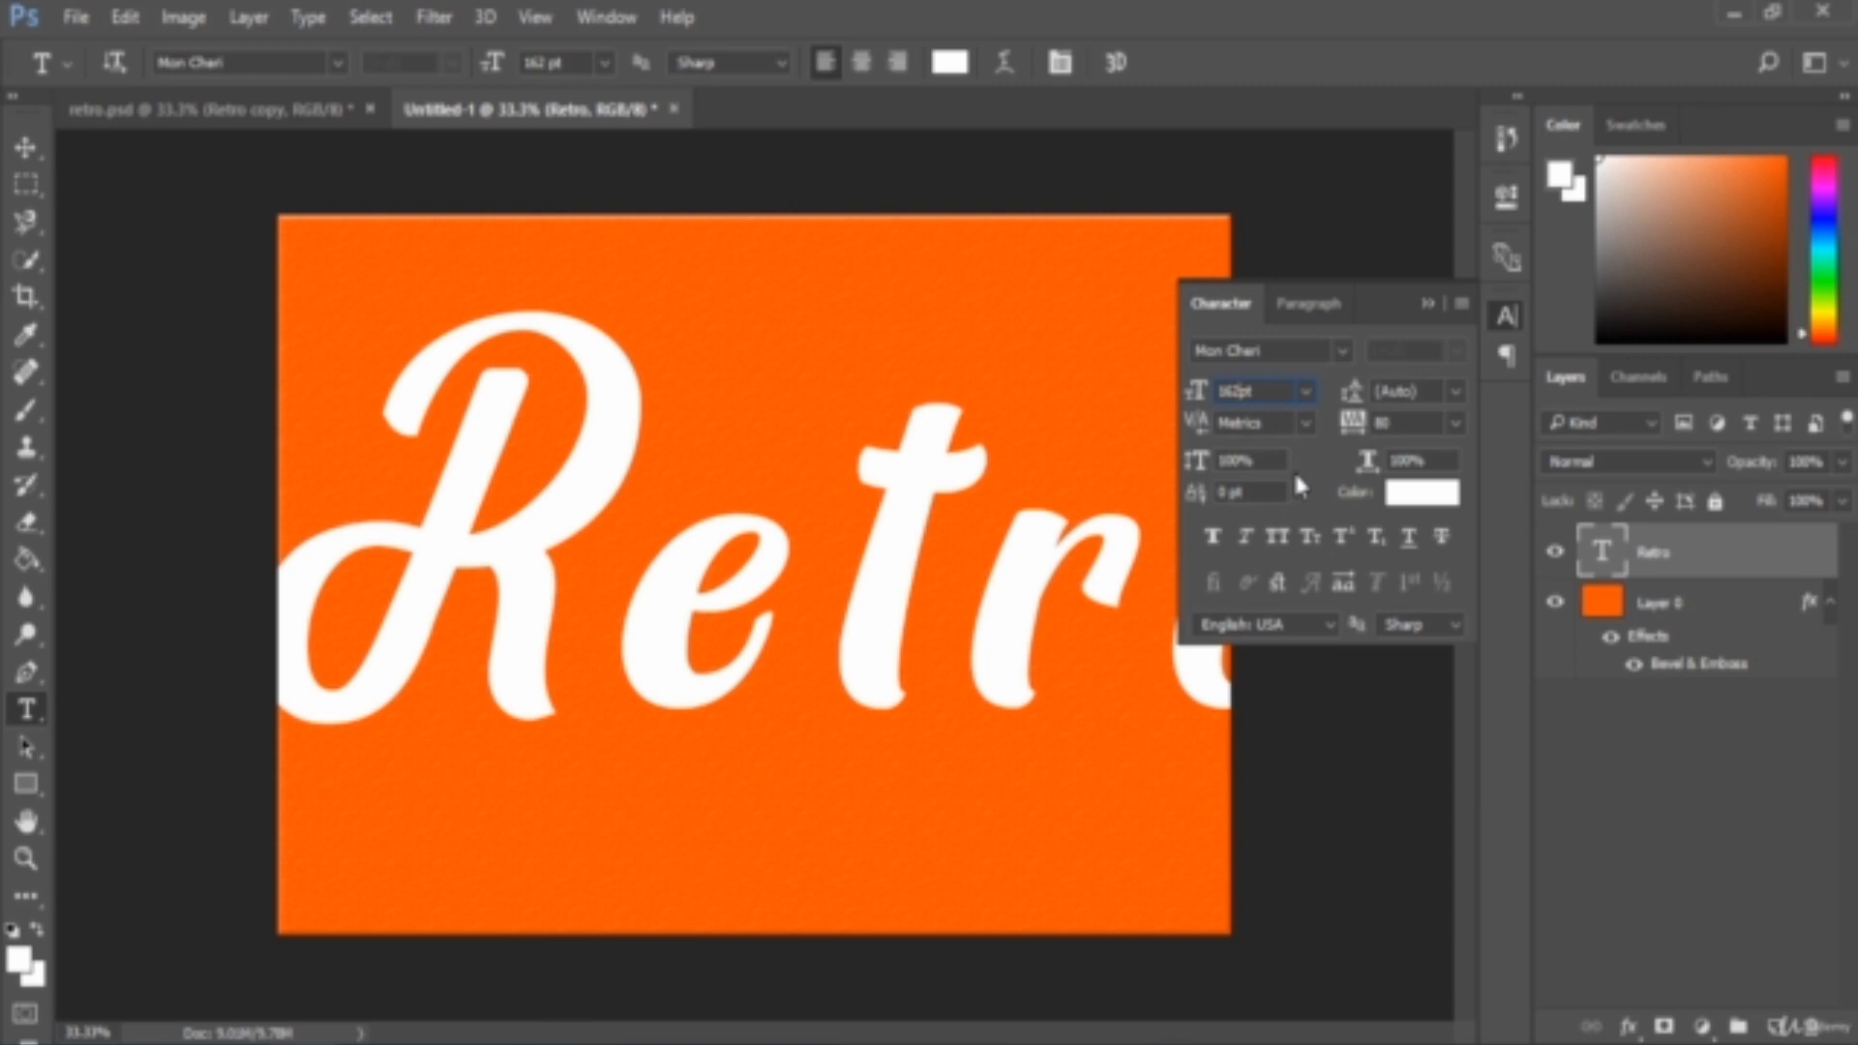
{"action": "left_click", "coordinate": [1428, 305]}
{"action": "left_click", "coordinate": [26, 148]}
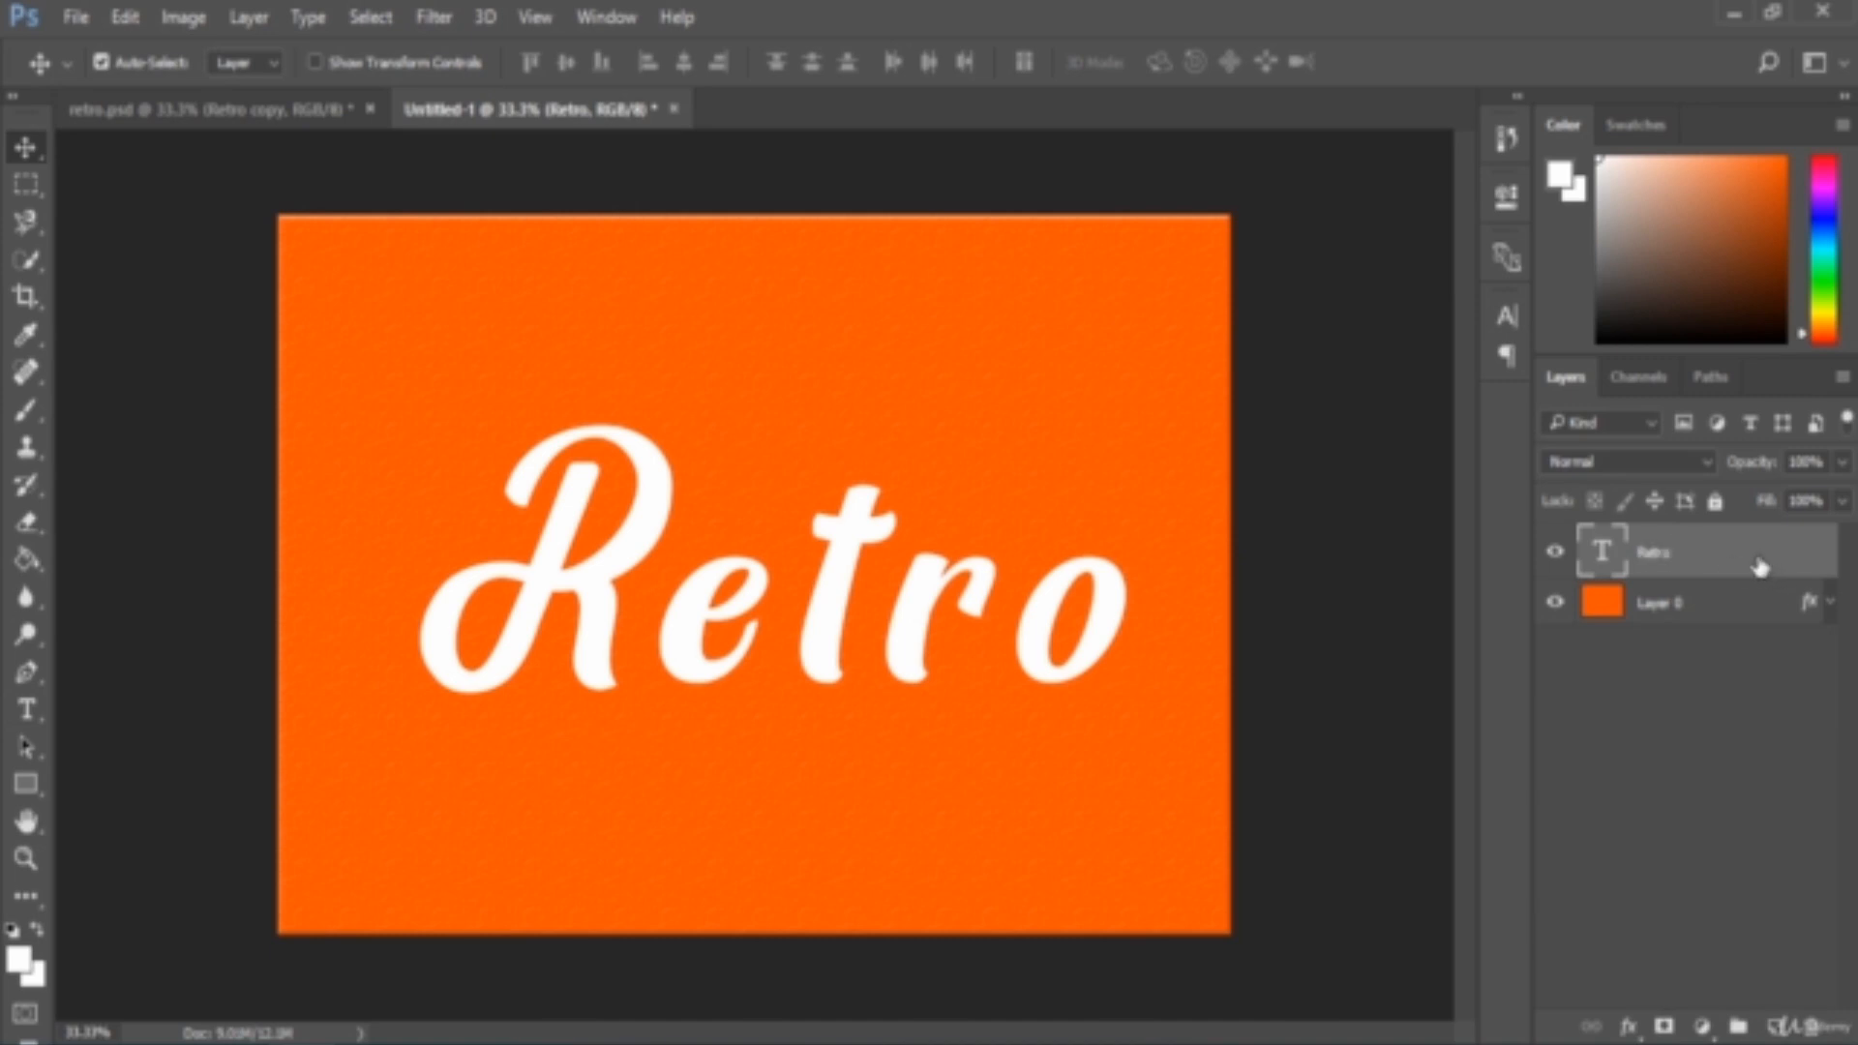
Step: Duplicate the Retro text layer and convert the original Retro layer beneath the copy to a Smart Object
{"action": "key", "text": "ctrl"}
{"action": "key", "text": "ctrl+j"}
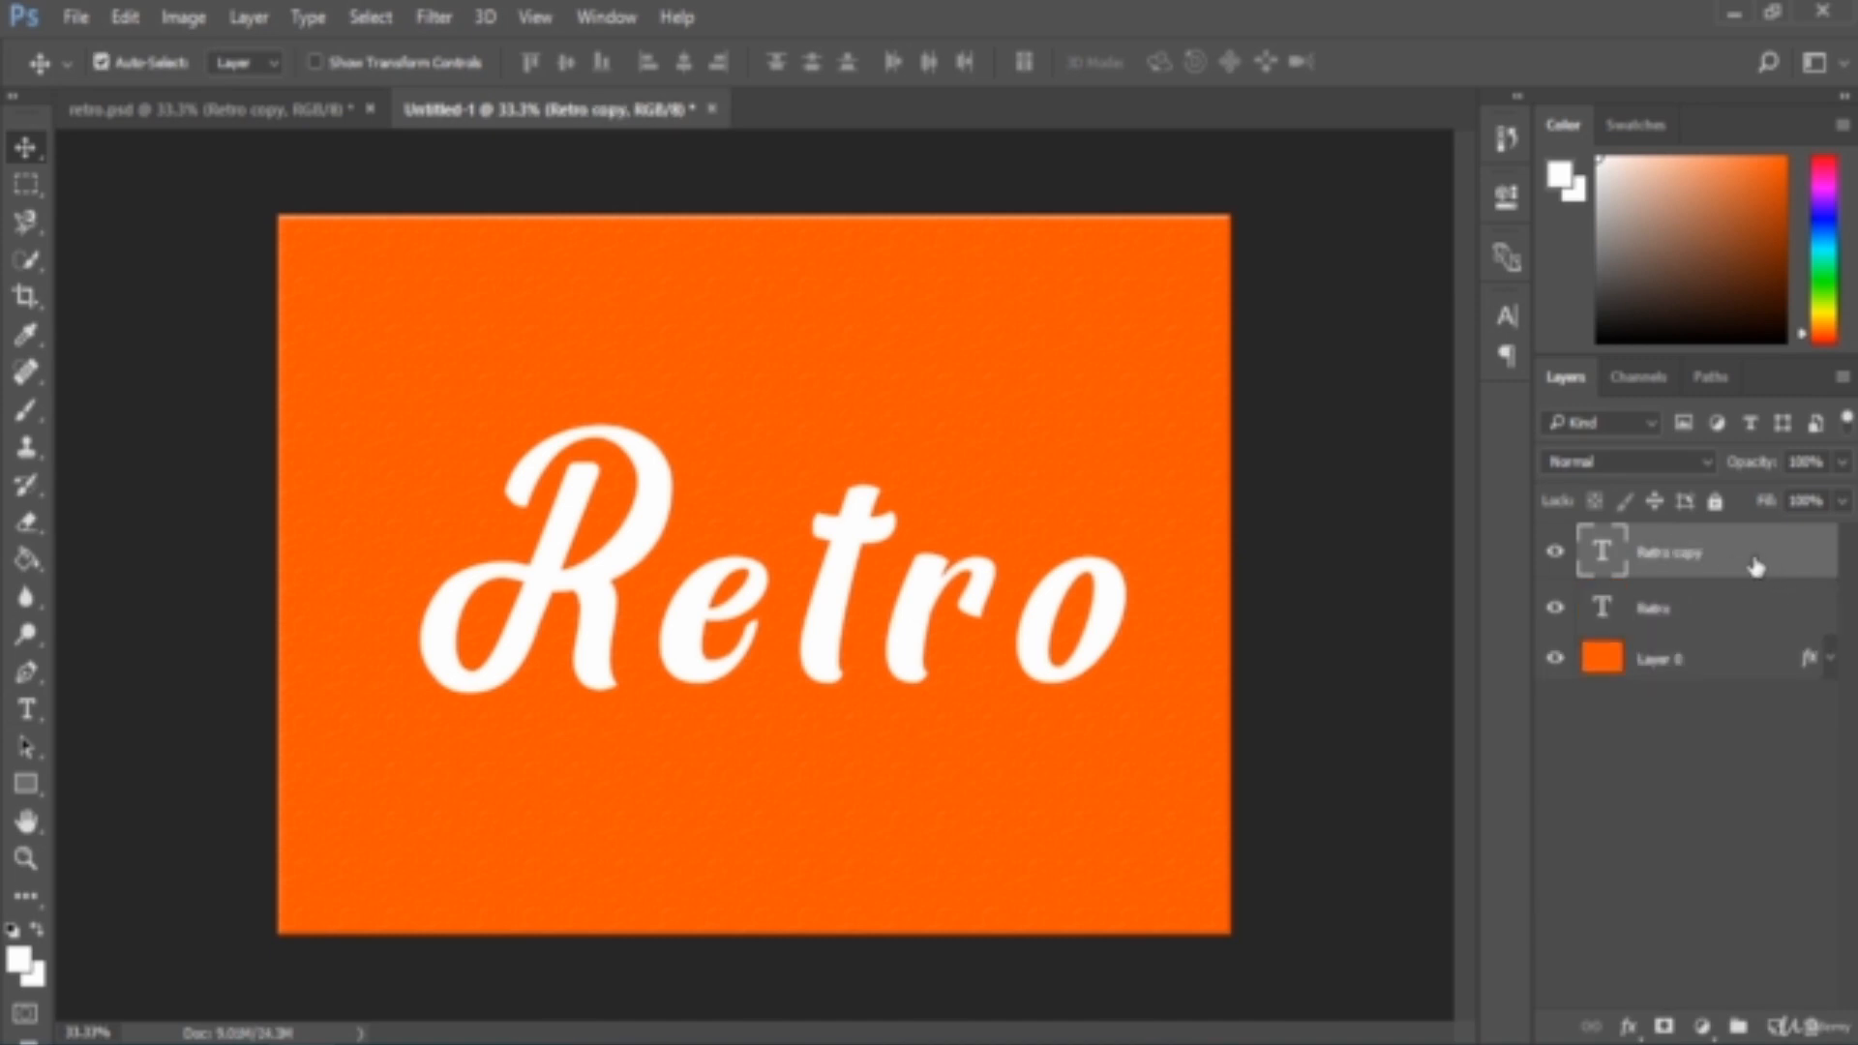
{"action": "left_click_drag", "start_coordinate": [1750, 566], "coordinate": [1693, 554]}
{"action": "left_click", "coordinate": [1702, 612]}
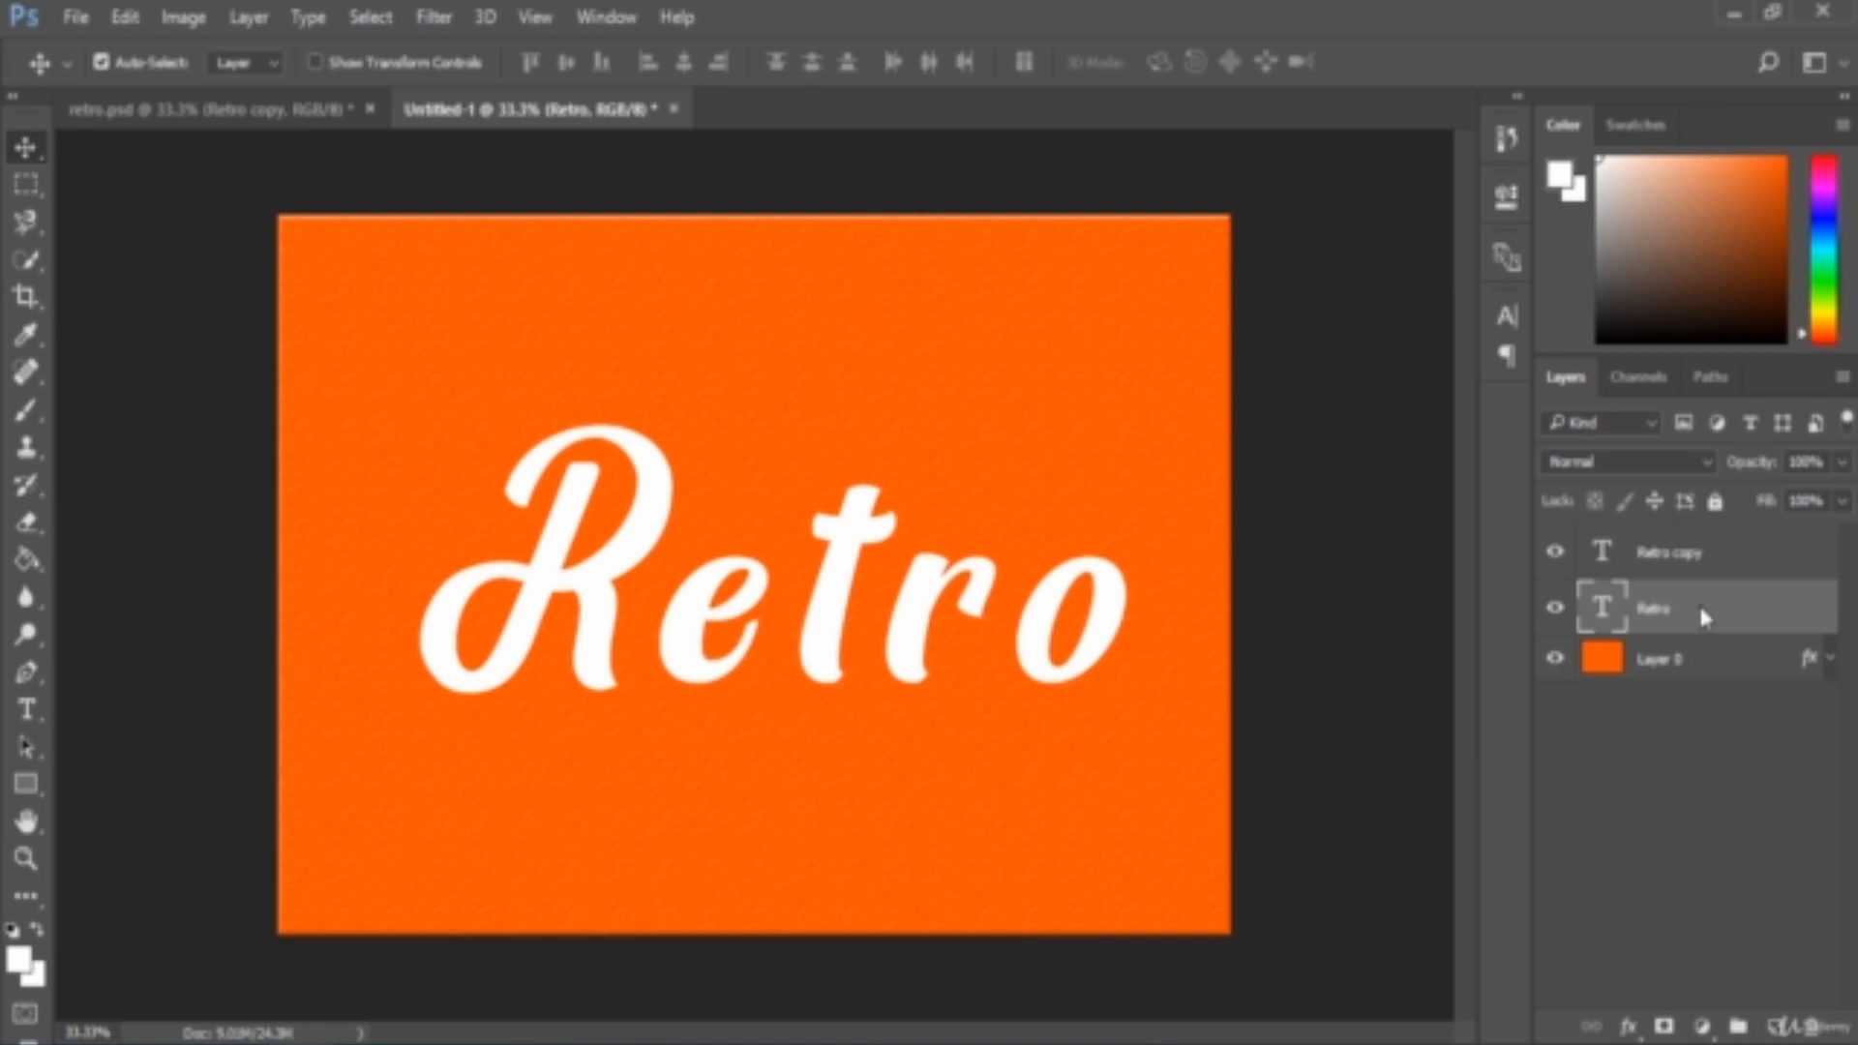
{"action": "right_click", "coordinate": [1702, 613]}
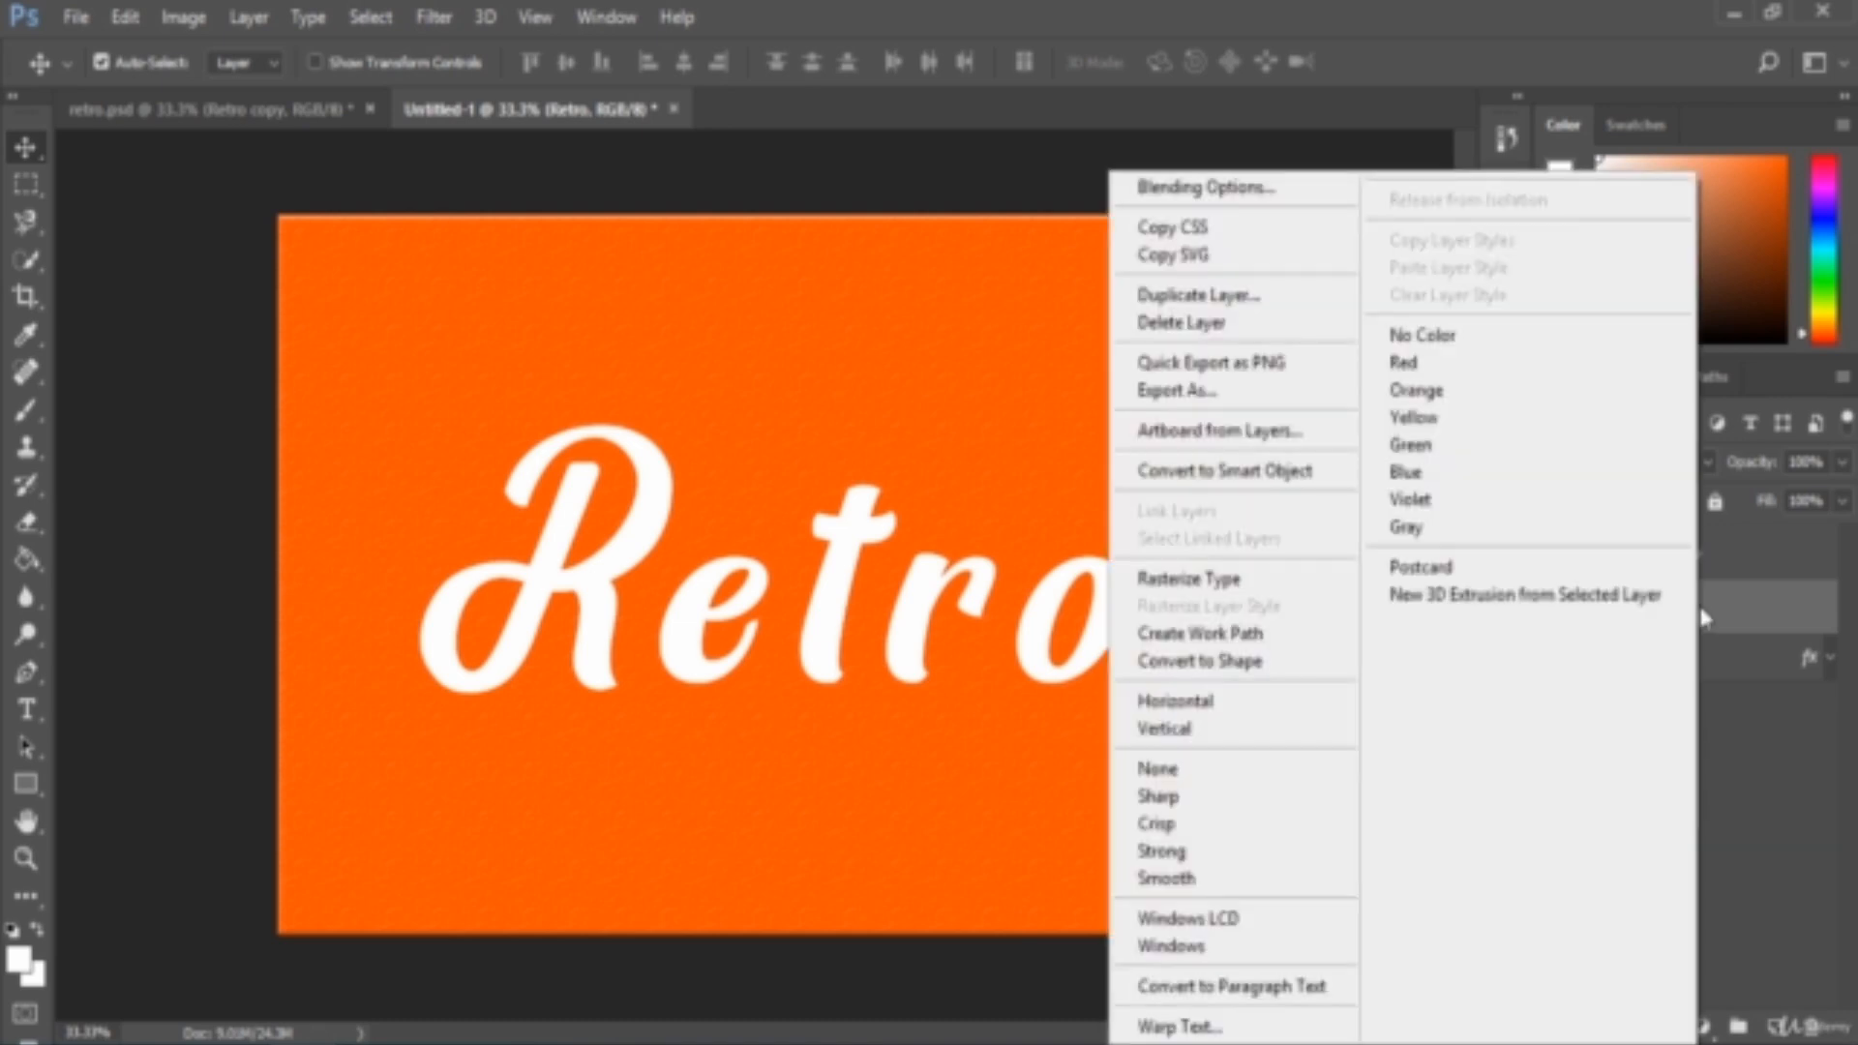
{"action": "left_click", "coordinate": [1247, 492]}
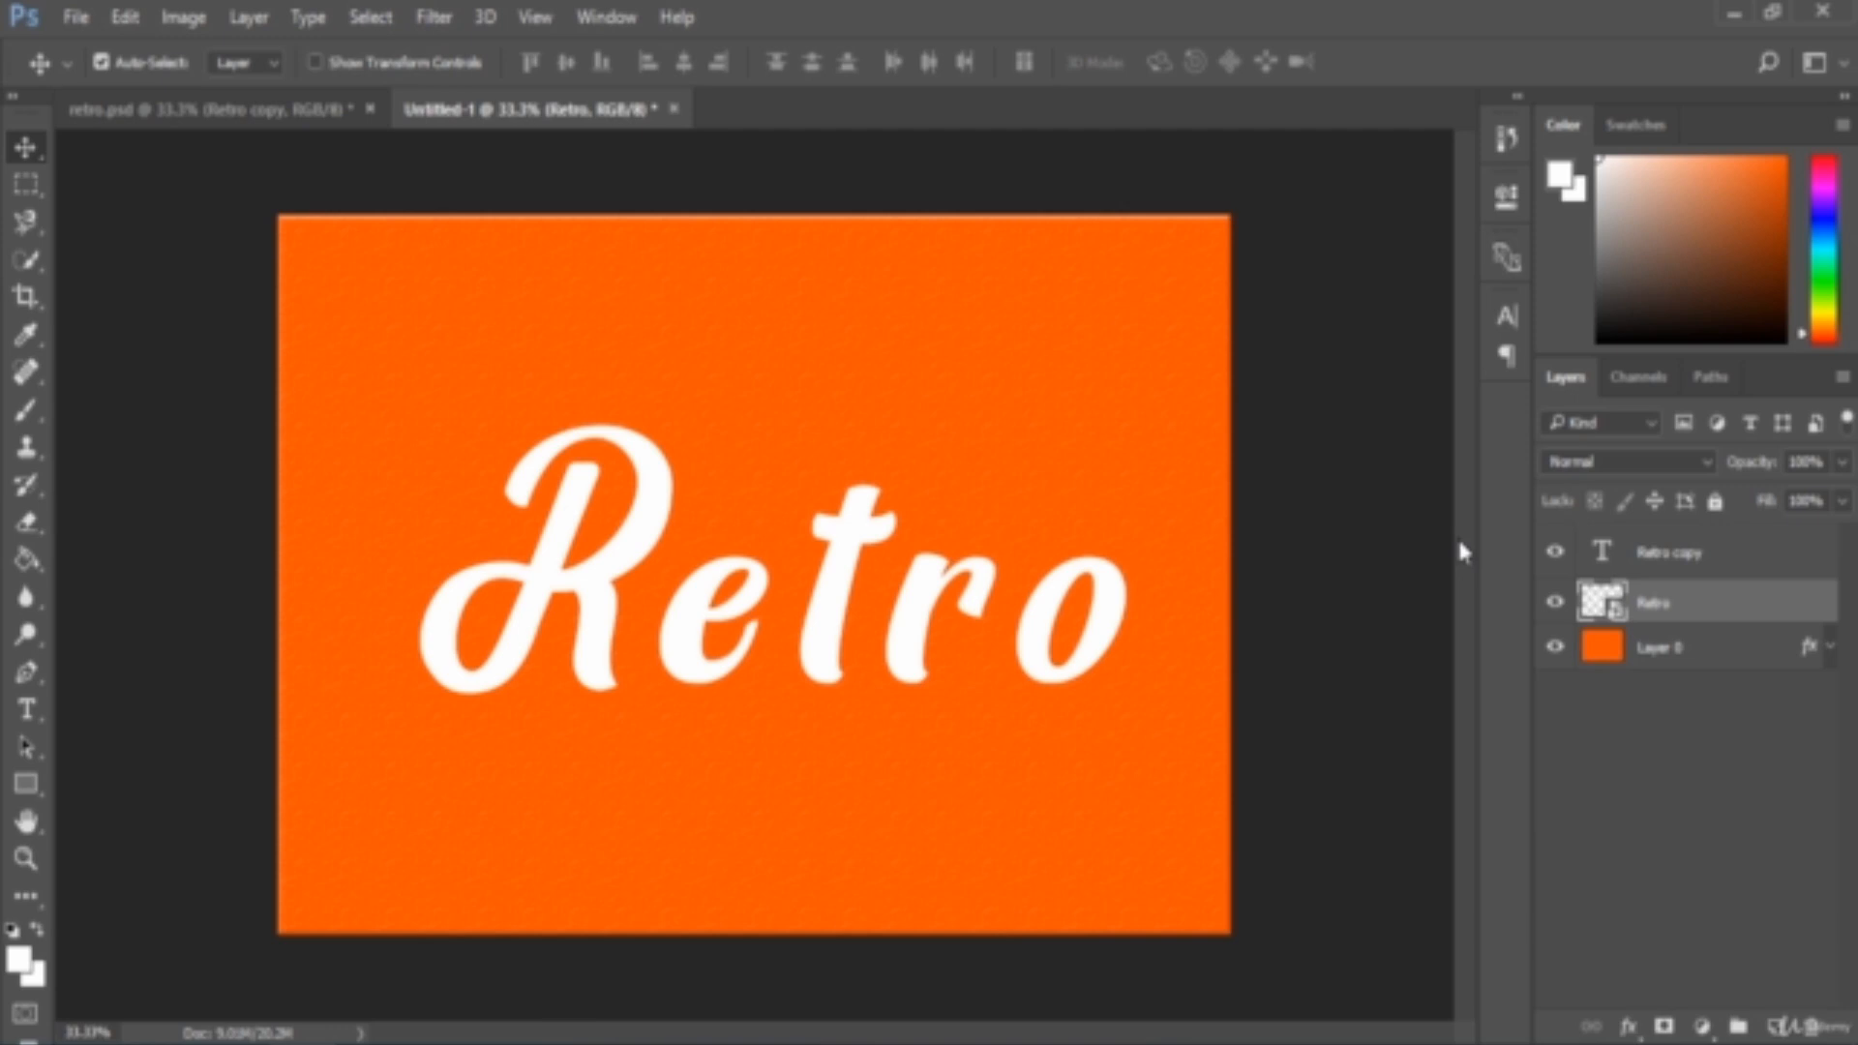
Step: Add a black Drop Shadow in Normal mode at 100% opacity and 120° with global light to the Retro copy layer
{"action": "left_click", "coordinate": [1773, 578]}
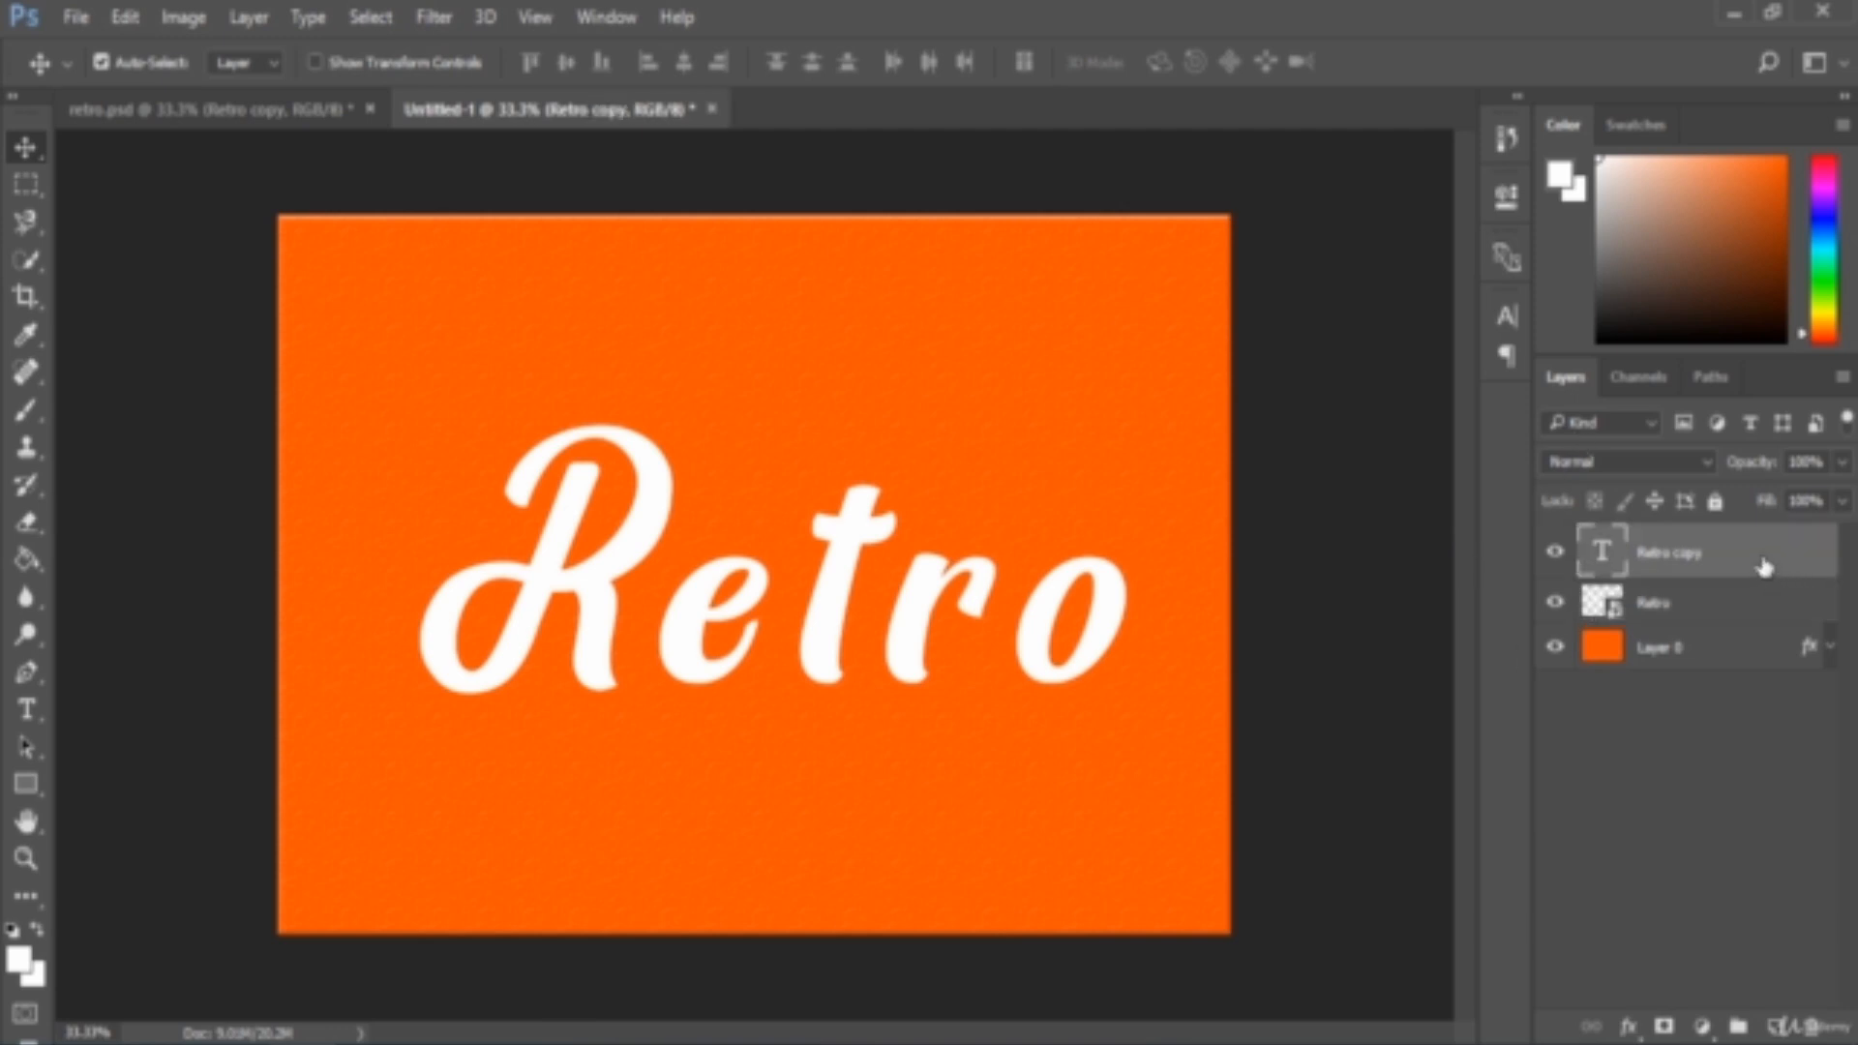
{"action": "double_click", "coordinate": [1763, 568]}
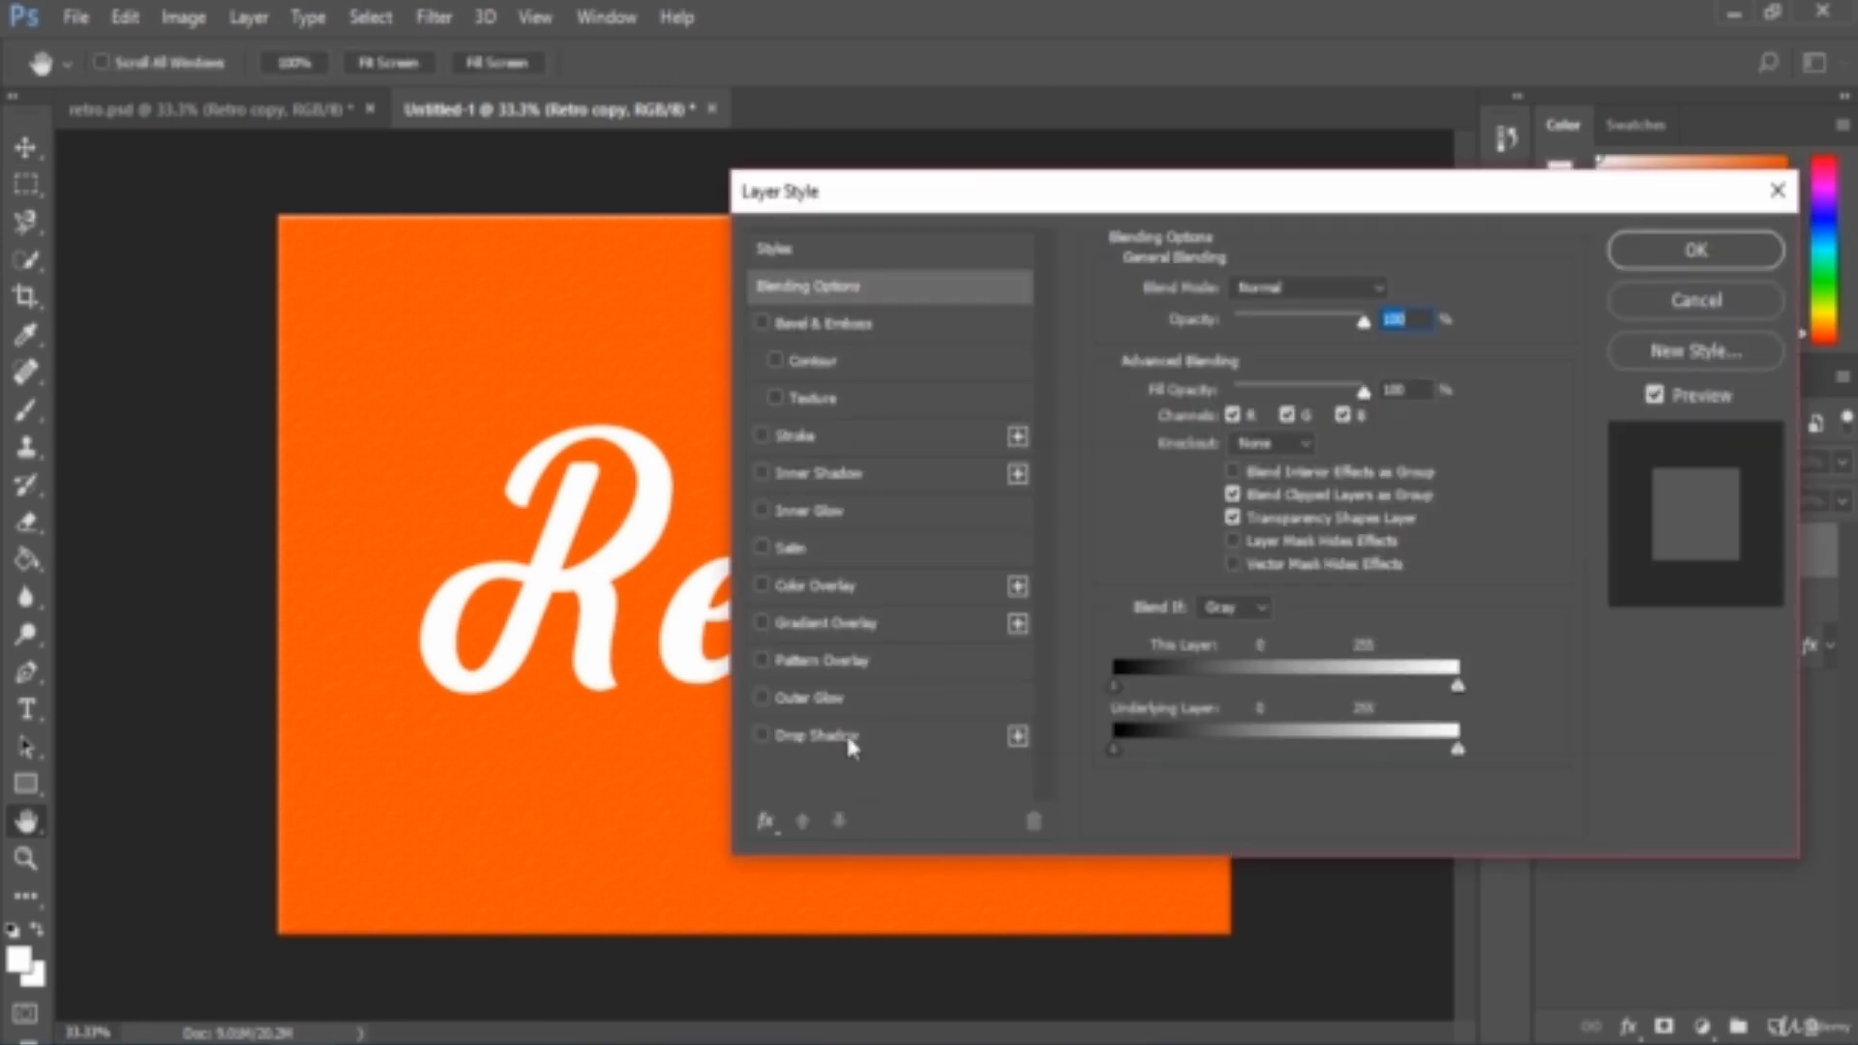
{"action": "left_click", "coordinate": [846, 736]}
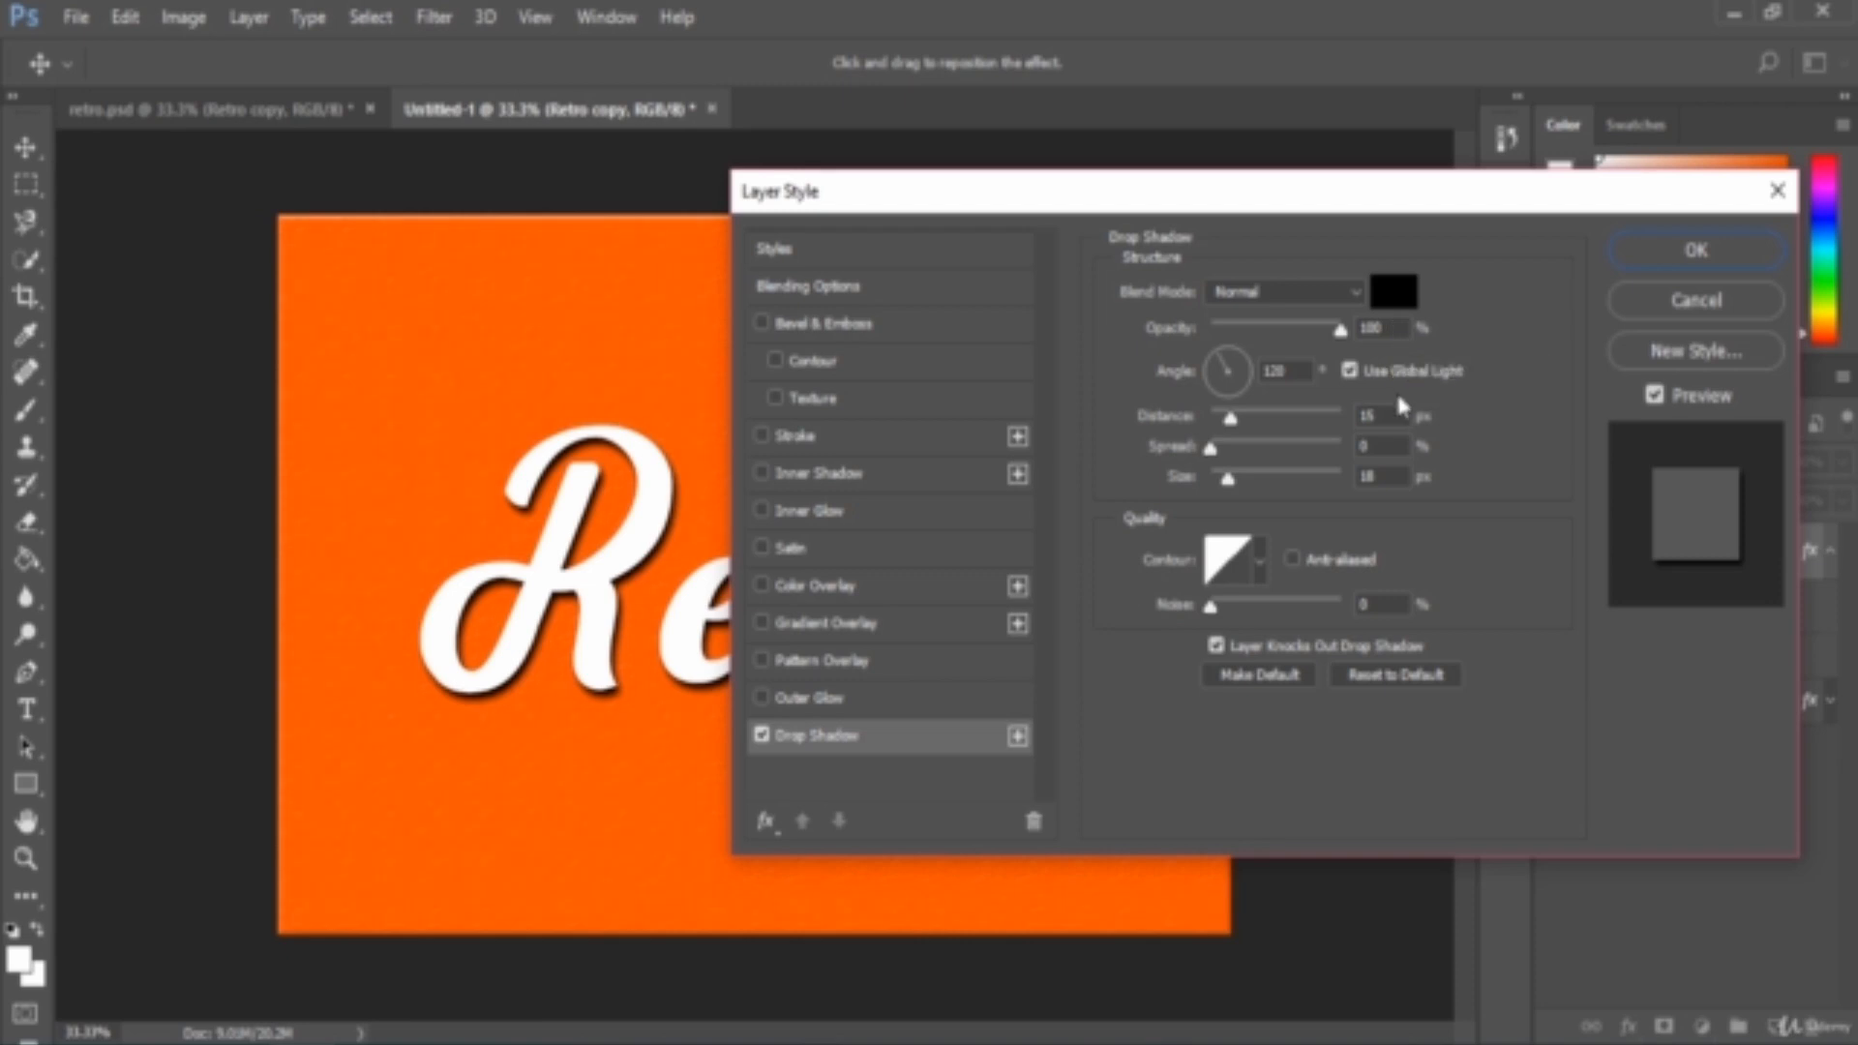
{"action": "left_click", "coordinate": [1301, 371]}
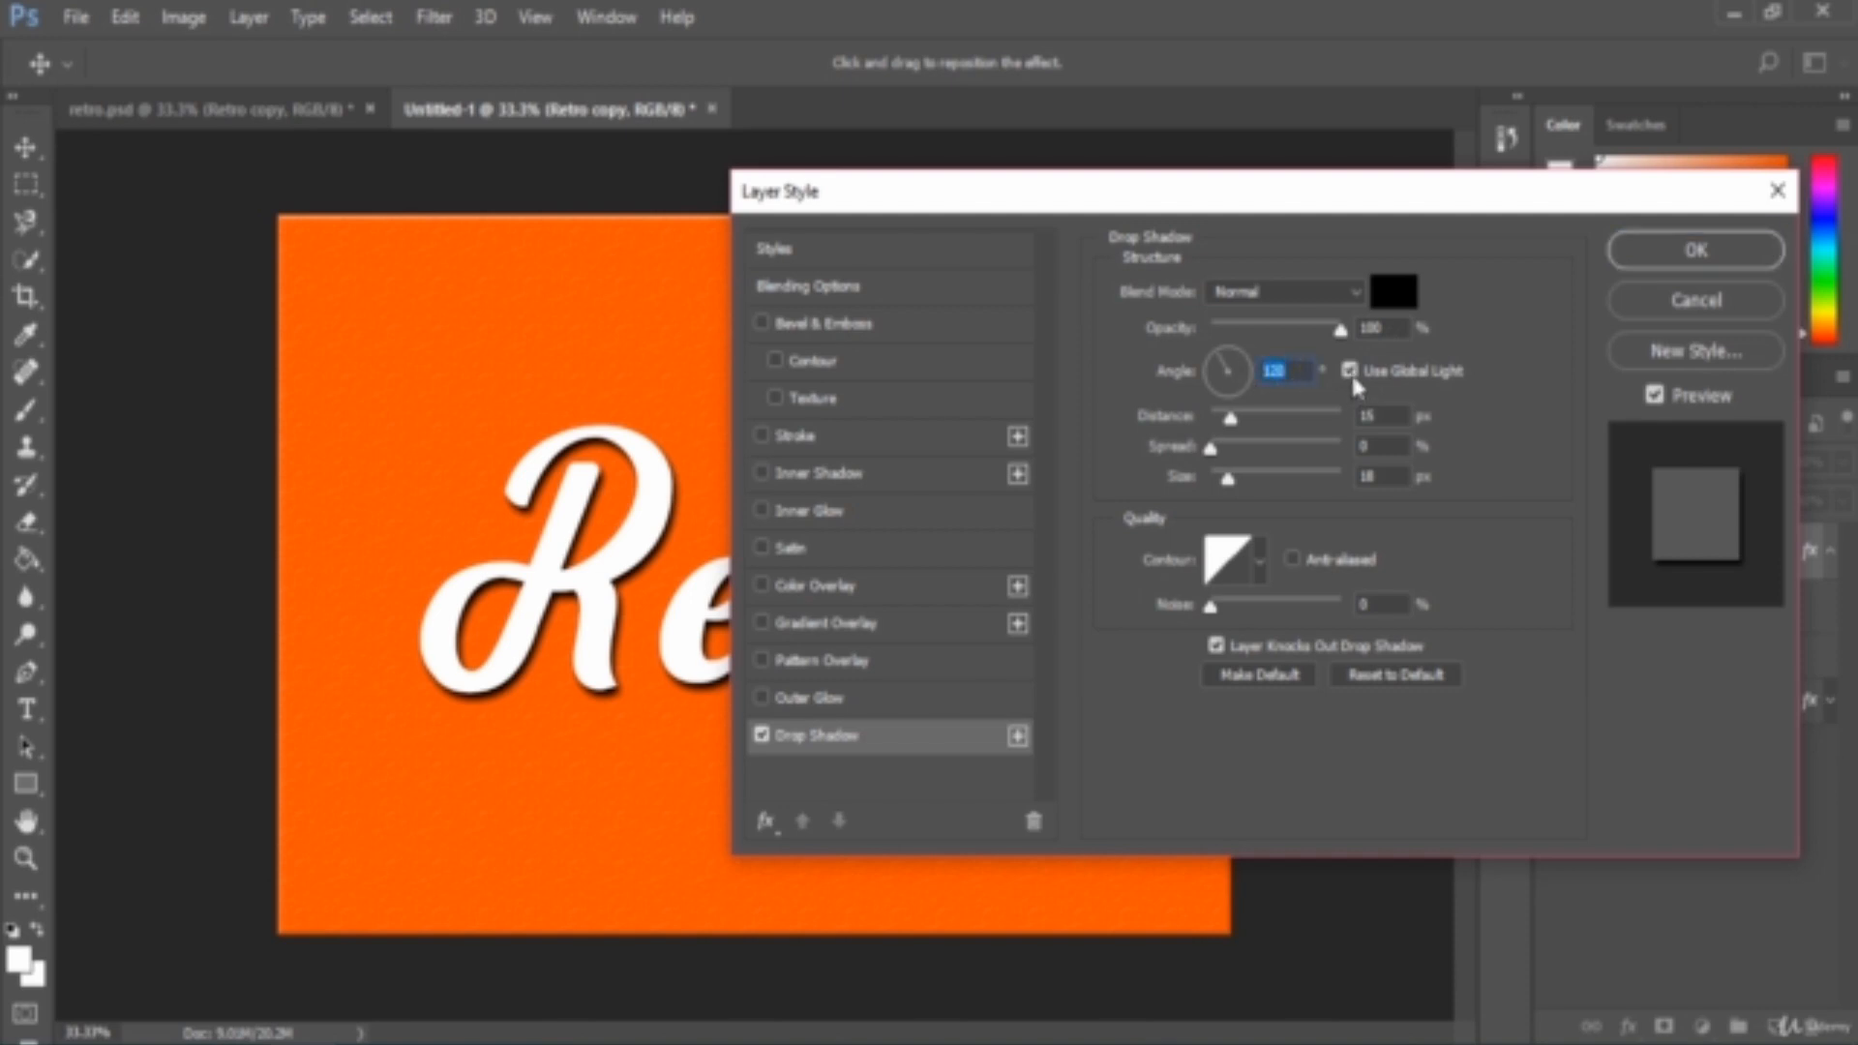
{"action": "left_click_drag", "start_coordinate": [1115, 199], "coordinate": [1201, 221]}
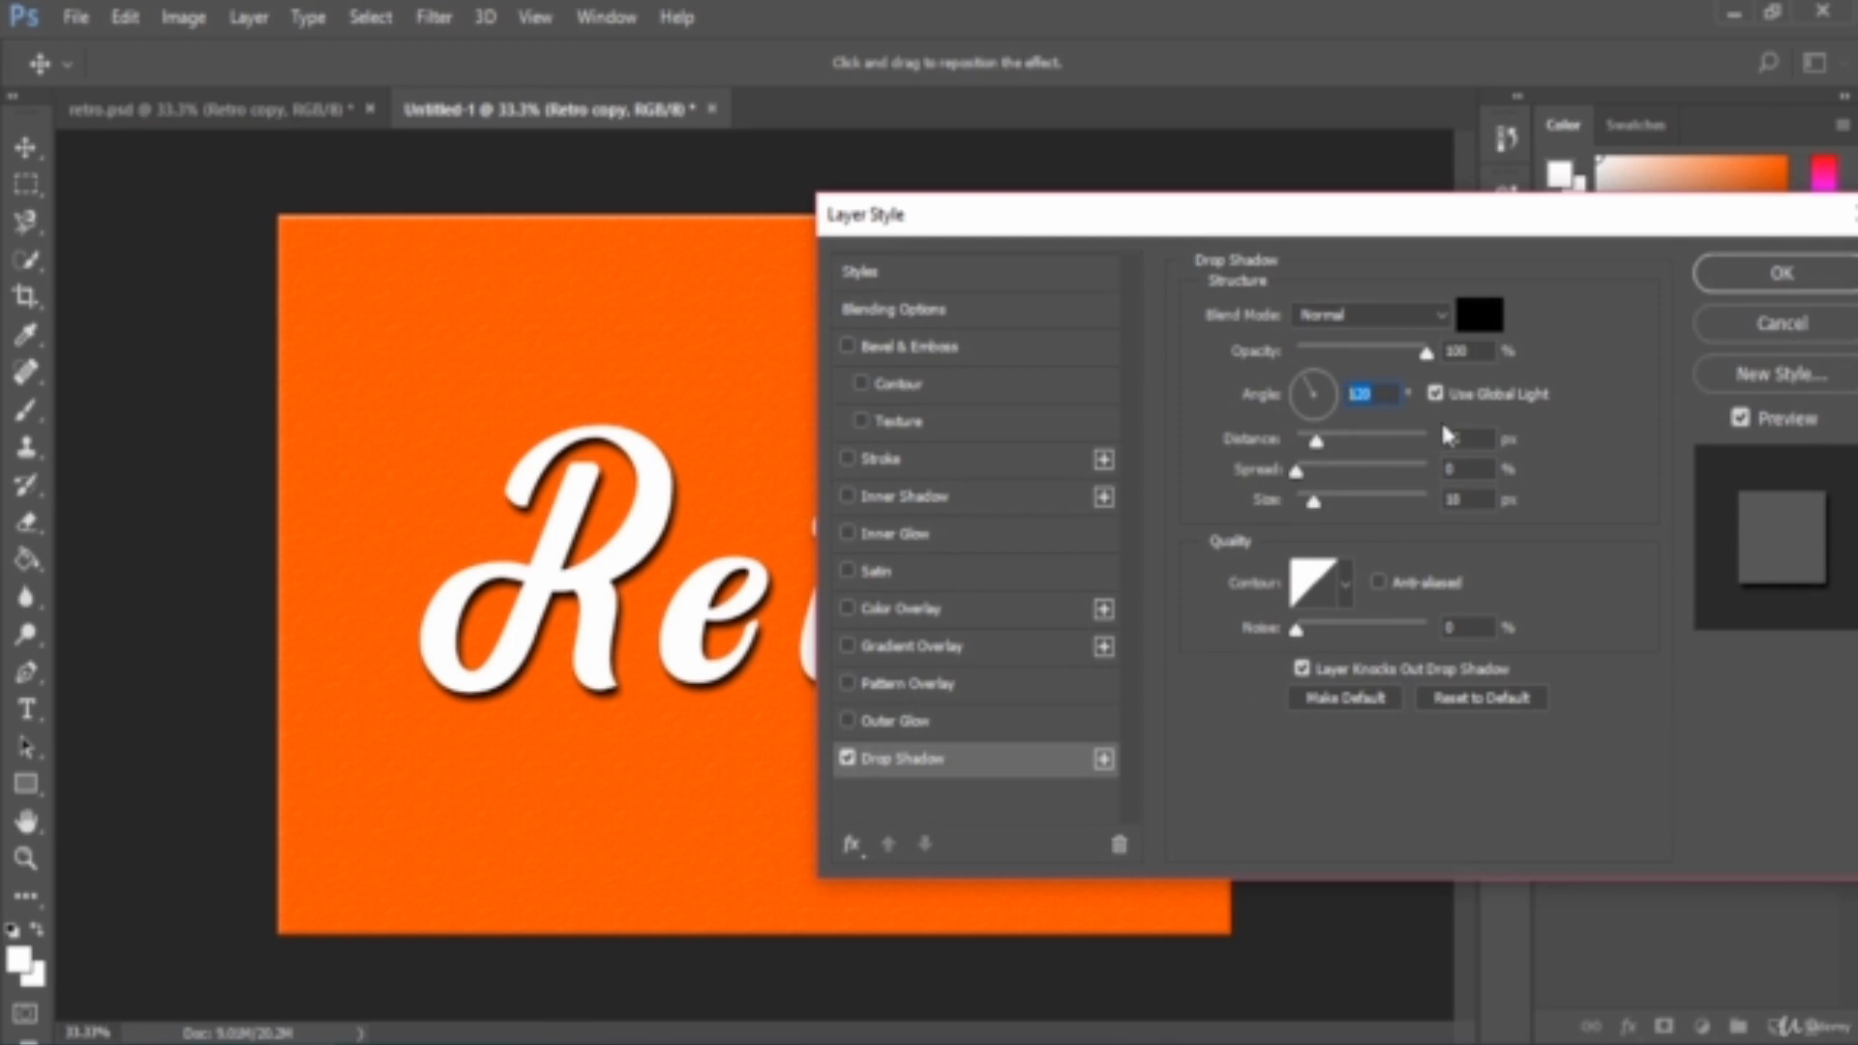
Step: Review the drop shadow's distance, spread, size and contour, compare the text with the shadow off and on, and apply the style
{"action": "key", "text": "Tab"}
{"action": "key", "text": "Tab"}
{"action": "key", "text": "Tab"}
{"action": "left_click", "coordinate": [1343, 589]}
{"action": "left_click", "coordinate": [1345, 585]}
{"action": "key", "text": "ctrl+plus"}
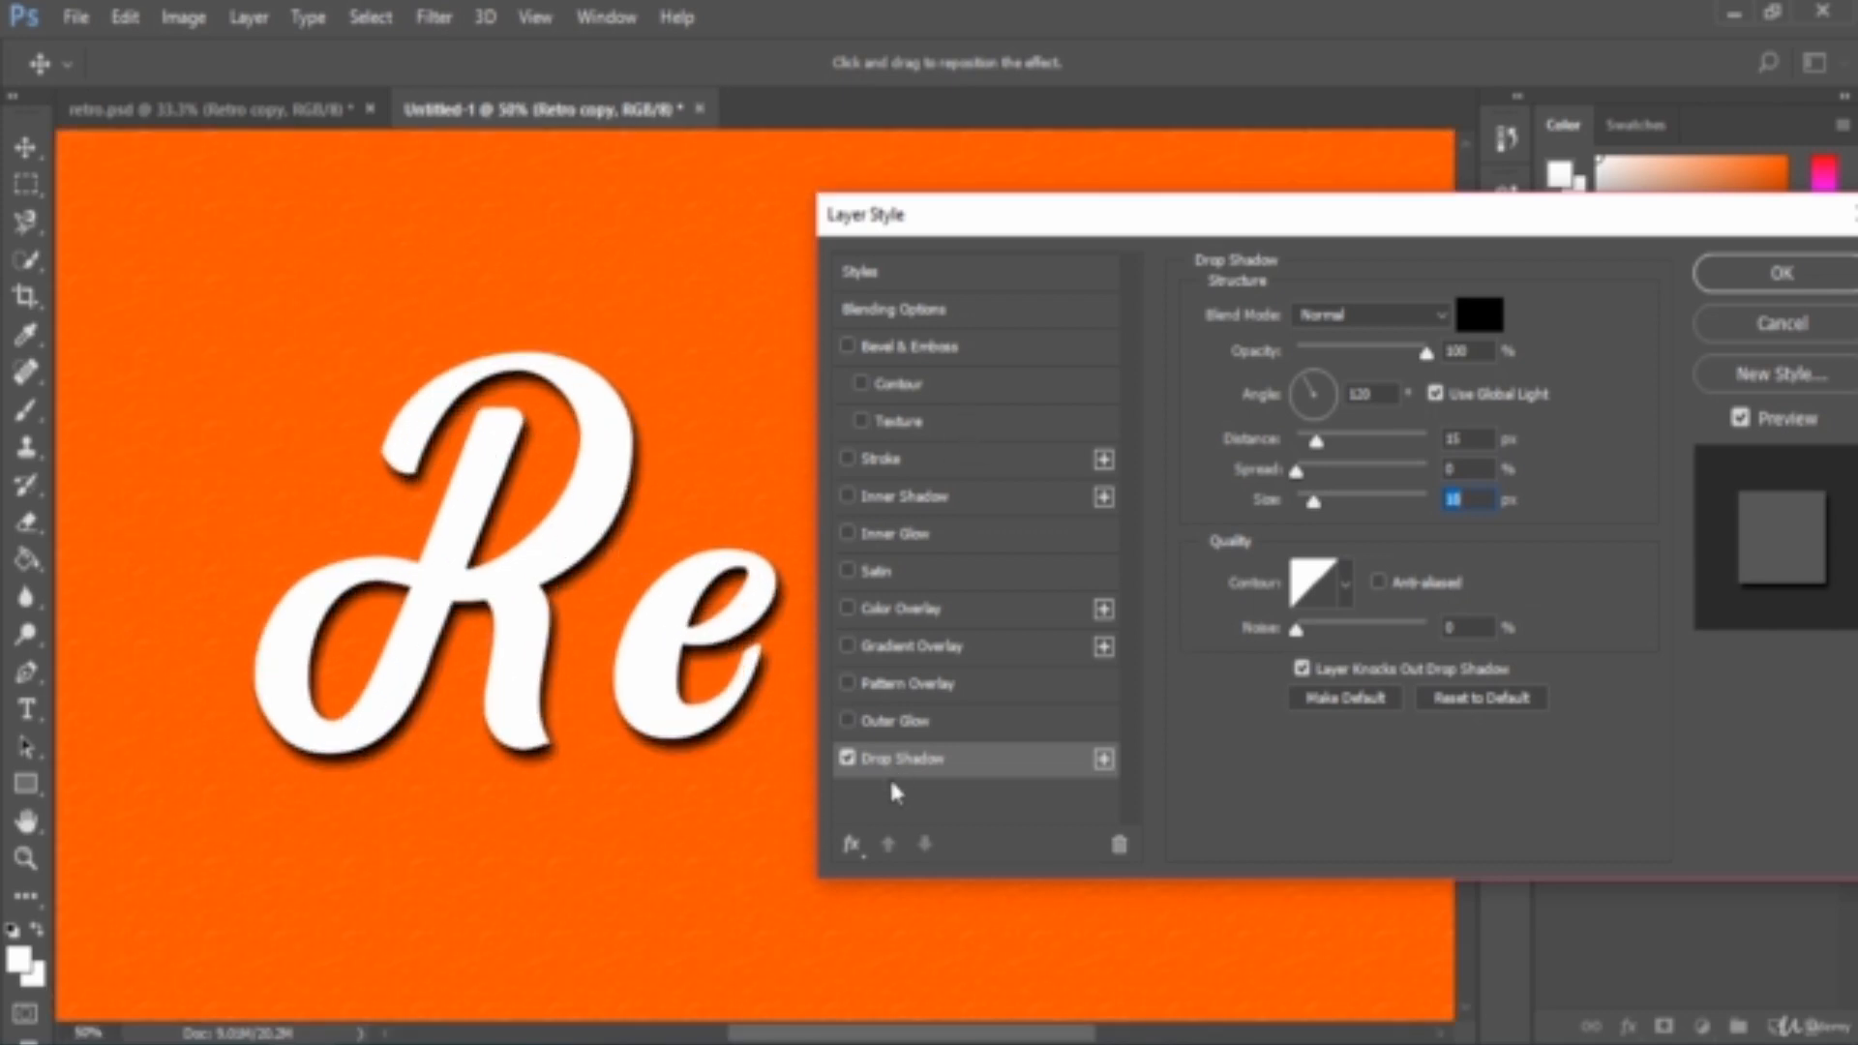
{"action": "left_click", "coordinate": [847, 759]}
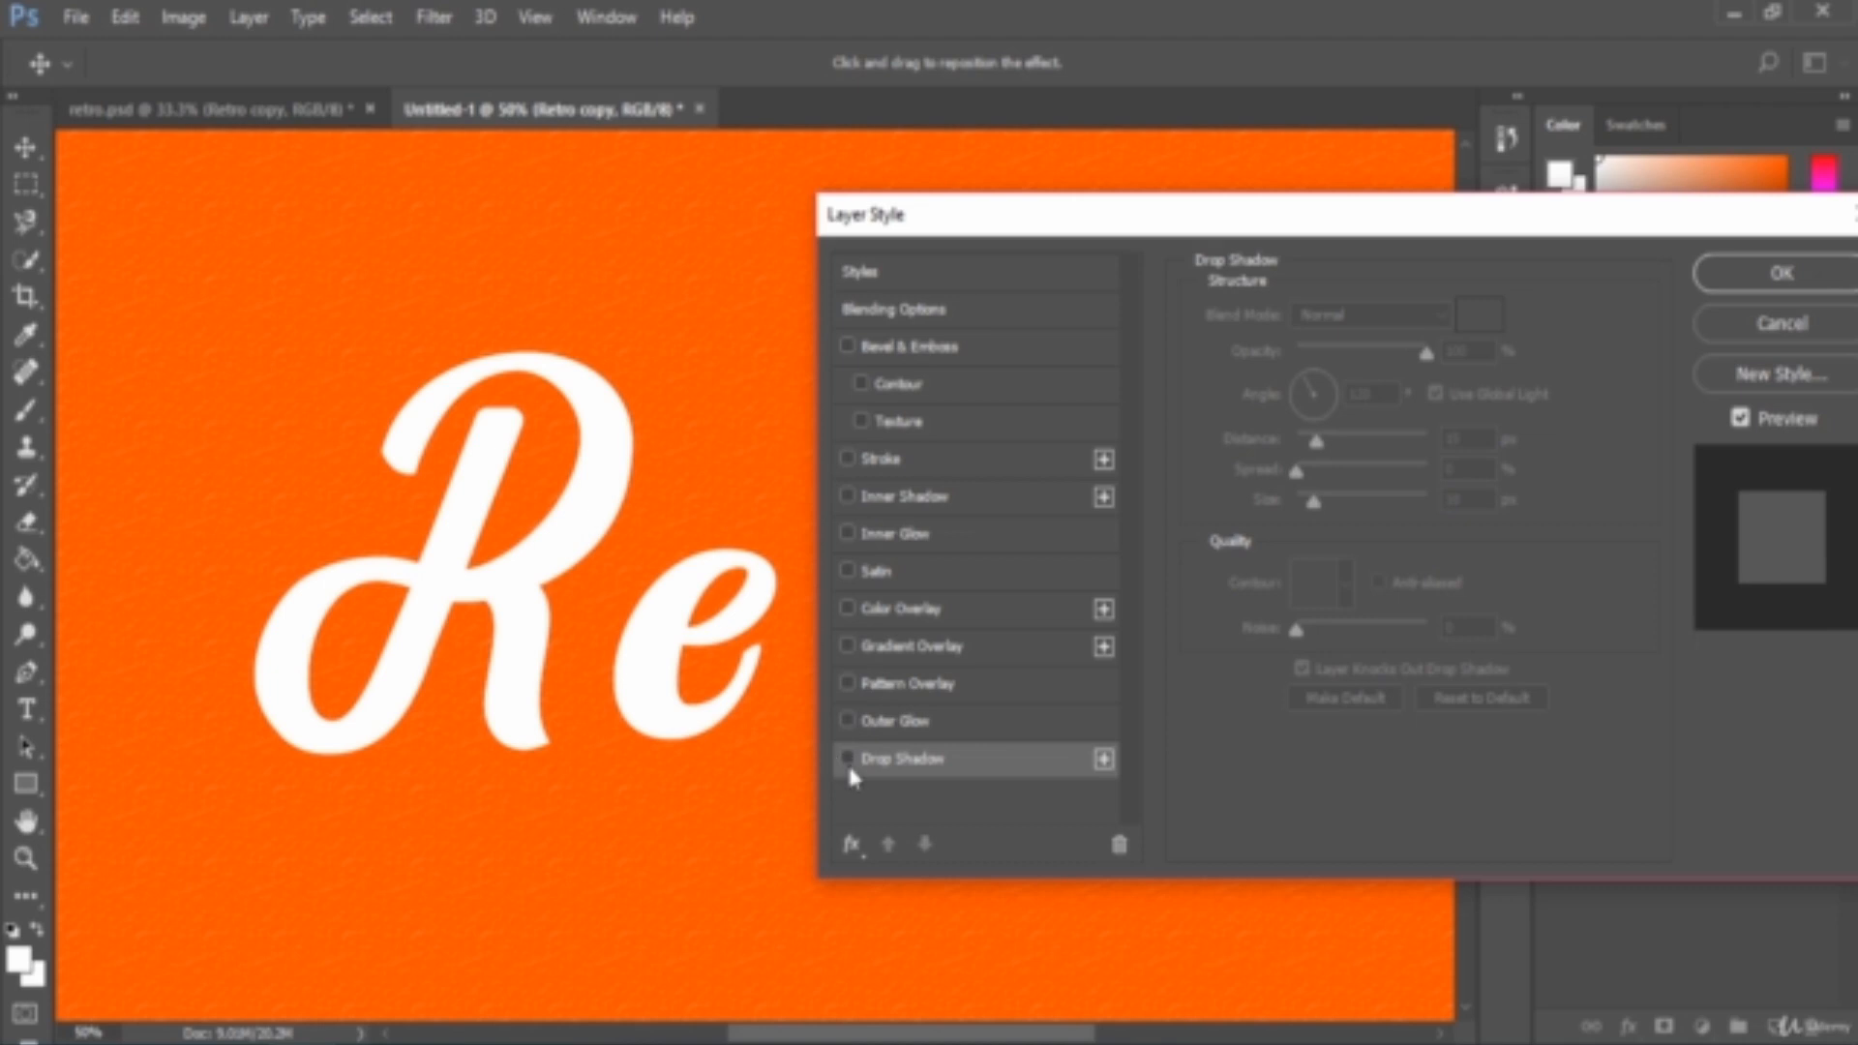
{"action": "left_click", "coordinate": [847, 759]}
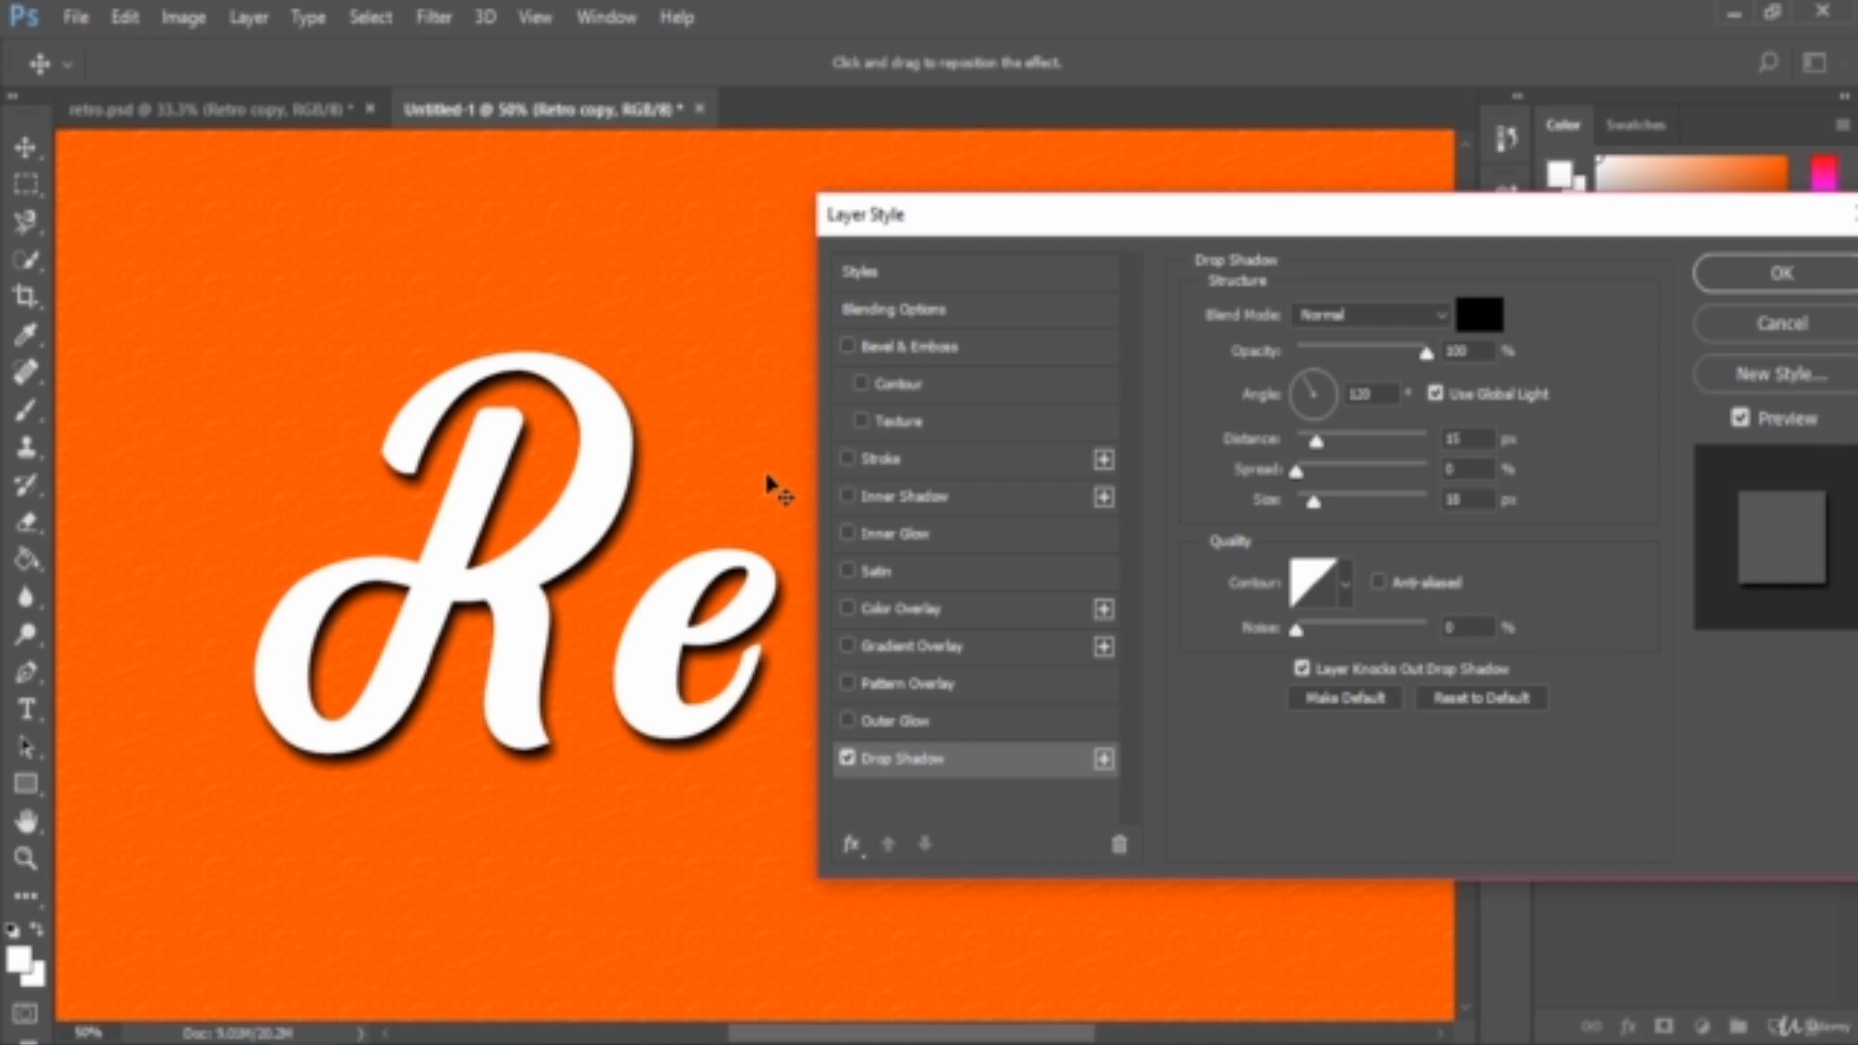
{"action": "left_click", "coordinate": [1801, 276]}
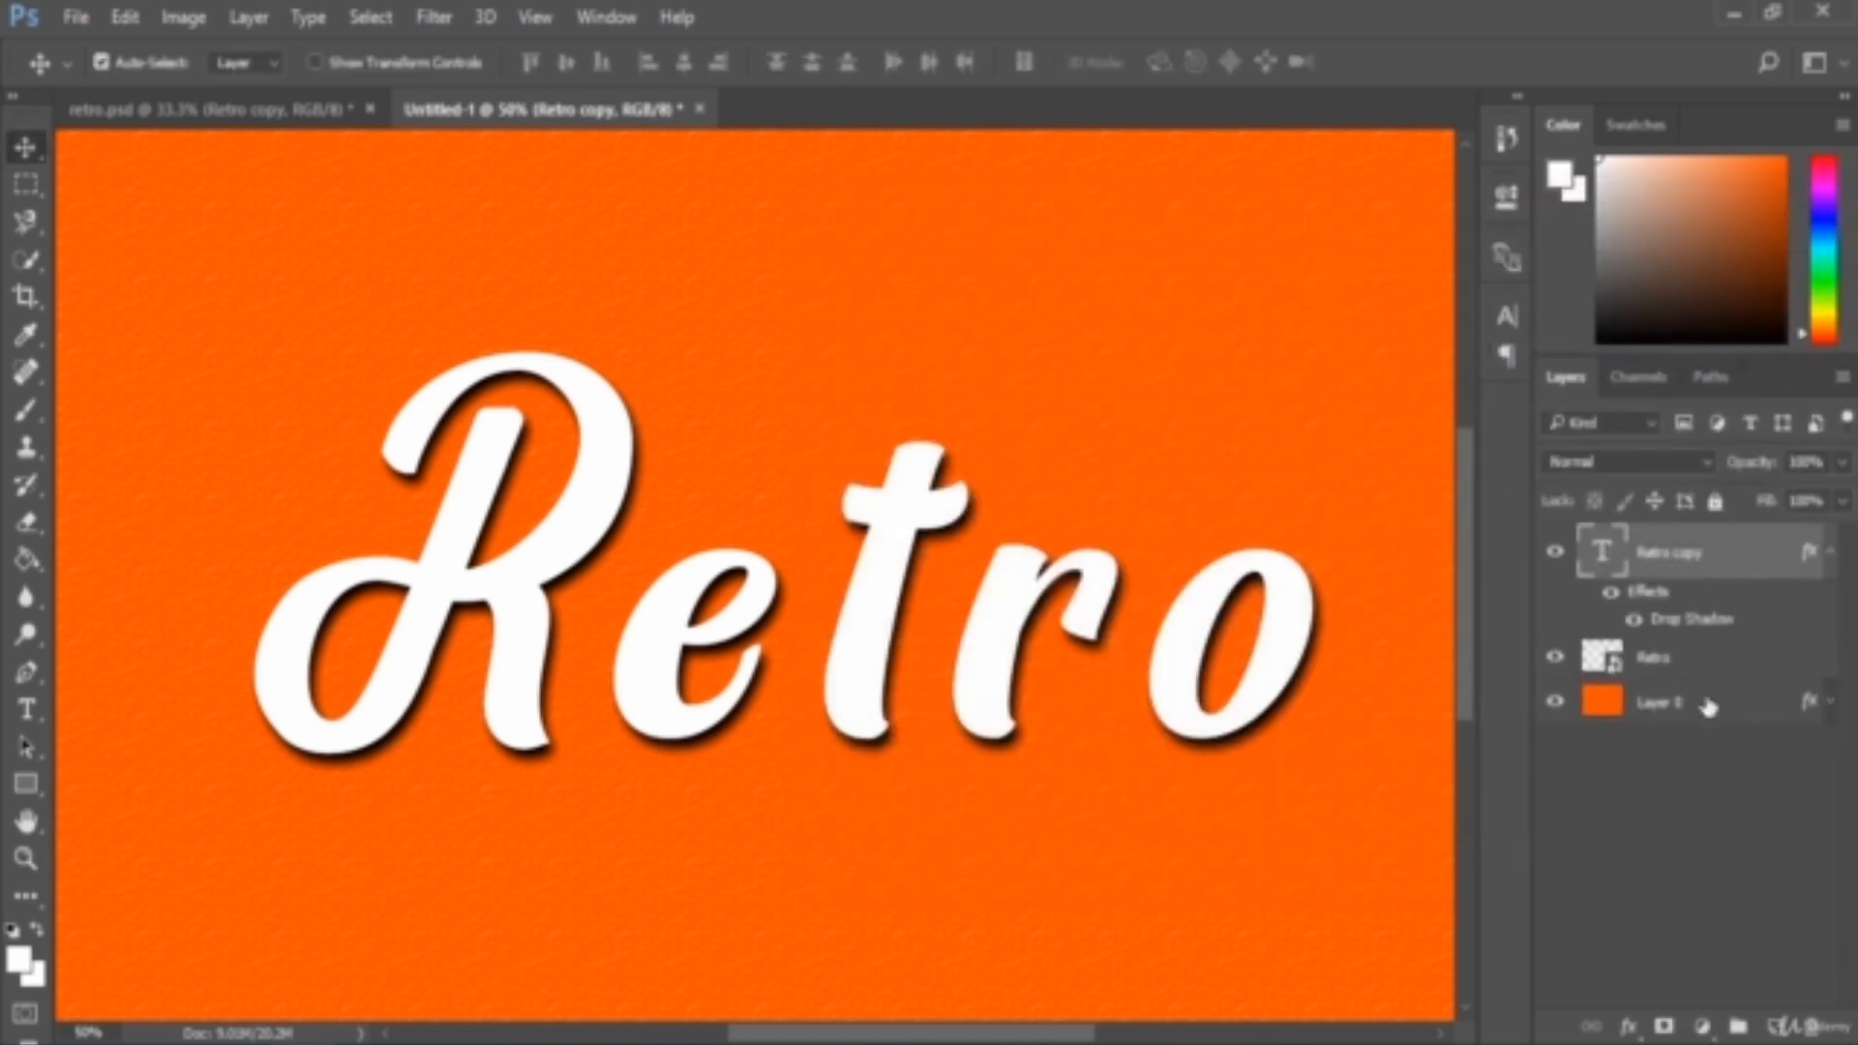
Step: Set the Retro copy layer's fill to 0% and check its effect by hiding and showing the layer
{"action": "left_click", "coordinate": [1733, 657]}
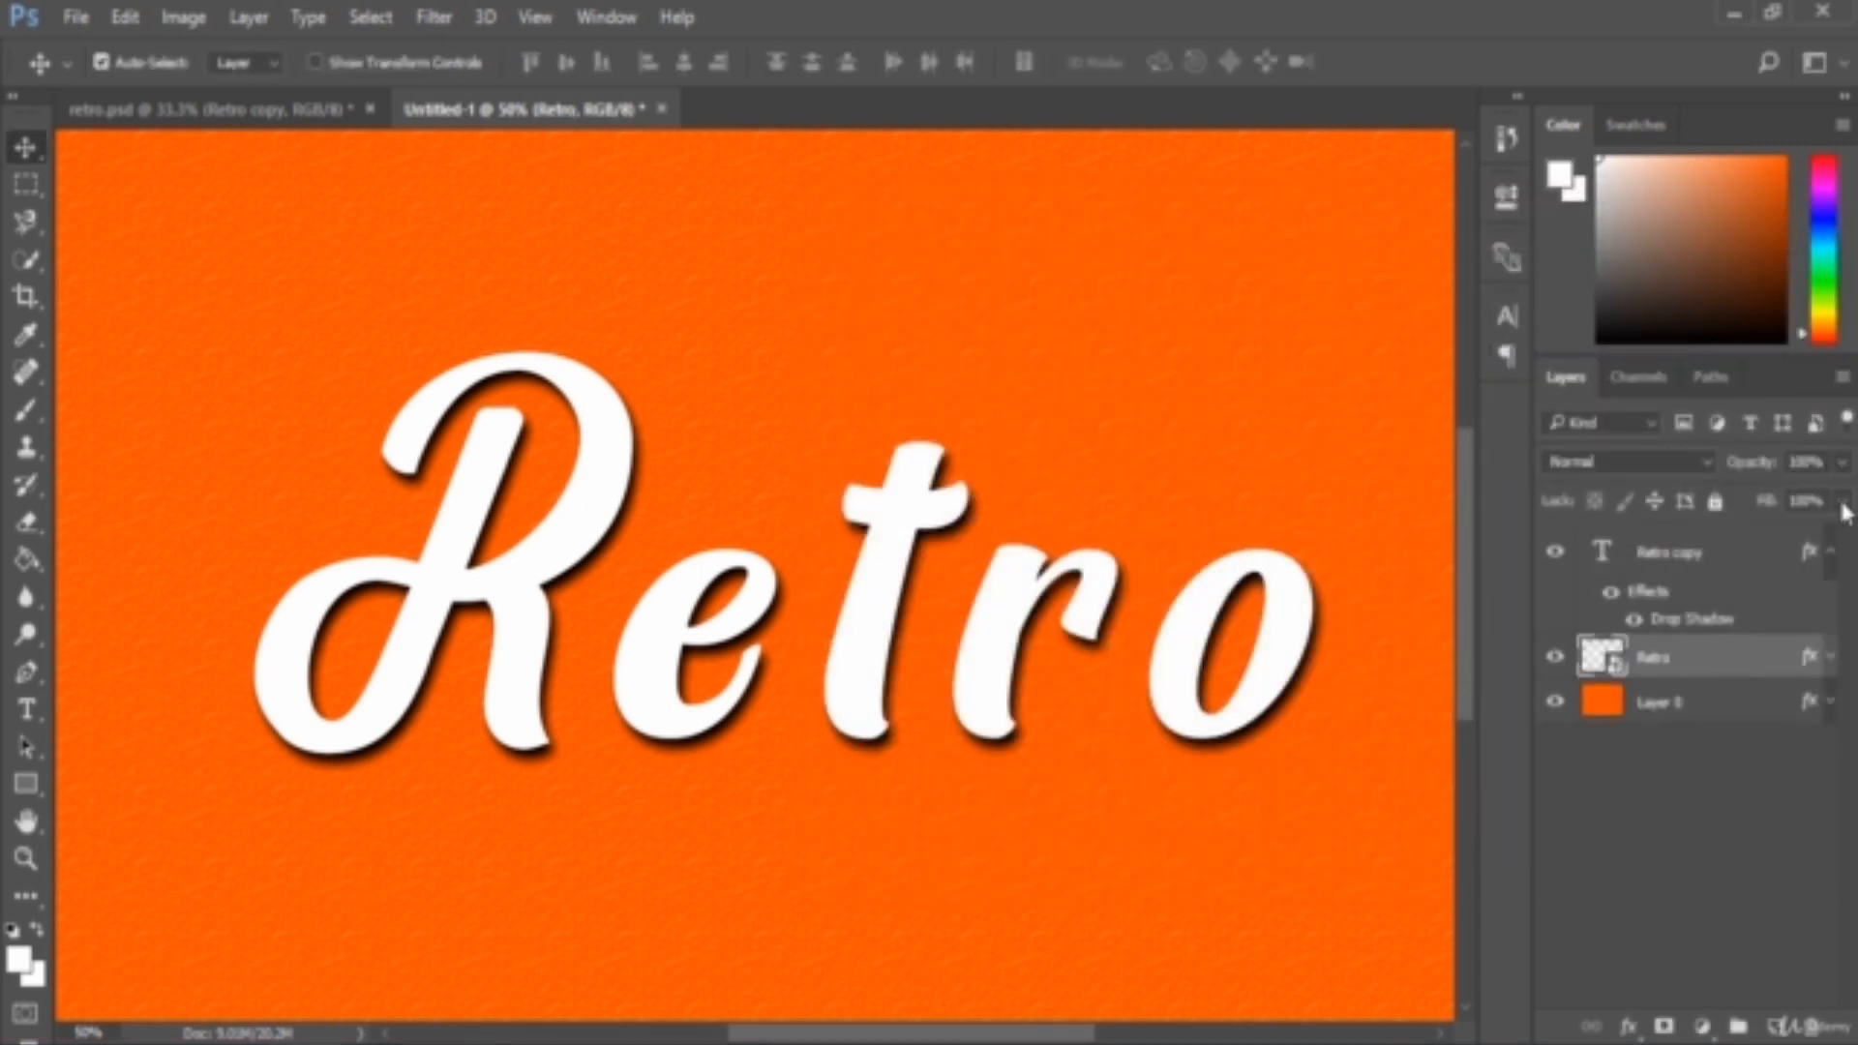
{"action": "left_click", "coordinate": [1699, 571]}
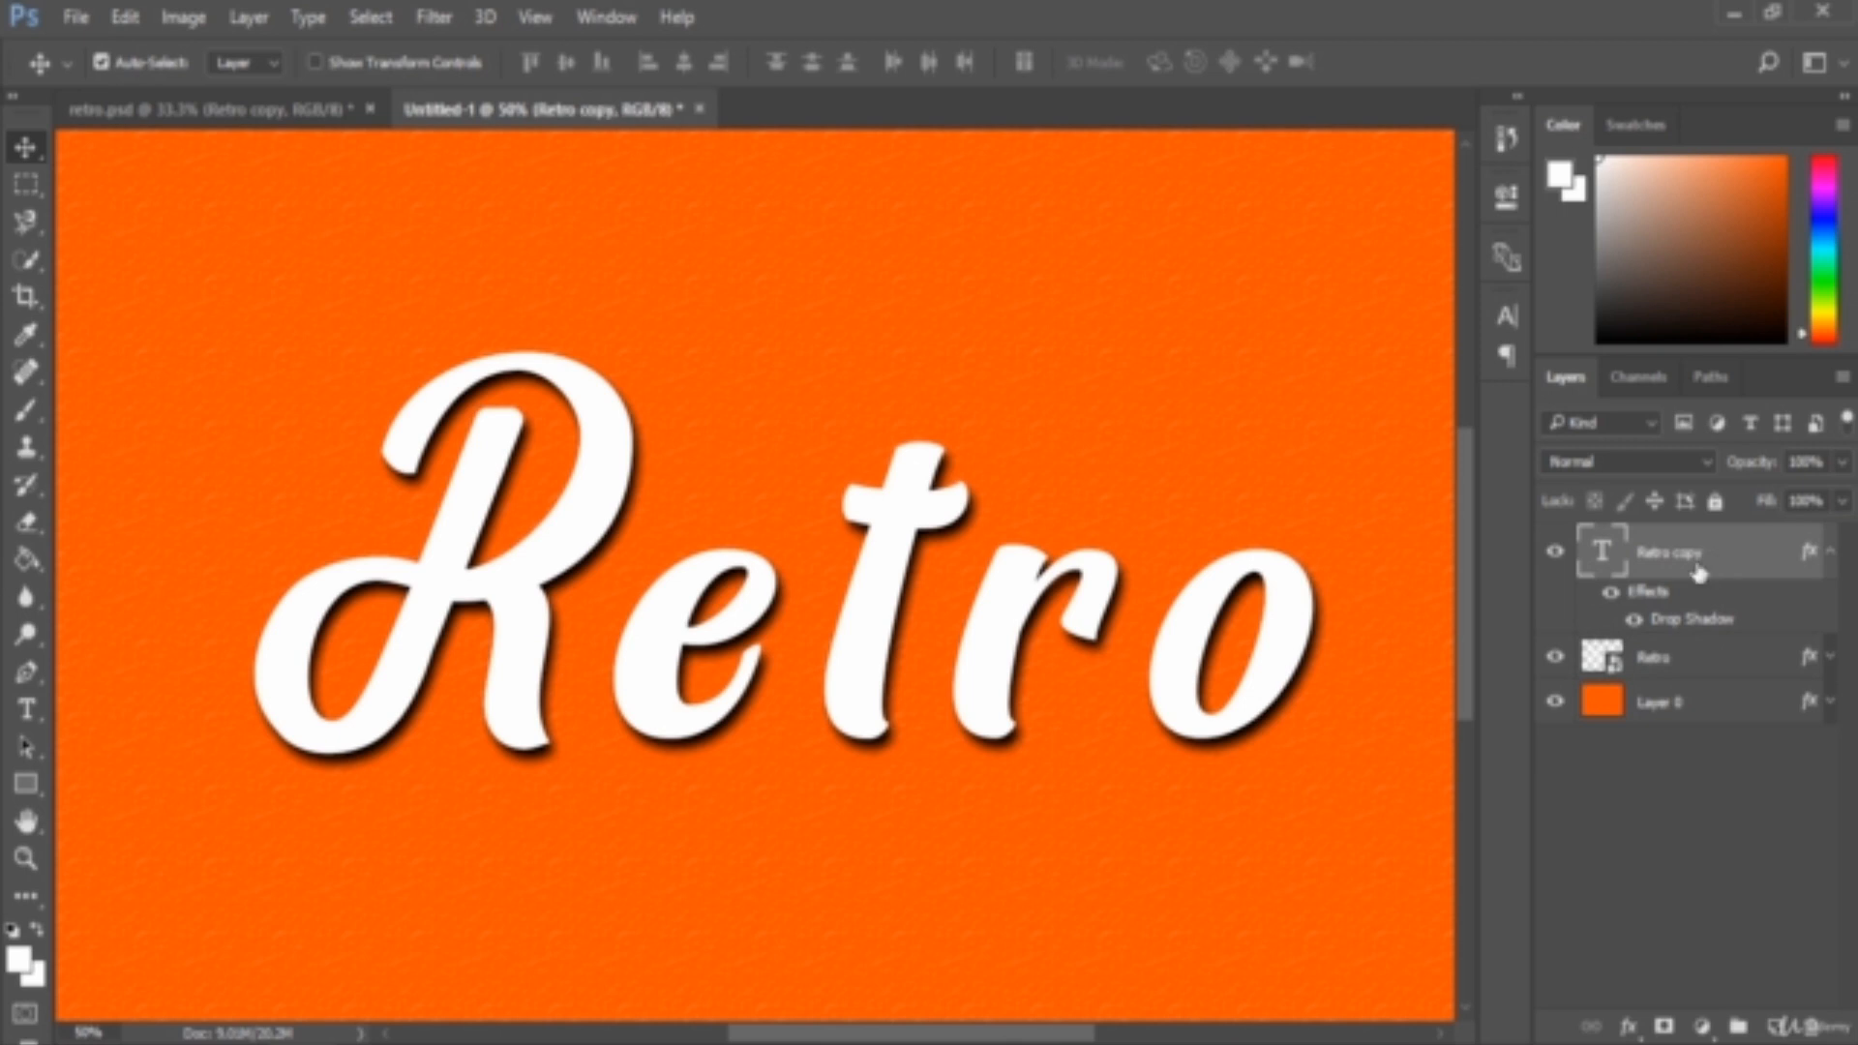
{"action": "left_click", "coordinate": [1842, 501]}
{"action": "left_click_drag", "start_coordinate": [1826, 534], "coordinate": [1701, 559]}
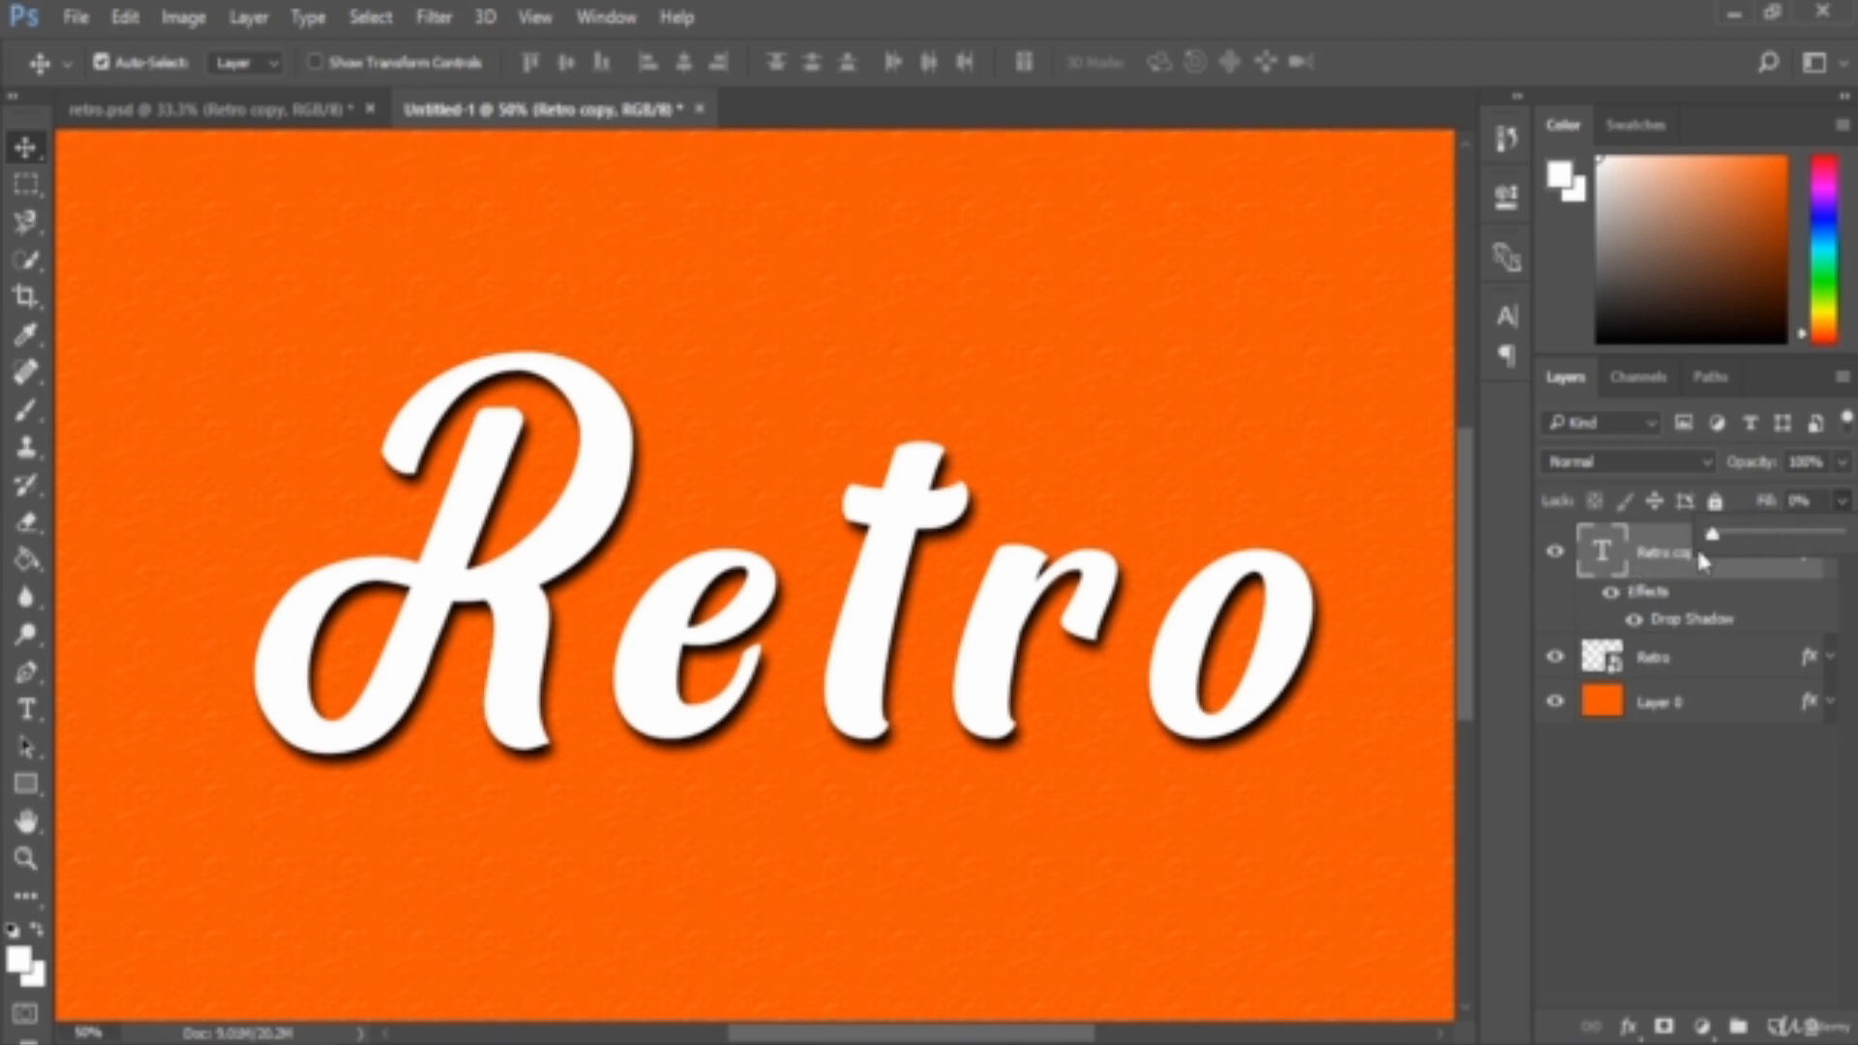
{"action": "left_click", "coordinate": [1726, 641]}
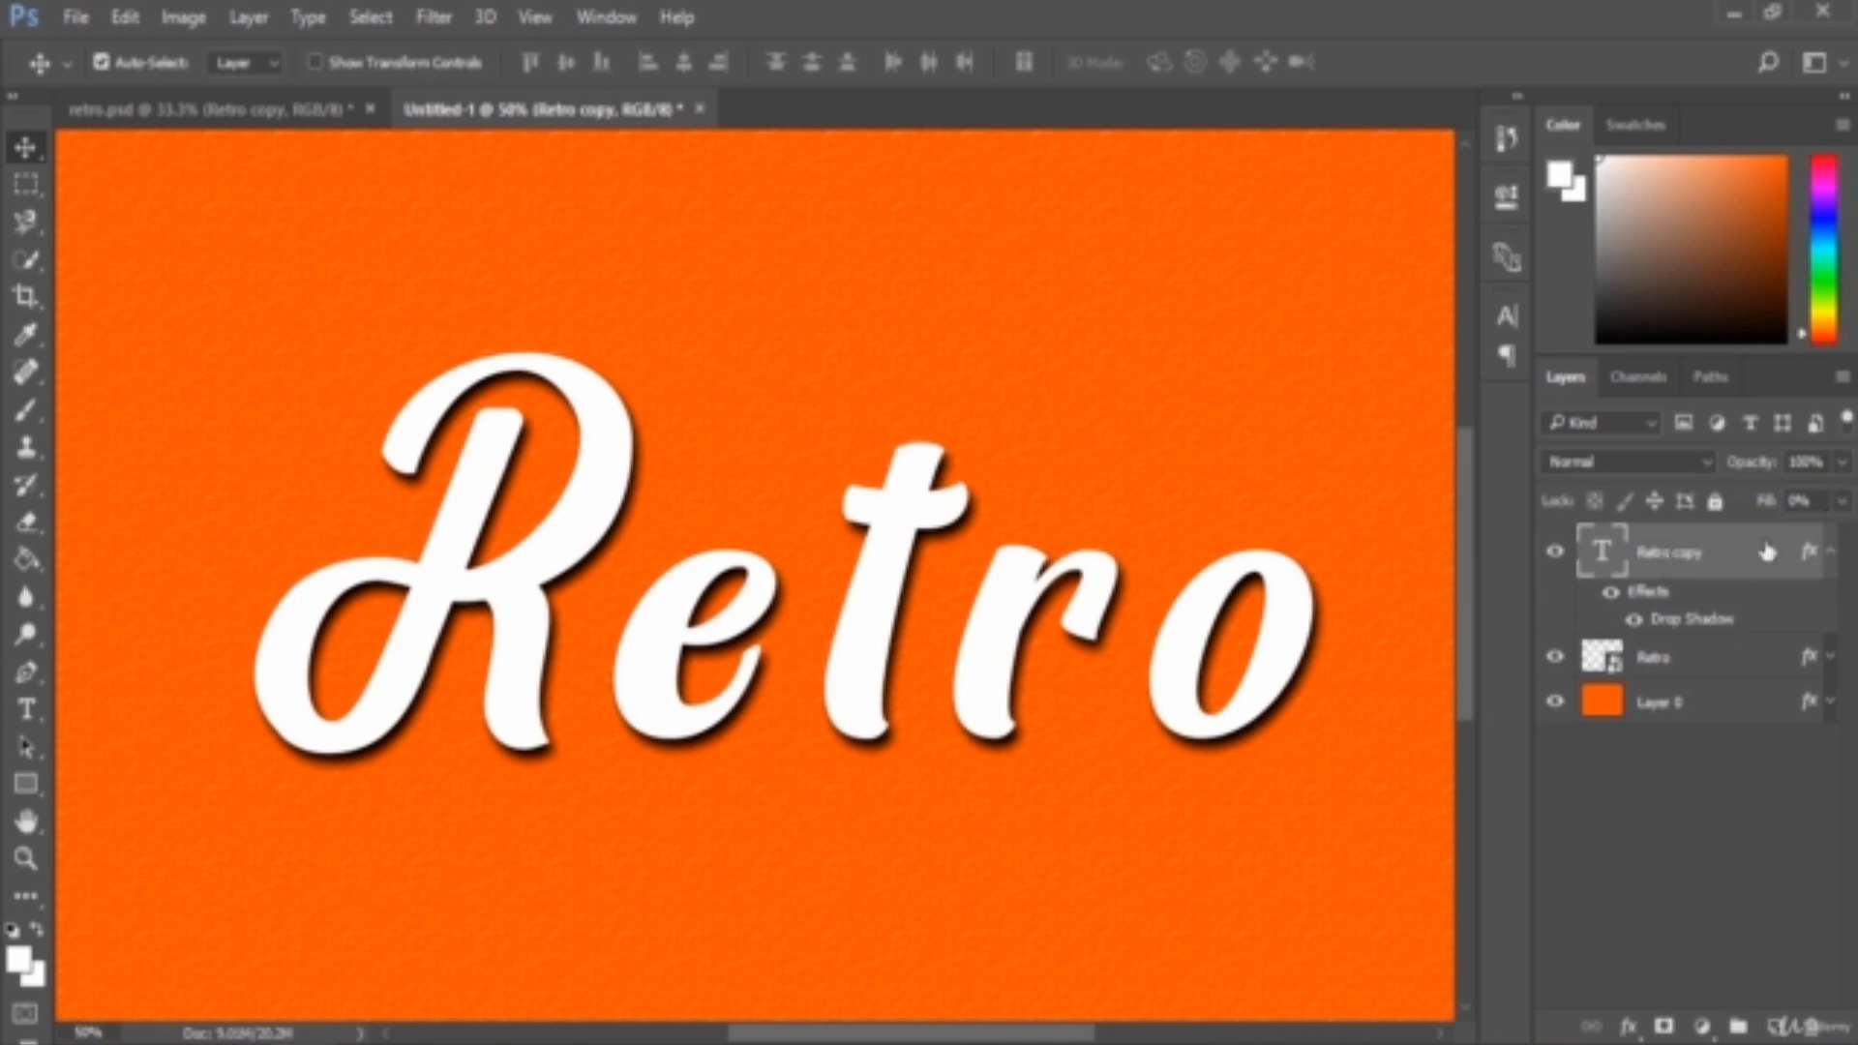
{"action": "left_click", "coordinate": [1557, 553]}
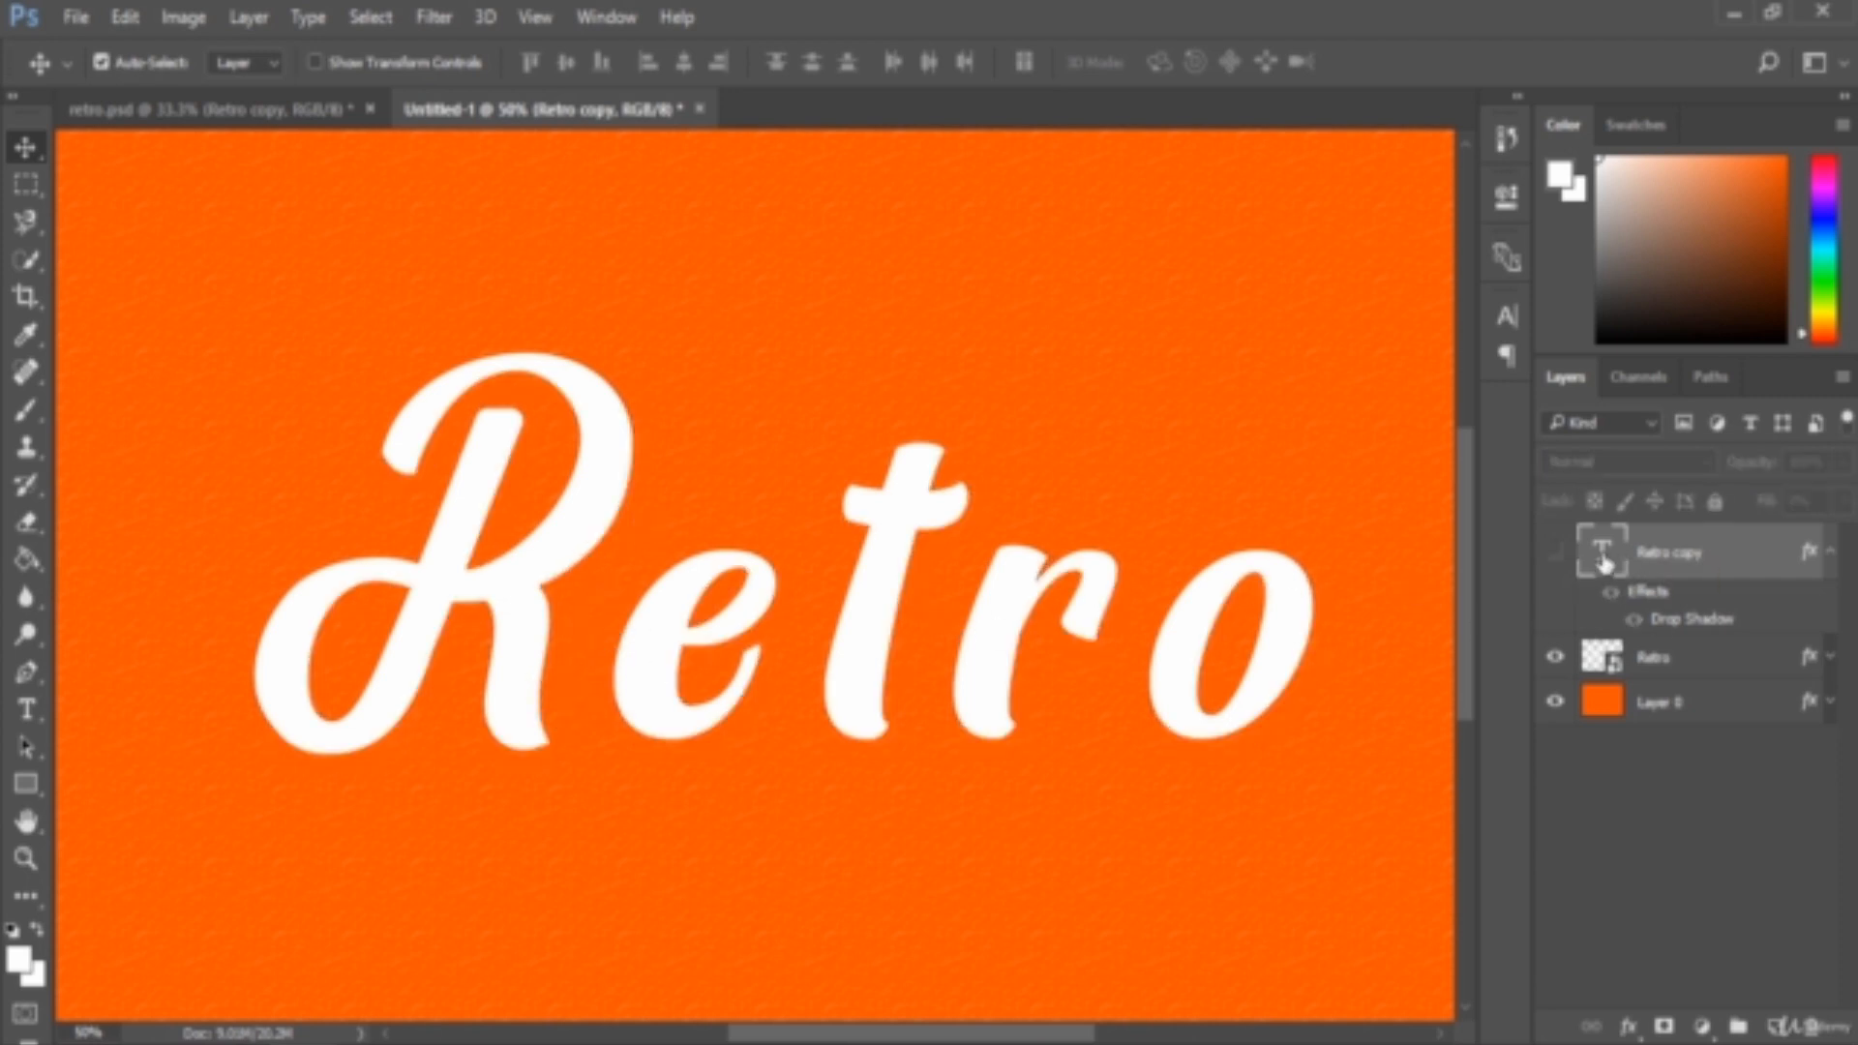
{"action": "left_click", "coordinate": [1556, 552]}
Step: Add a Bevel & Emboss effect to the Retro Smart Object layer with the Inner Bevel style and Chisel Hard technique
{"action": "left_click", "coordinate": [1719, 674]}
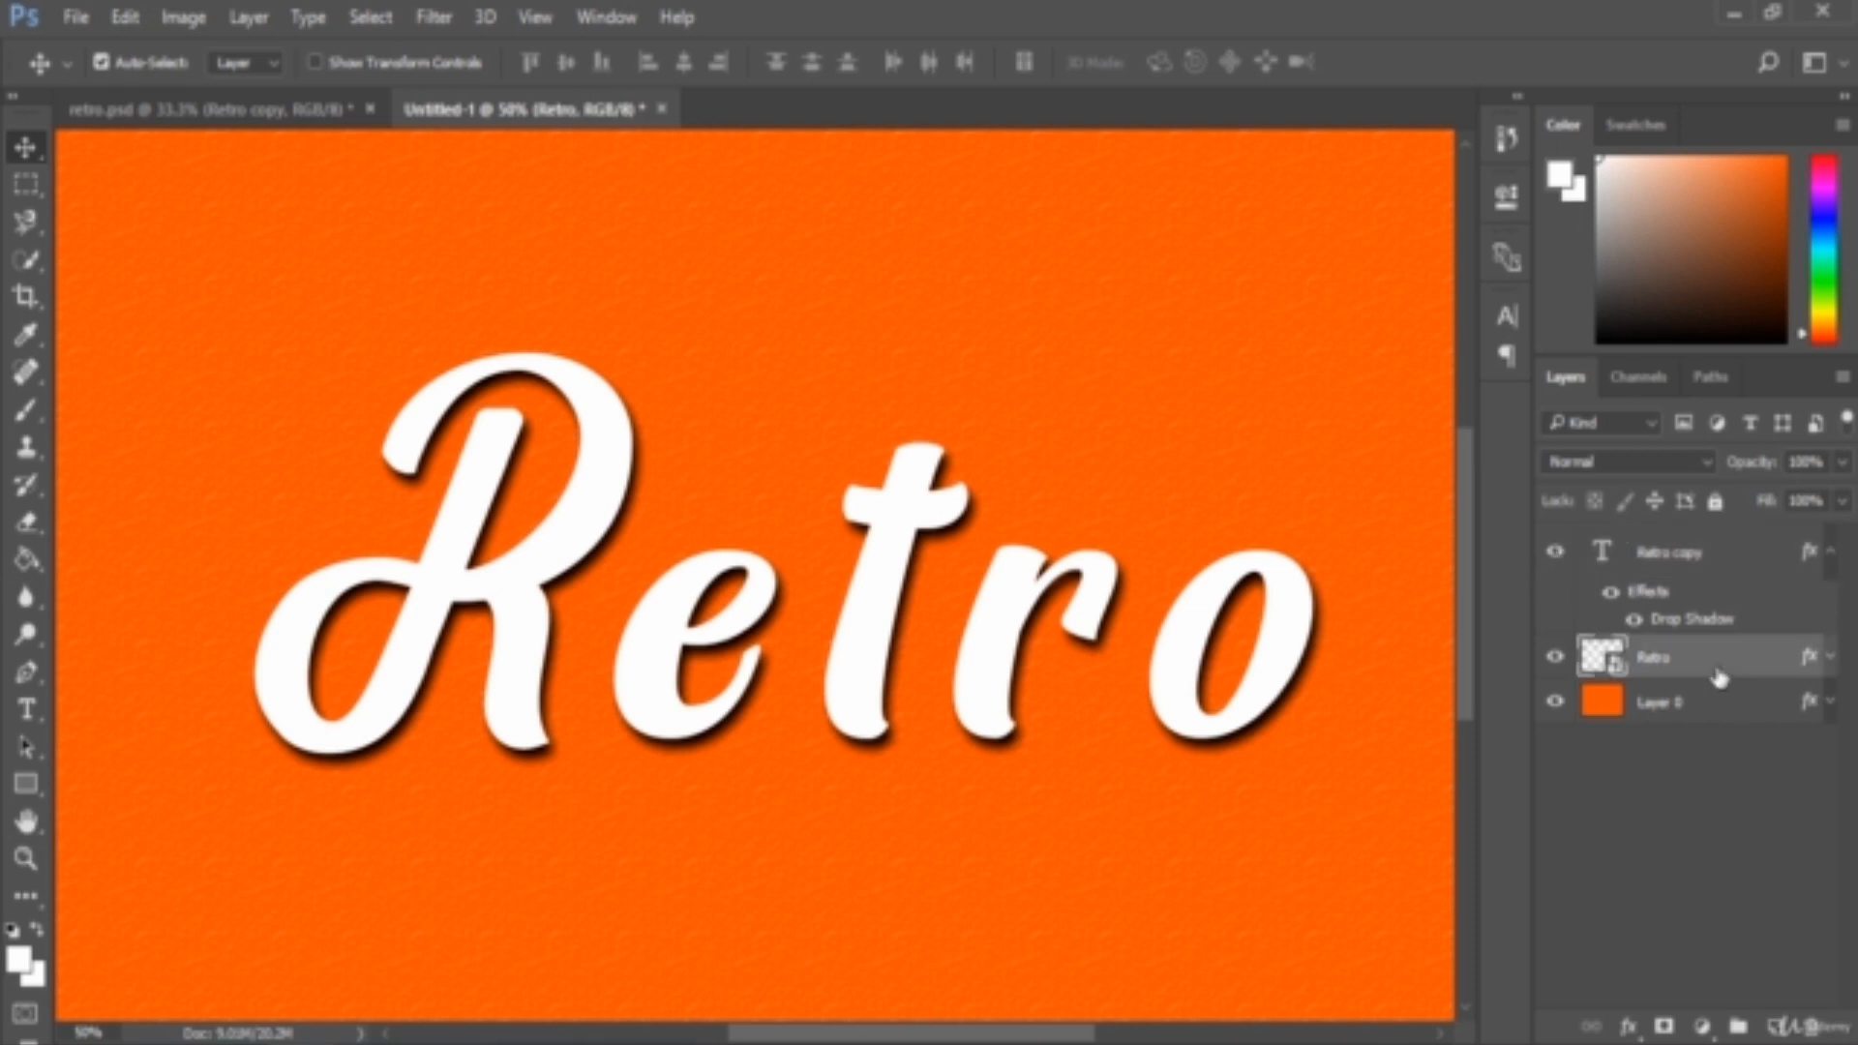
{"action": "double_click", "coordinate": [1719, 668]}
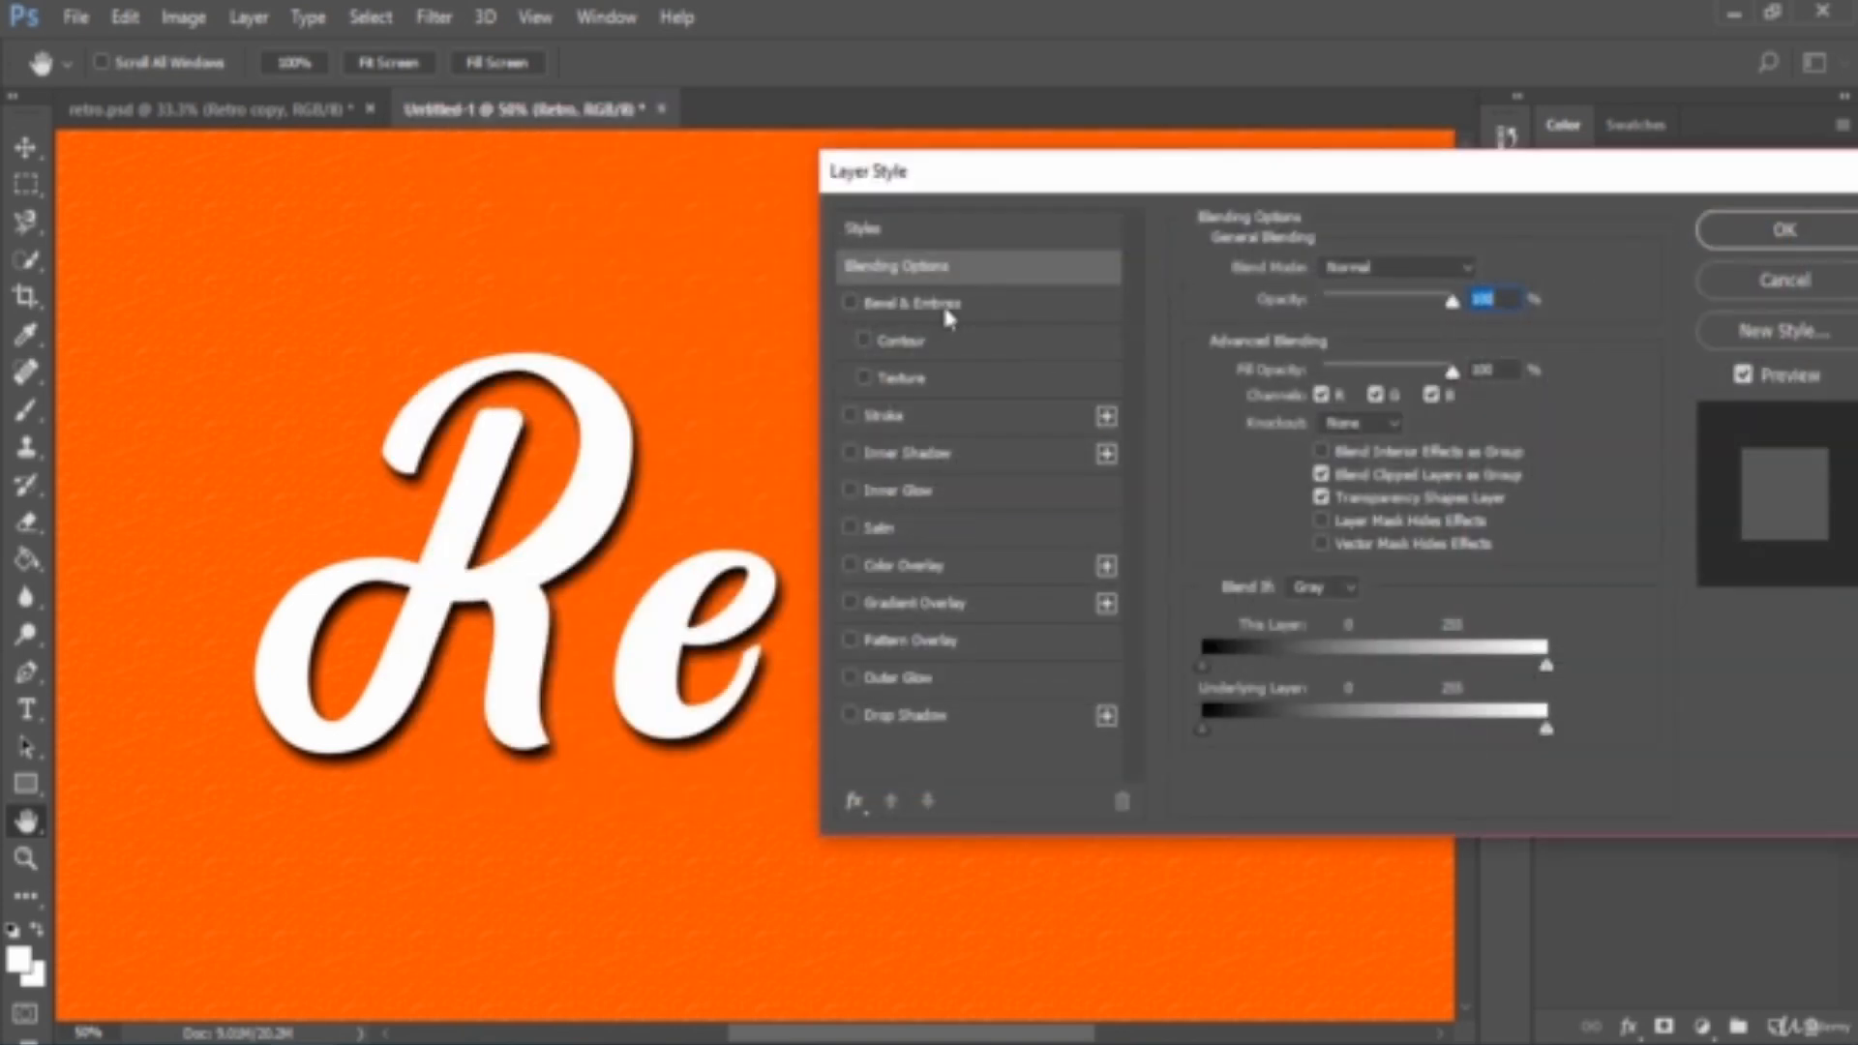
{"action": "left_click", "coordinate": [941, 310]}
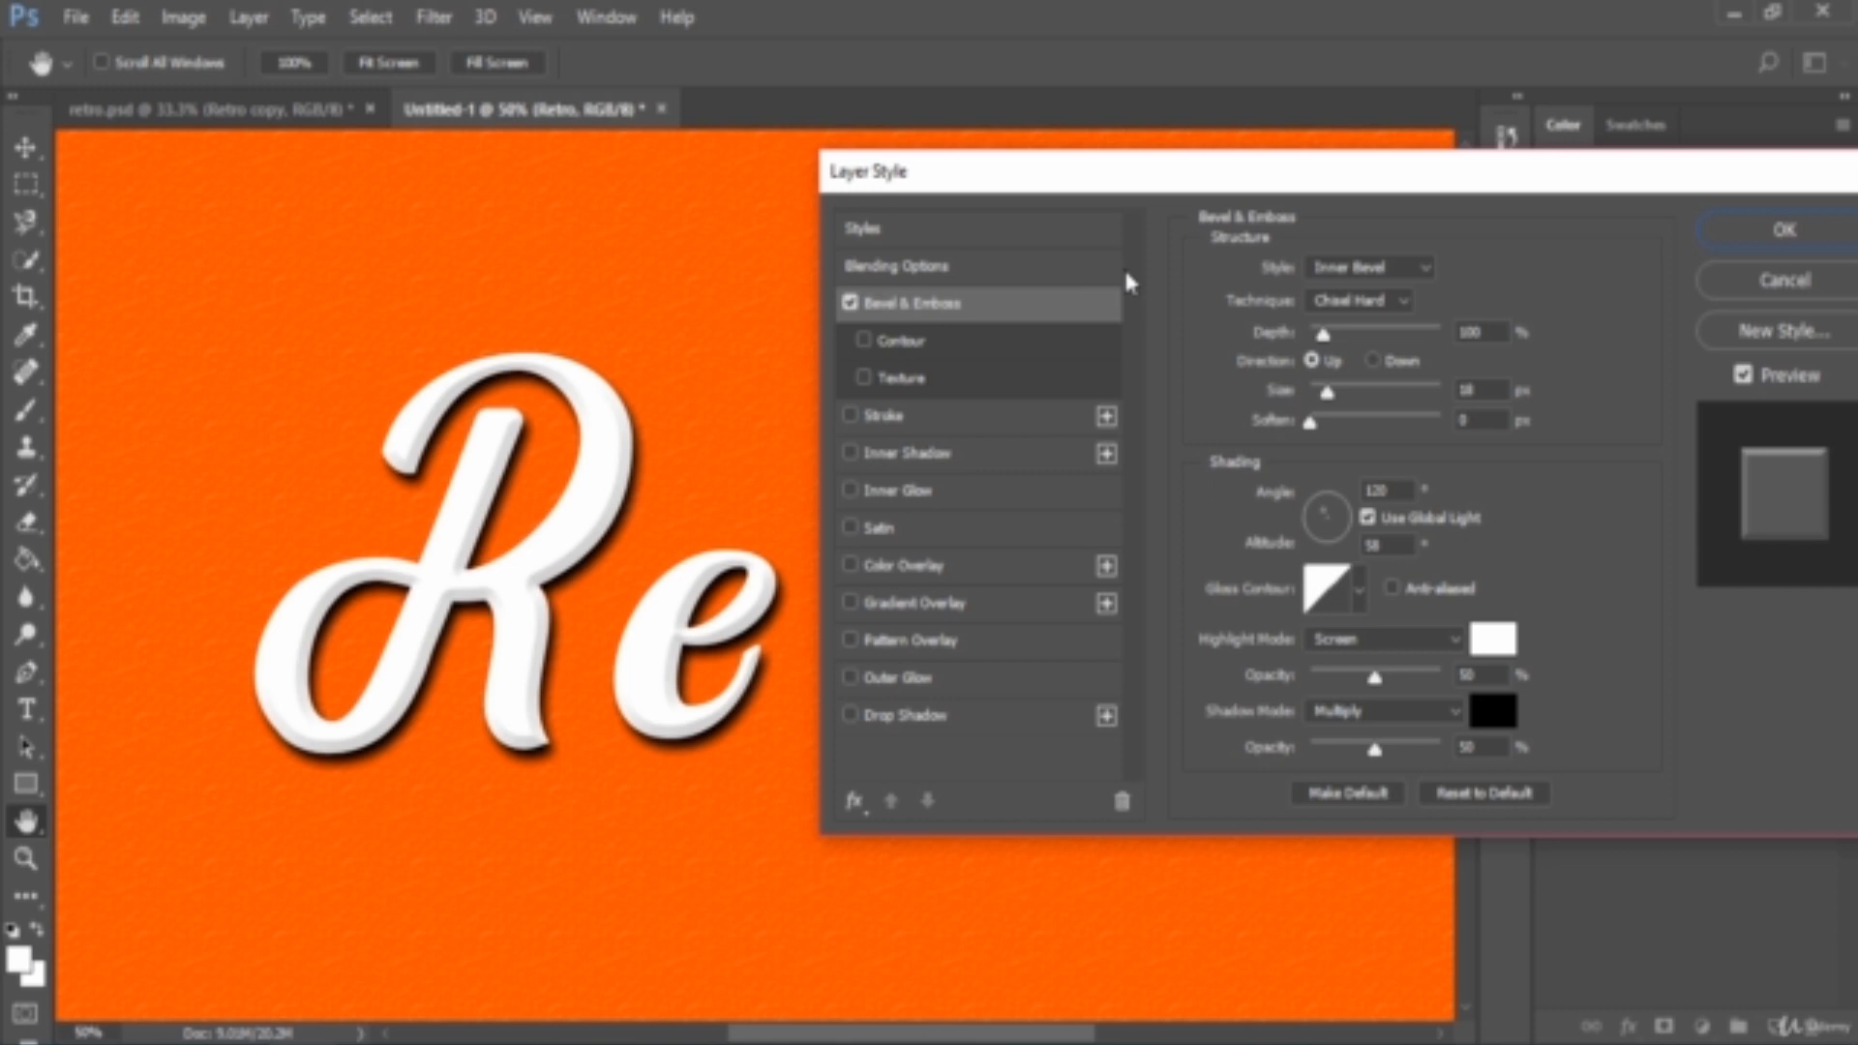
{"action": "left_click", "coordinate": [1370, 270]}
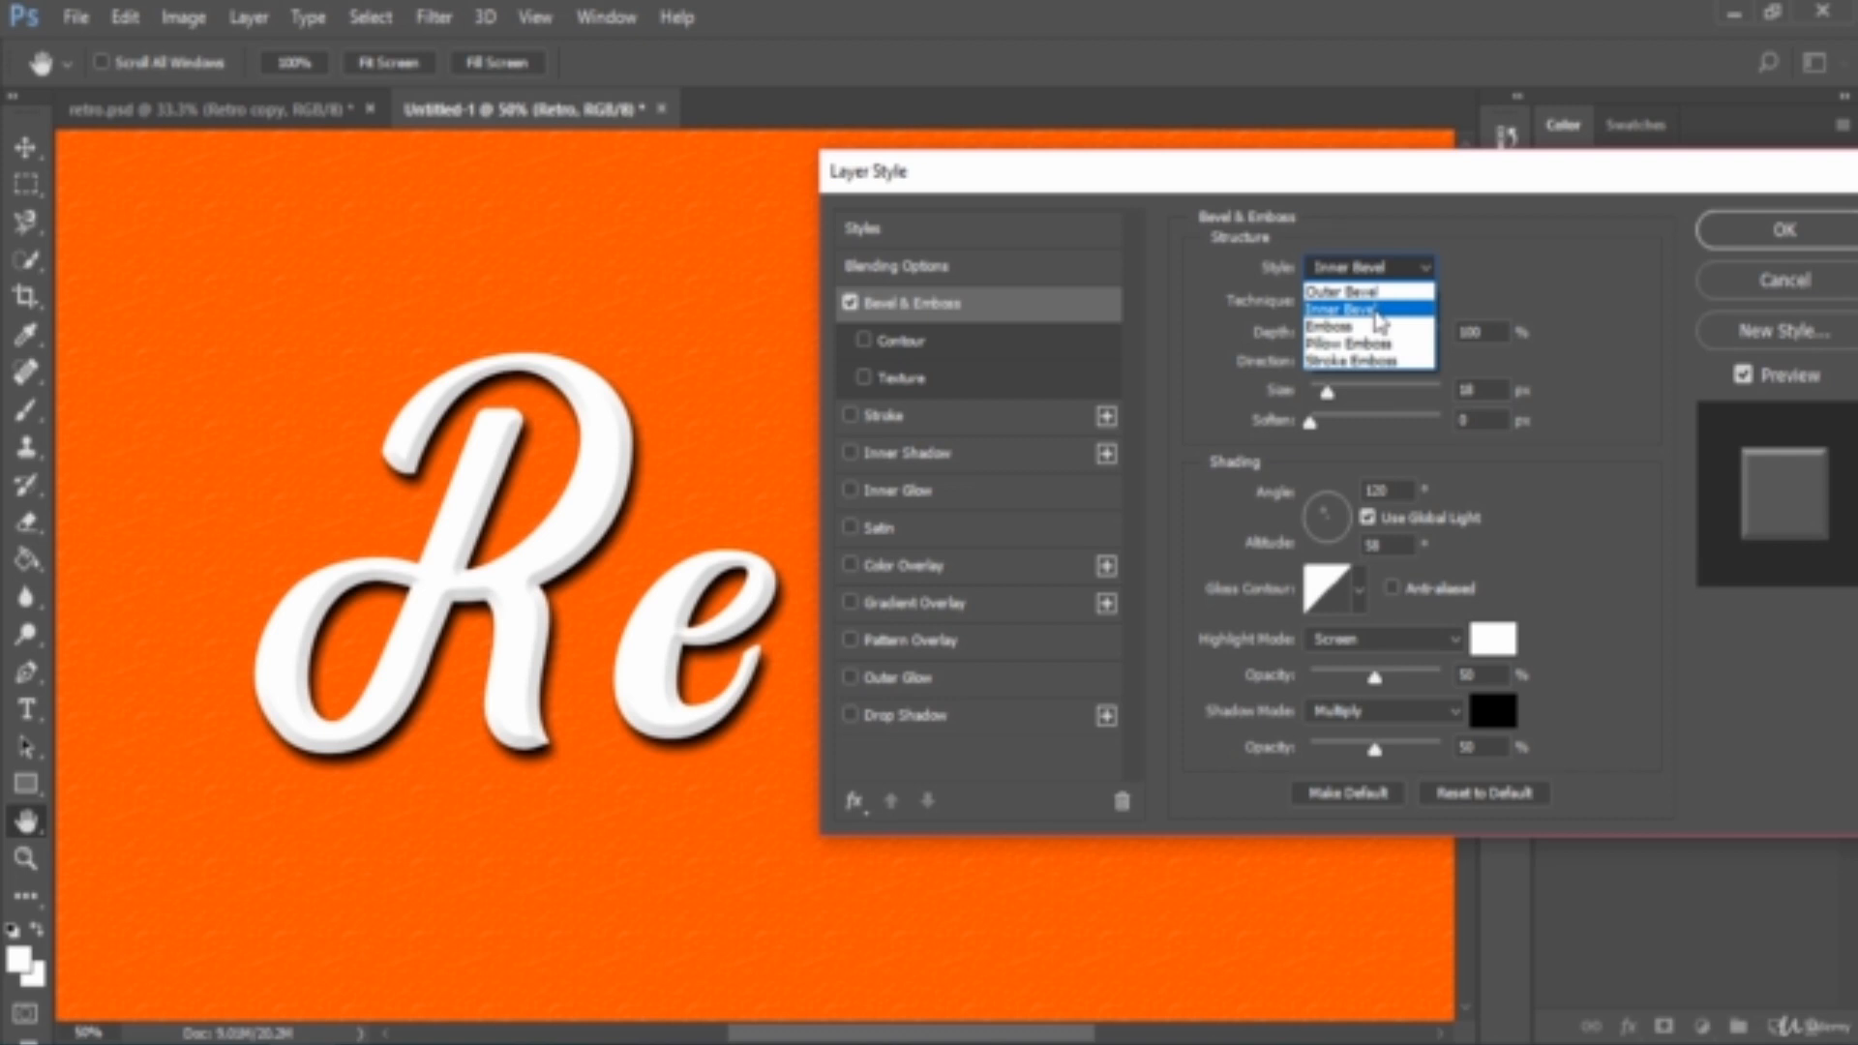
{"action": "left_click", "coordinate": [1378, 312]}
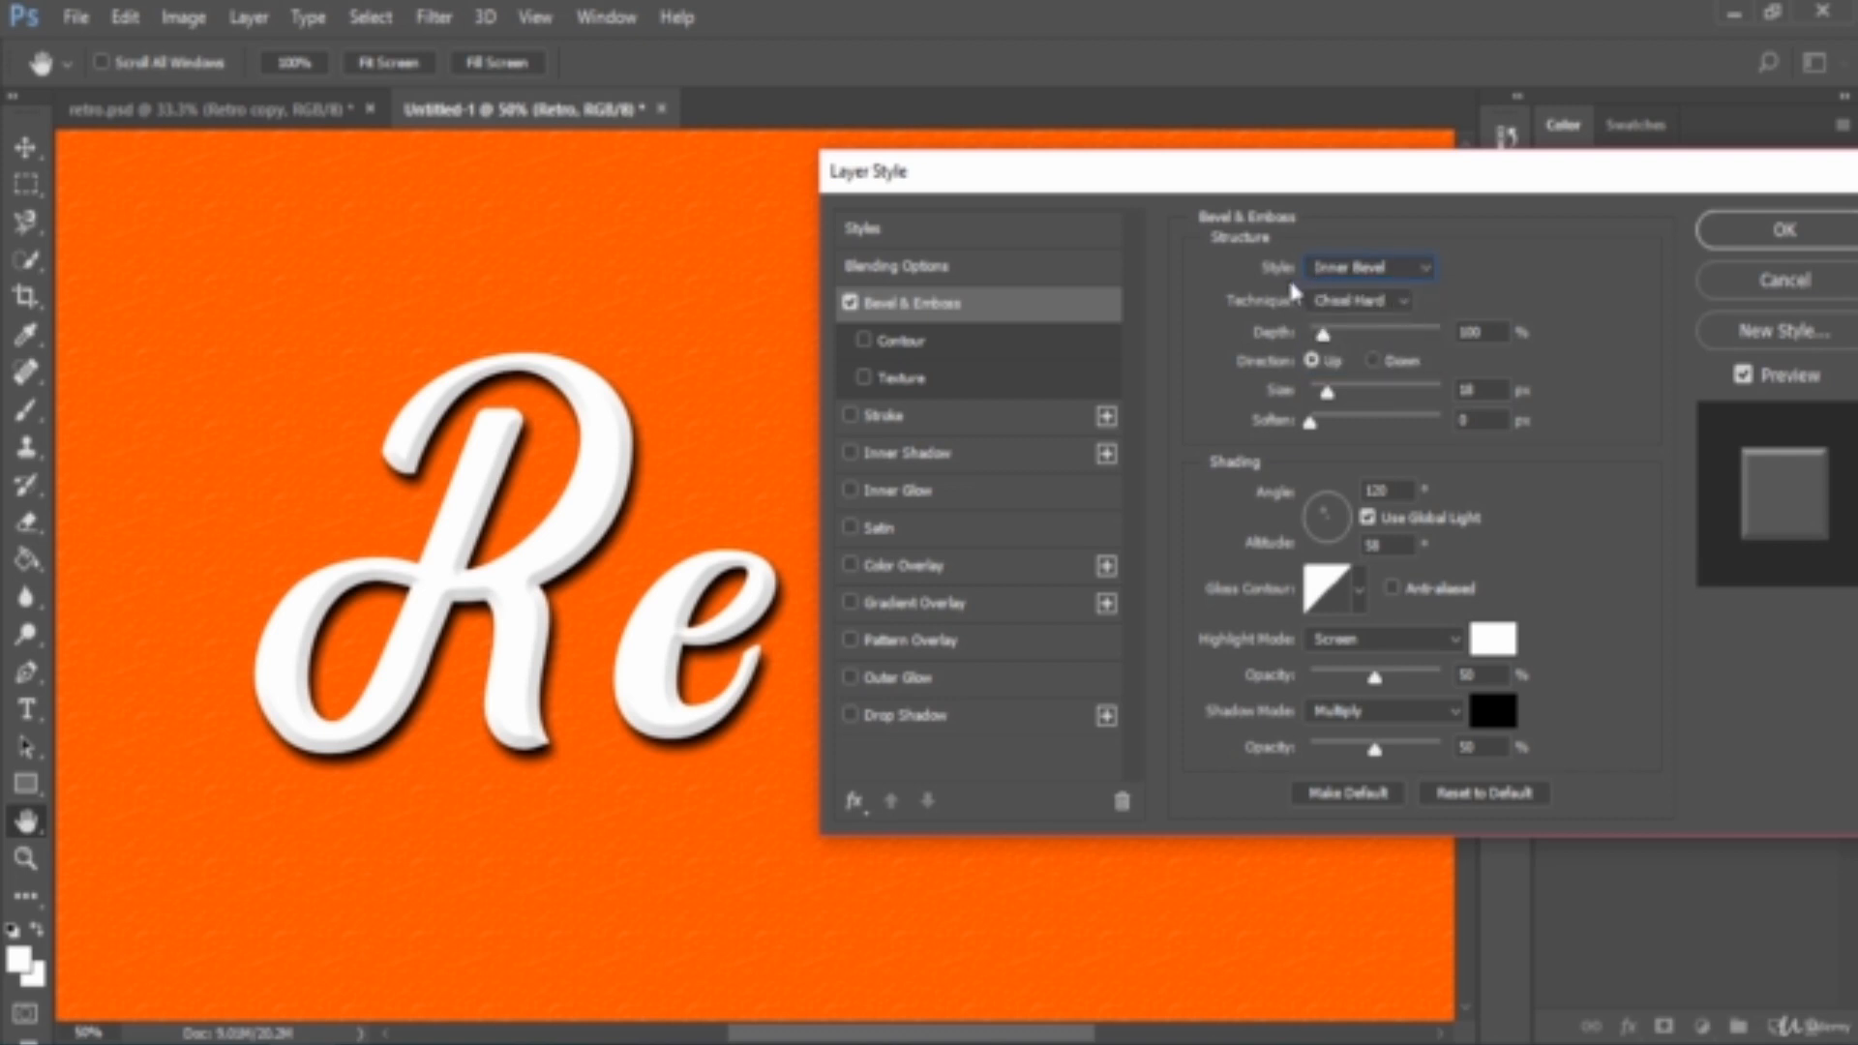
{"action": "left_click", "coordinate": [1365, 301]}
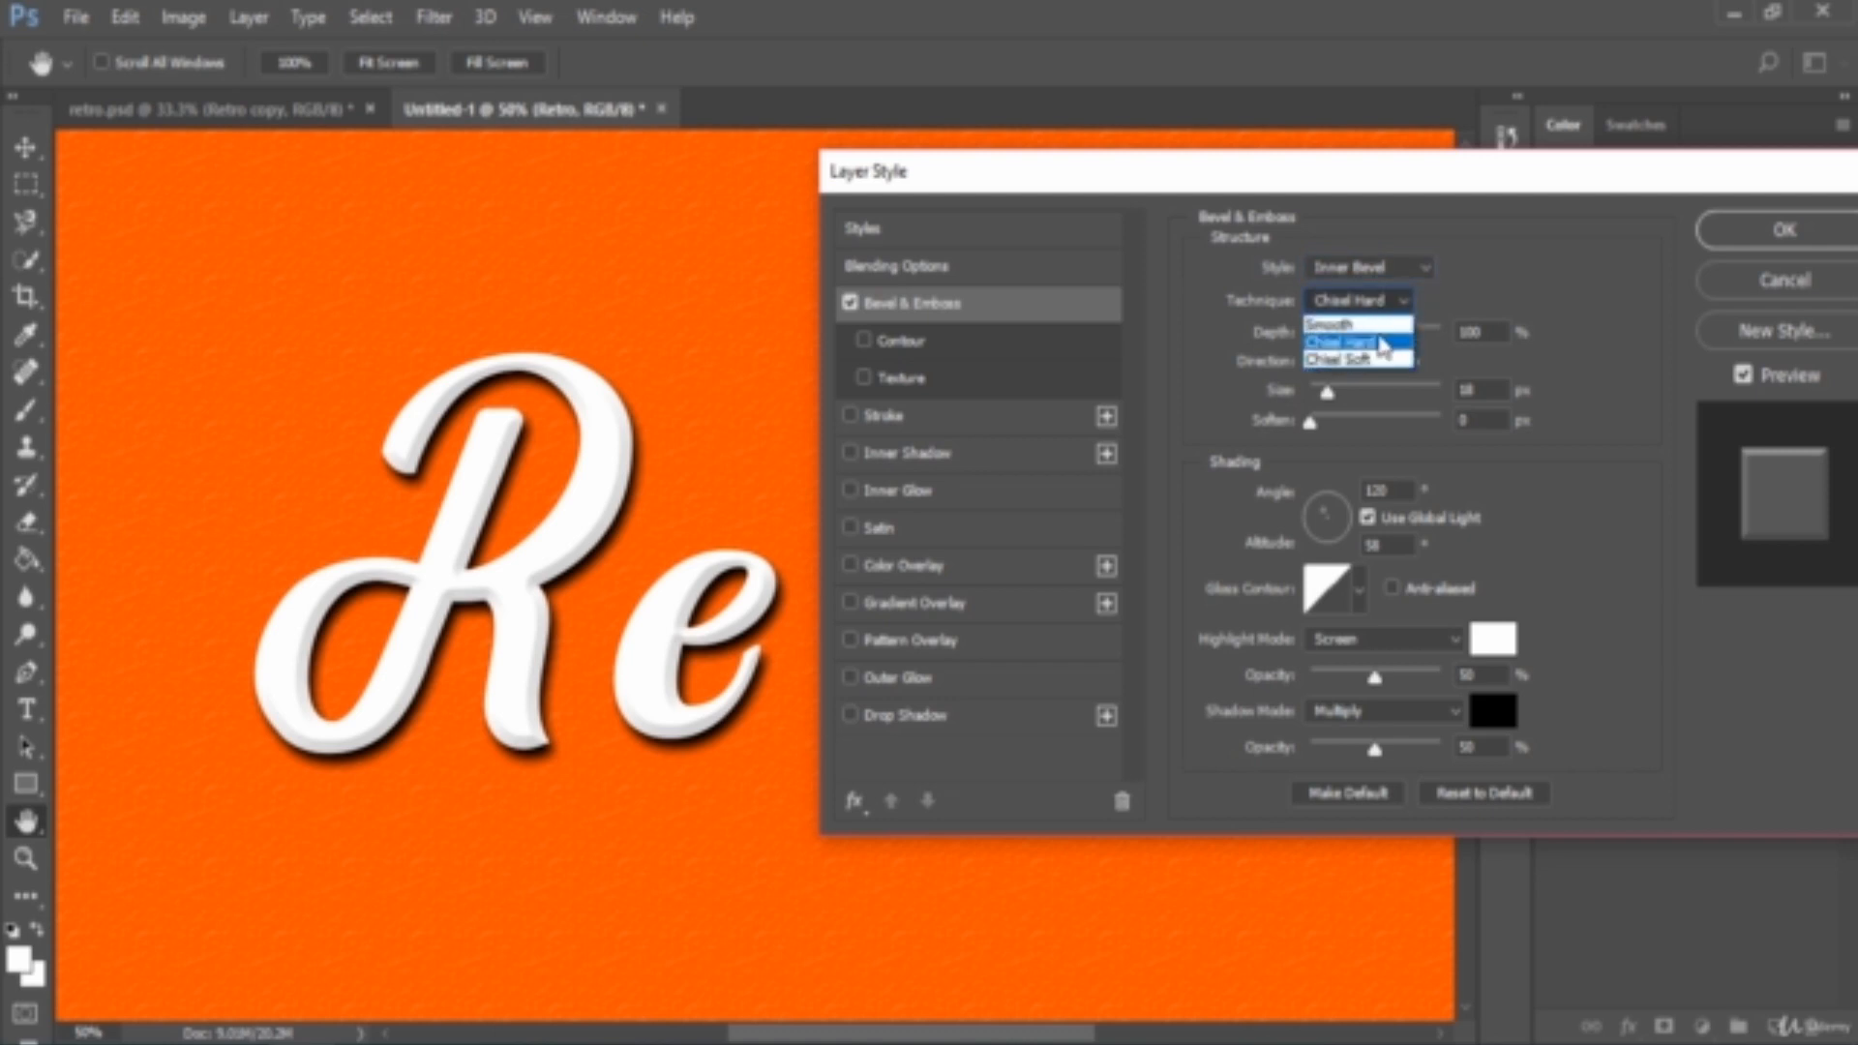
{"action": "left_click", "coordinate": [1382, 345]}
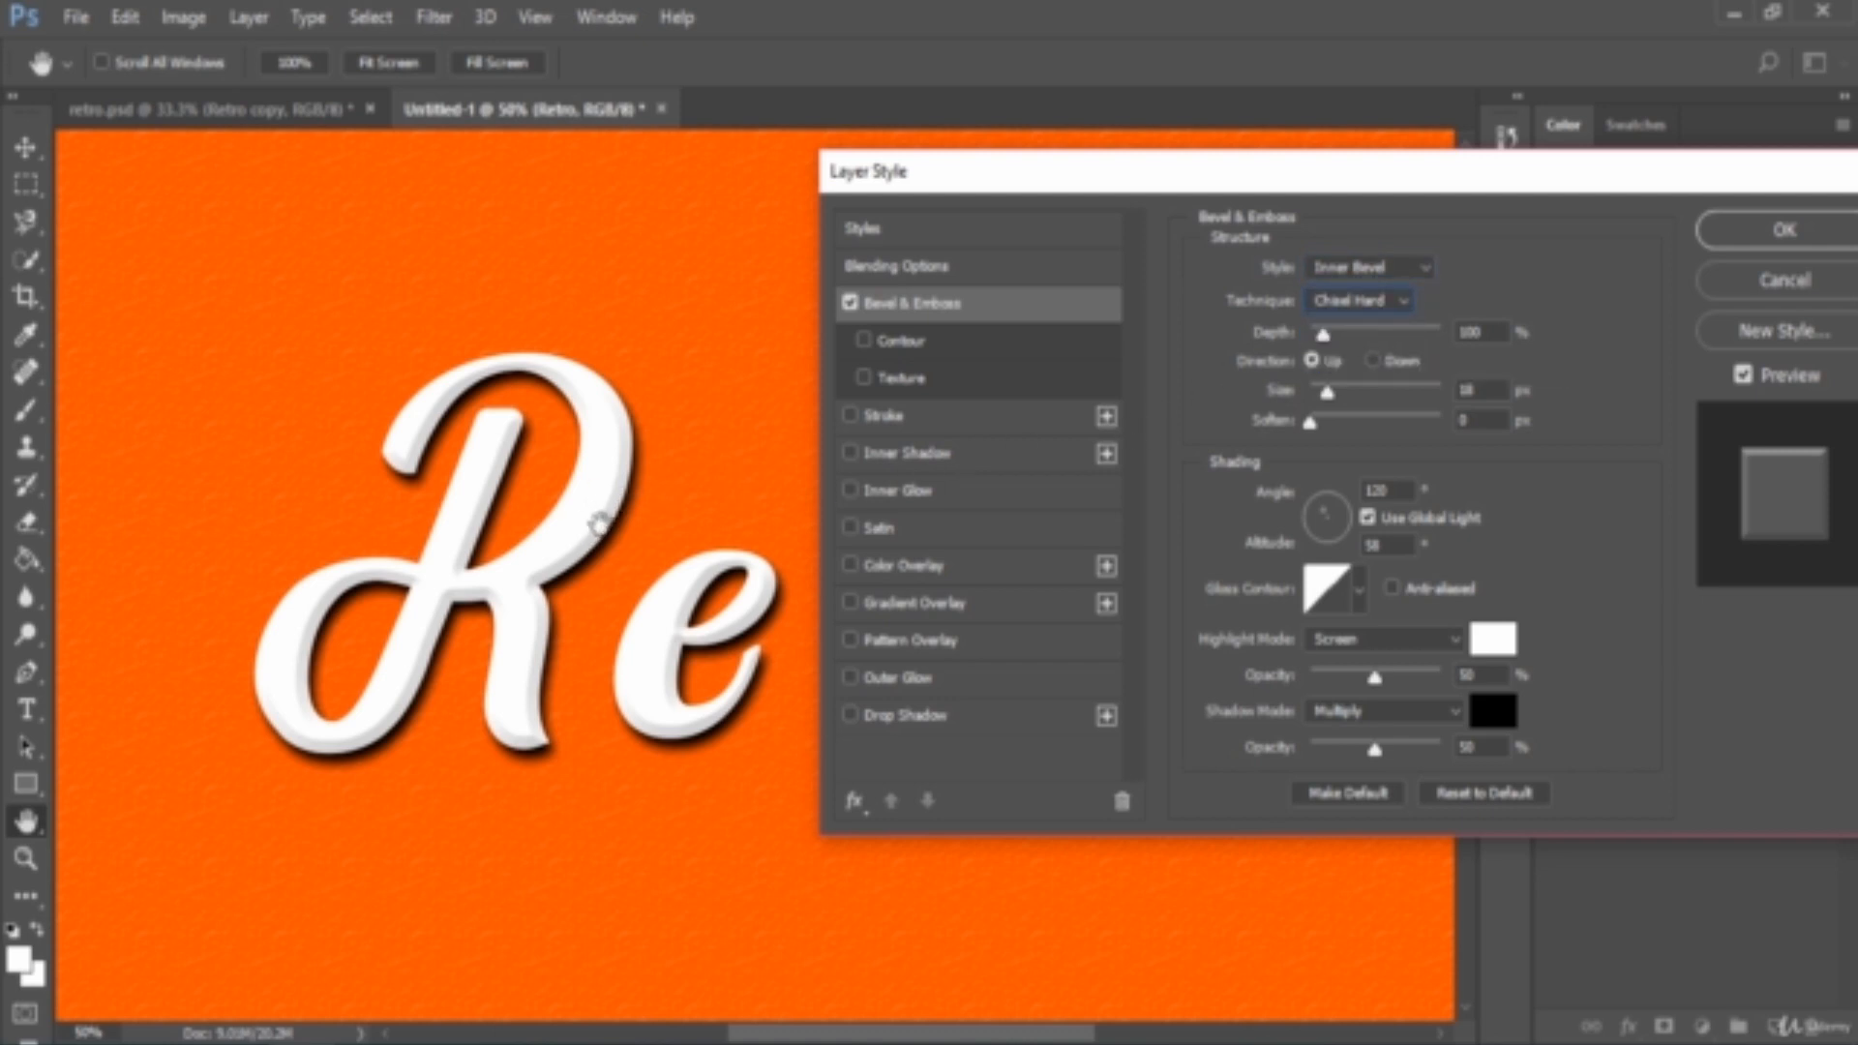
Step: Try the Smooth technique on the bevel and switch back to Chisel Hard
{"action": "key", "text": "Up"}
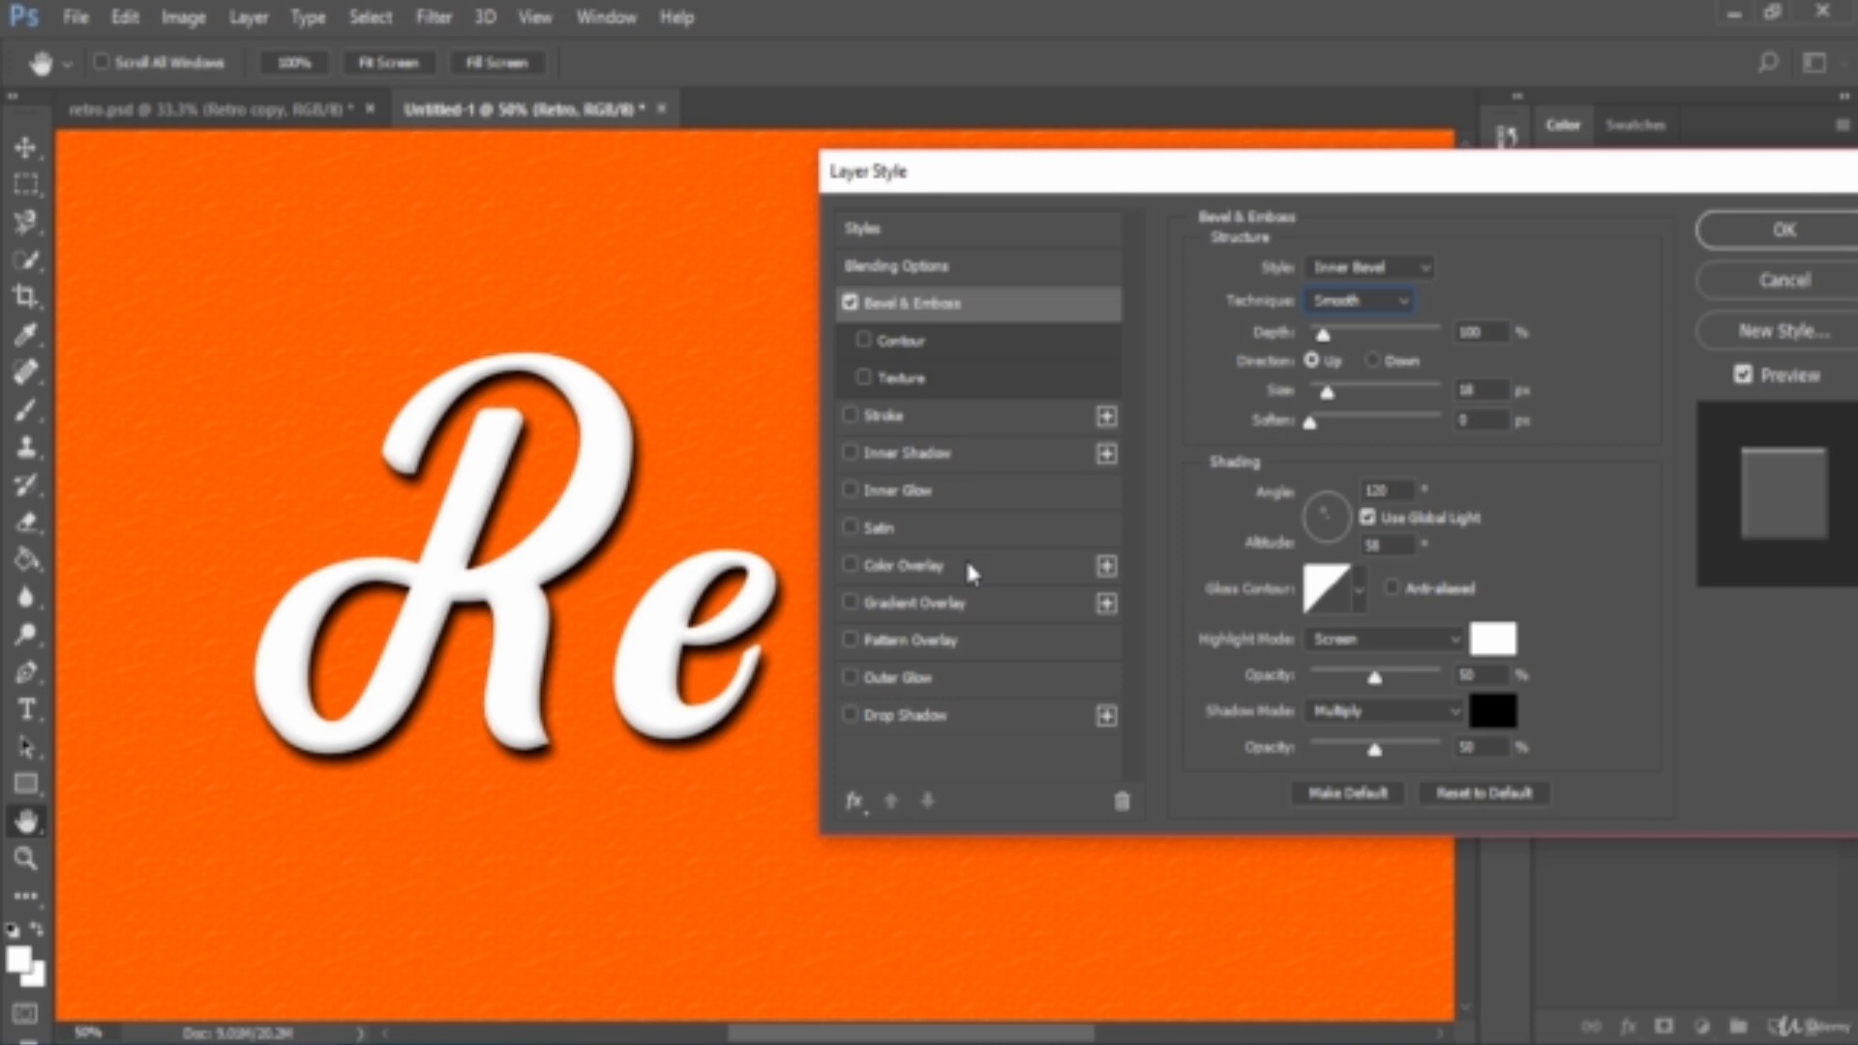
{"action": "left_click", "coordinate": [1360, 300]}
{"action": "left_click", "coordinate": [1363, 338]}
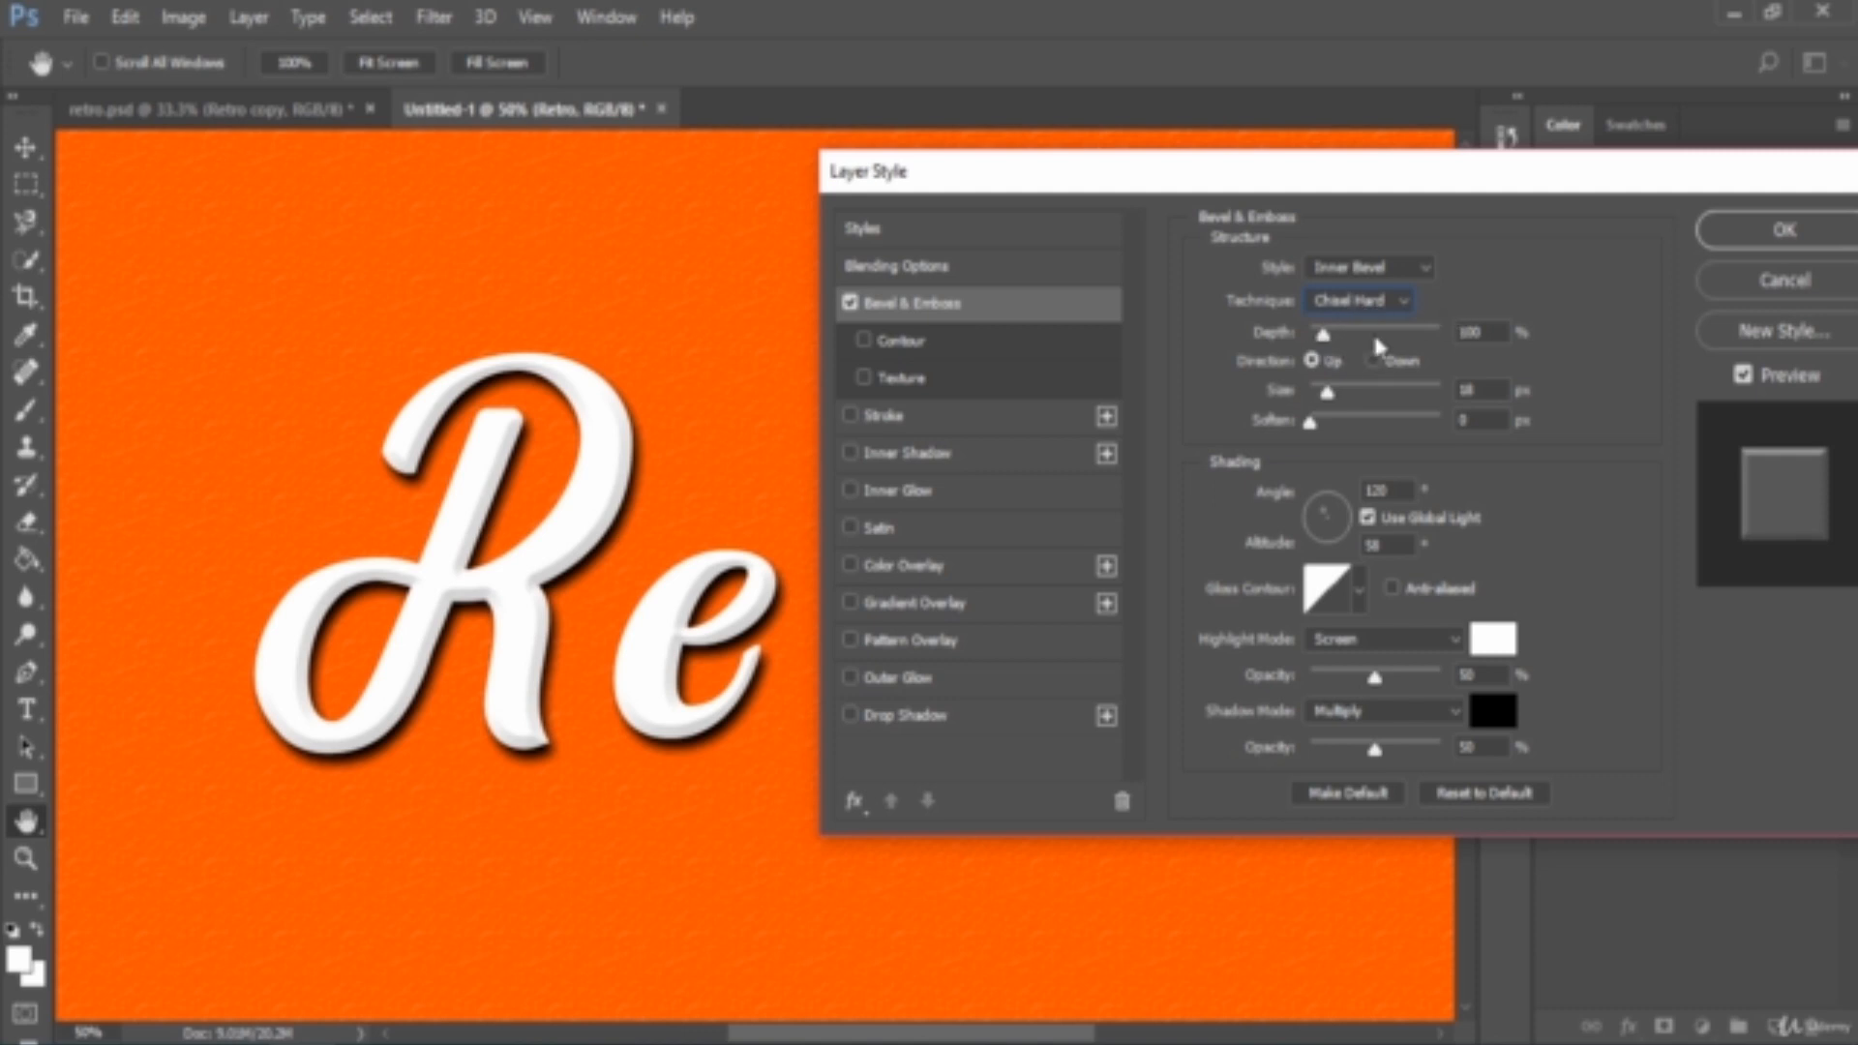
Step: Try larger size and soften values on the bevel, and restore the size to 18 px and soften to 0 px
{"action": "double_click", "coordinate": [1491, 333]}
{"action": "left_click", "coordinate": [1481, 390]}
{"action": "left_click_drag", "start_coordinate": [1328, 397], "coordinate": [1353, 397]}
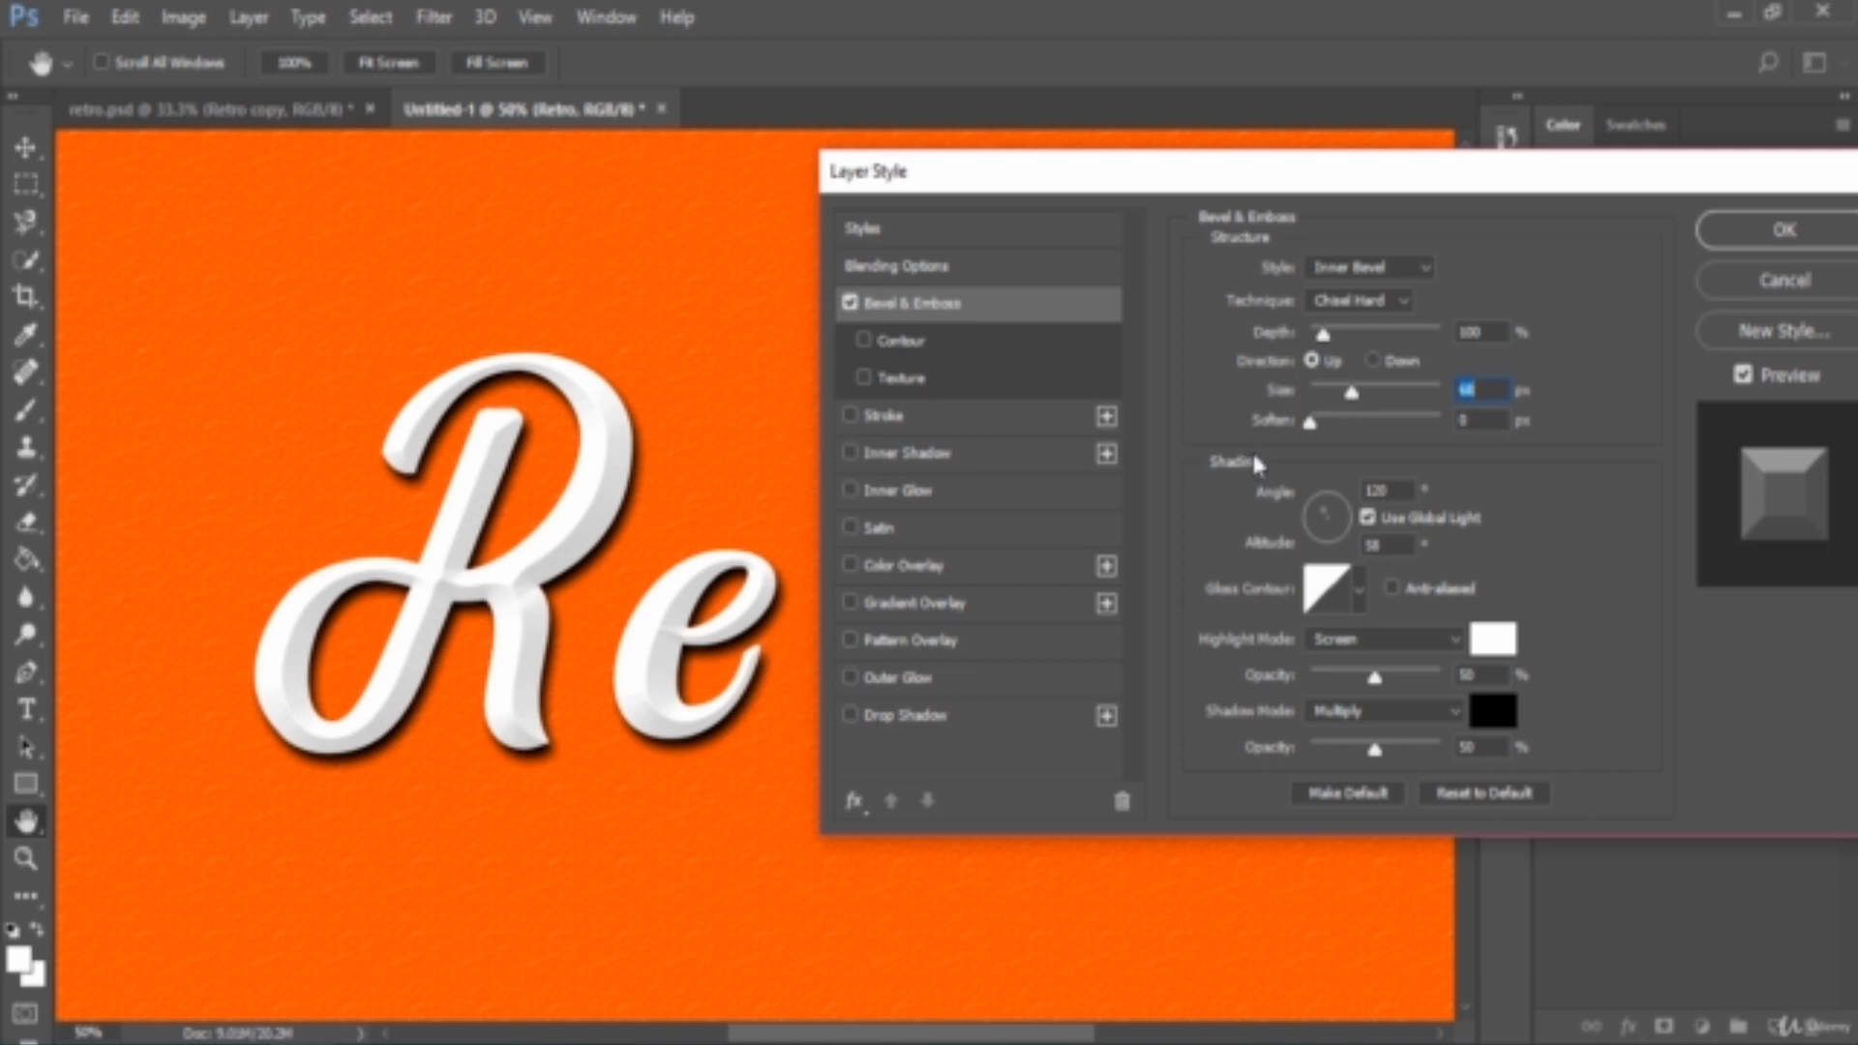
{"action": "left_click_drag", "start_coordinate": [1352, 393], "coordinate": [1373, 392]}
{"action": "type", "text": "18"}
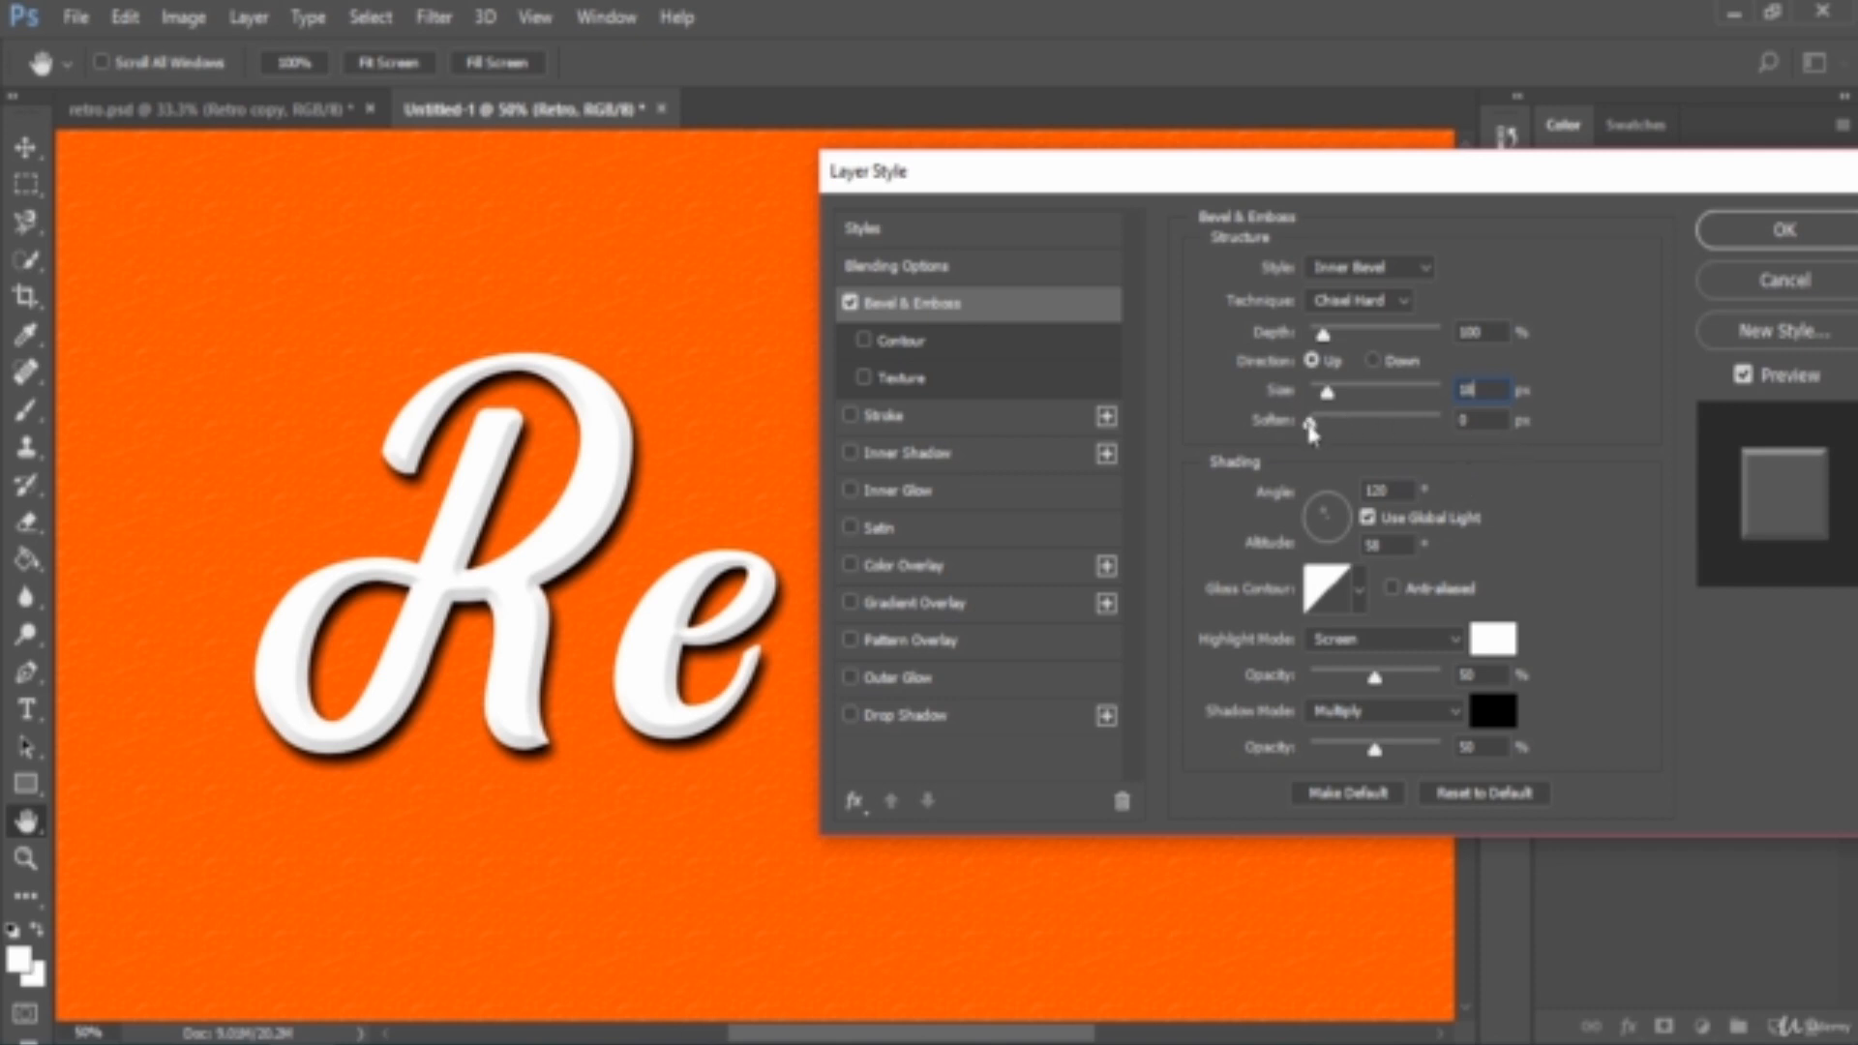
{"action": "left_click_drag", "start_coordinate": [1310, 424], "coordinate": [1362, 424]}
{"action": "left_click_drag", "start_coordinate": [1361, 426], "coordinate": [1282, 429]}
Step: Review the bevel's shading settings: angle, altitude, gloss contour presets and the anti-aliased option
{"action": "left_click_drag", "start_coordinate": [1415, 489], "coordinate": [1342, 484]}
{"action": "left_click", "coordinate": [1397, 487]}
{"action": "double_click", "coordinate": [1405, 487]}
{"action": "double_click", "coordinate": [1386, 542]}
{"action": "left_click", "coordinate": [1391, 547]}
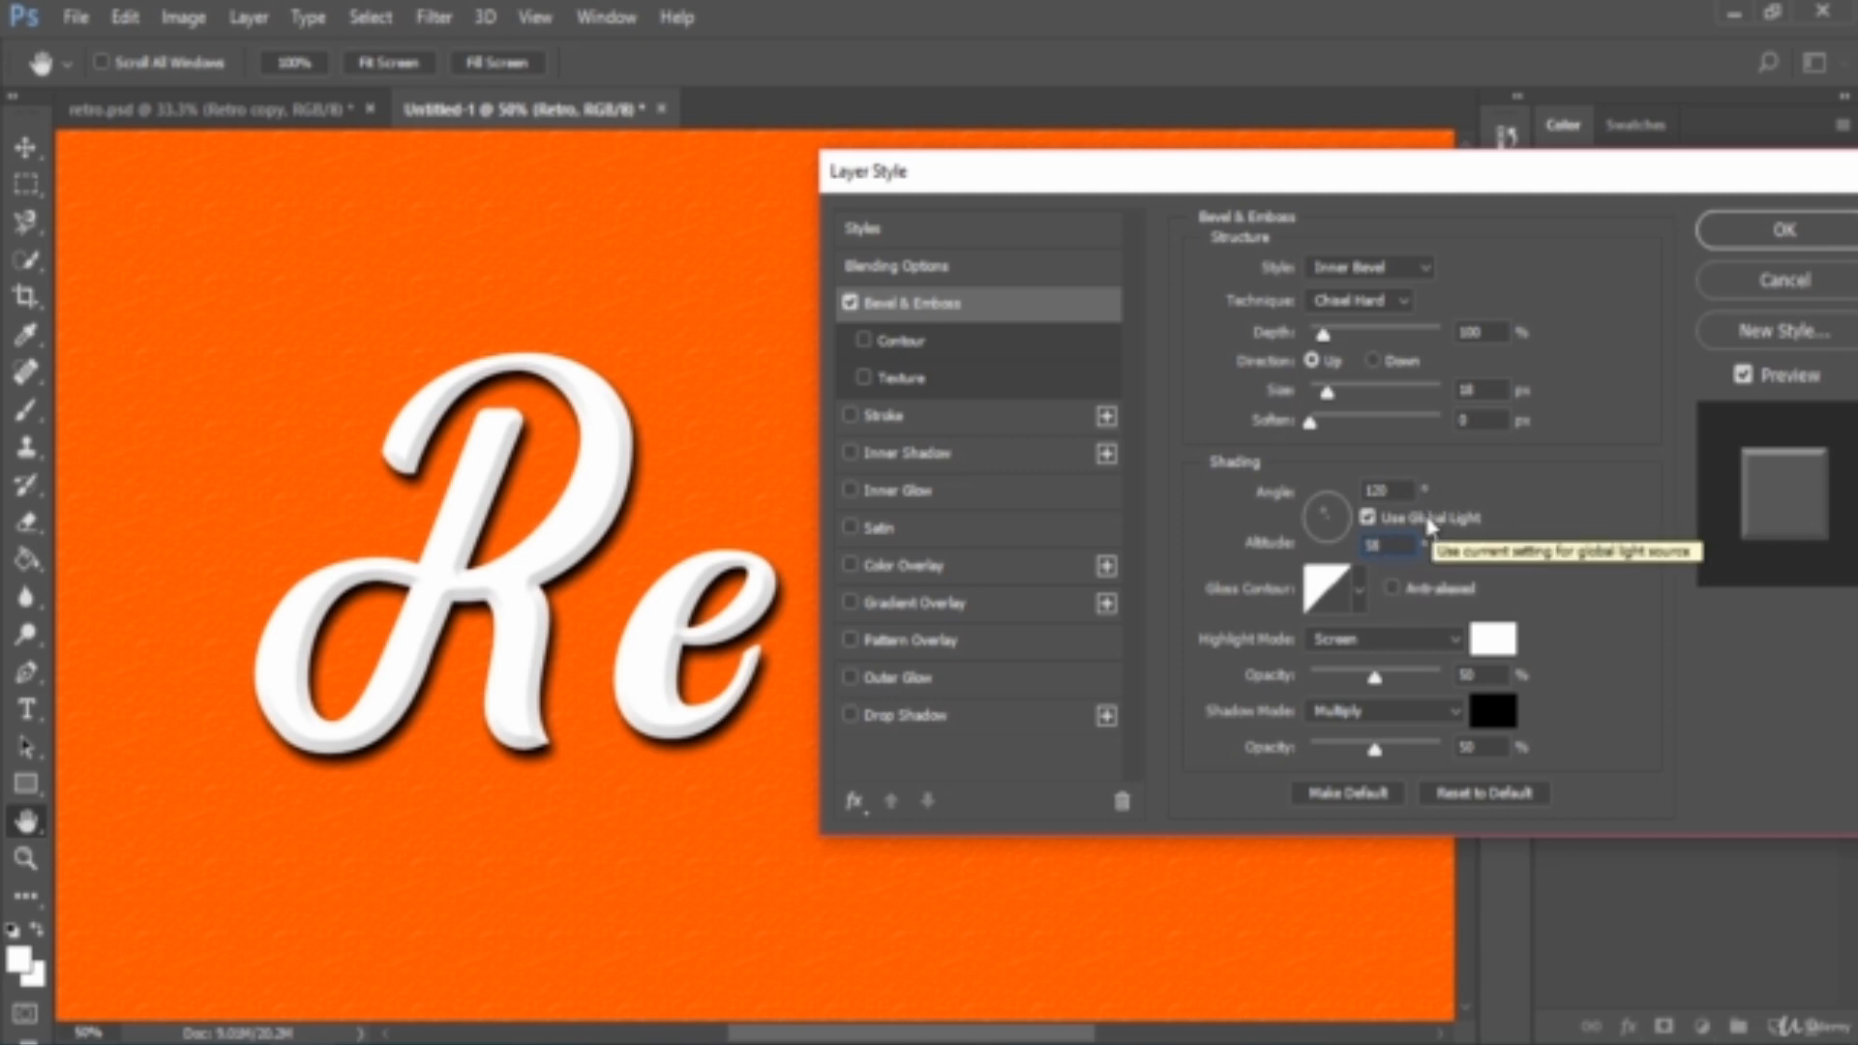
{"action": "left_click", "coordinate": [1361, 589]}
{"action": "scroll", "coordinate": [1355, 678], "scroll_direction": "up", "scroll_amount": 2}
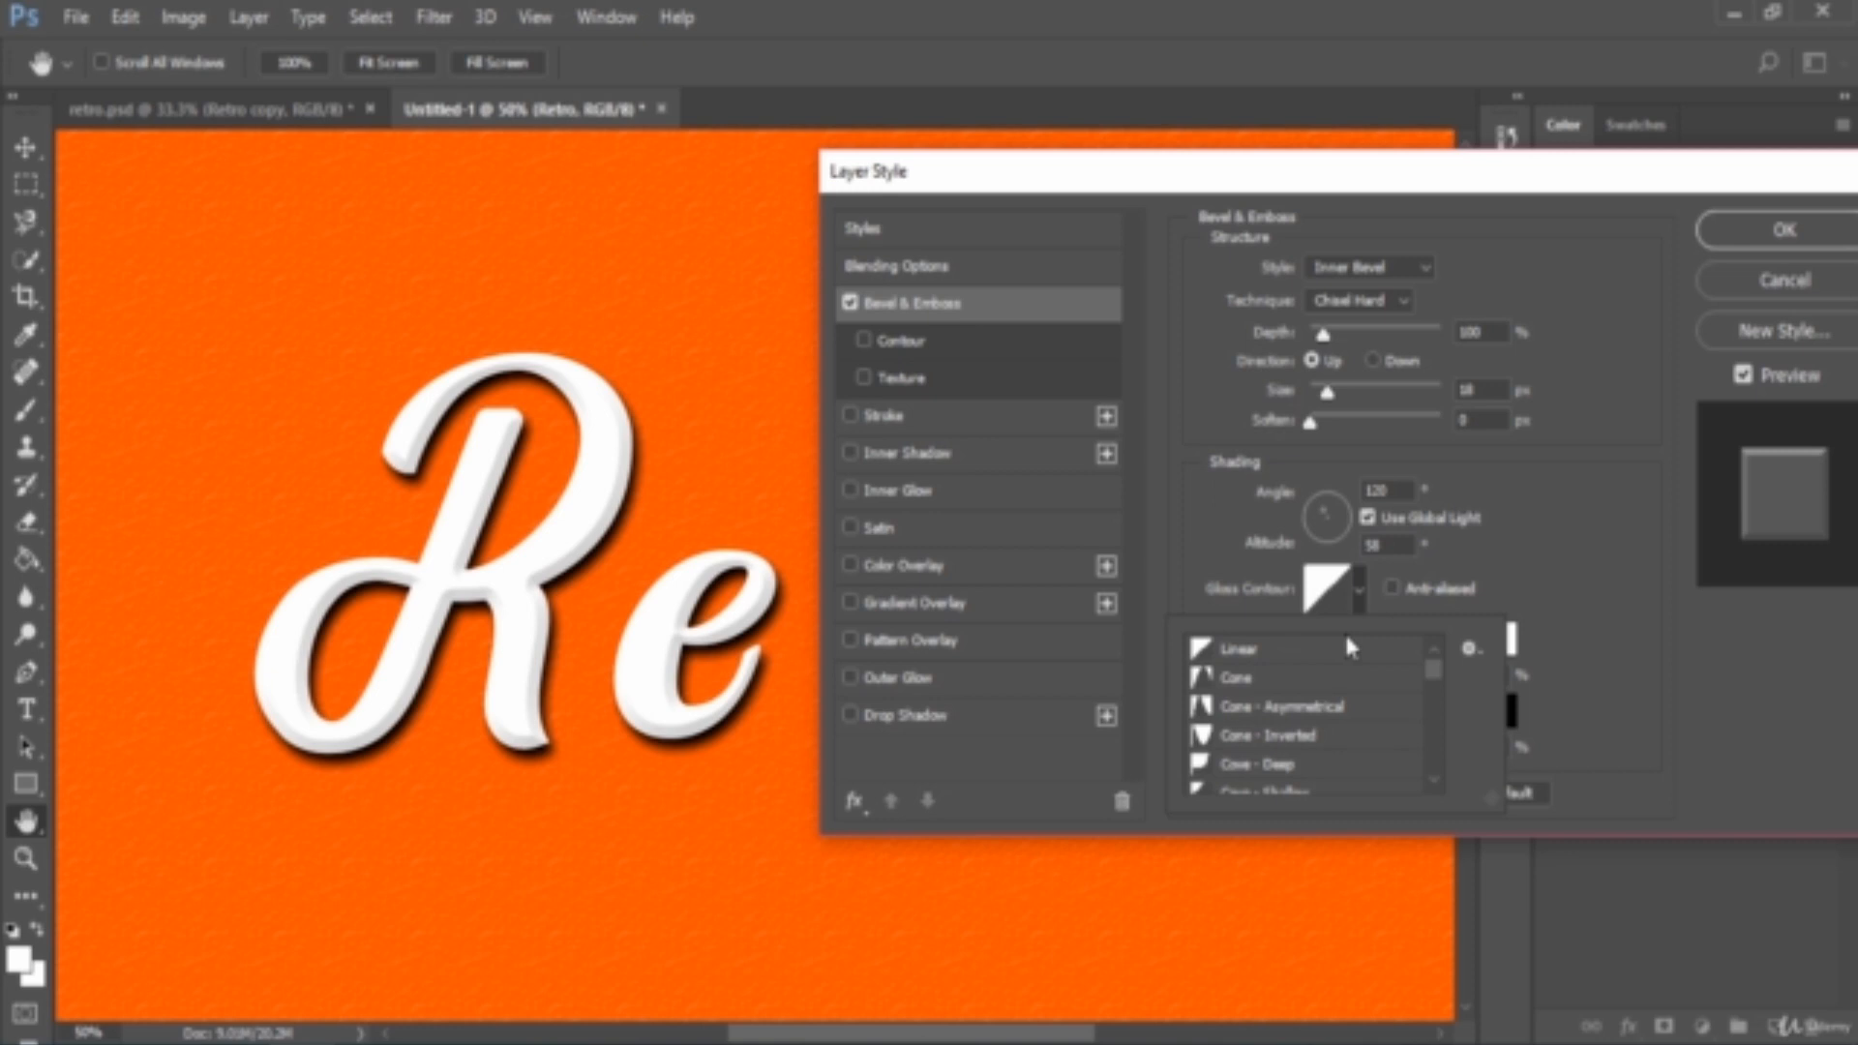
{"action": "left_click", "coordinate": [1513, 523]}
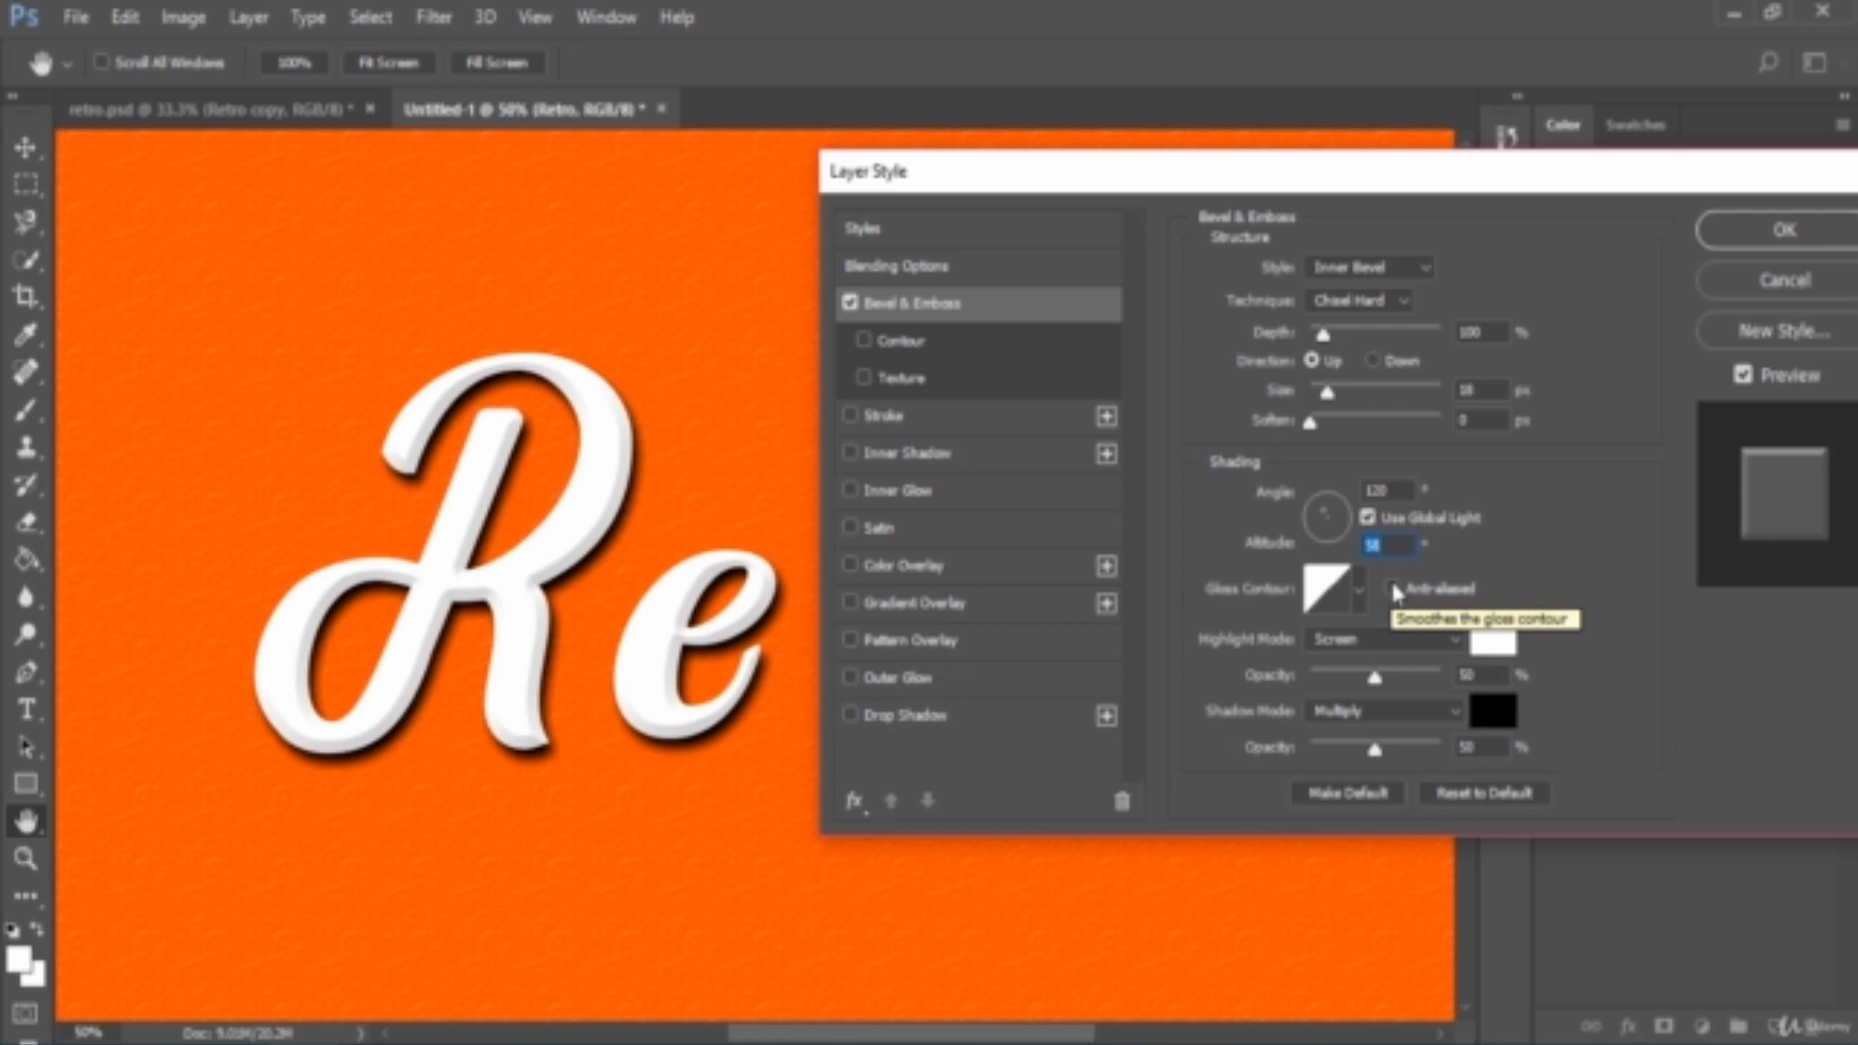
{"action": "left_click", "coordinate": [1394, 590]}
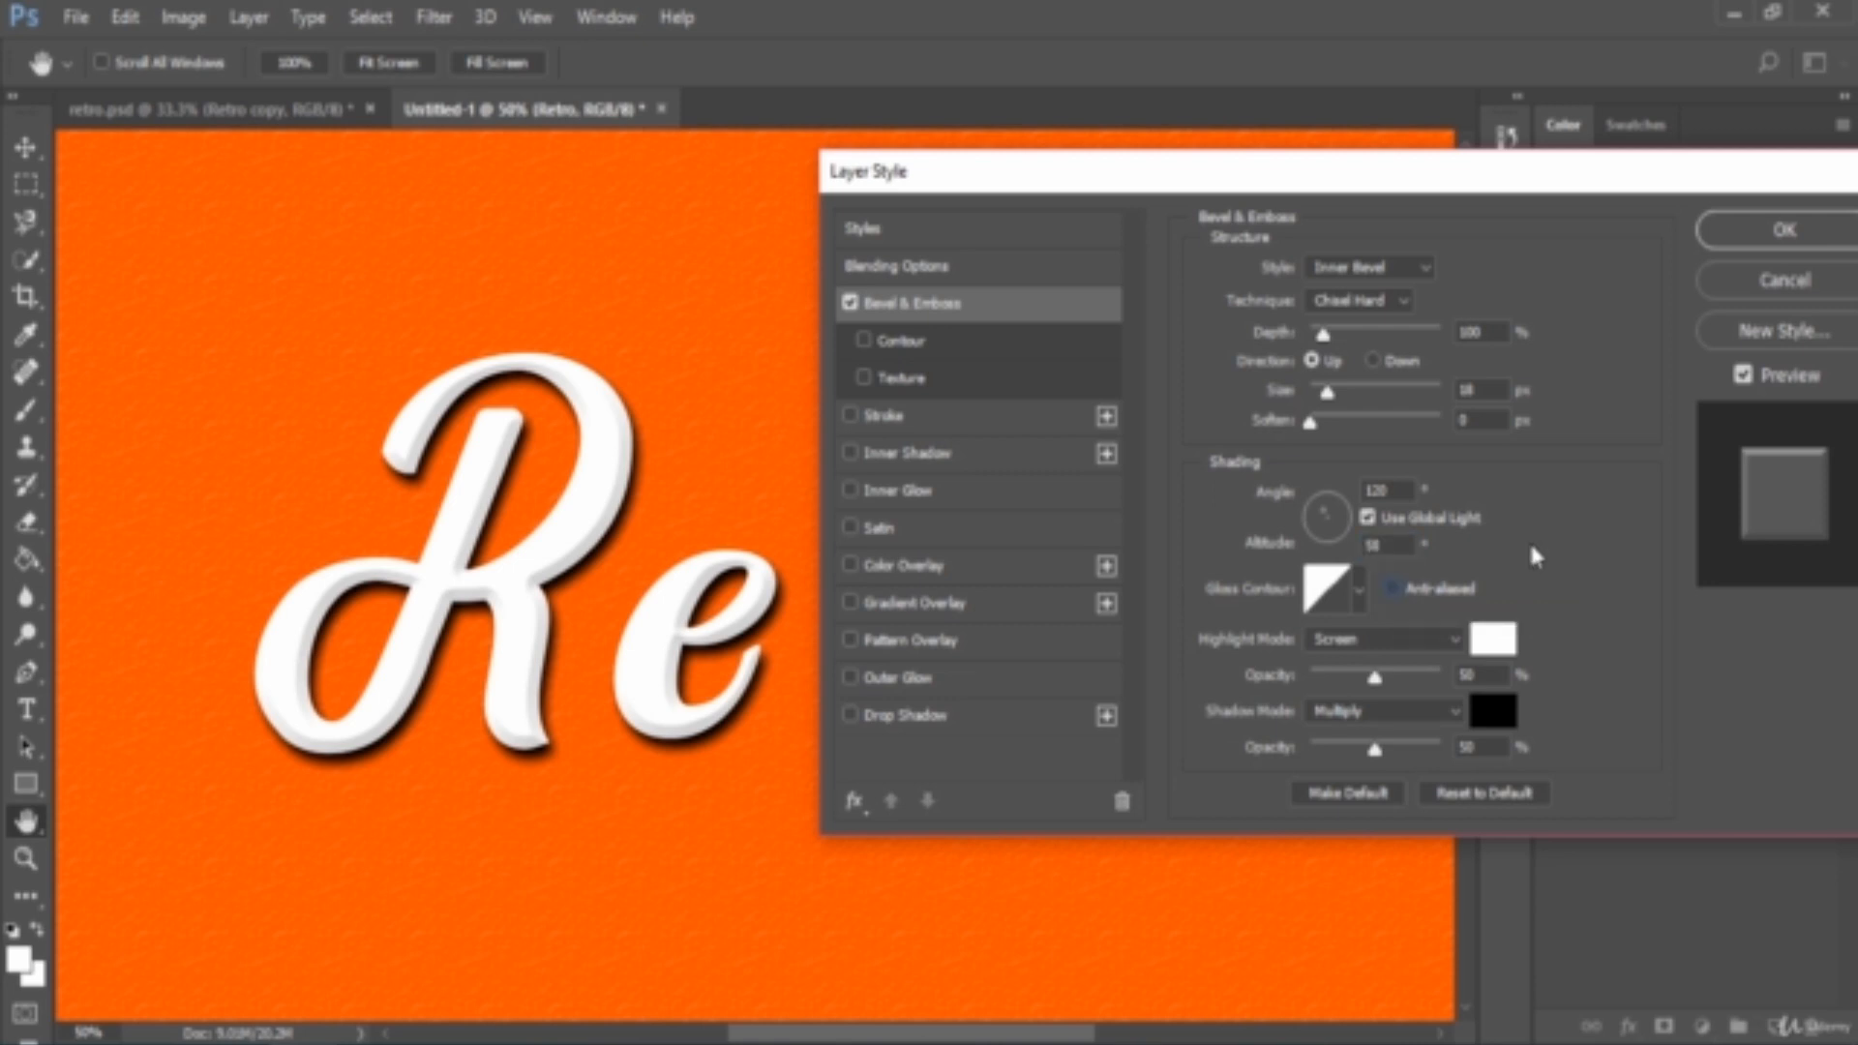
Step: Check the bevel's highlight colour and blend mode and its shadow colour, keeping white in Screen mode and black in Multiply mode
{"action": "left_click", "coordinate": [1489, 642]}
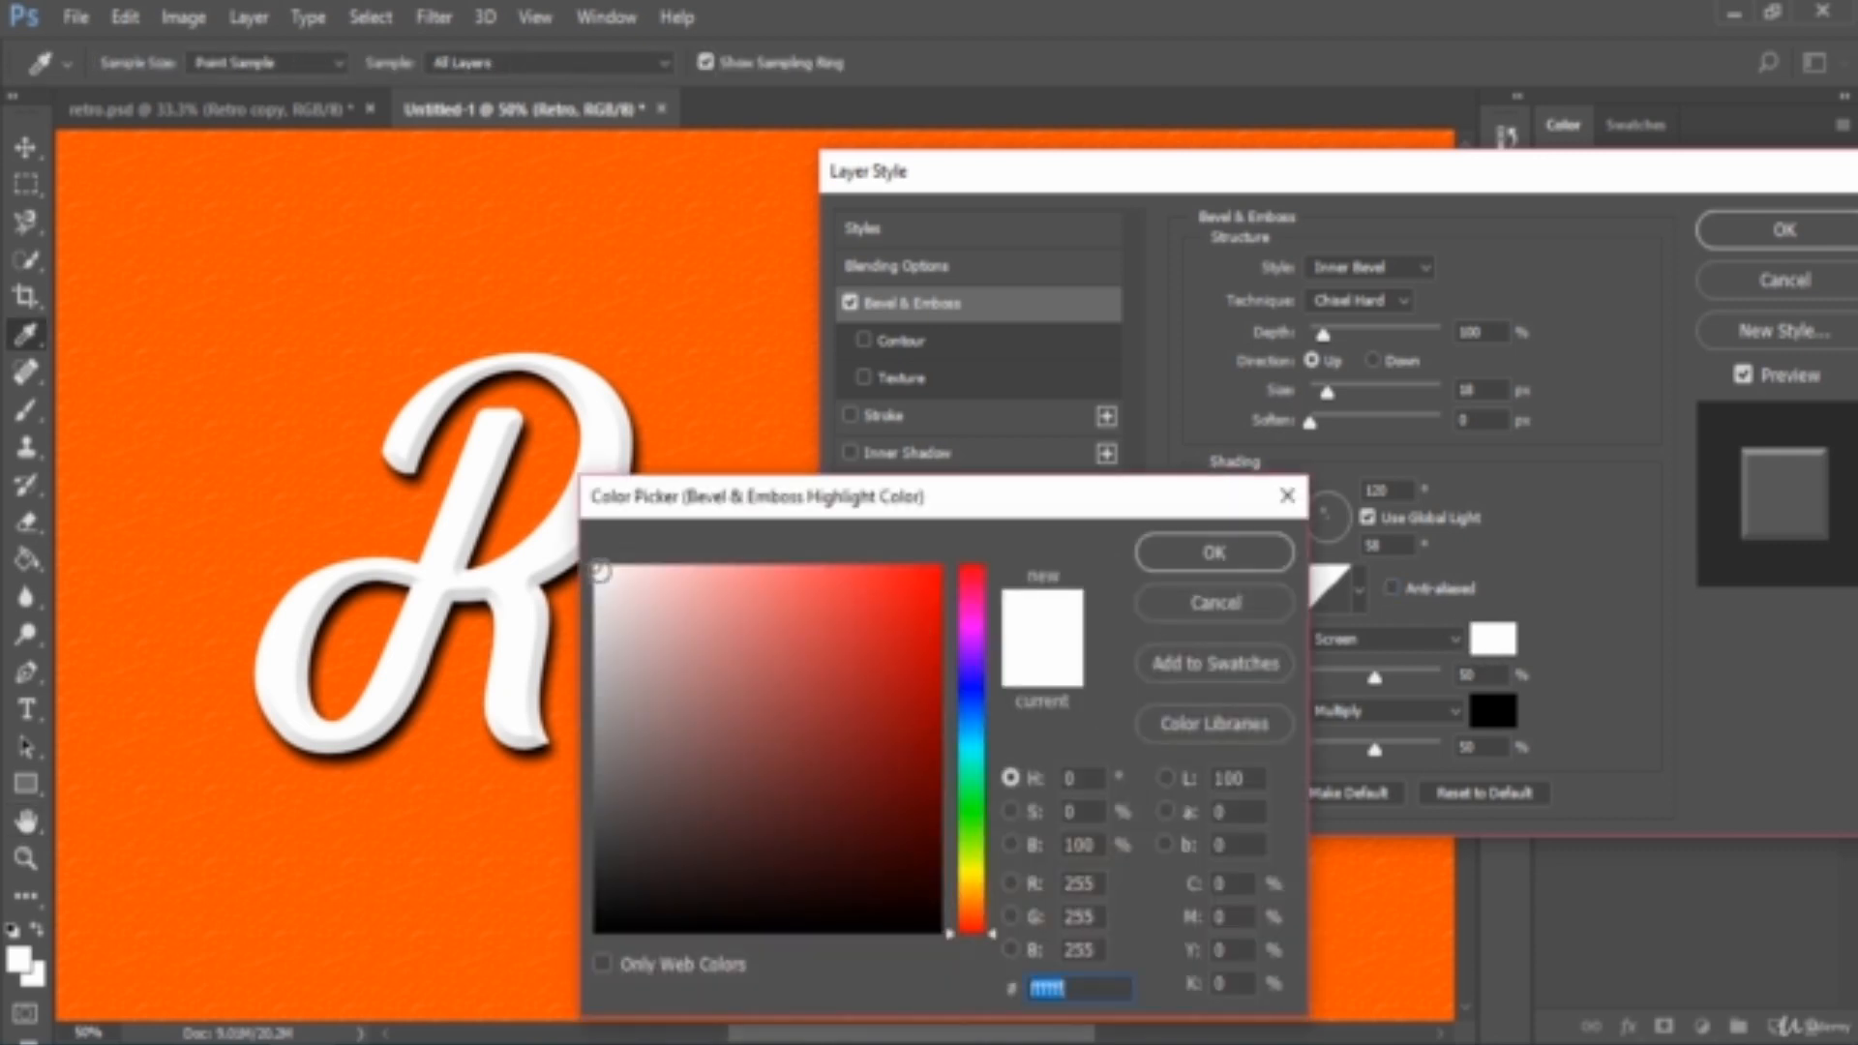
{"action": "left_click", "coordinate": [1249, 554]}
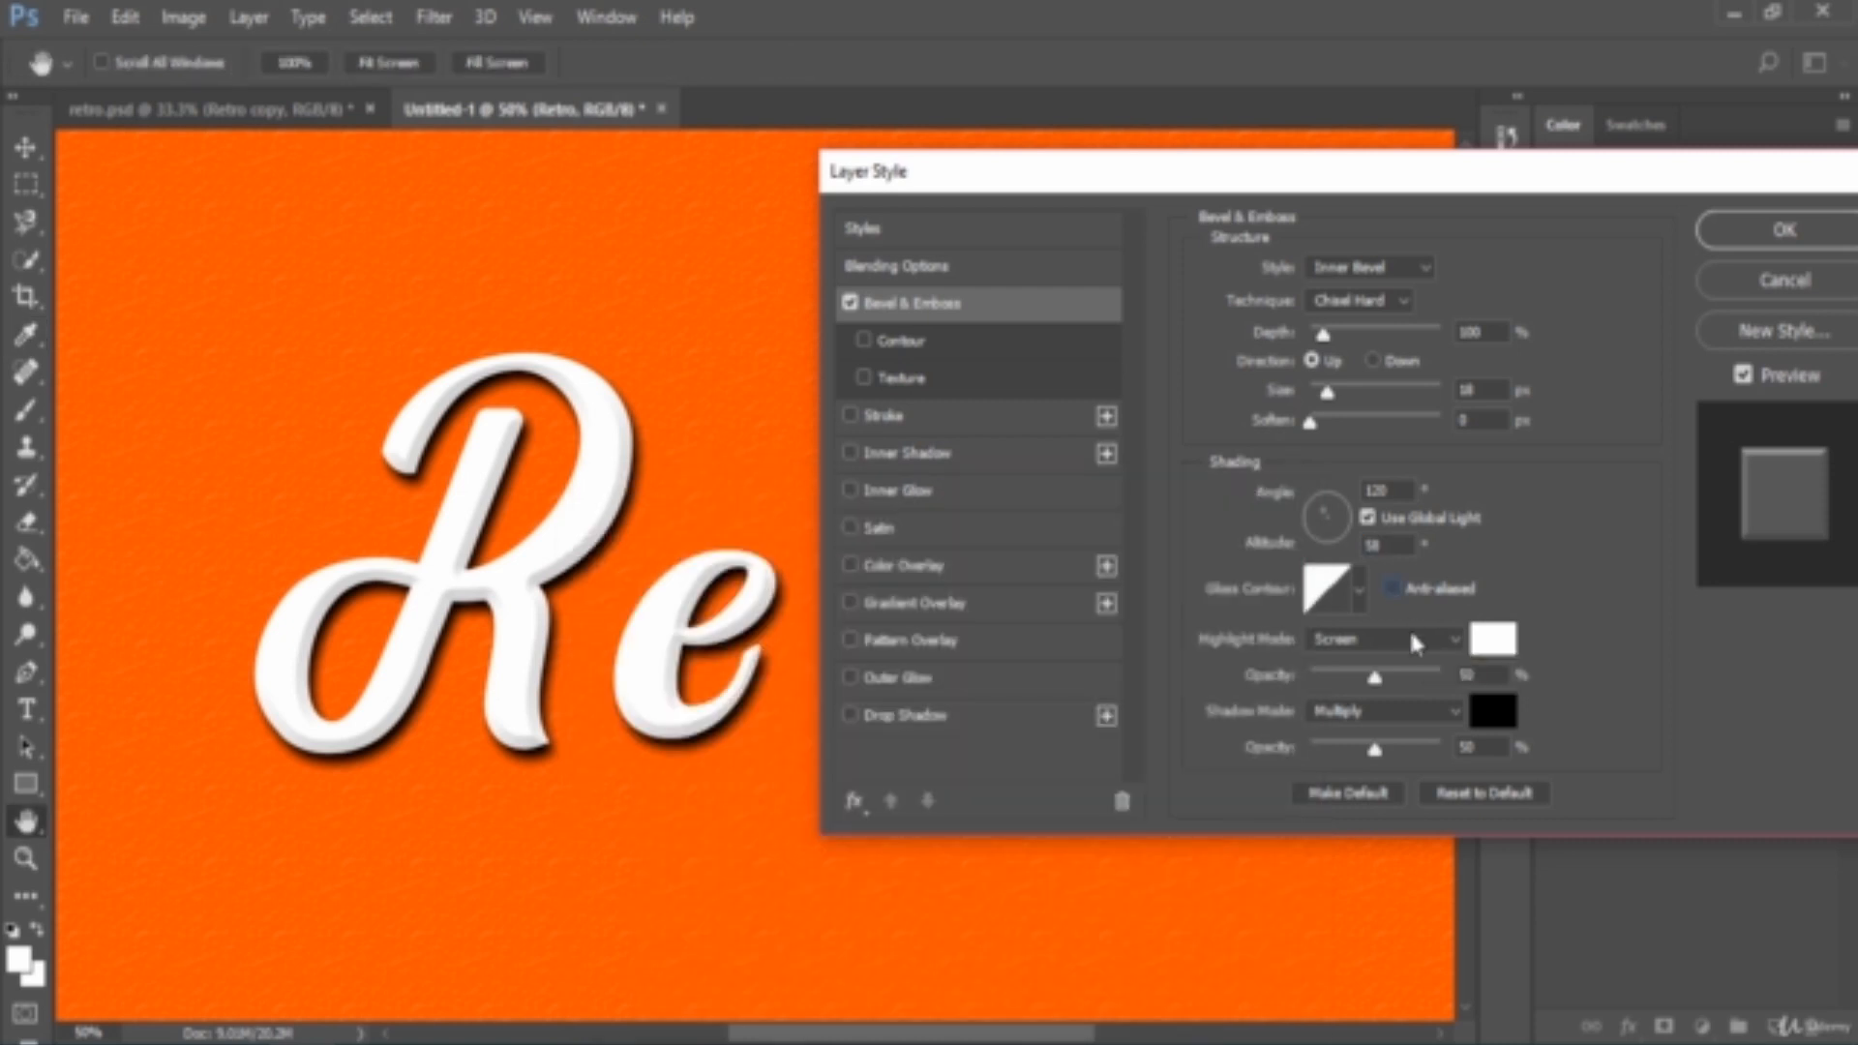
{"action": "left_click", "coordinate": [1413, 639]}
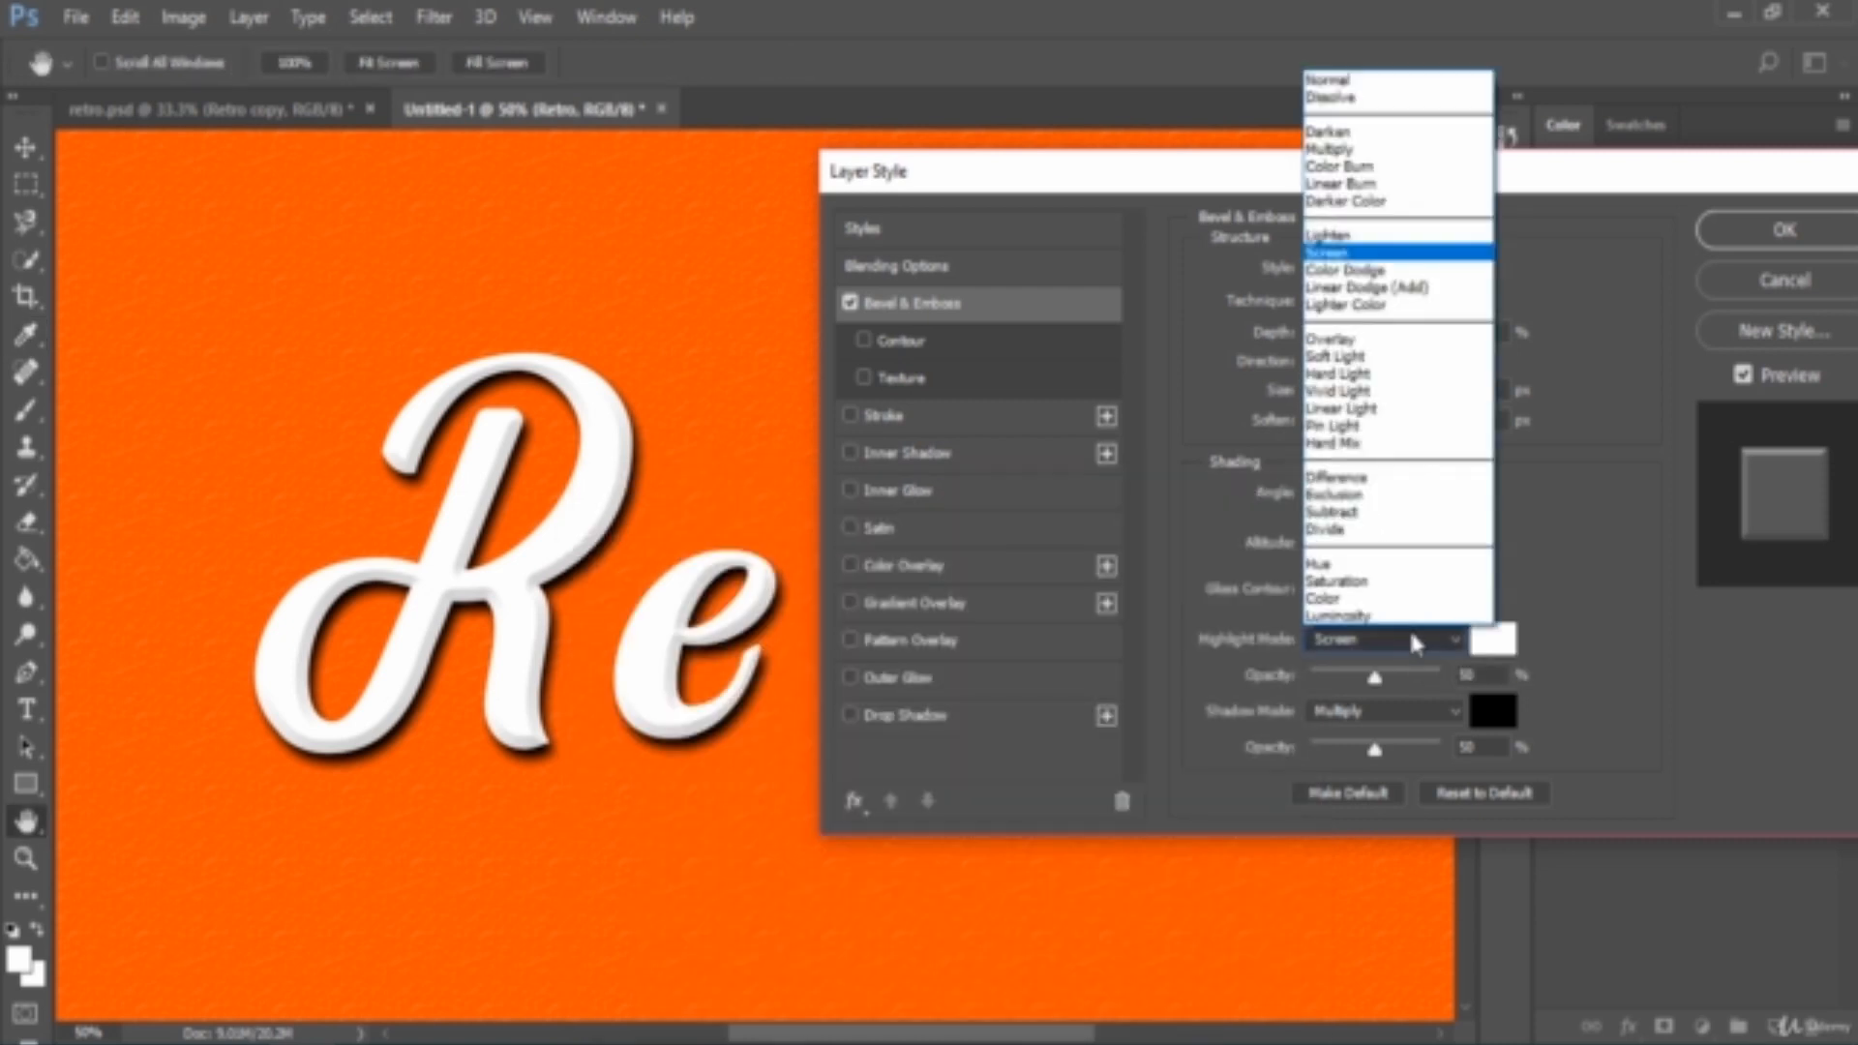
{"action": "left_click", "coordinate": [1411, 639]}
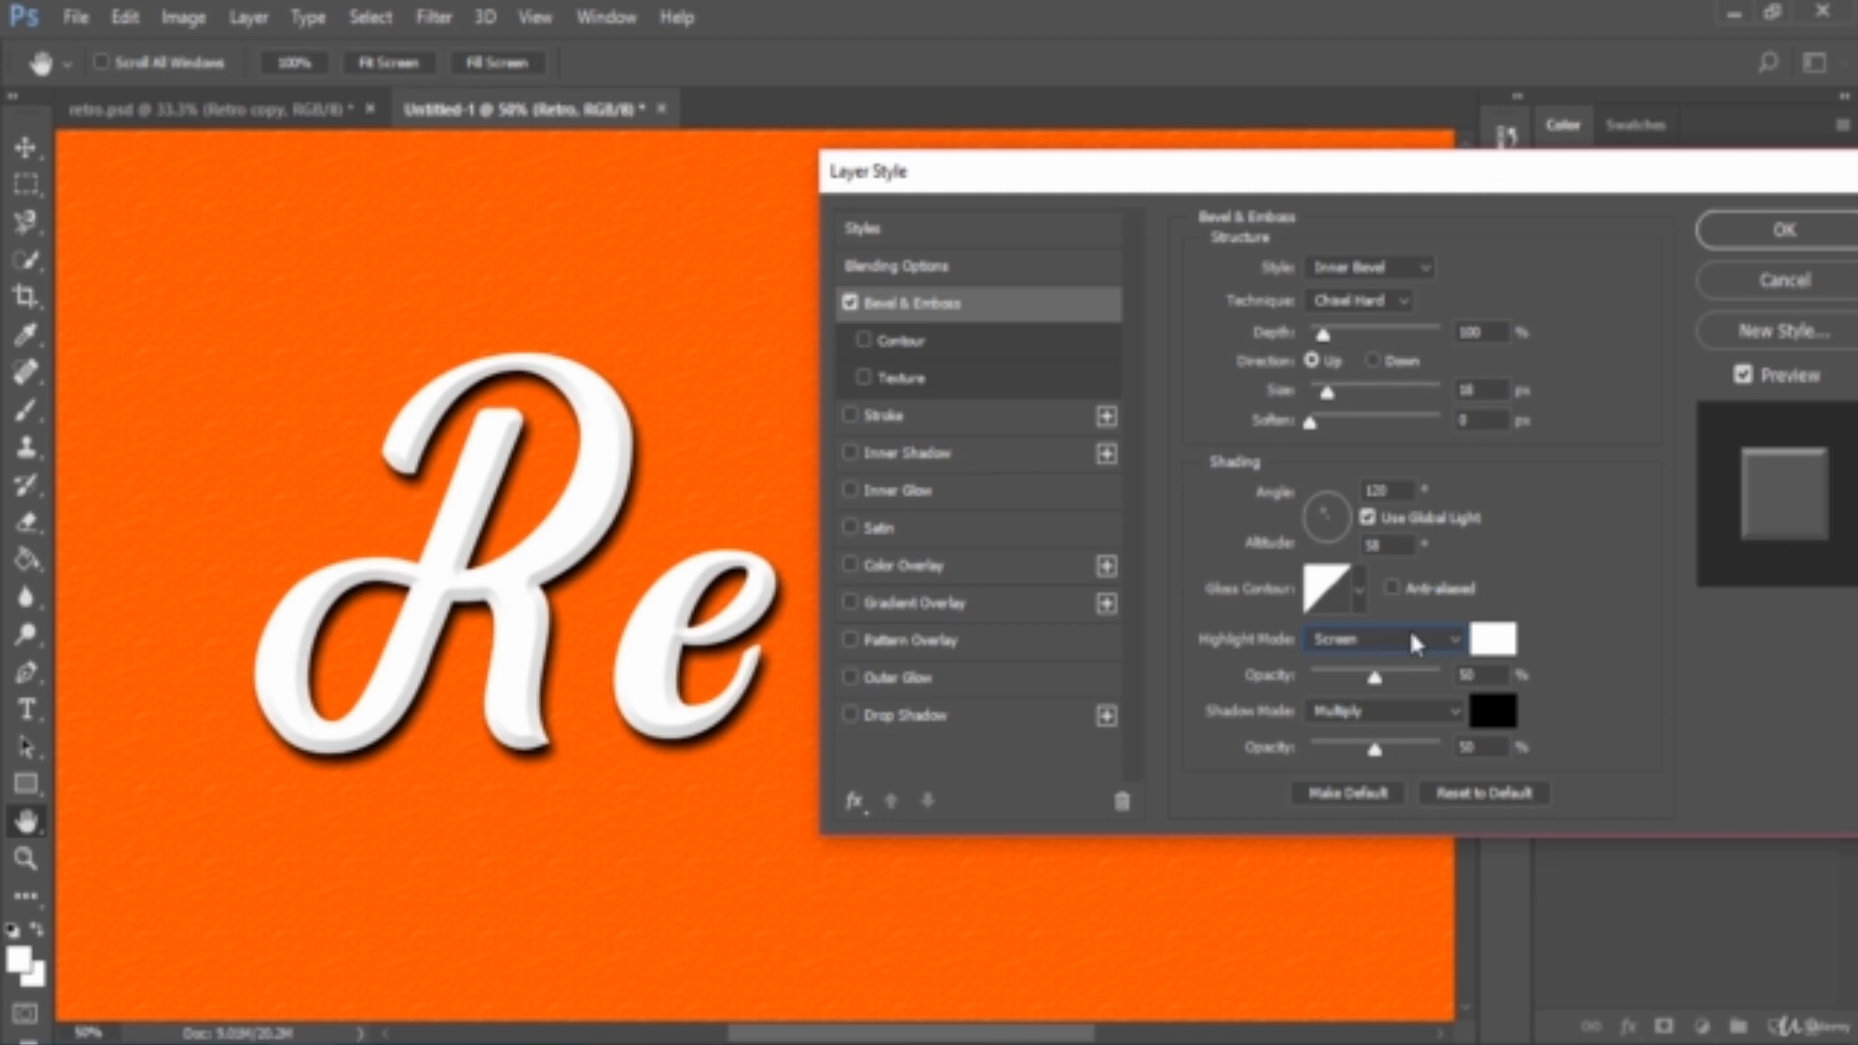
{"action": "left_click", "coordinate": [1496, 712]}
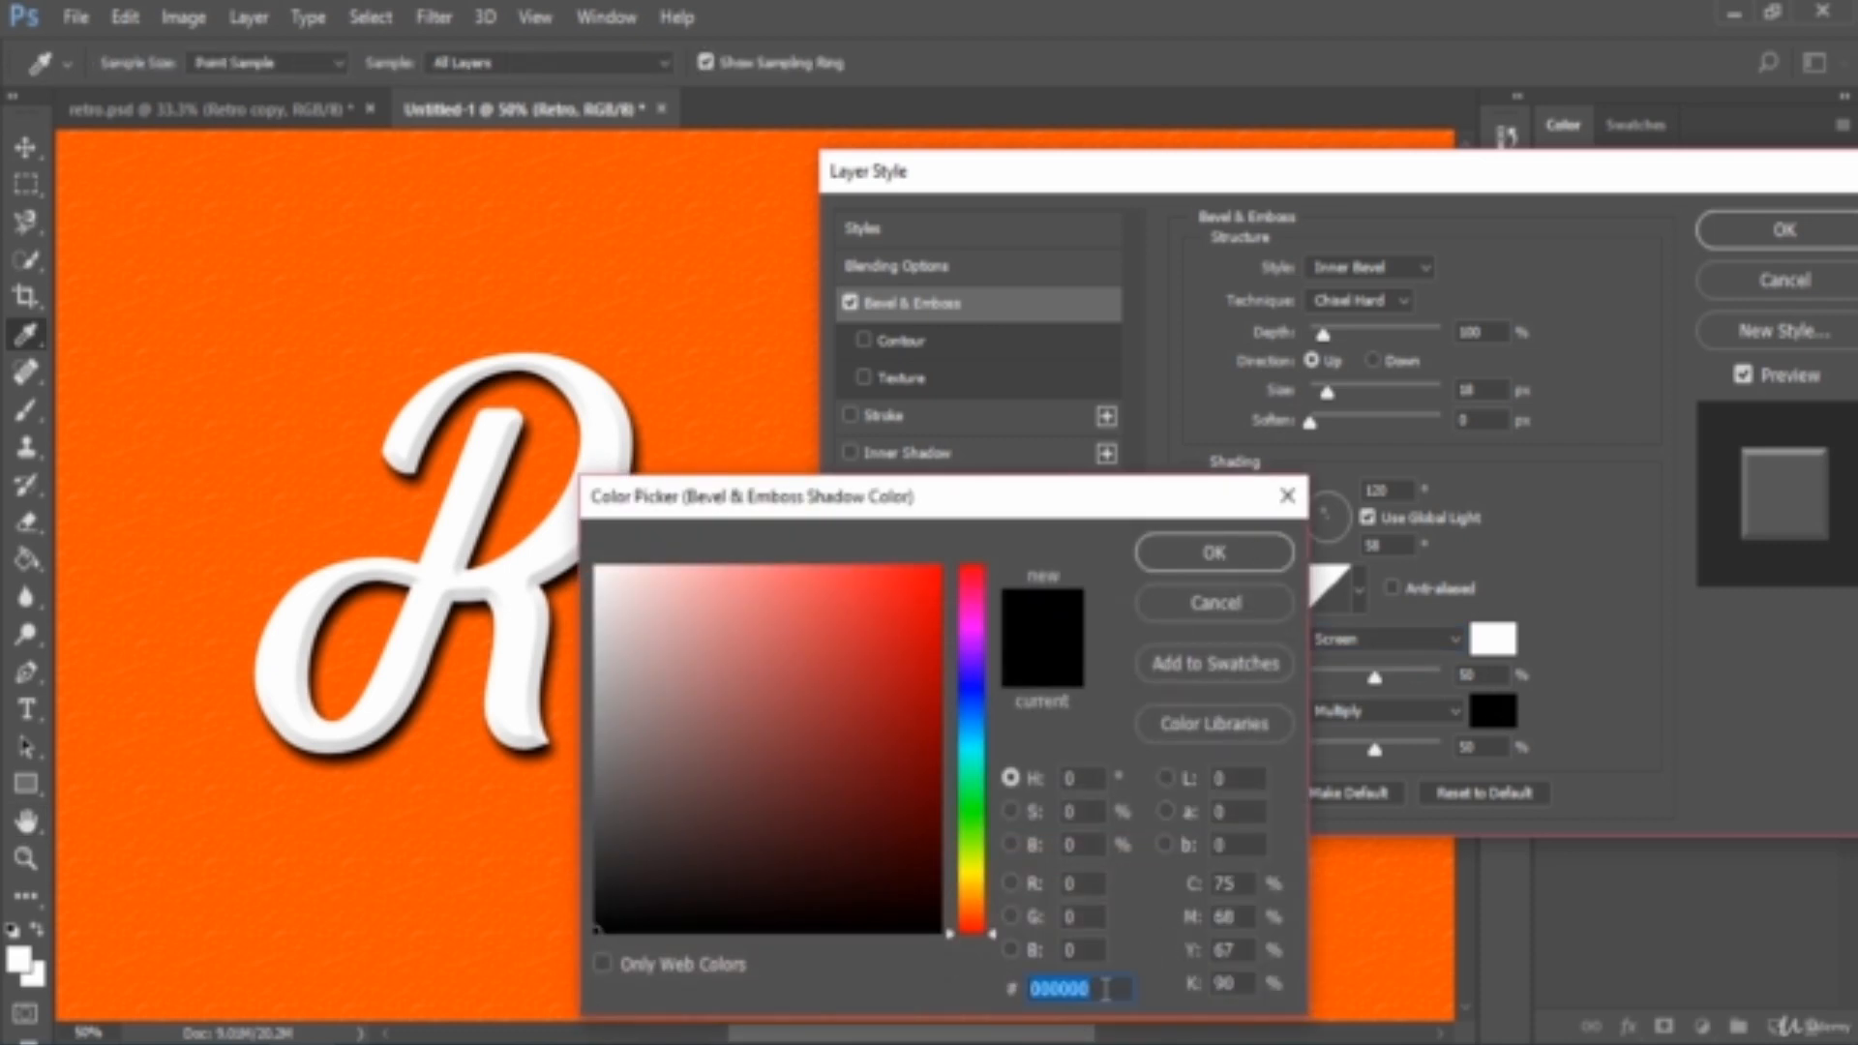
{"action": "left_click", "coordinate": [1242, 569]}
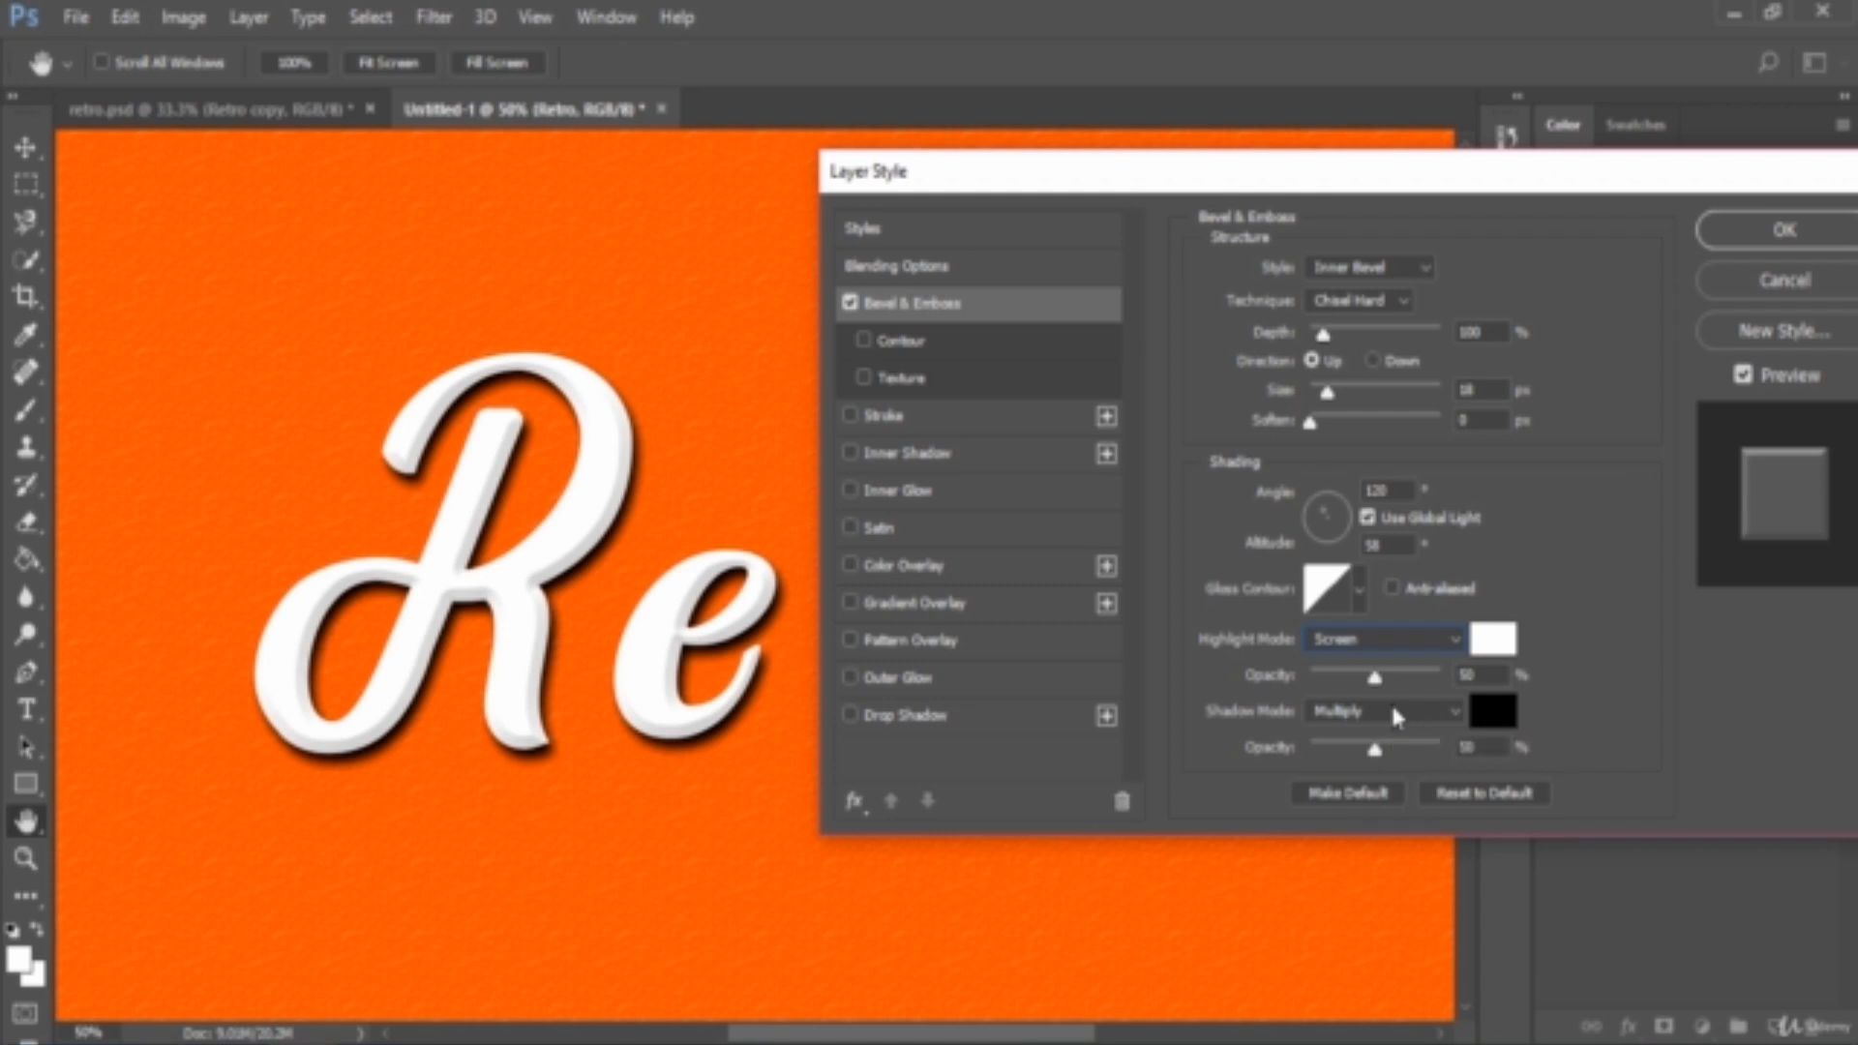
{"action": "key", "text": "Tab"}
Step: Enable the Contour option of the Bevel & Emboss effect and look through the available contour presets
{"action": "left_click", "coordinate": [903, 343]}
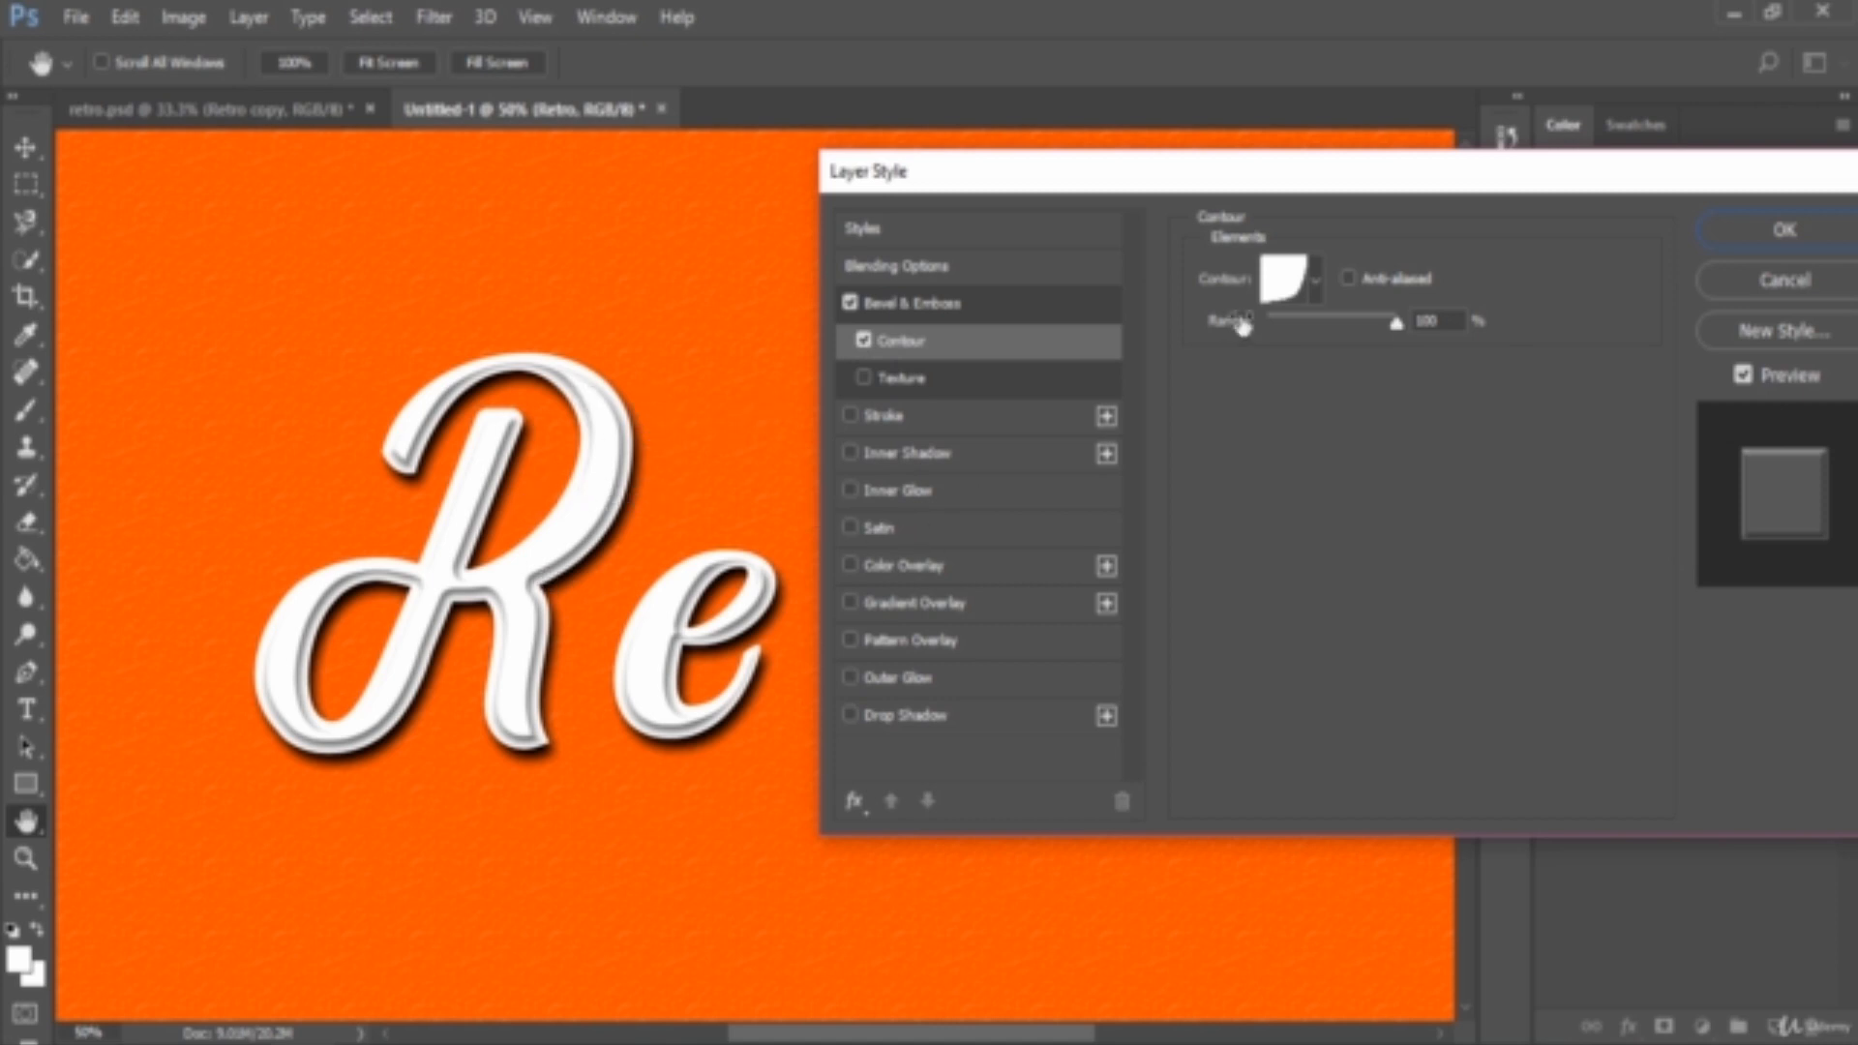
{"action": "left_click", "coordinate": [1318, 275]}
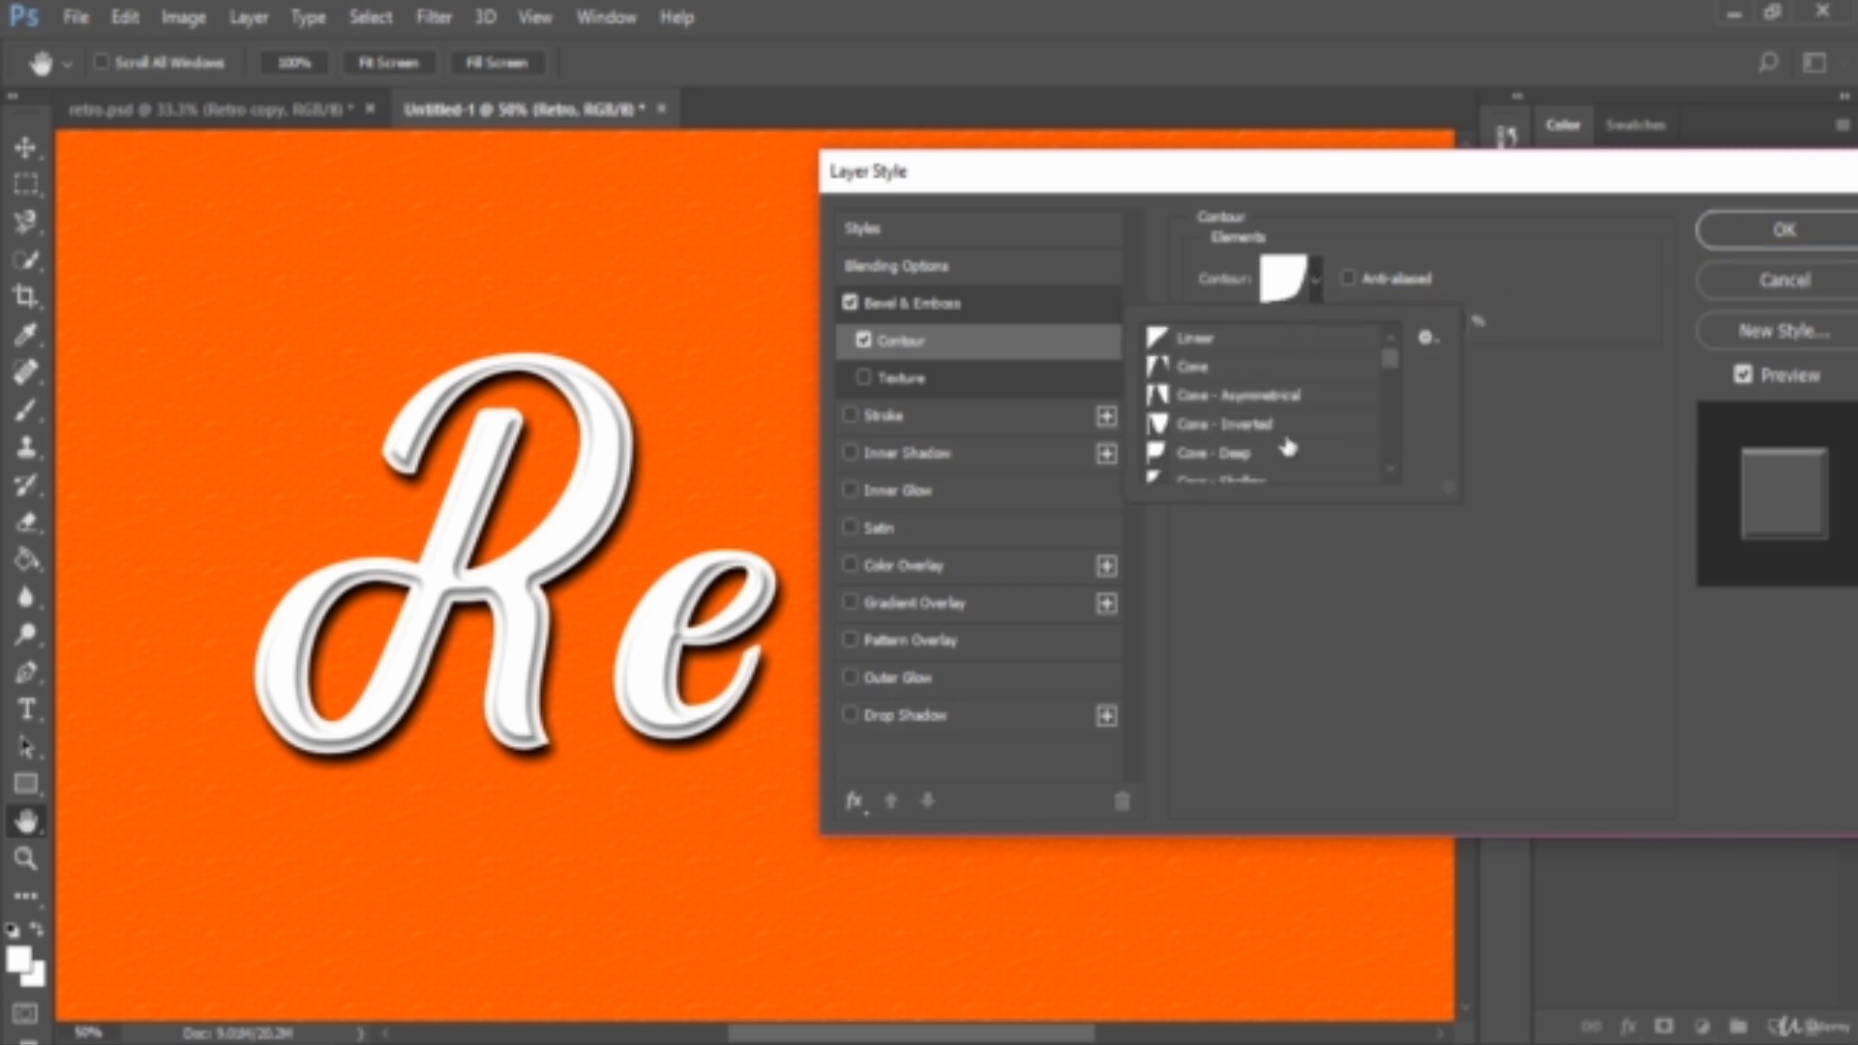
{"action": "scroll", "coordinate": [1288, 447], "scroll_direction": "down", "scroll_amount": 1}
{"action": "scroll", "coordinate": [1287, 447], "scroll_direction": "down", "scroll_amount": 4}
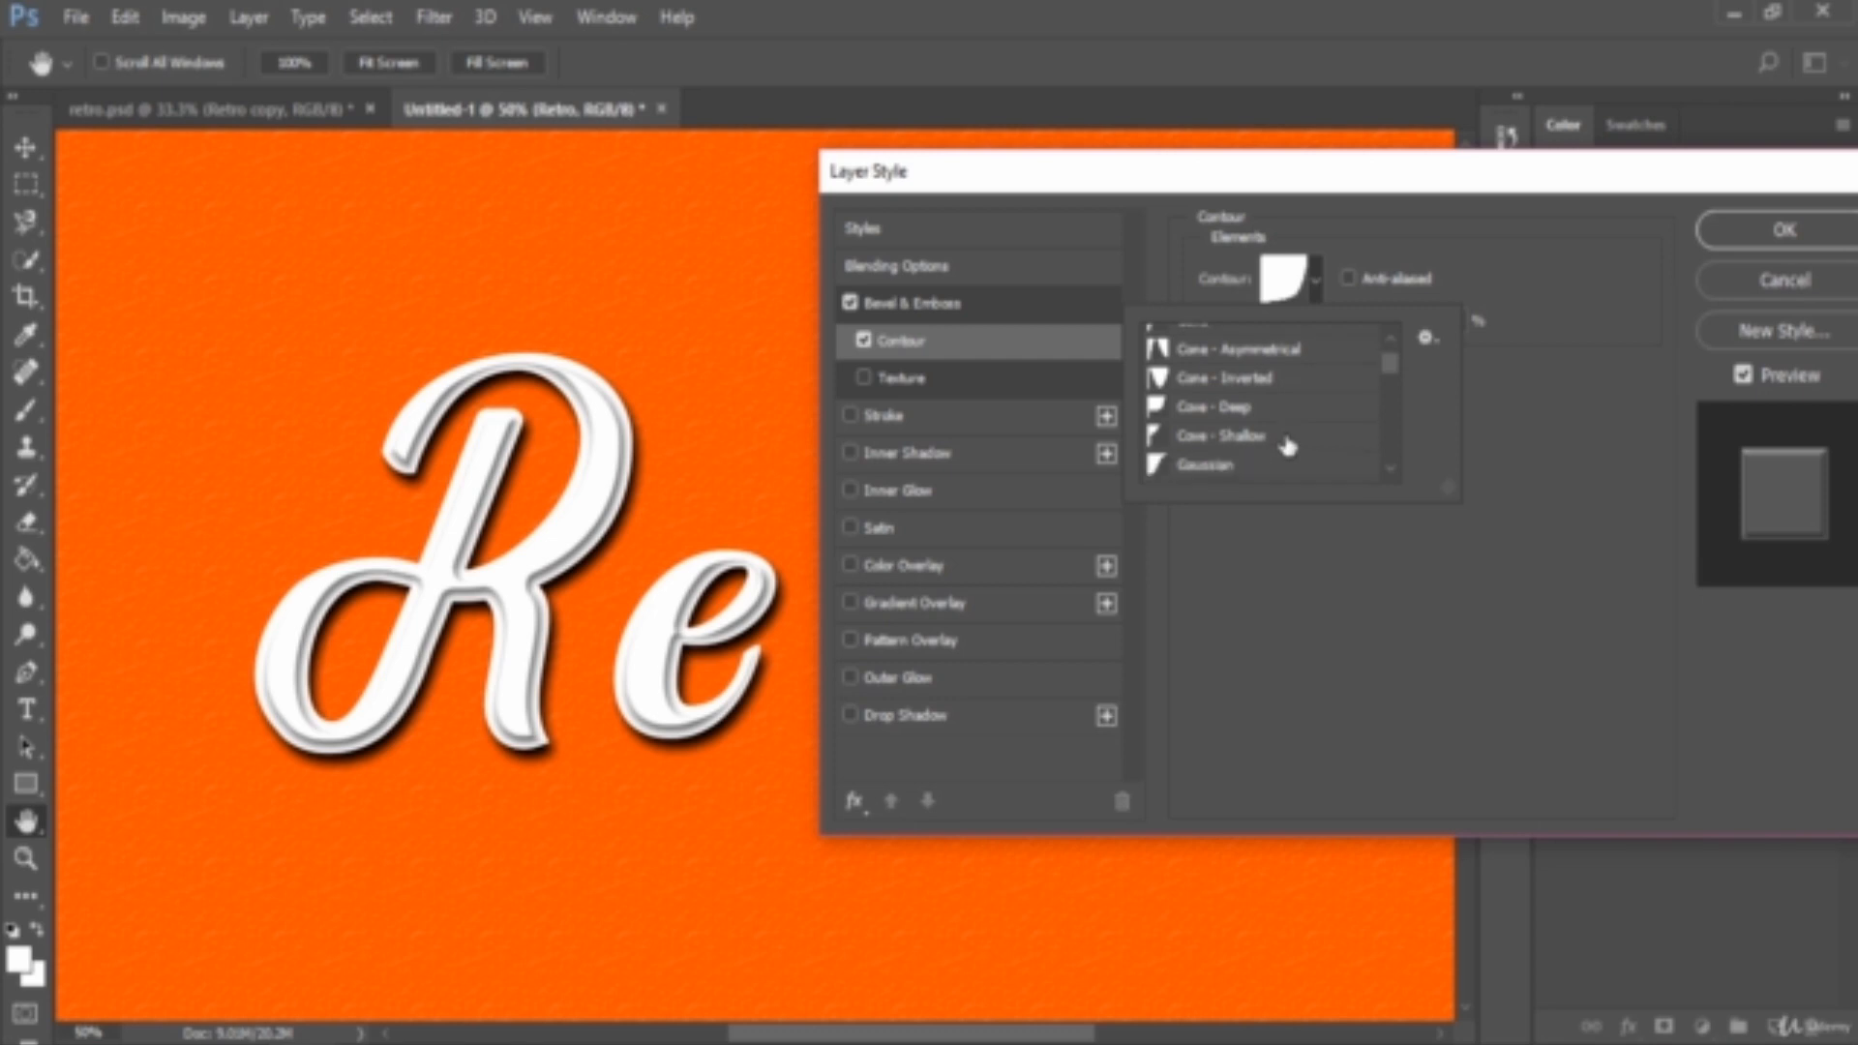
{"action": "left_click", "coordinate": [1543, 283]}
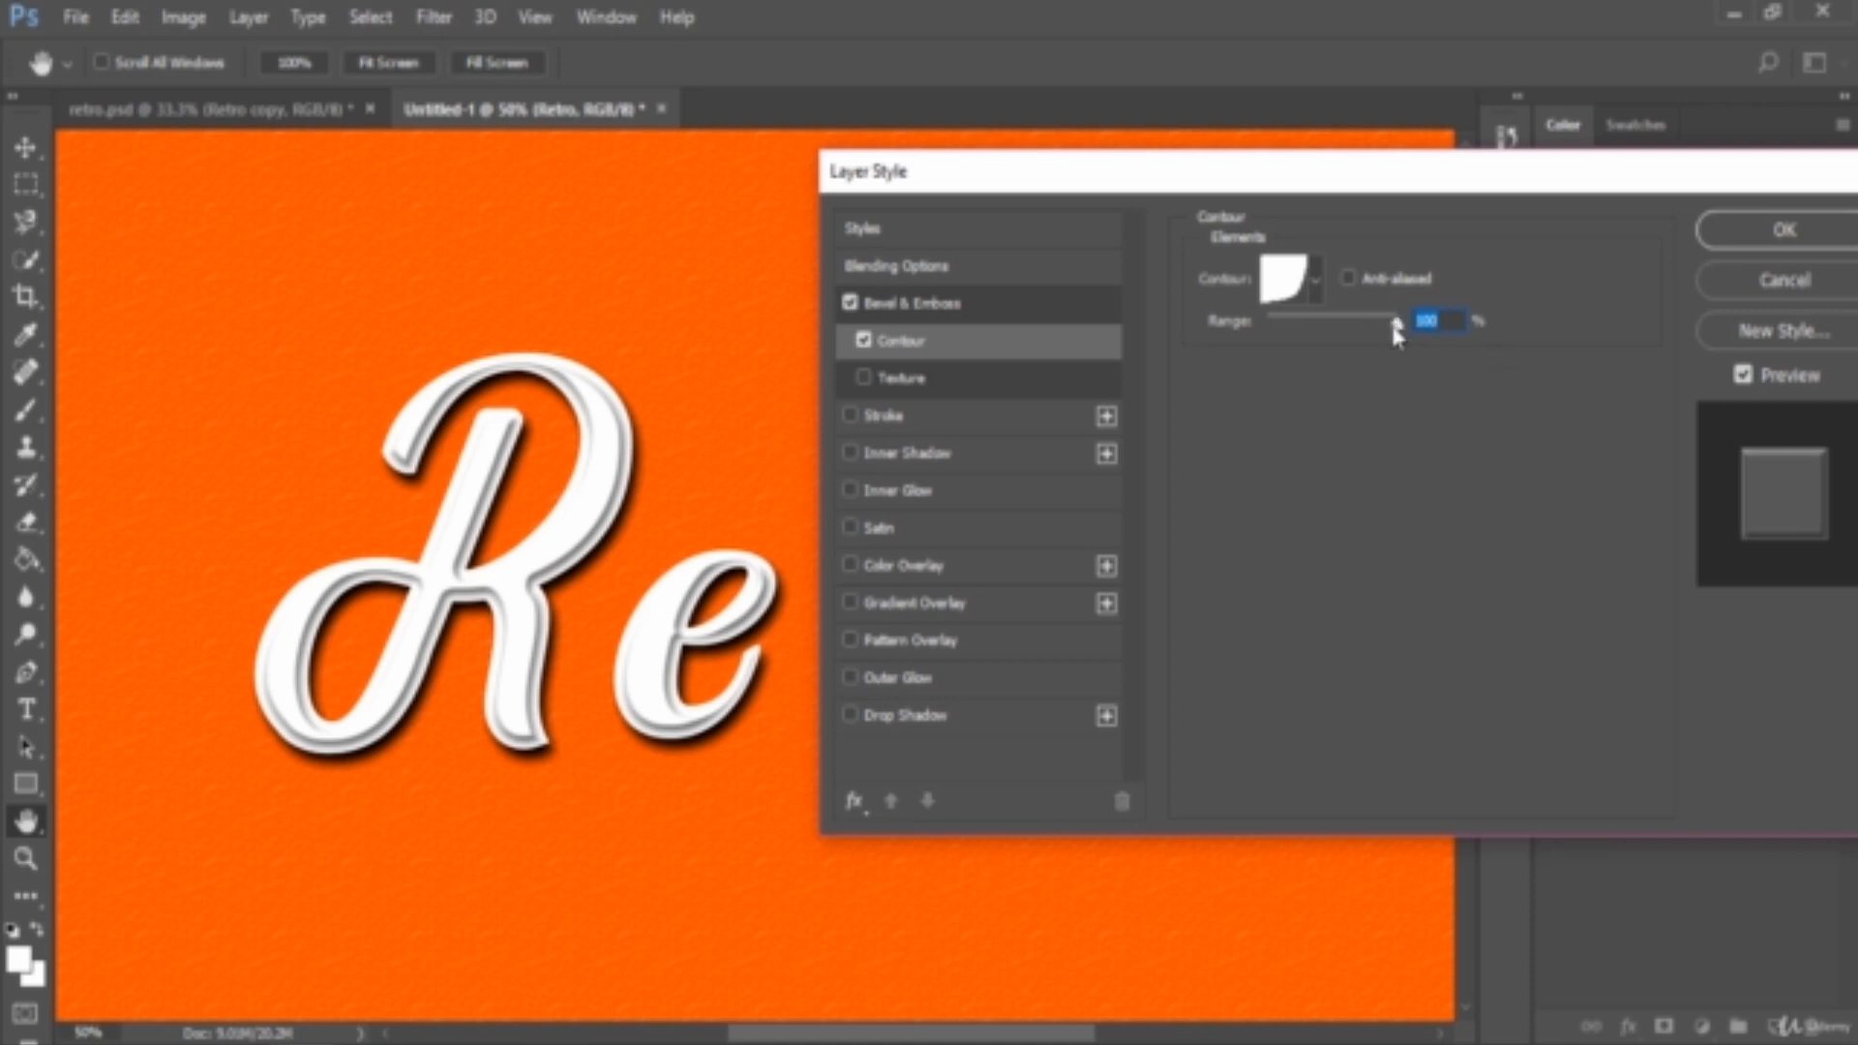
Step: Try a bevel contour range of 6%, return it to 100%, and review the Bevel & Emboss and Contour settings
{"action": "left_click_drag", "start_coordinate": [1396, 325], "coordinate": [1274, 325]}
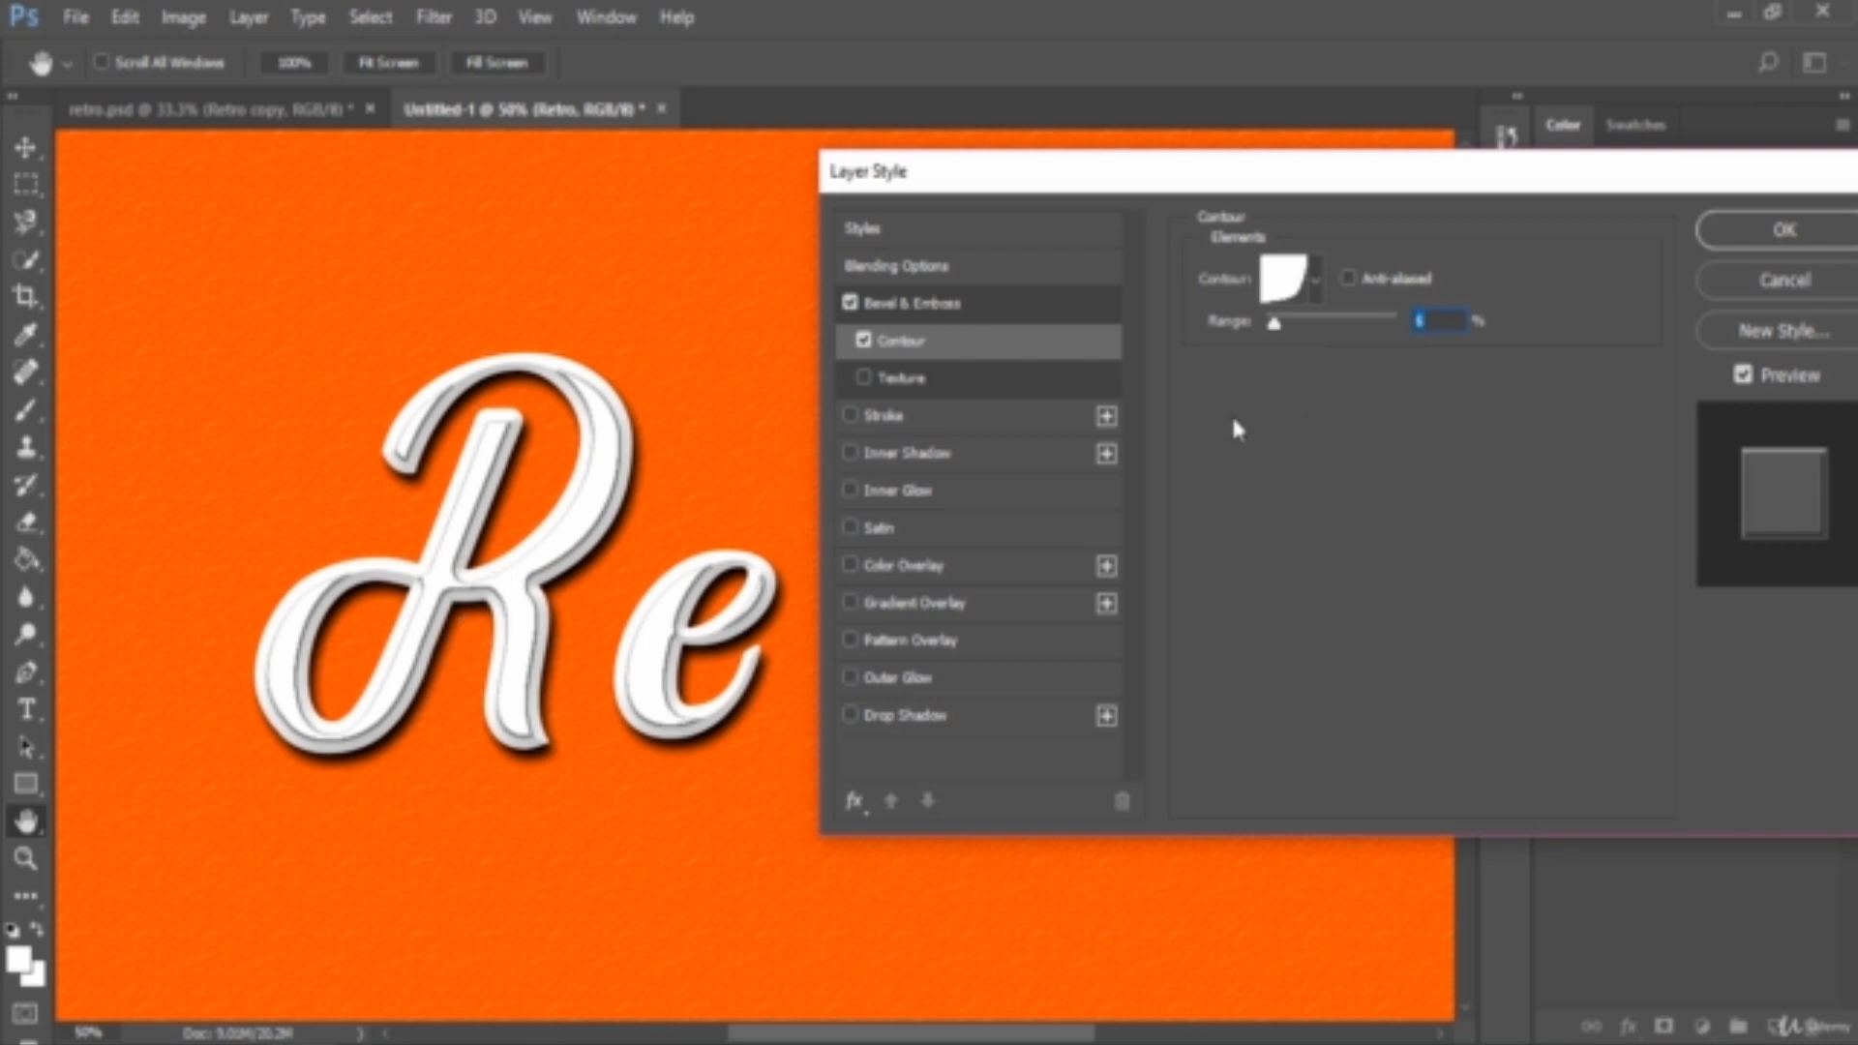
{"action": "left_click_drag", "start_coordinate": [1274, 322], "coordinate": [1479, 321]}
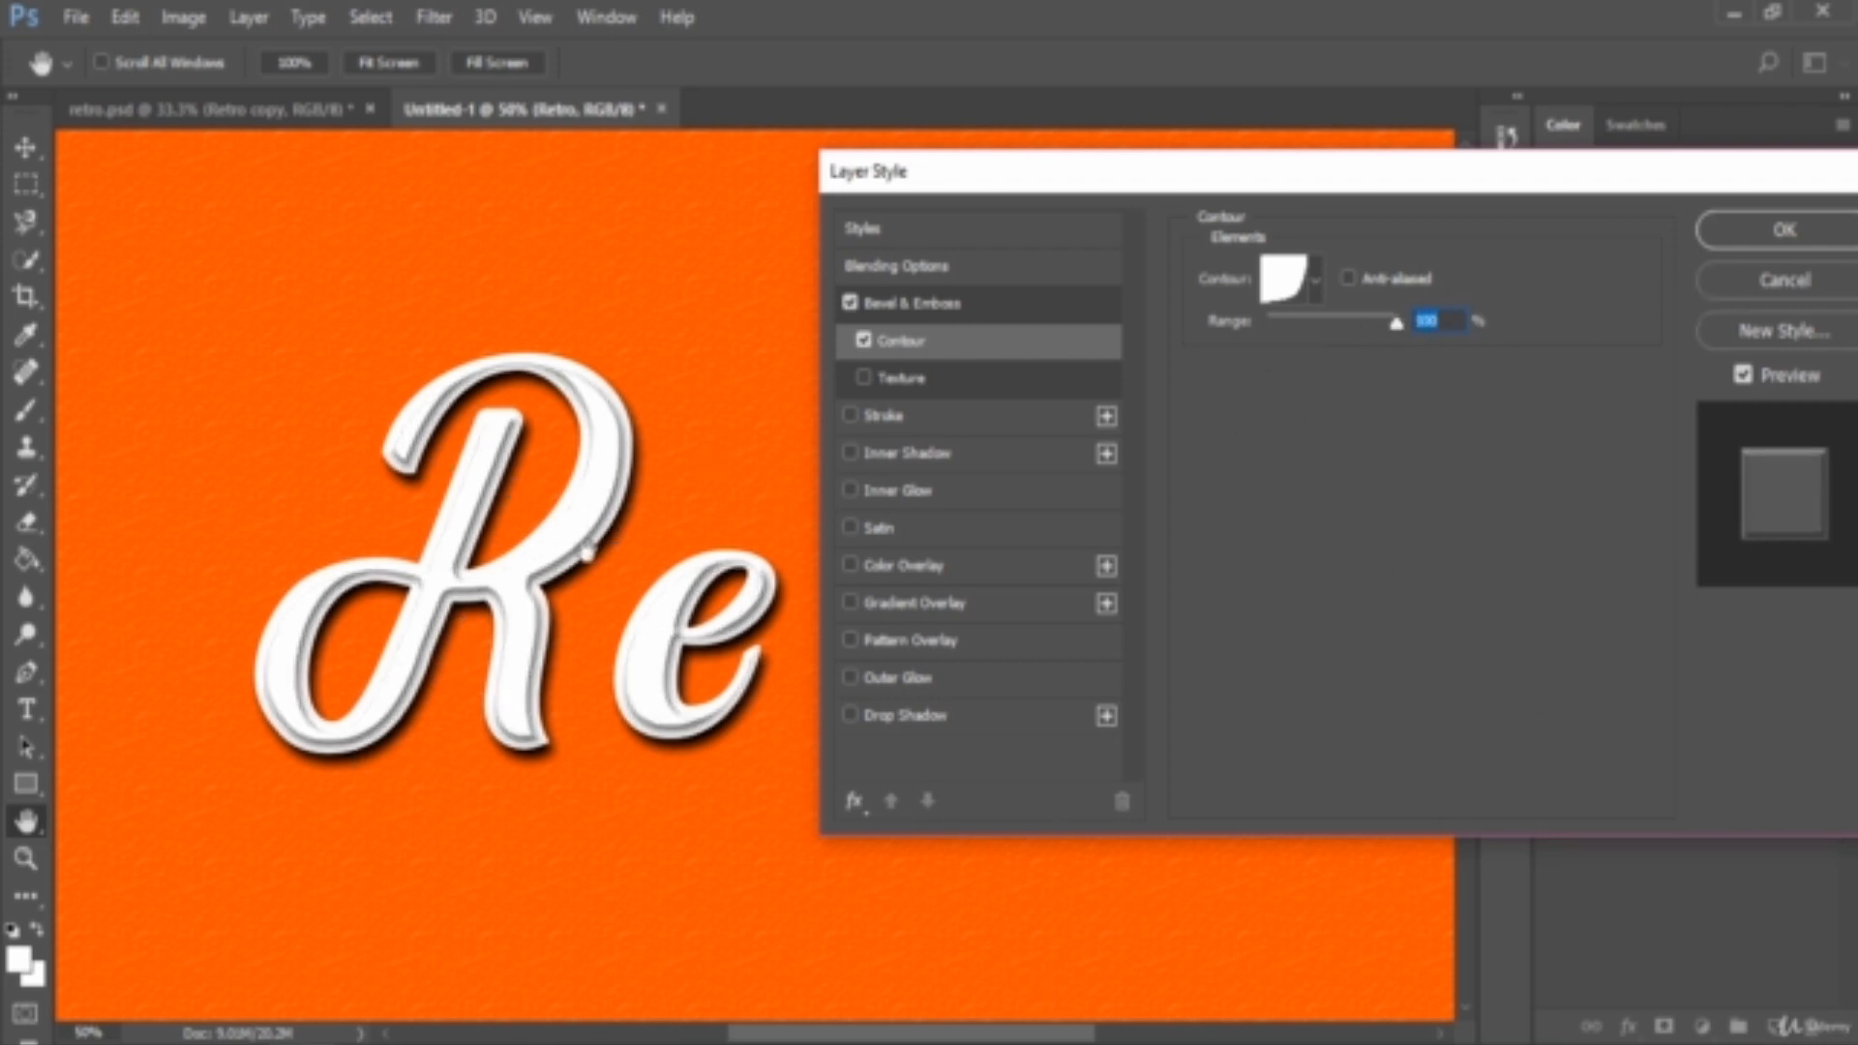
{"action": "left_click", "coordinate": [905, 303]}
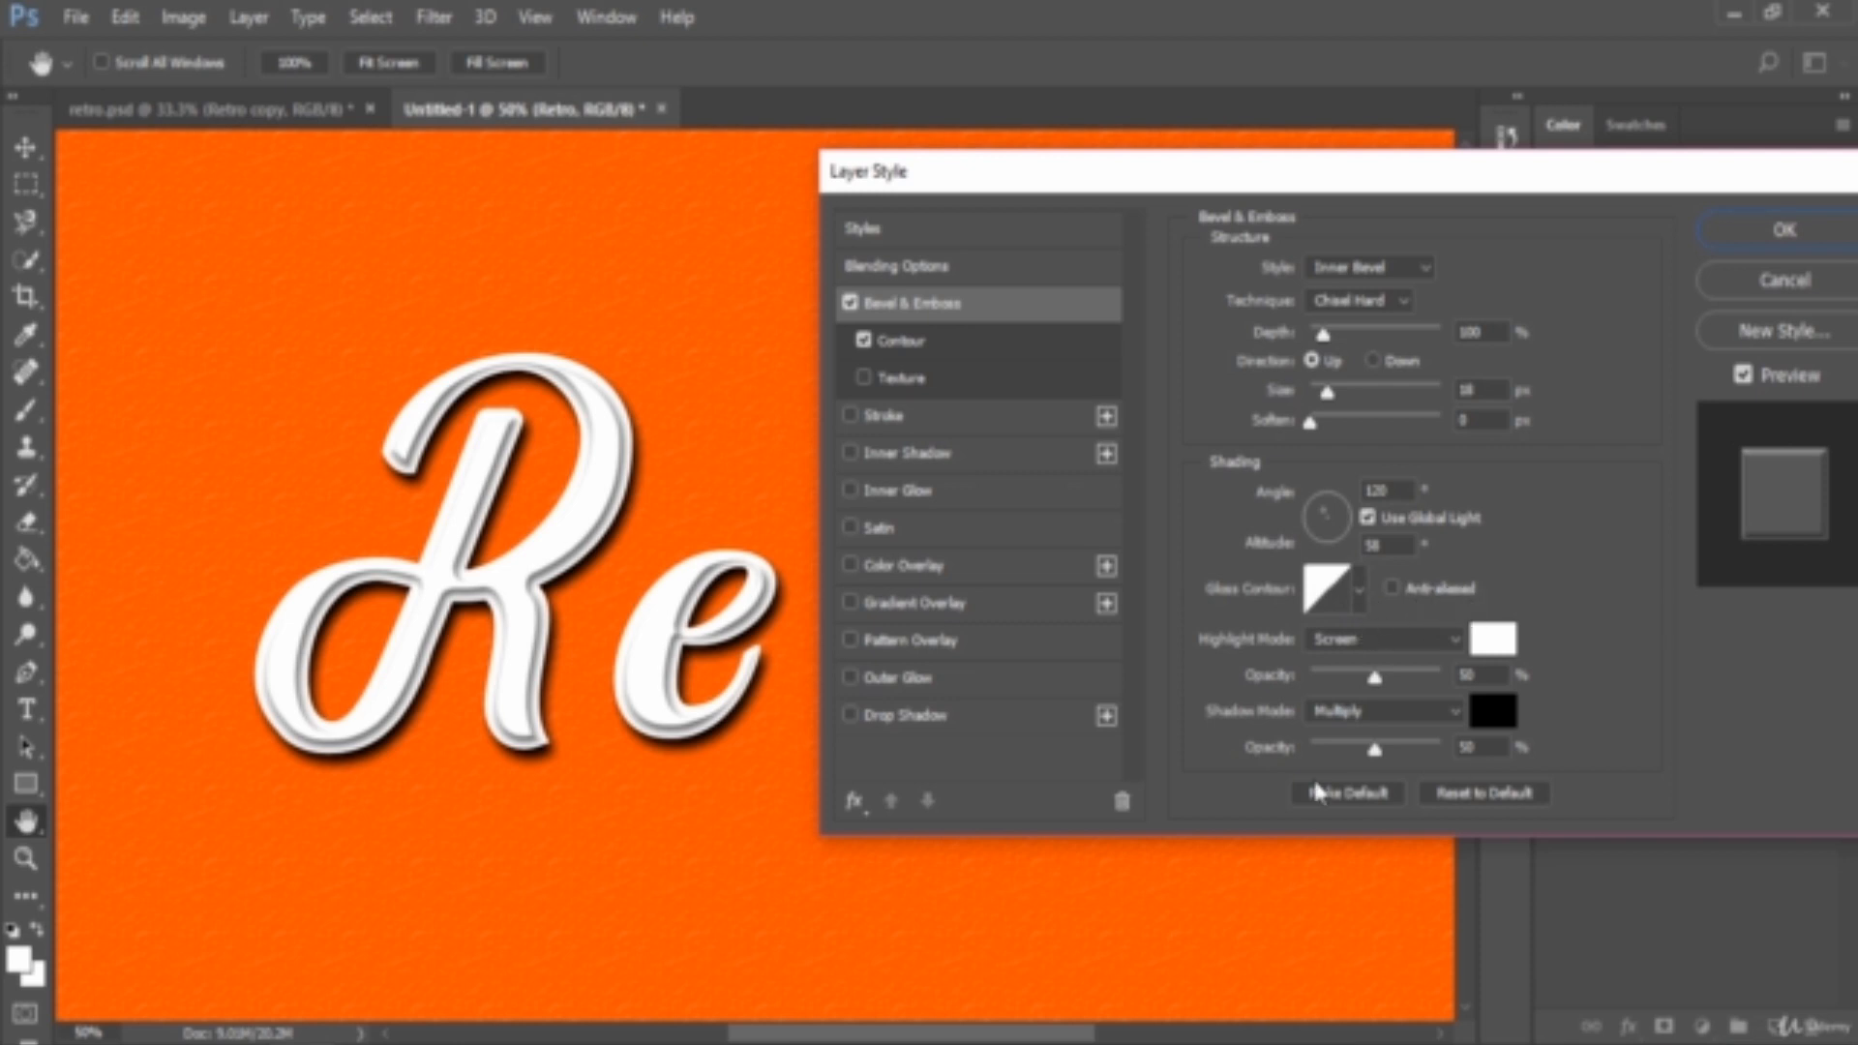
{"action": "left_click", "coordinate": [948, 342]}
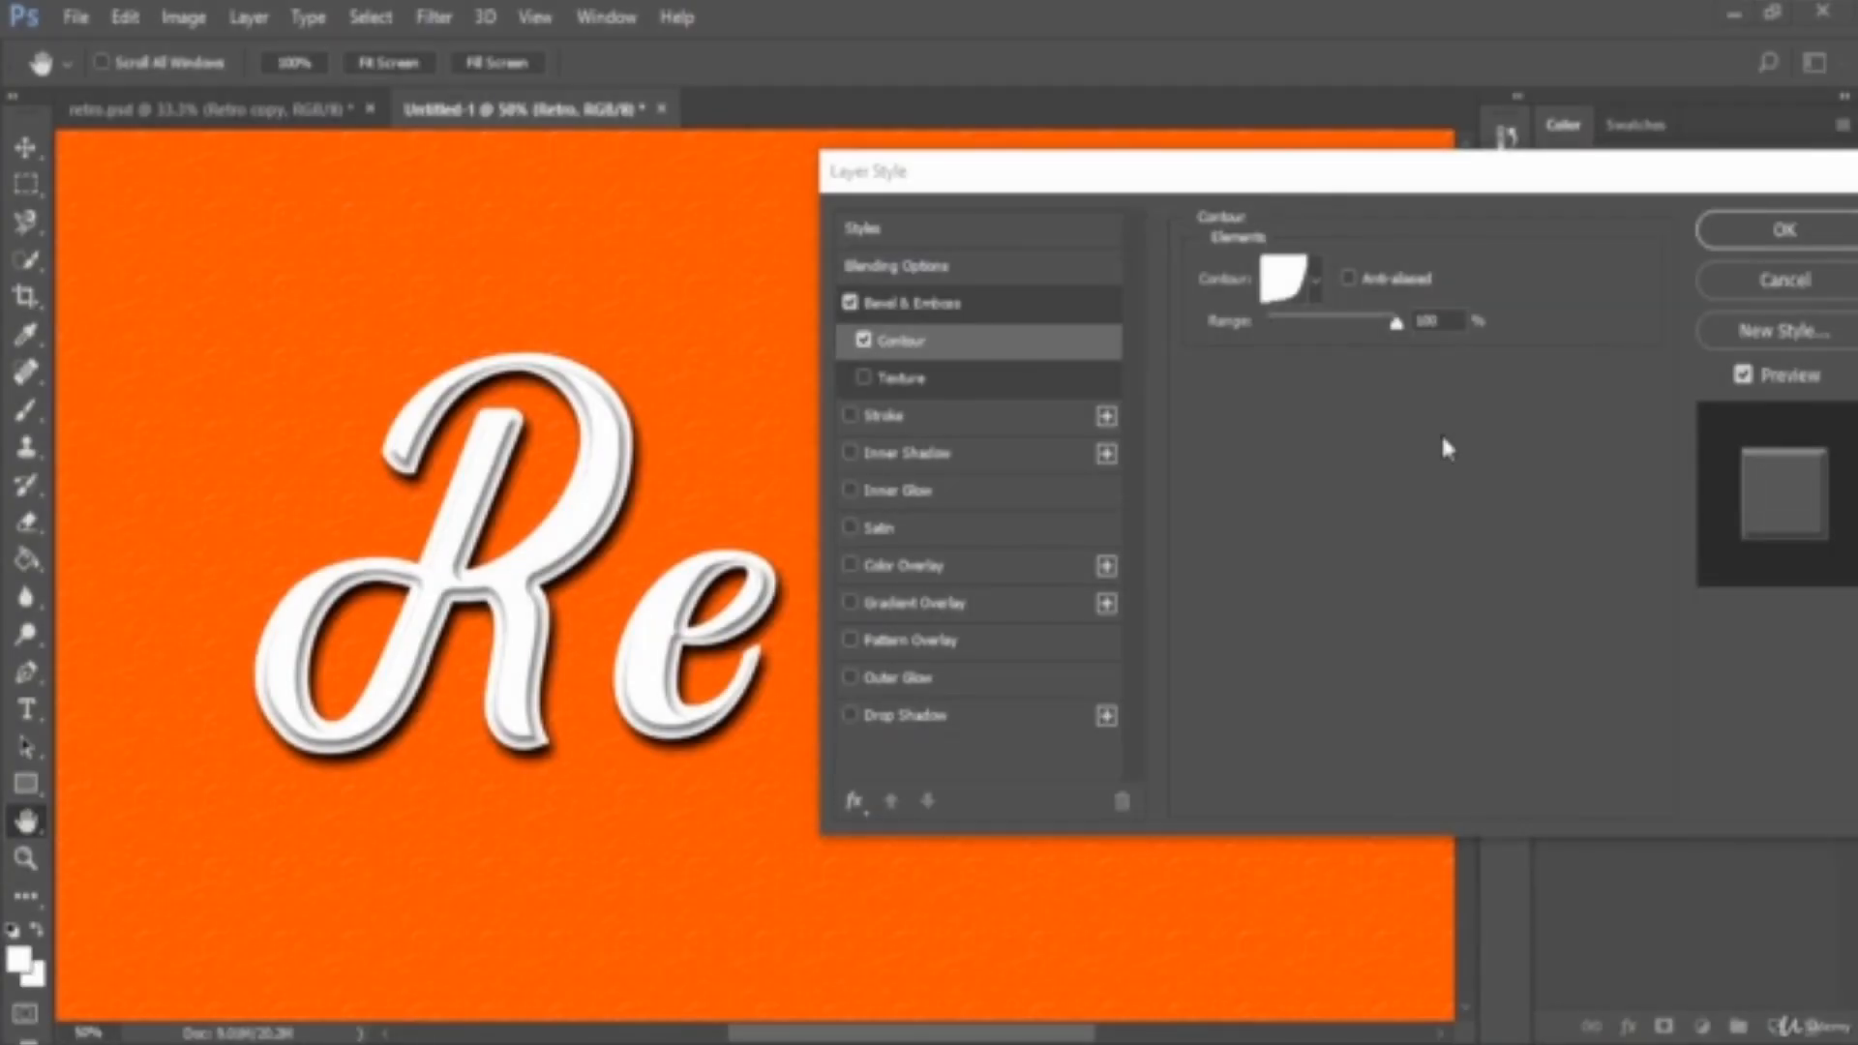
Step: Add an Inner Shadow to the Retro layer with Screen blend mode and a white colour
{"action": "left_click", "coordinate": [877, 462]}
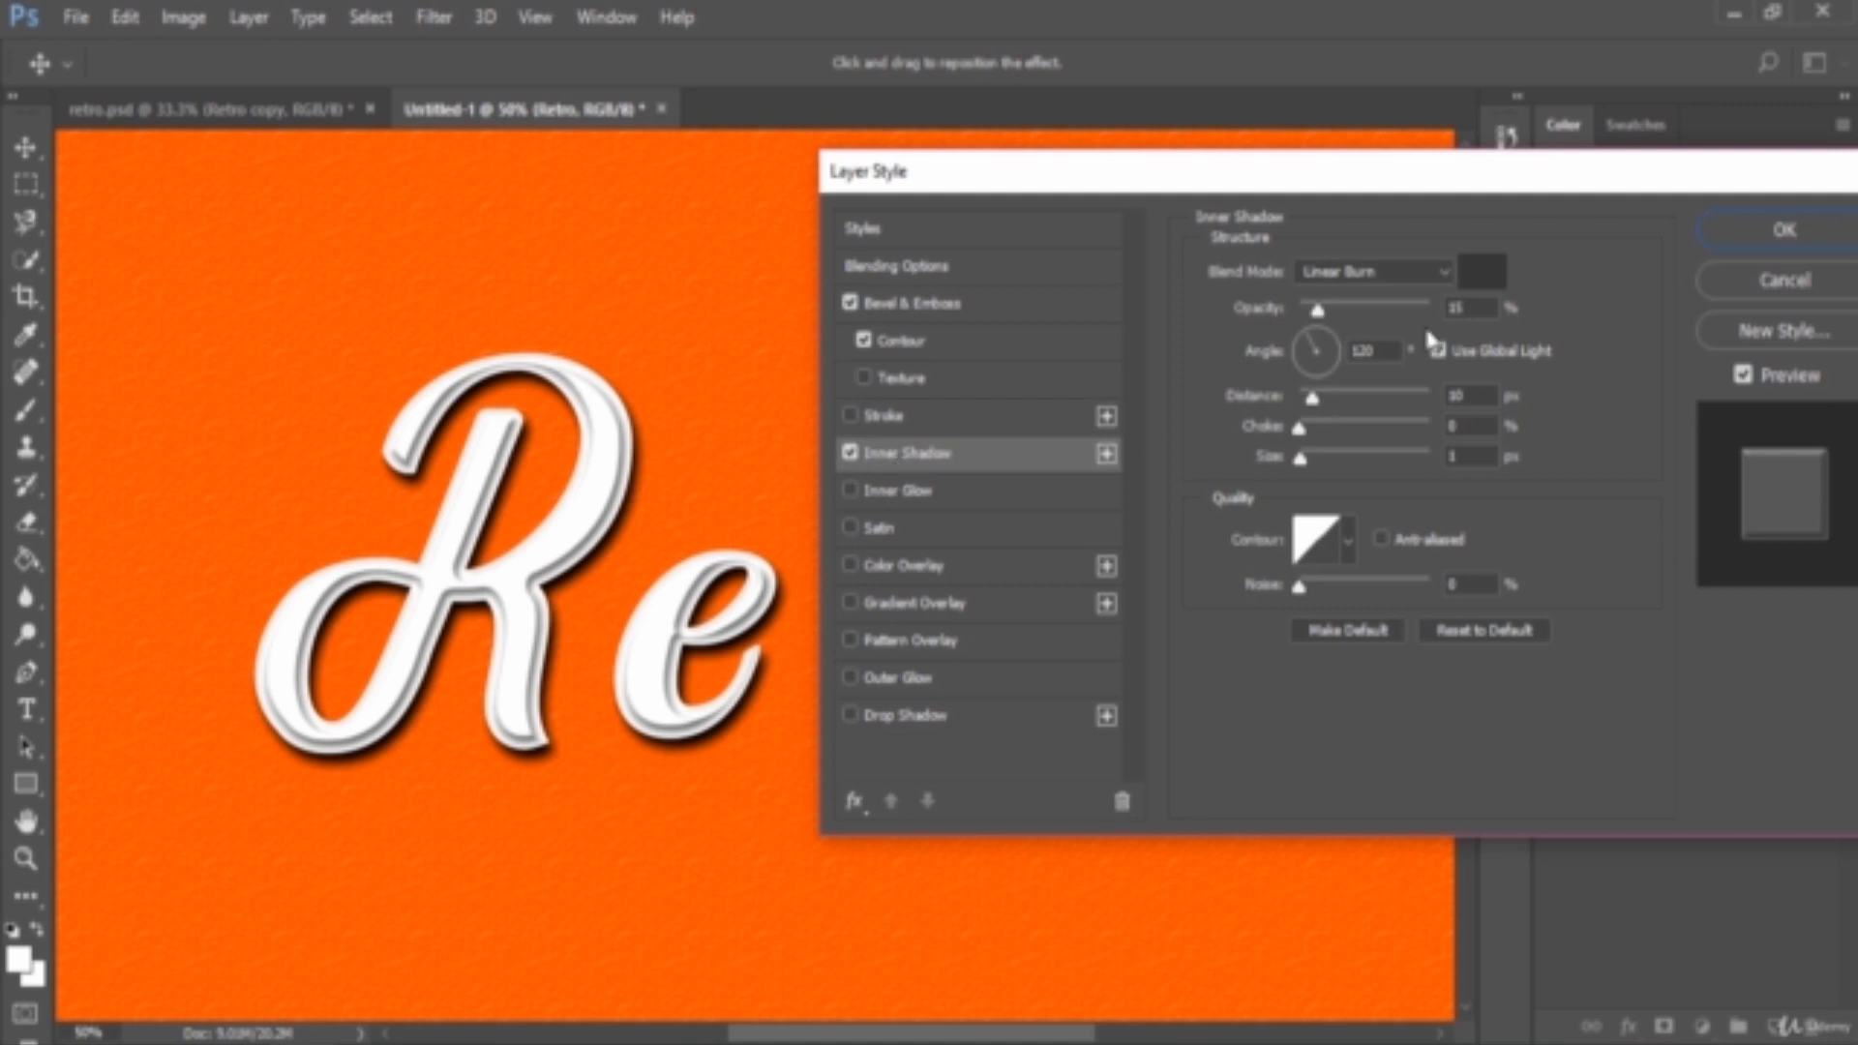
{"action": "left_click", "coordinate": [1393, 271]}
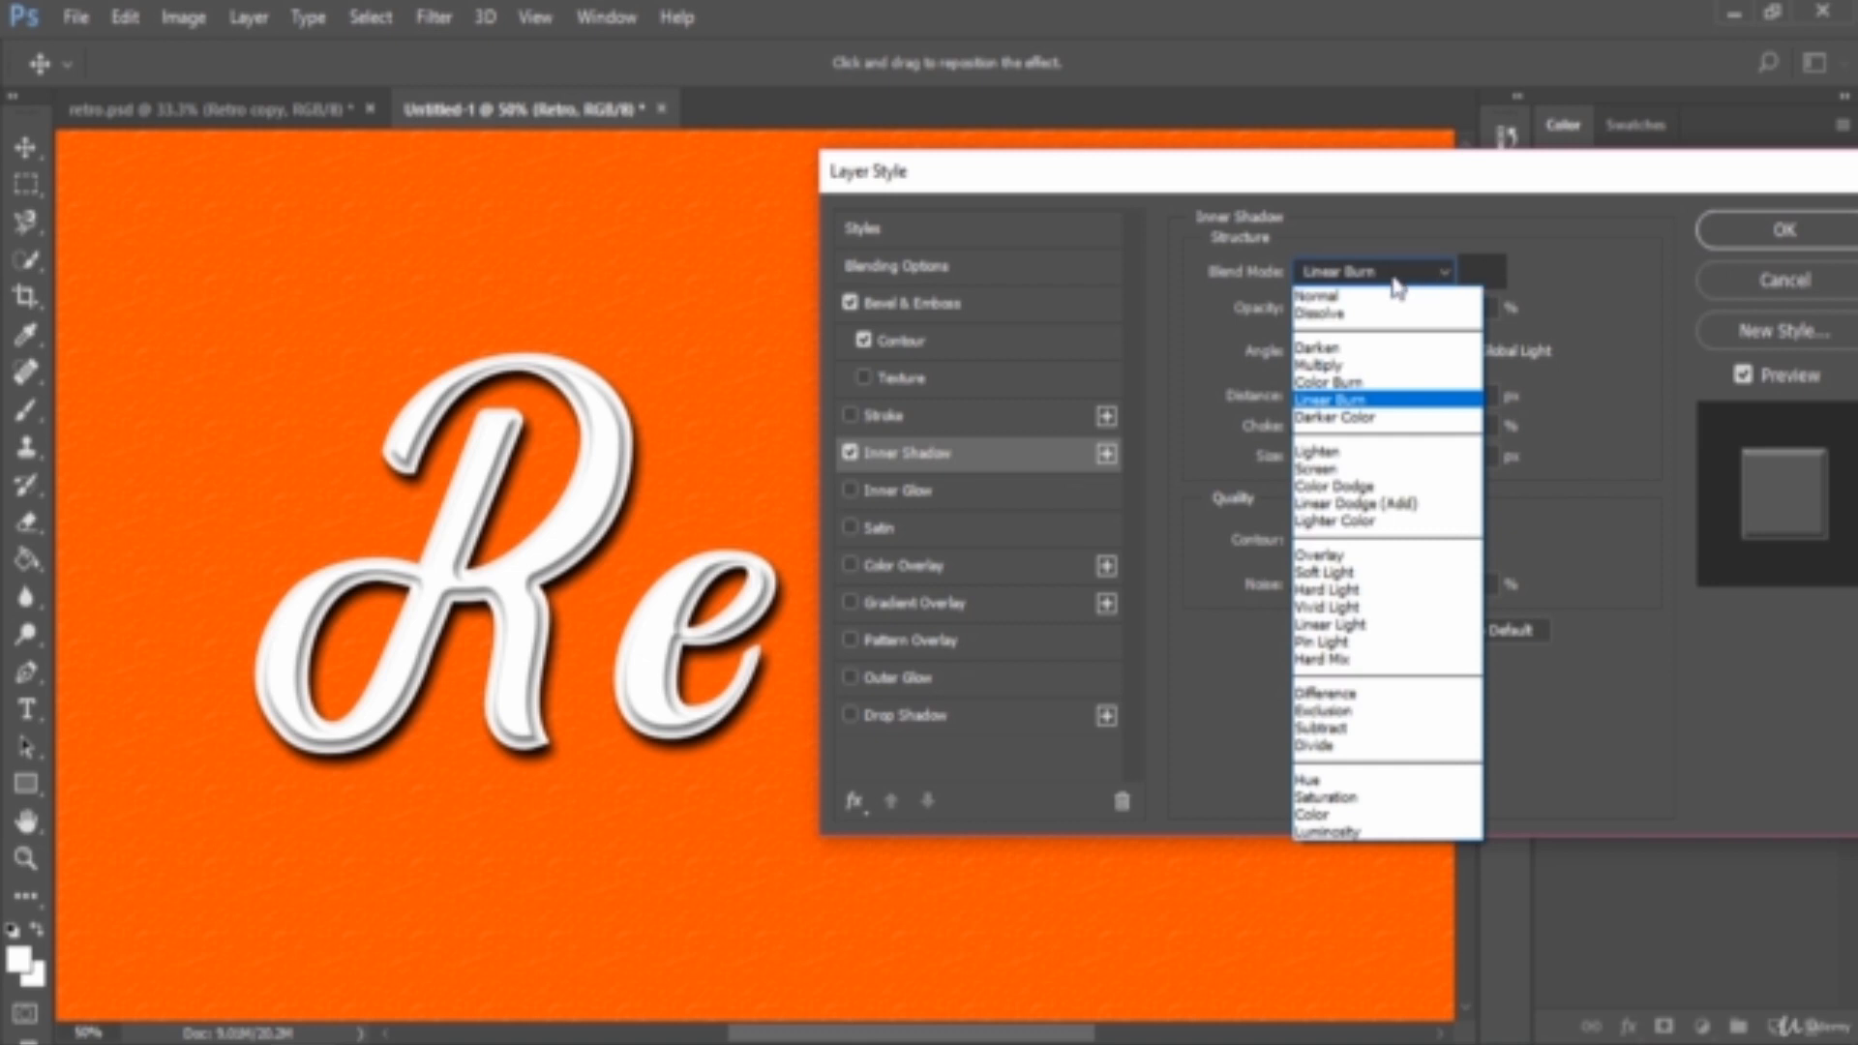
{"action": "left_click", "coordinate": [1374, 471]}
{"action": "left_click", "coordinate": [1482, 272]}
{"action": "left_click", "coordinate": [601, 586]}
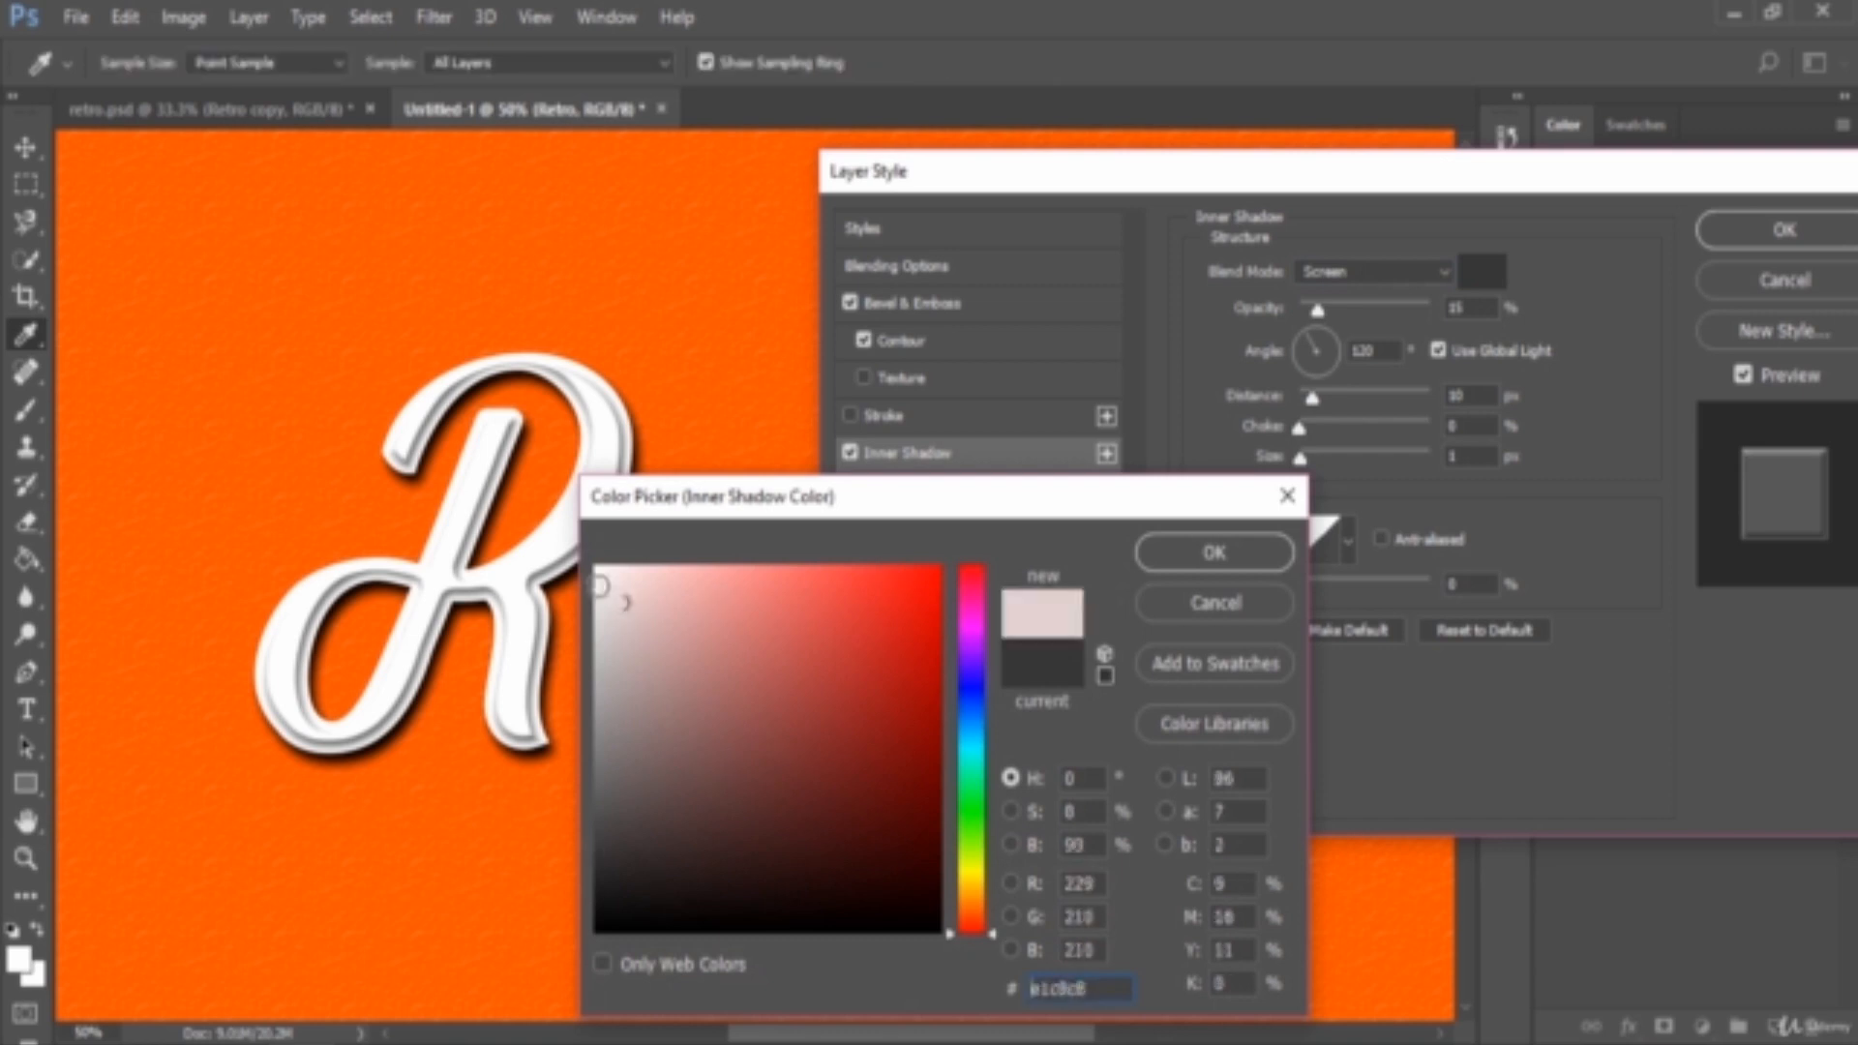
{"action": "left_click", "coordinate": [596, 568]}
{"action": "left_click", "coordinate": [1215, 553]}
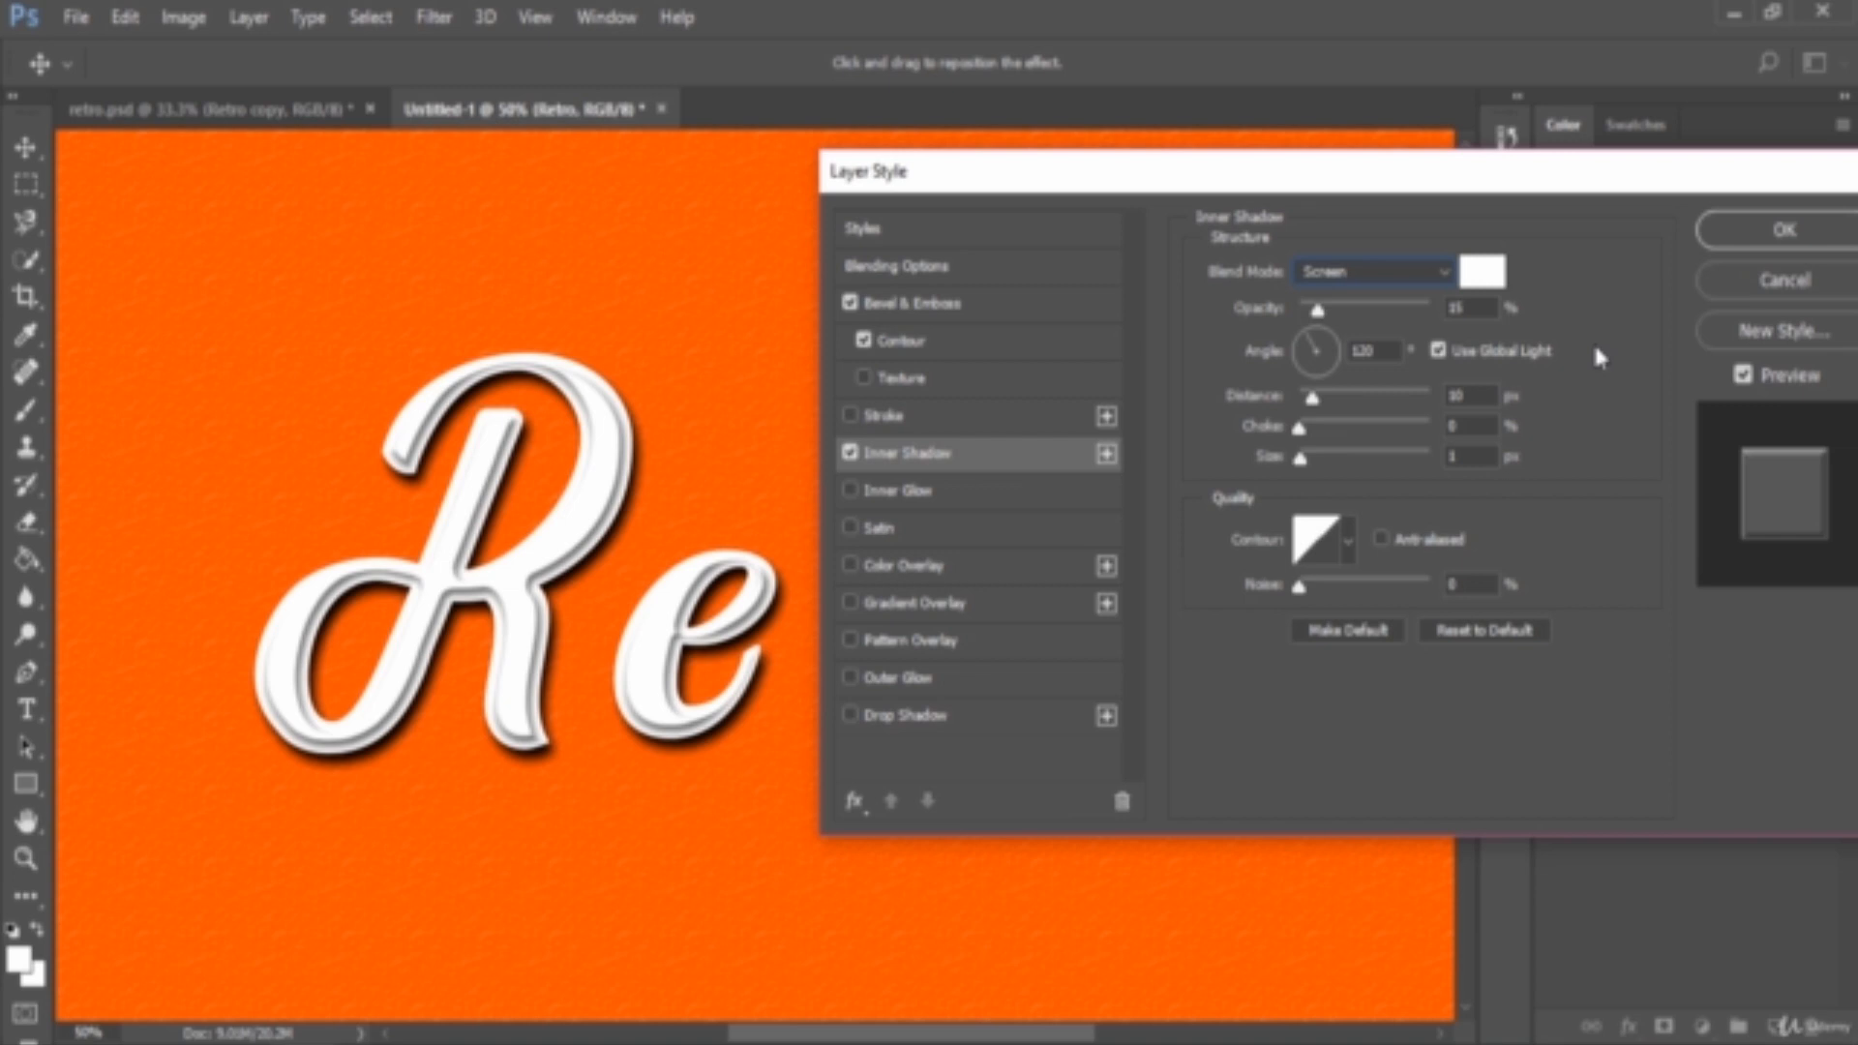
Step: Try a higher Inner Shadow opacity, return it to 15%, and check the angle used by the Bevel & Emboss effect
{"action": "double_click", "coordinate": [1456, 308]}
{"action": "left_click_drag", "start_coordinate": [1317, 310], "coordinate": [1465, 316]}
{"action": "type", "text": "15"}
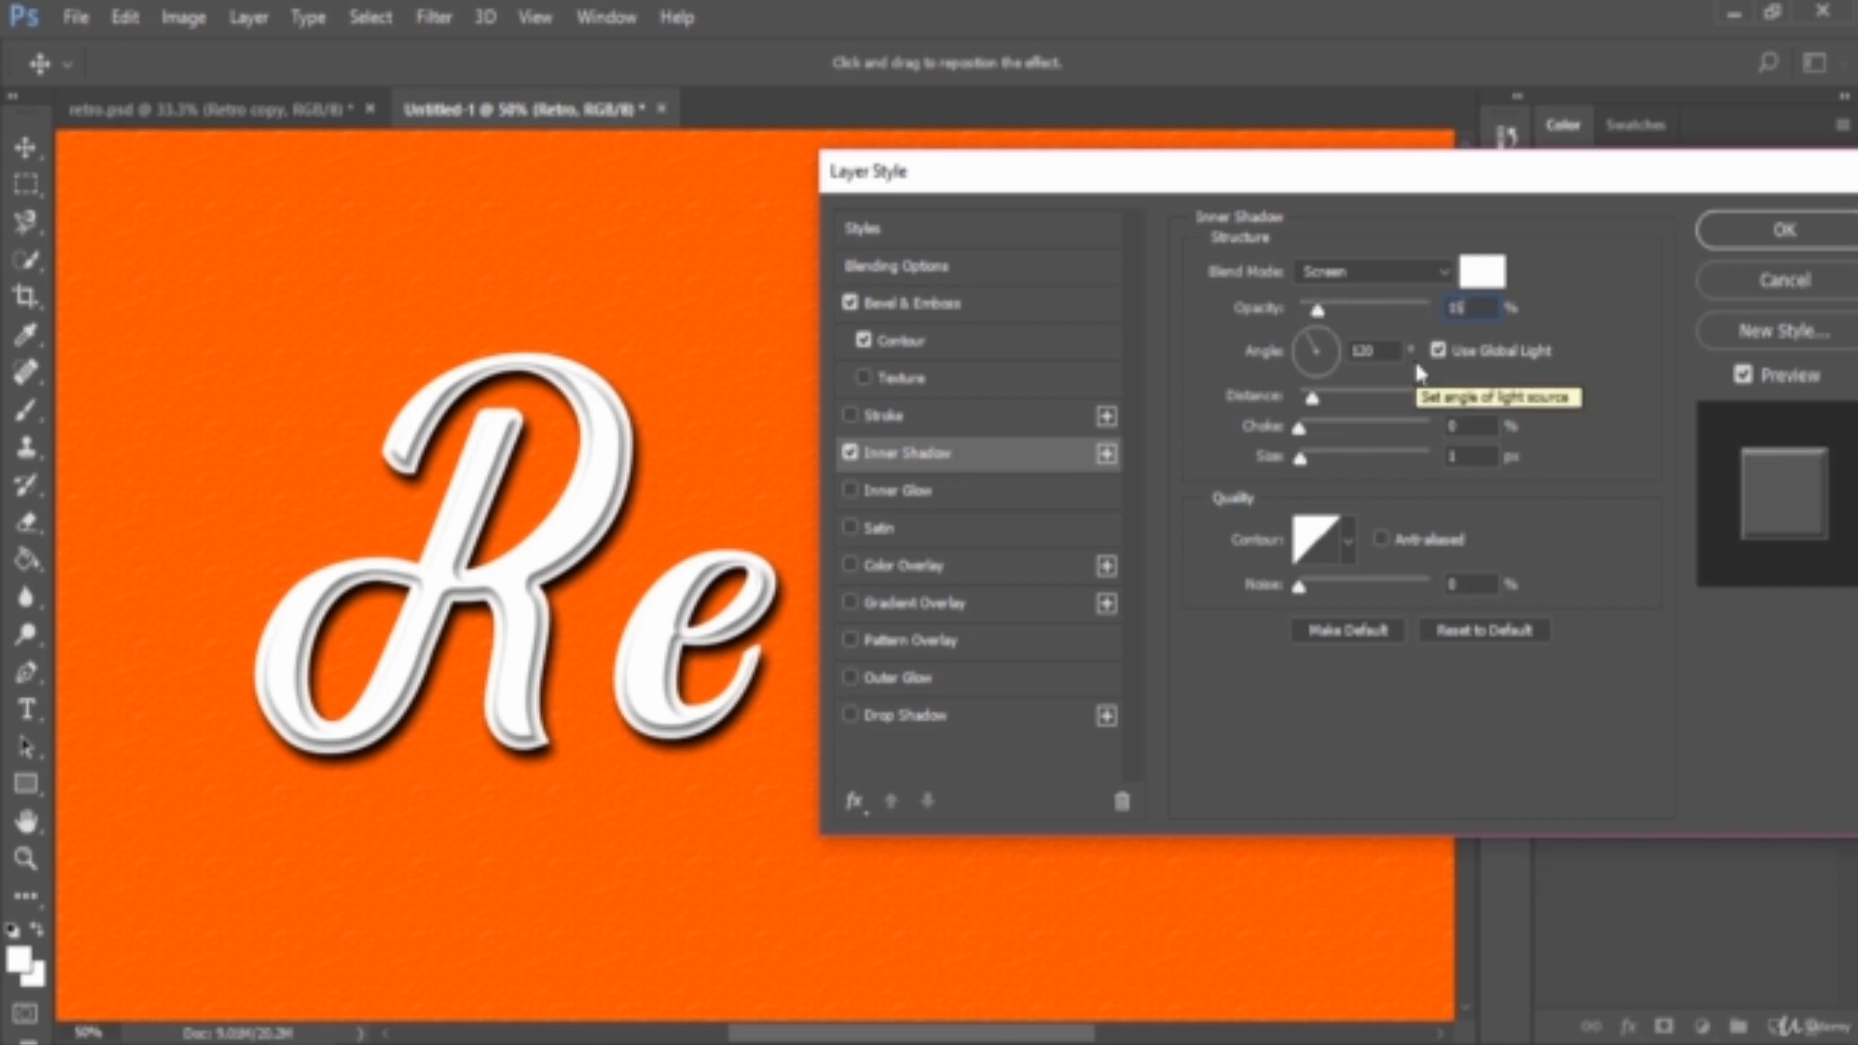
{"action": "left_click", "coordinate": [906, 308]}
{"action": "left_click_drag", "start_coordinate": [1419, 490], "coordinate": [1357, 493]}
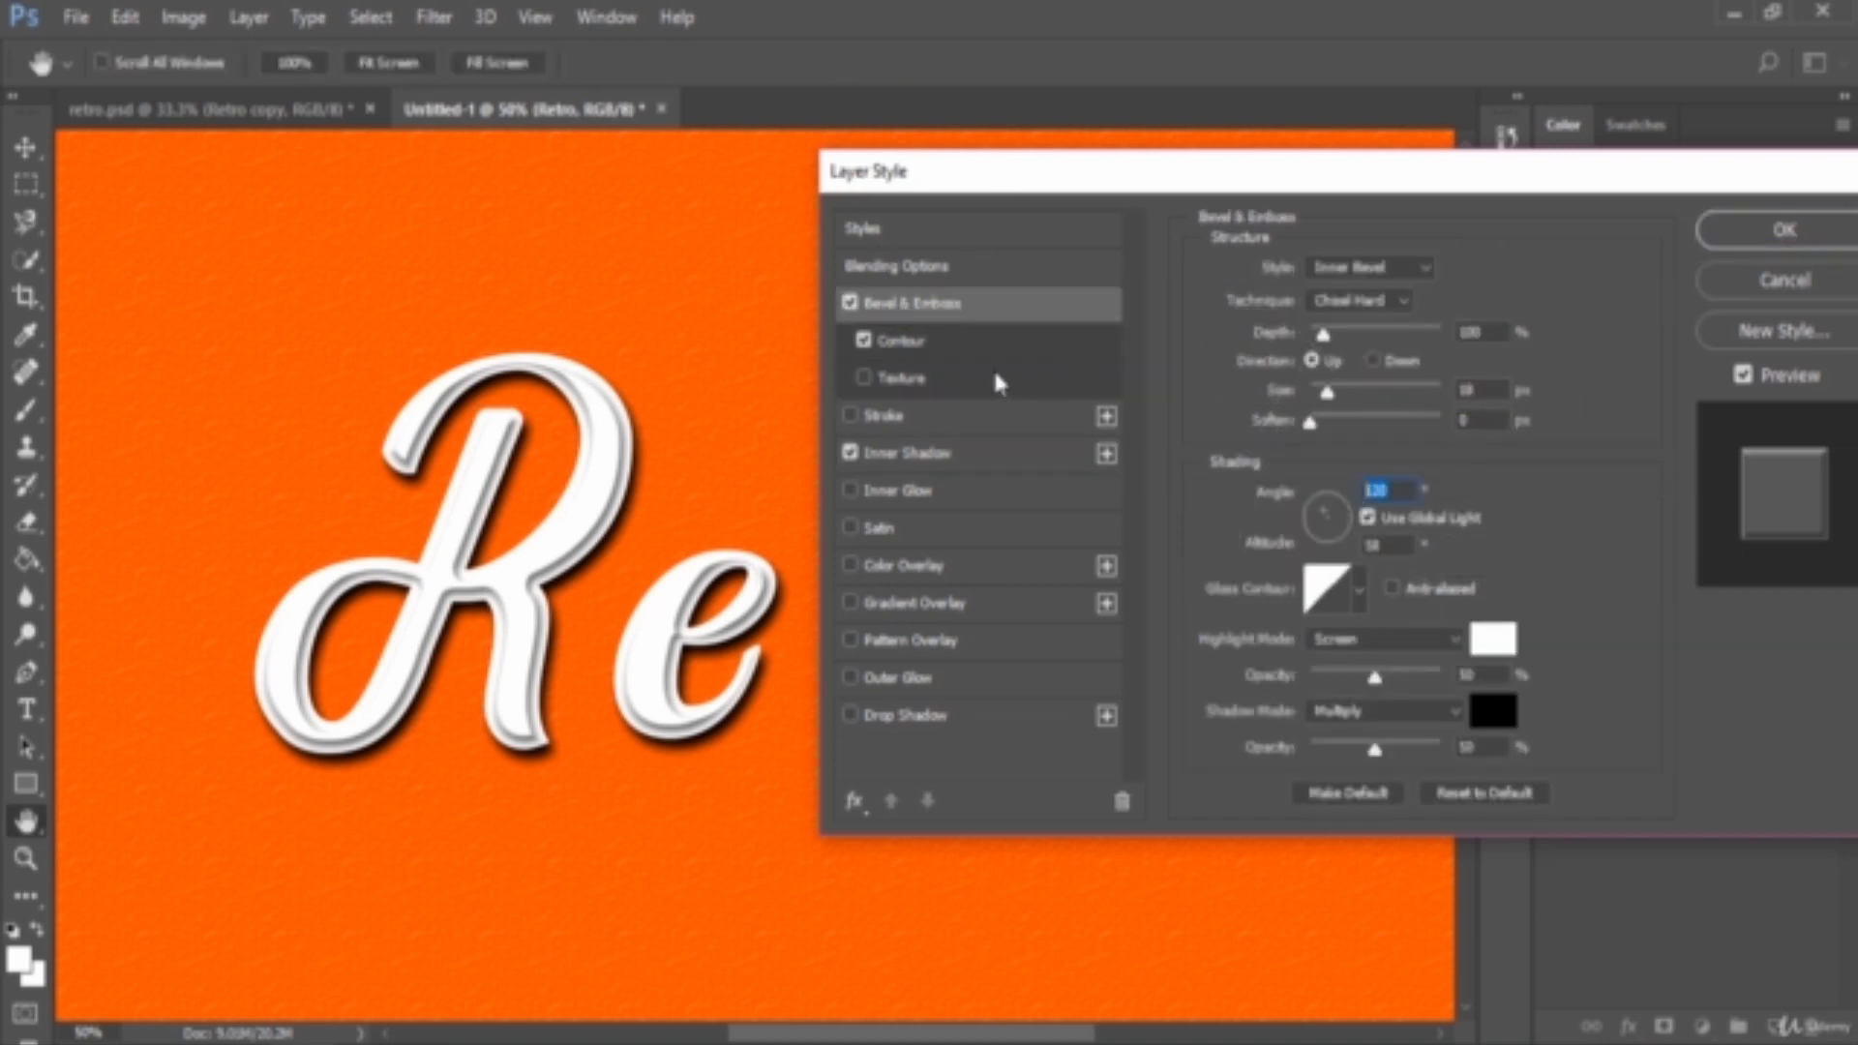
Step: Review the Inner Shadow's angle, distance, choke and size settings and compare them with the Bevel & Emboss settings
{"action": "left_click", "coordinate": [905, 455]}
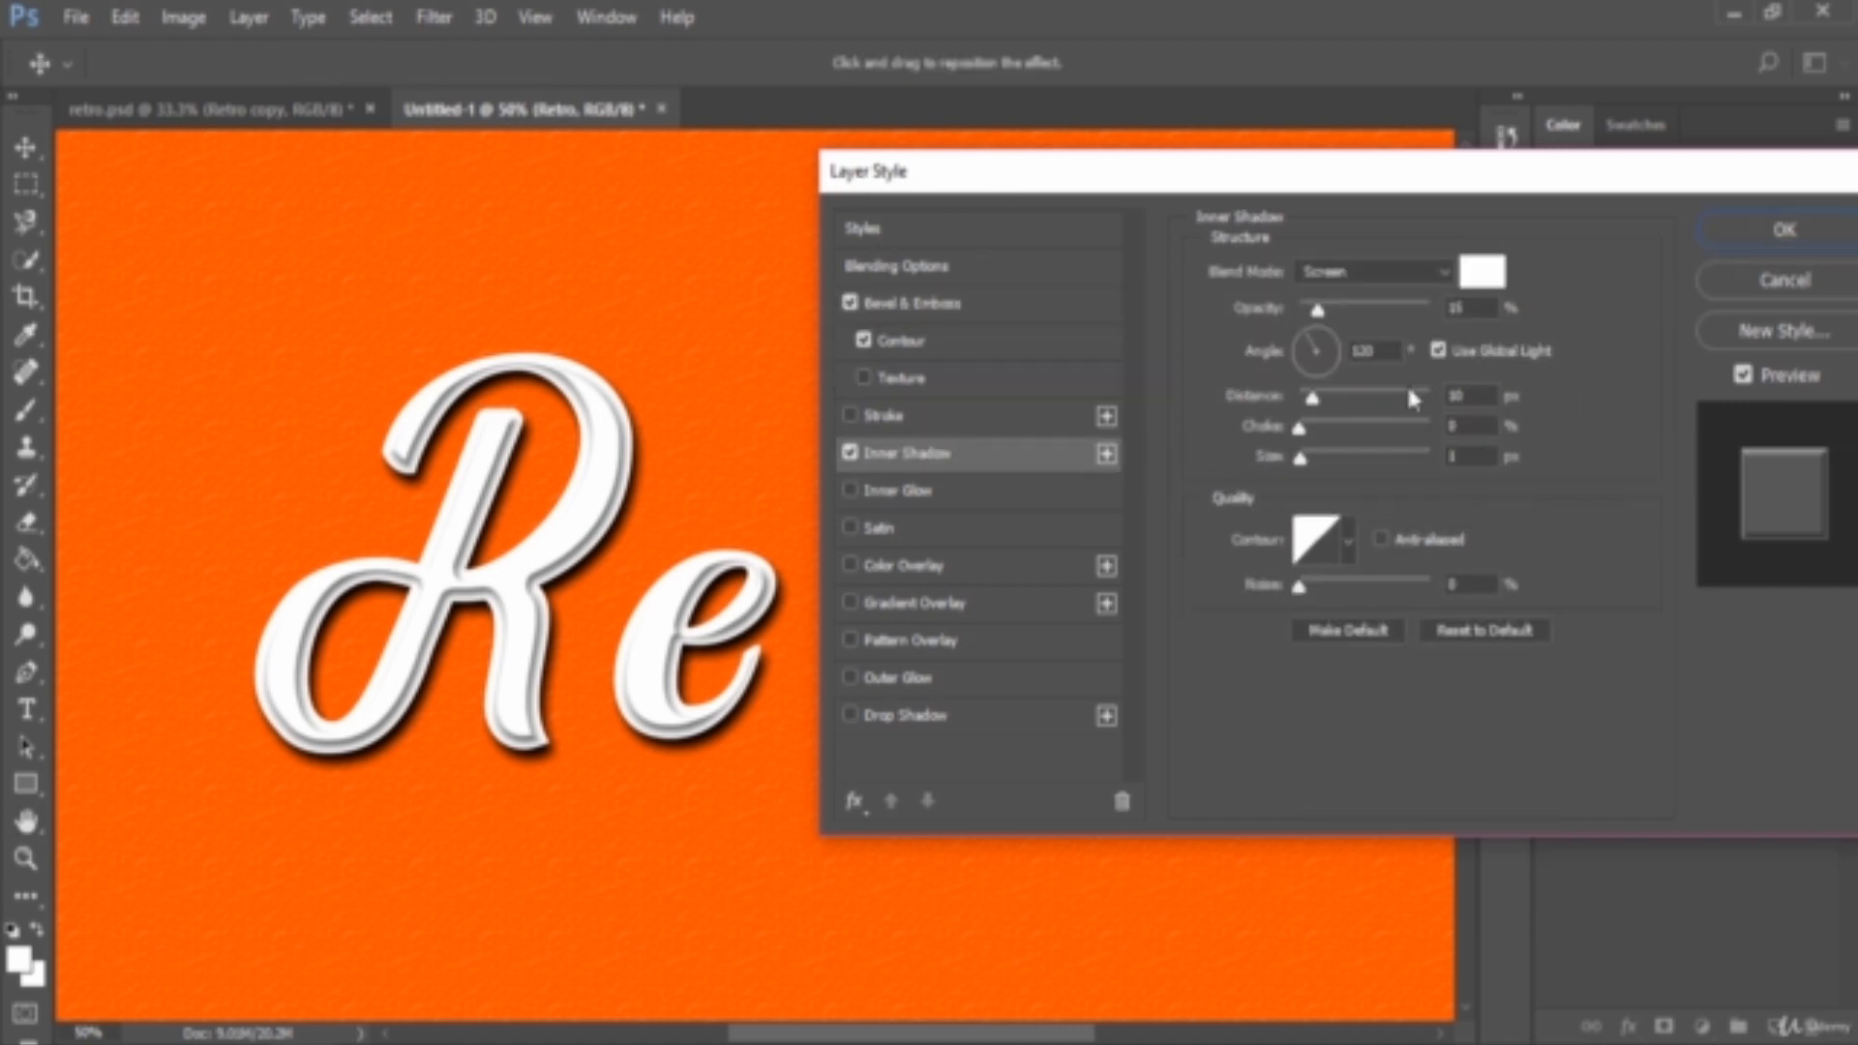
{"action": "left_click_drag", "start_coordinate": [1391, 352], "coordinate": [1335, 352]}
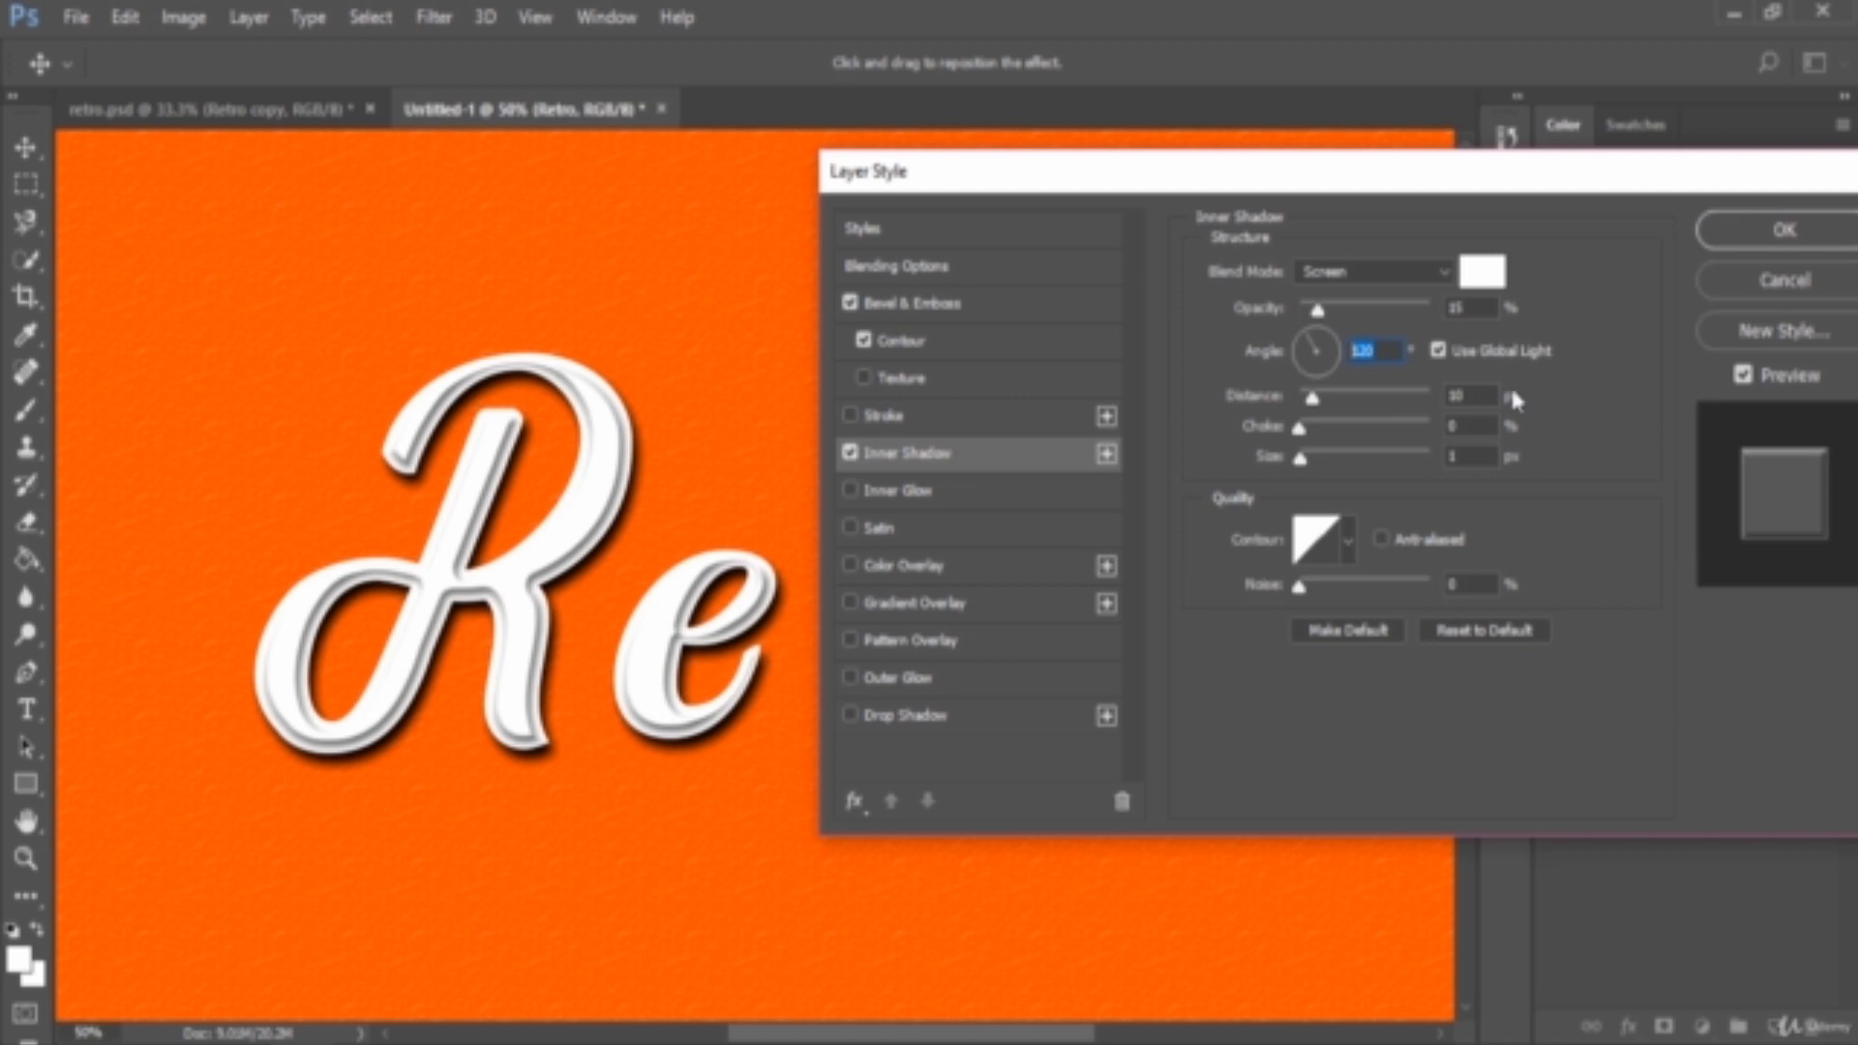
{"action": "left_click_drag", "start_coordinate": [1511, 397], "coordinate": [1419, 400]}
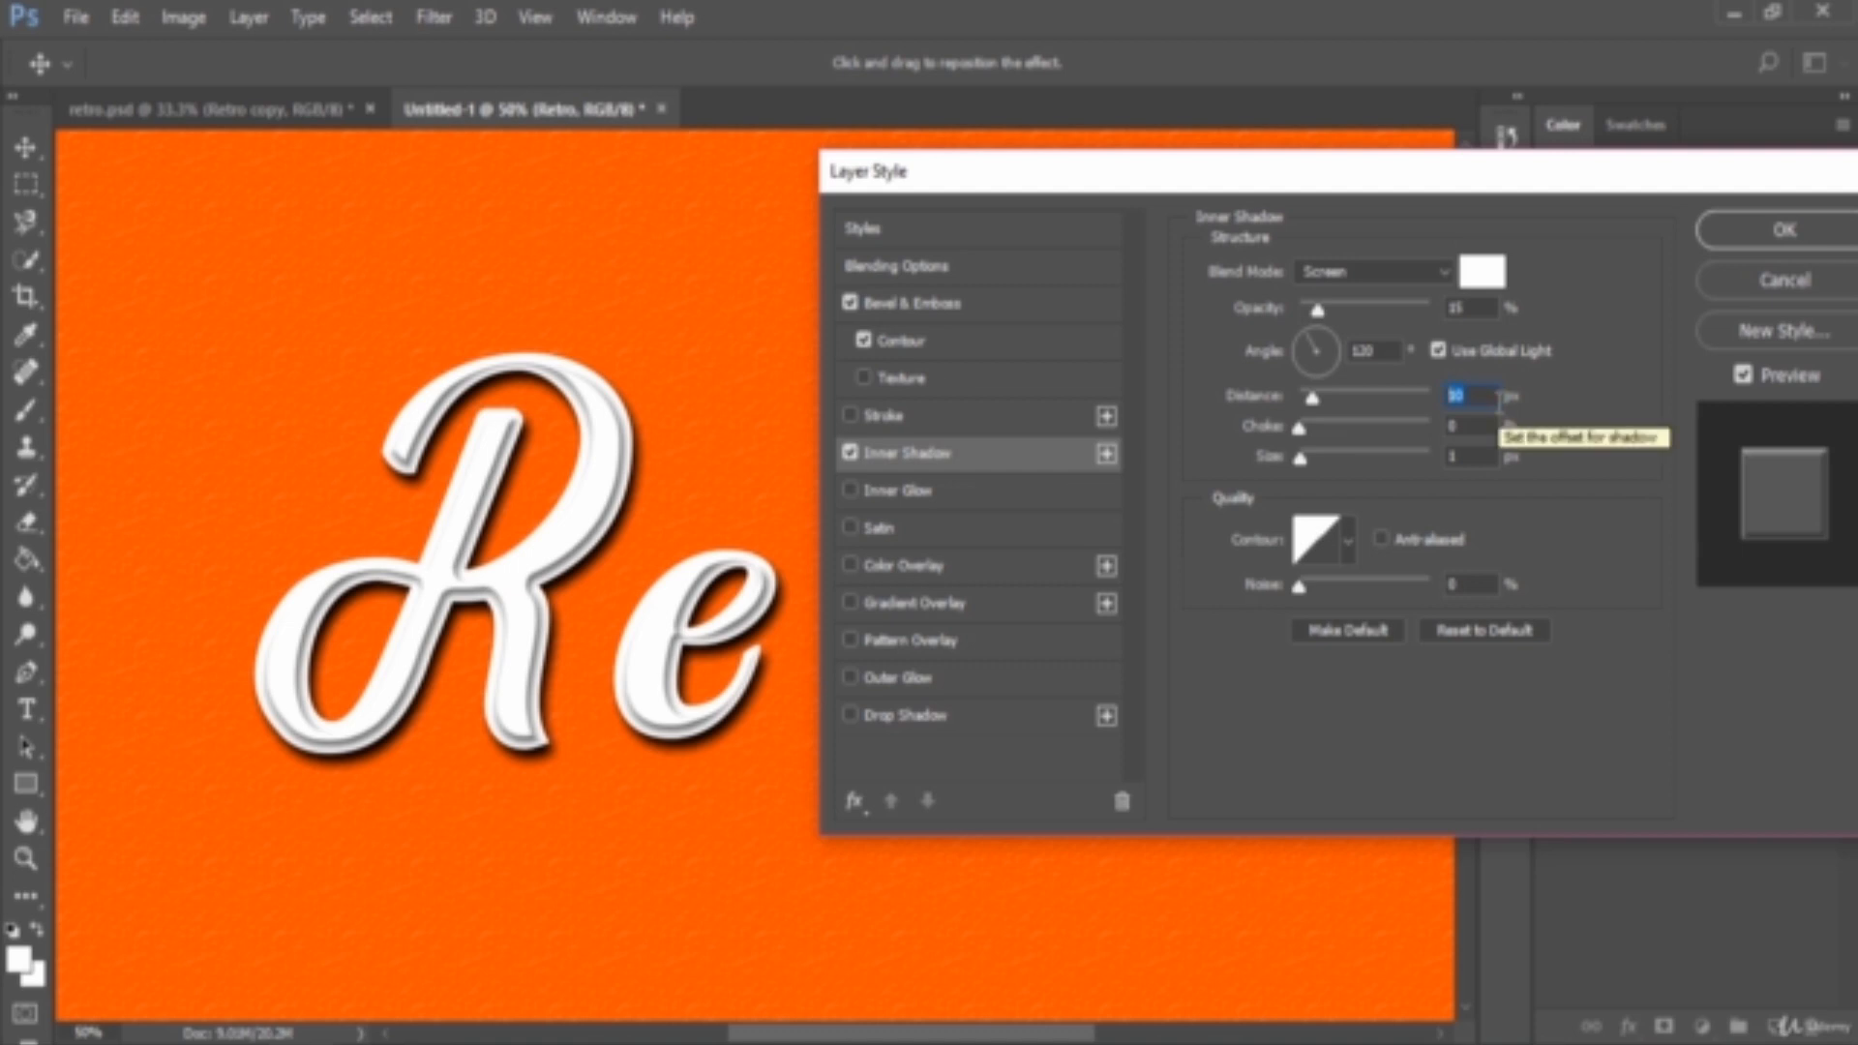
{"action": "left_click", "coordinate": [950, 300]}
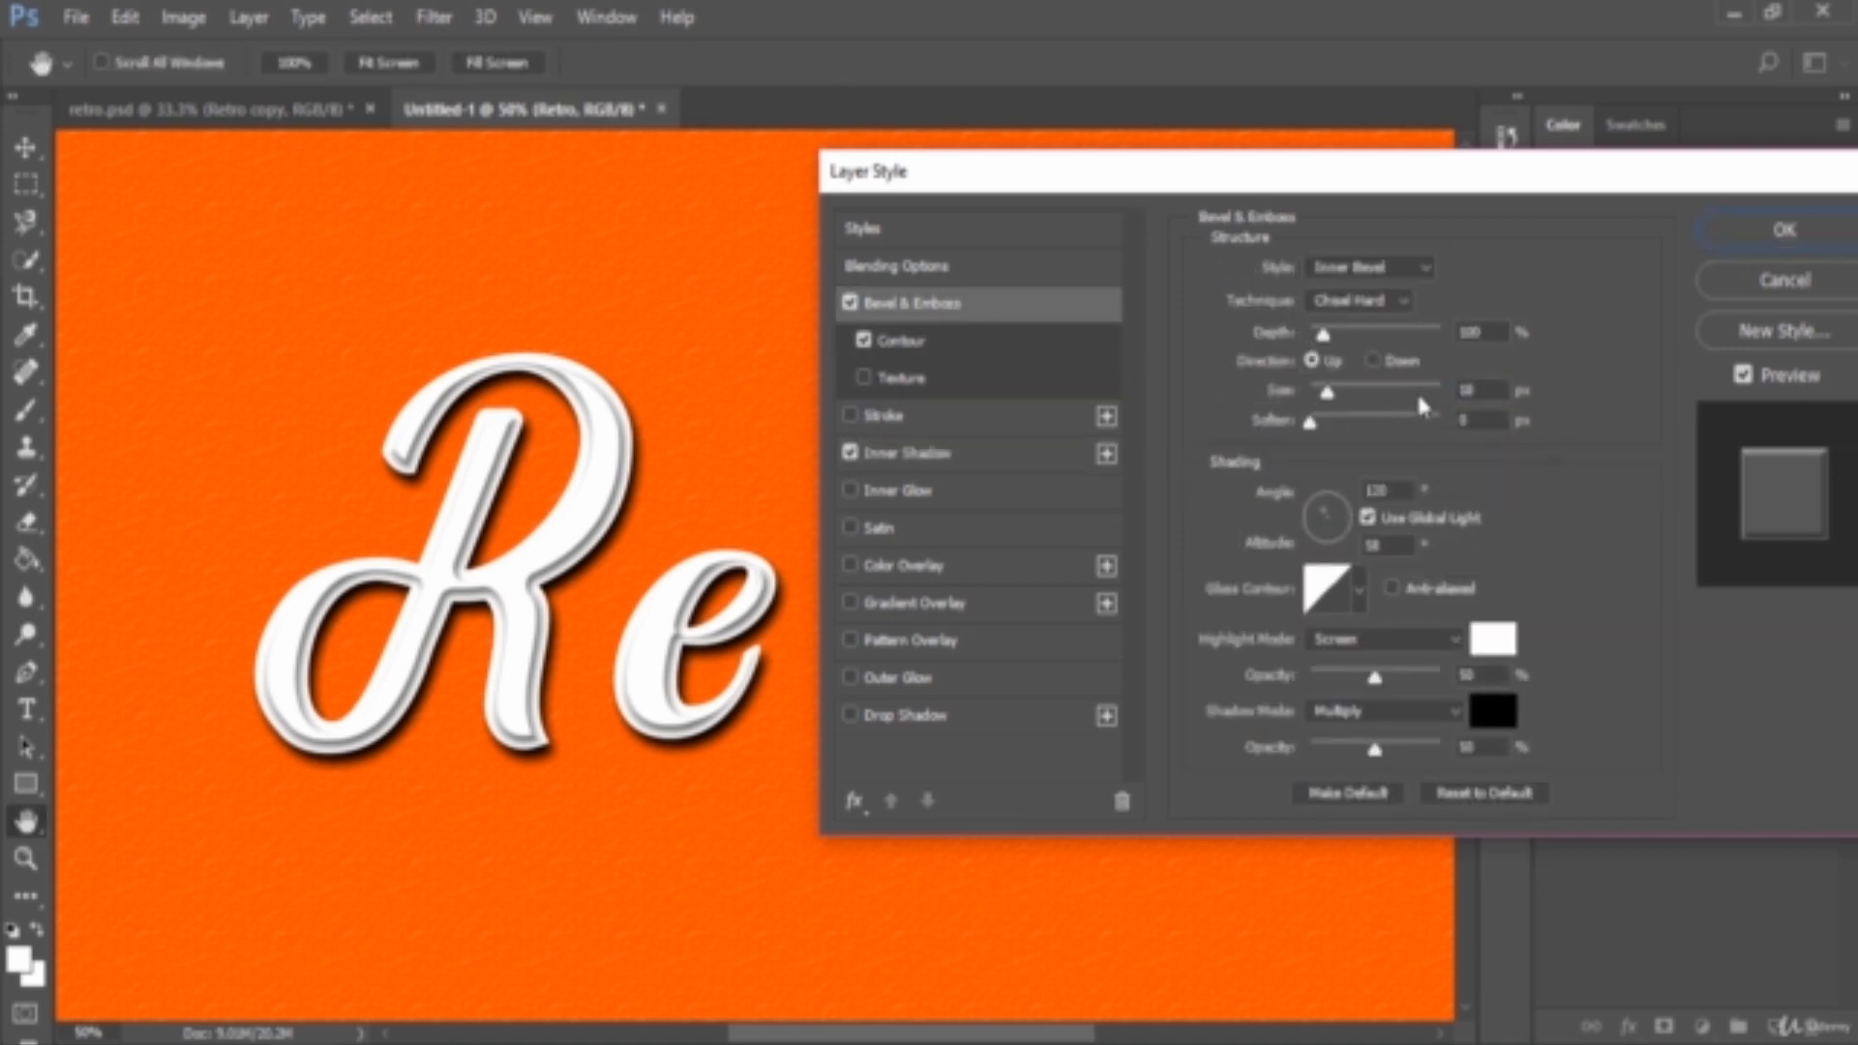
{"action": "left_click", "coordinate": [944, 456]}
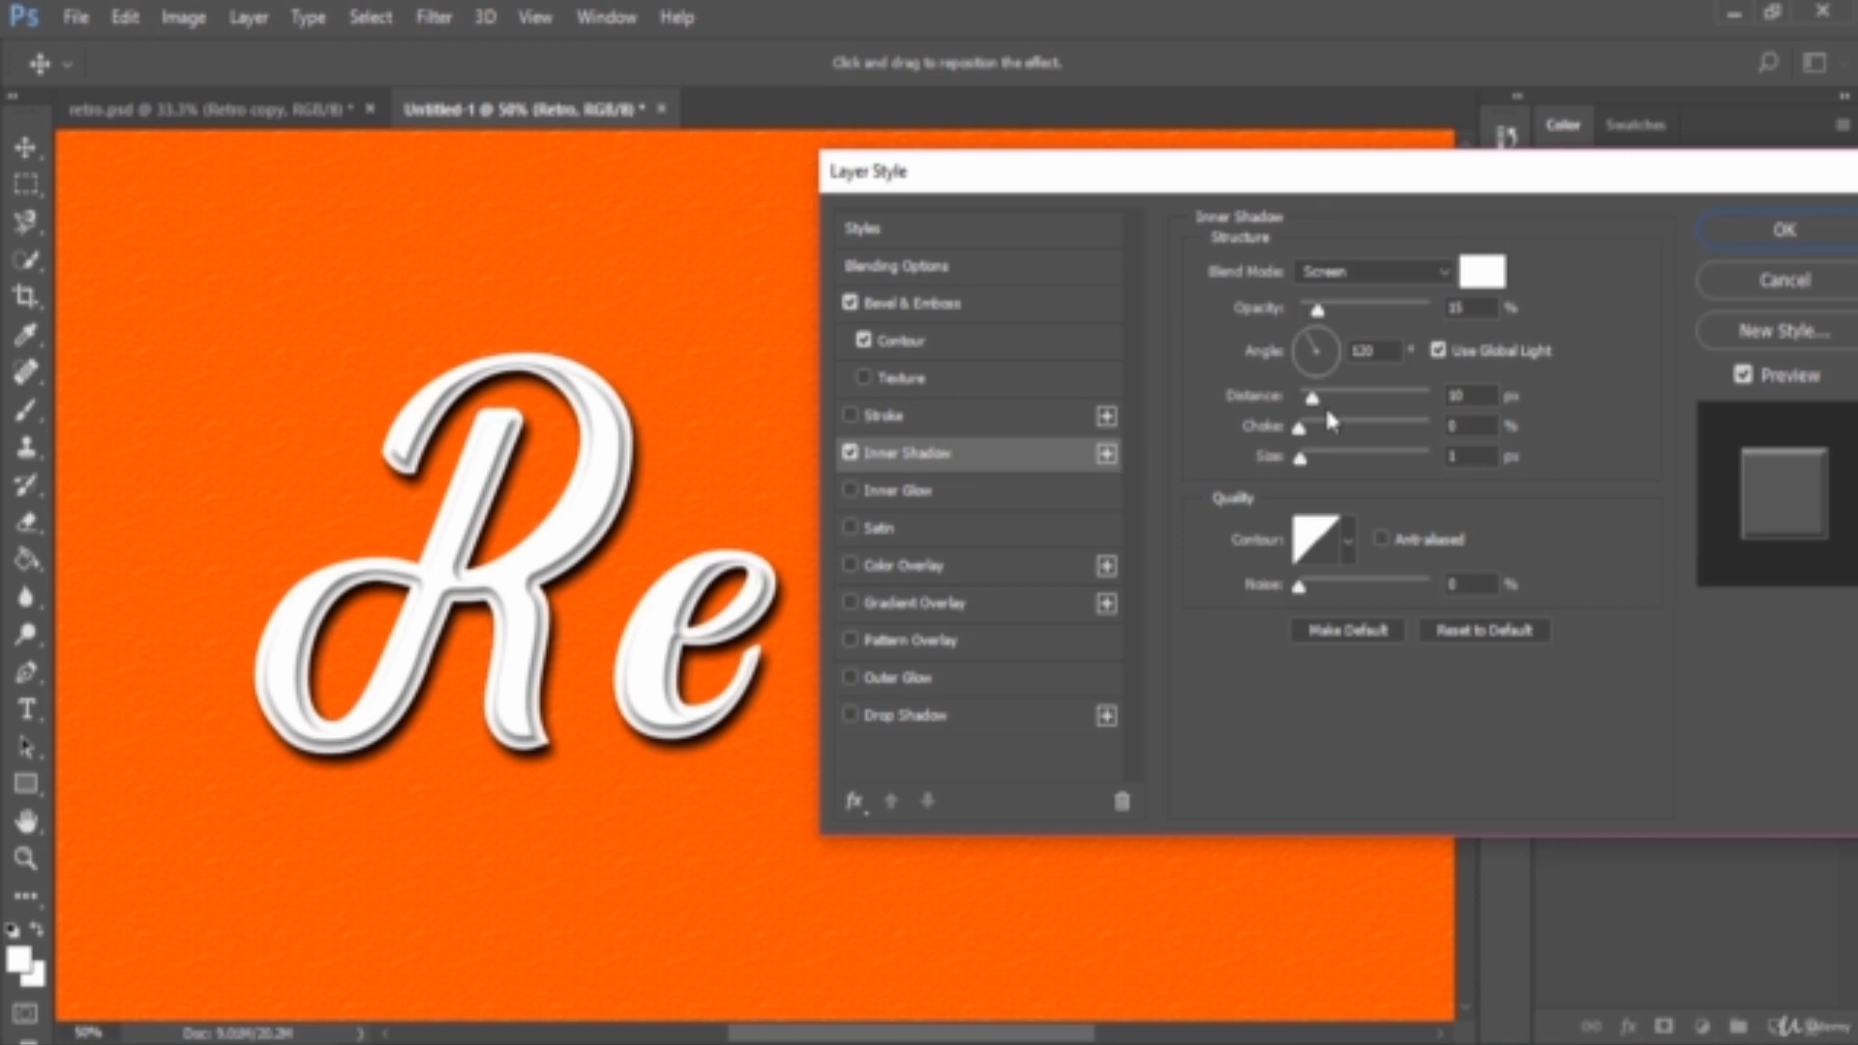
{"action": "left_click", "coordinate": [1467, 456]}
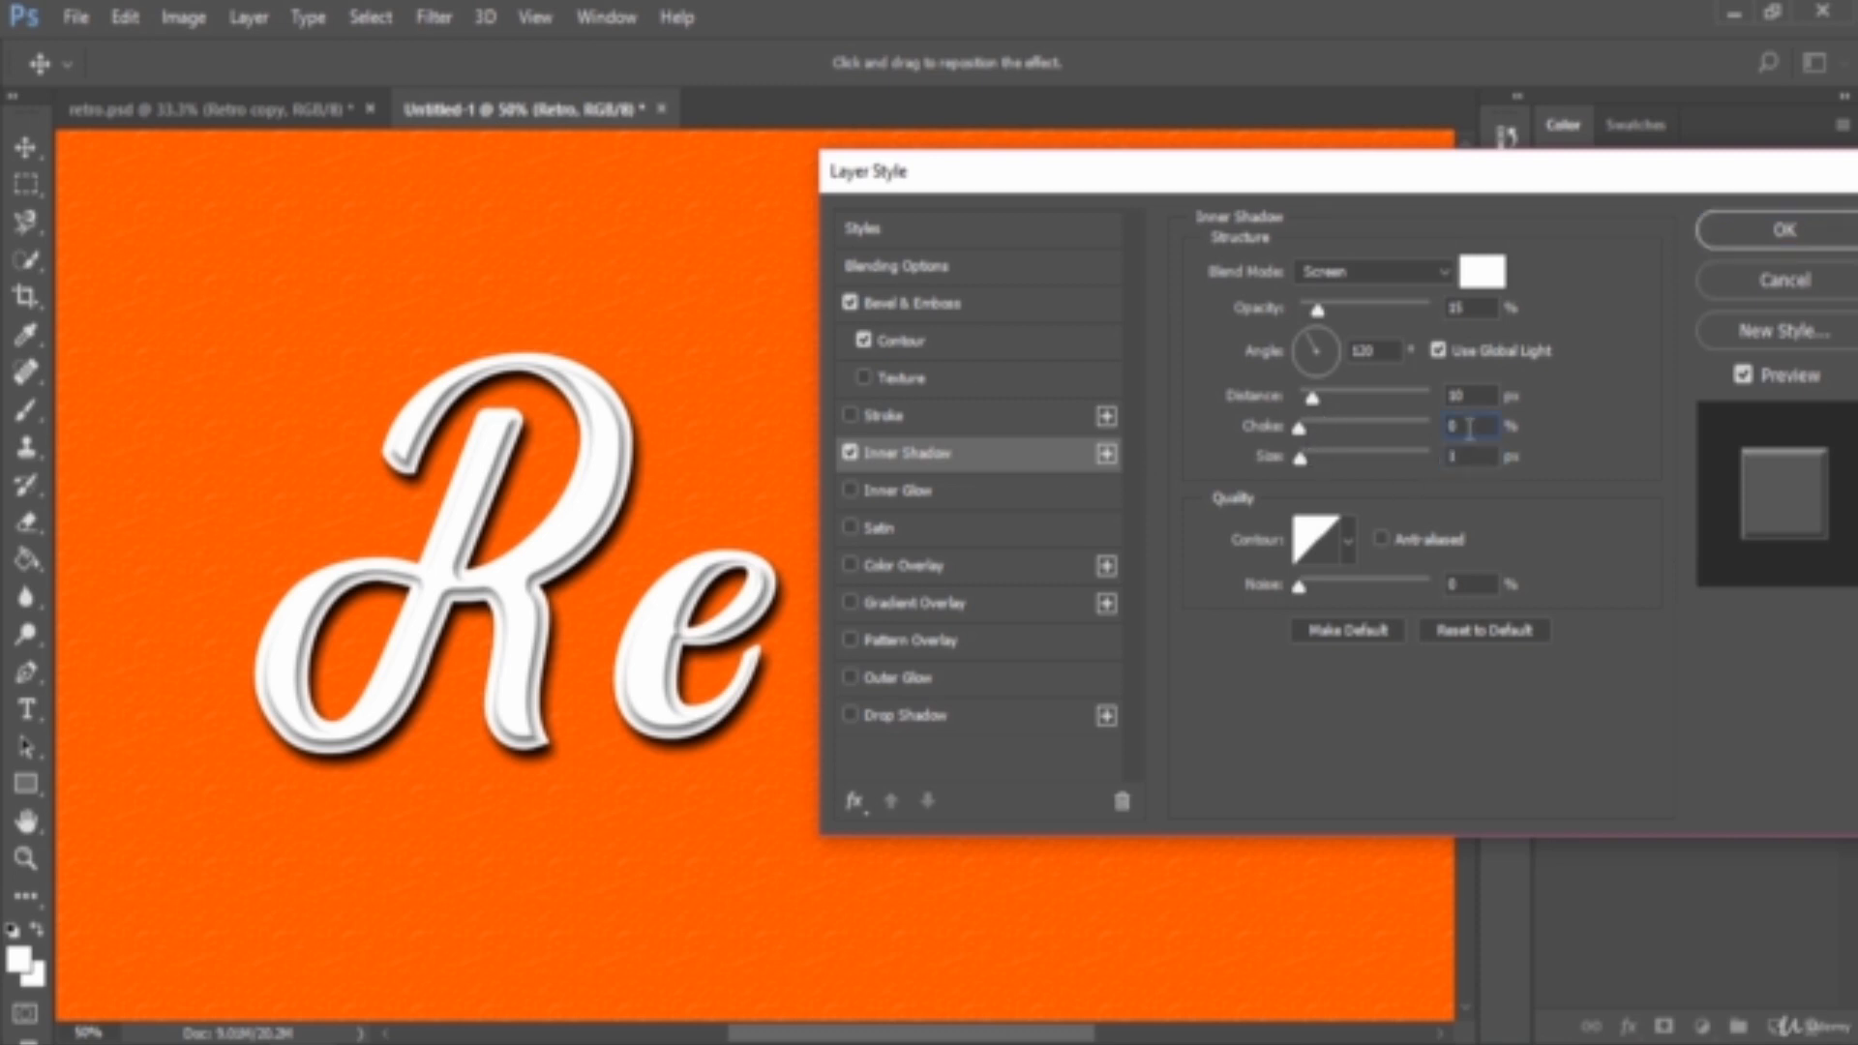
{"action": "left_click", "coordinate": [1469, 426]}
{"action": "left_click", "coordinate": [1475, 455]}
Step: Look through the contour presets for the Inner Shadow and choose Linear
{"action": "left_click", "coordinate": [1348, 544]}
{"action": "scroll", "coordinate": [1348, 610], "scroll_direction": "up", "scroll_amount": 3}
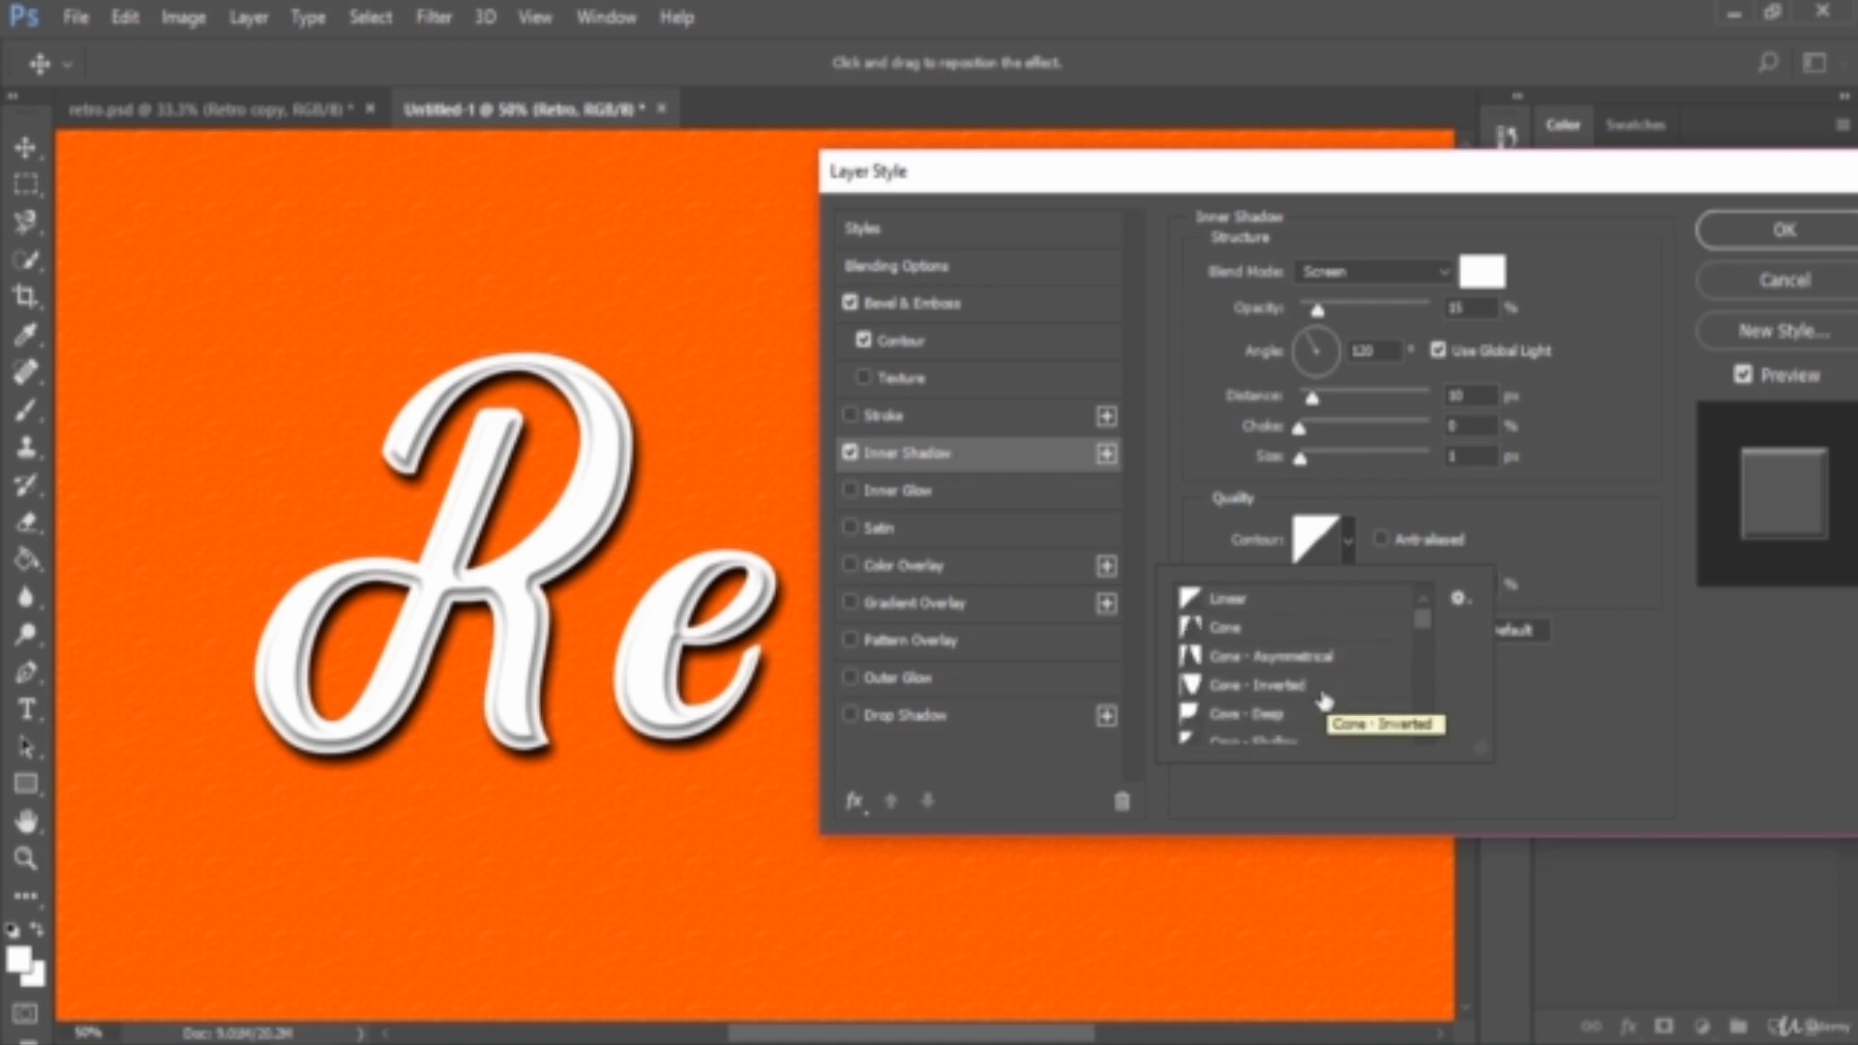
{"action": "left_click", "coordinate": [1312, 685]}
{"action": "left_click", "coordinate": [1302, 602]}
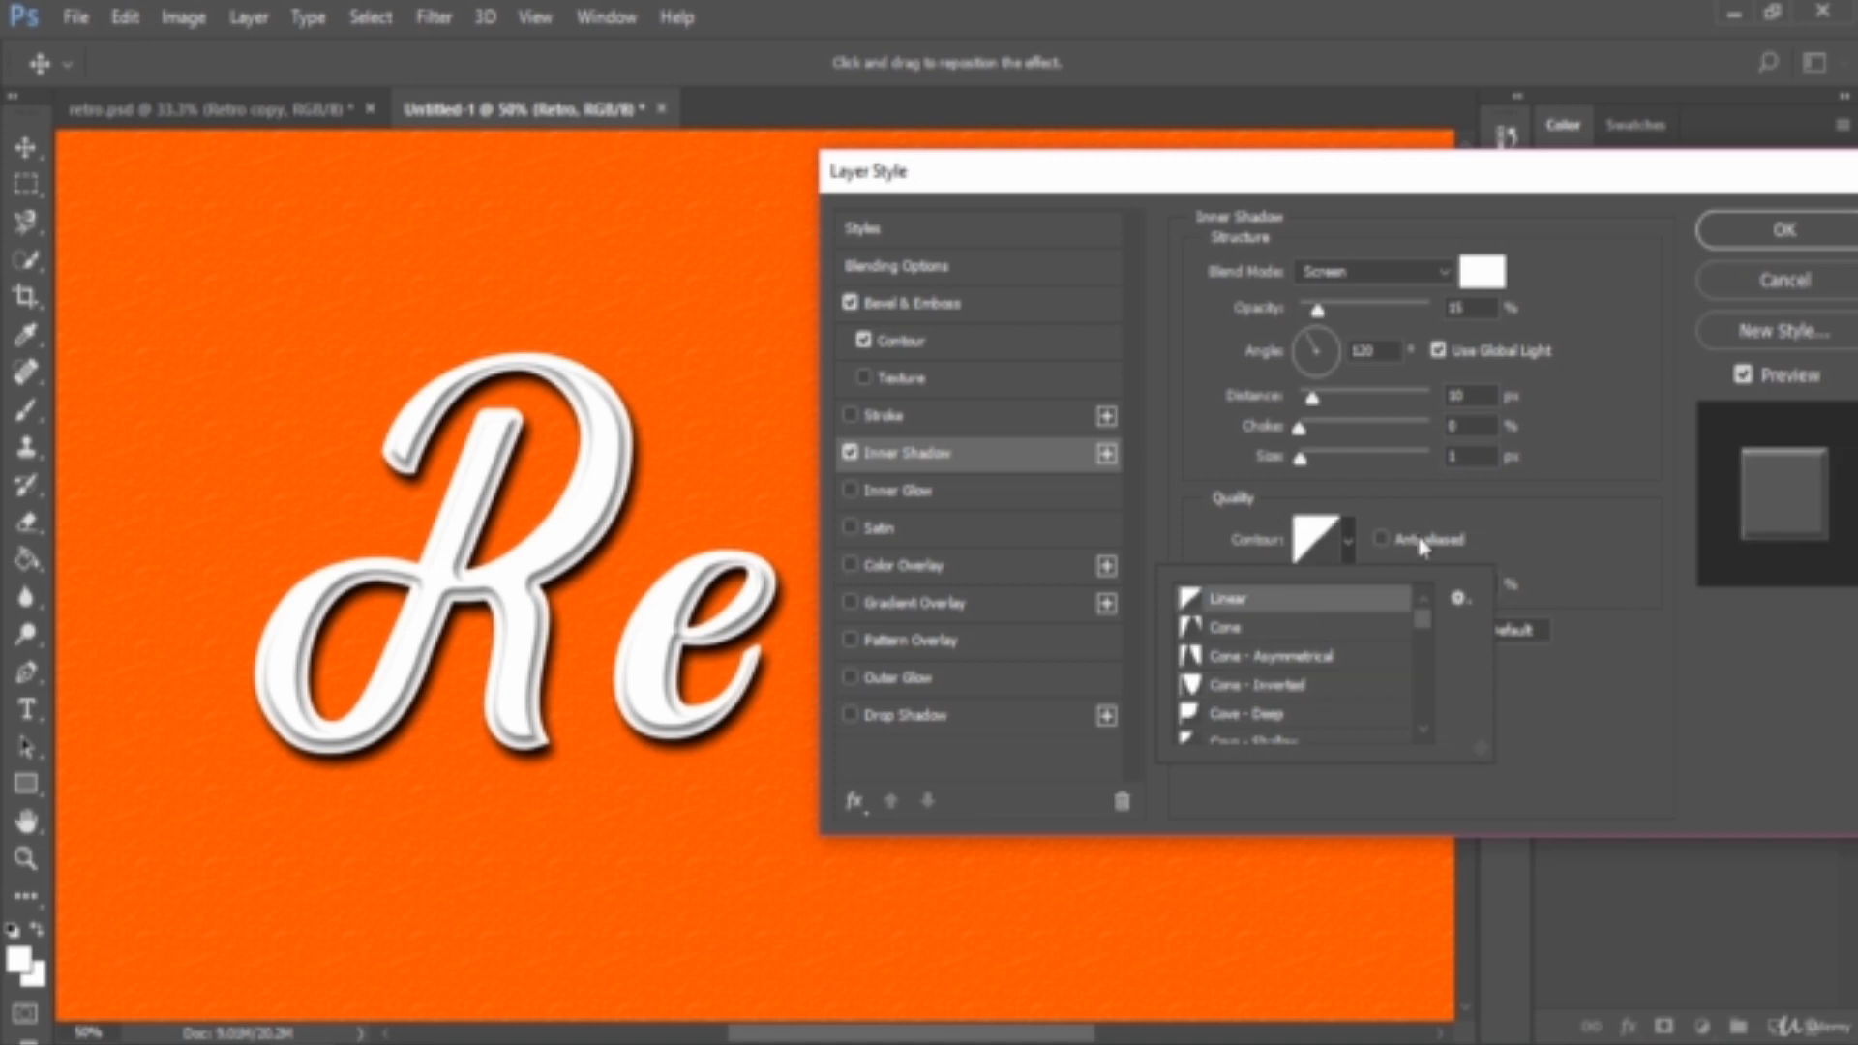
{"action": "left_click", "coordinate": [1545, 492]}
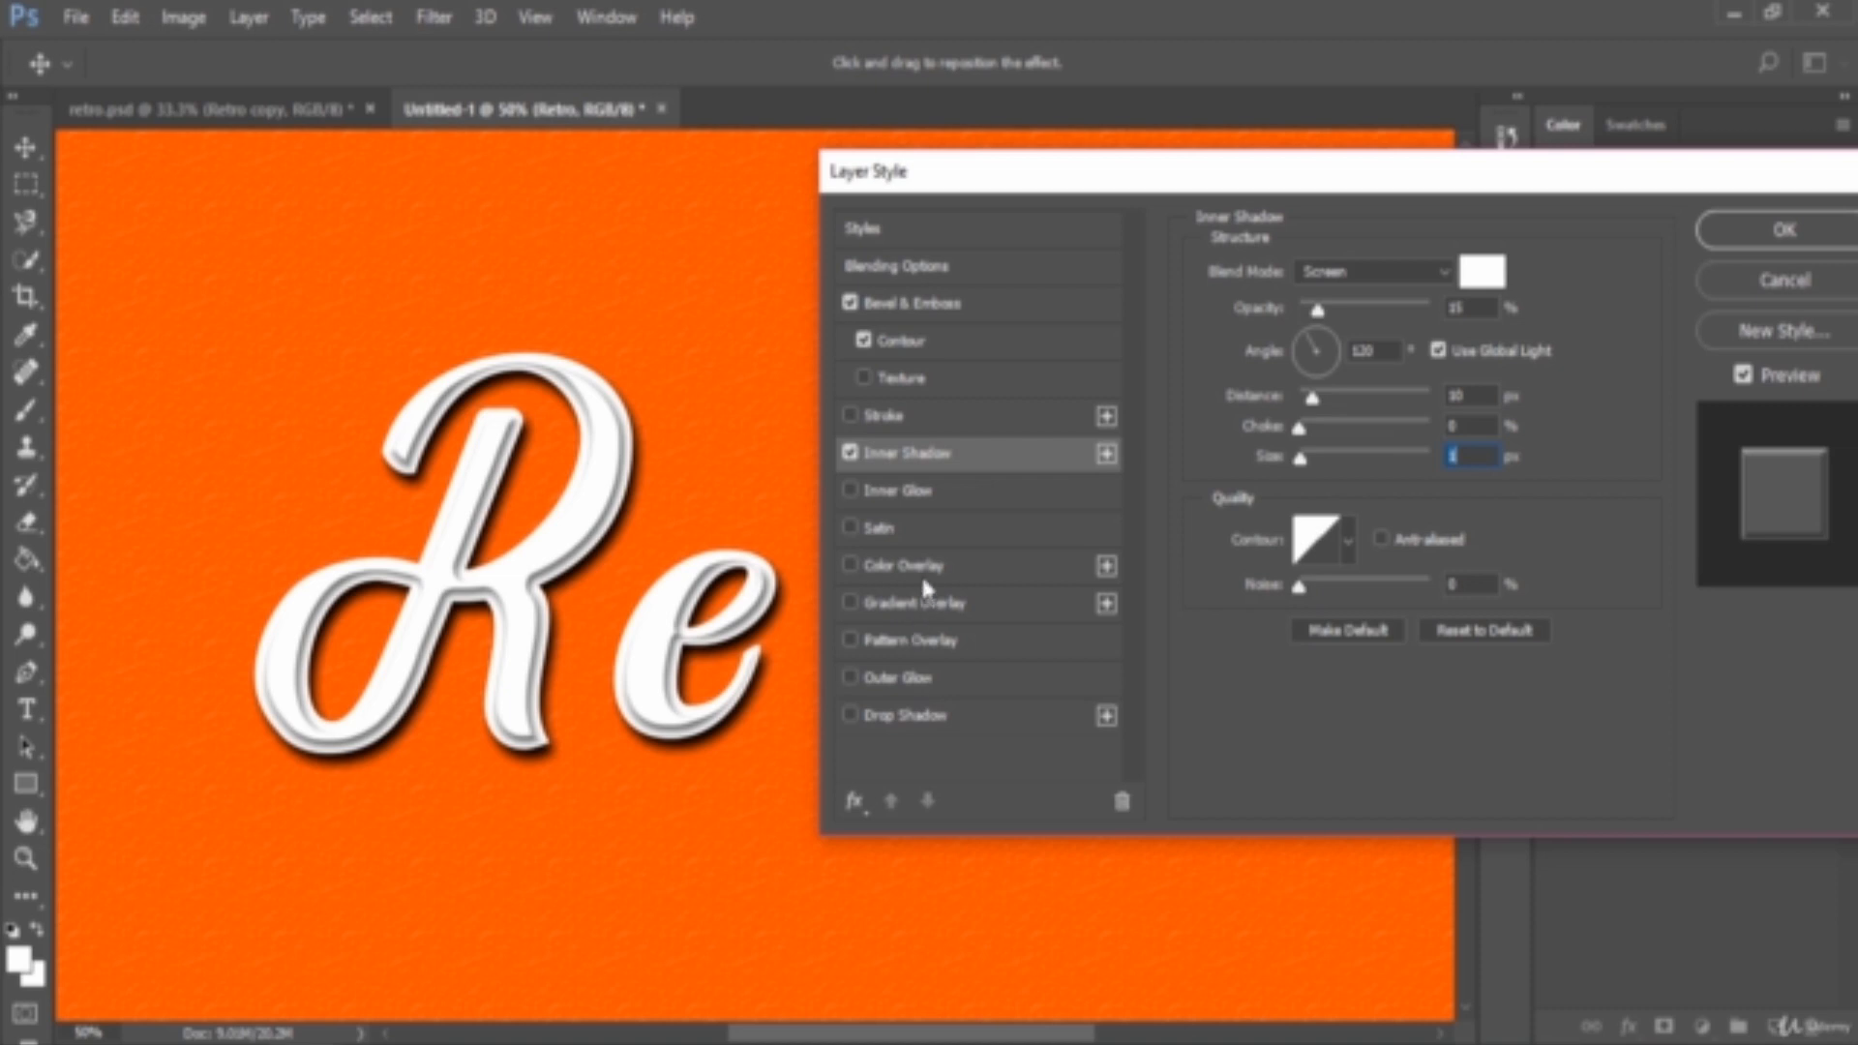
Step: Add a Gradient Overlay to the Retro layer using the Spectrum gradient preset, trying Transparent Rainbow for comparison
{"action": "left_click", "coordinate": [930, 609]}
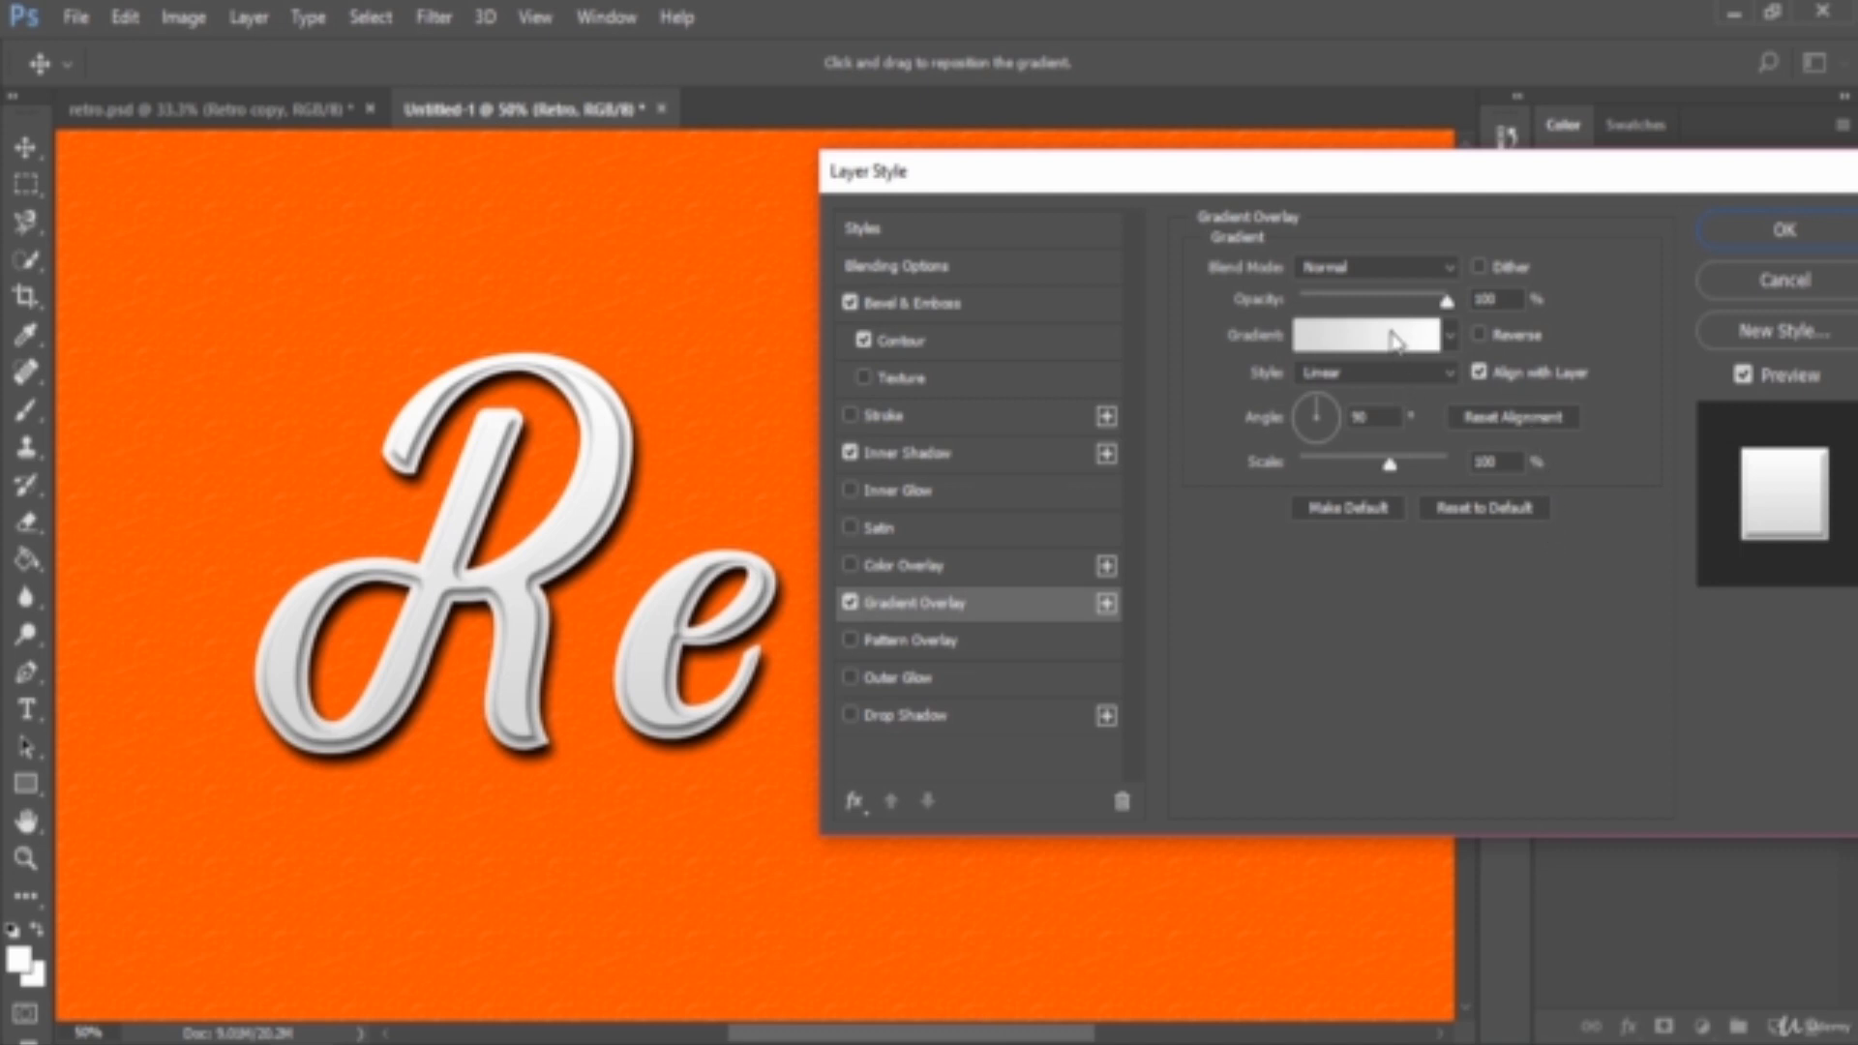
{"action": "left_click", "coordinate": [1394, 339]}
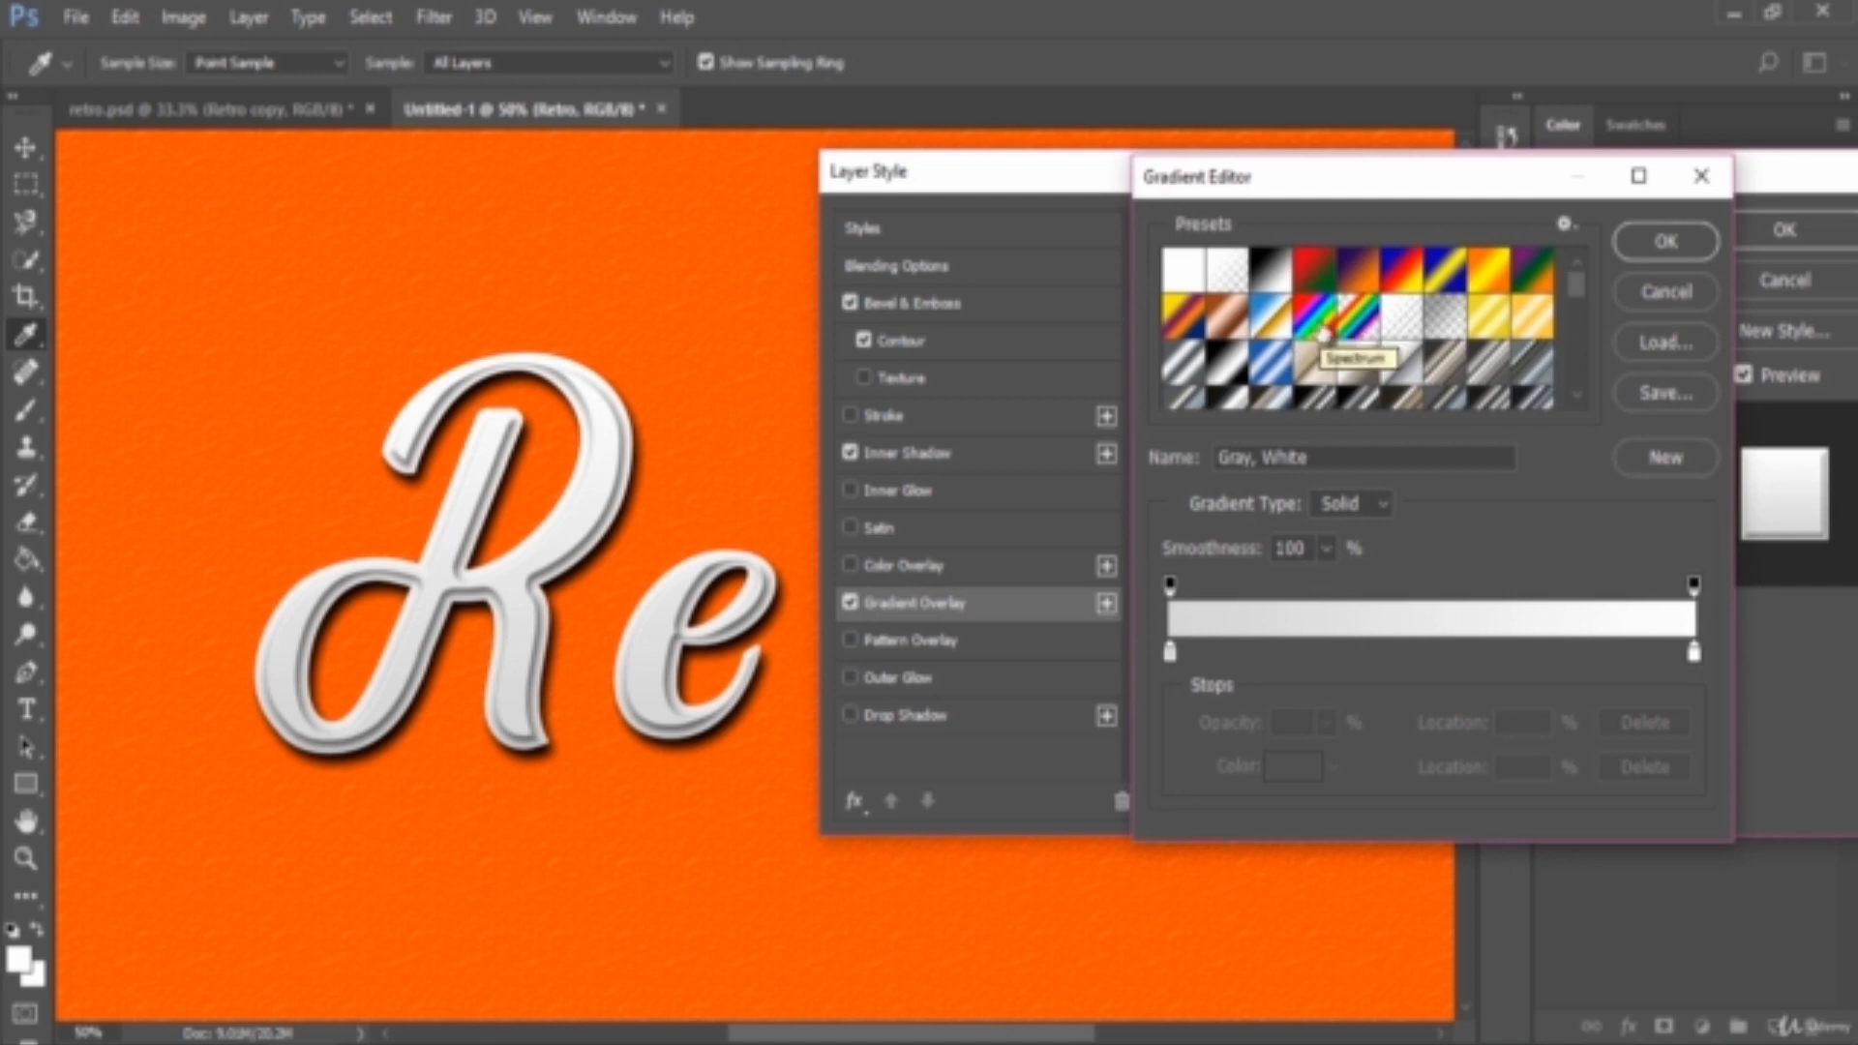
{"action": "left_click", "coordinate": [1324, 333]}
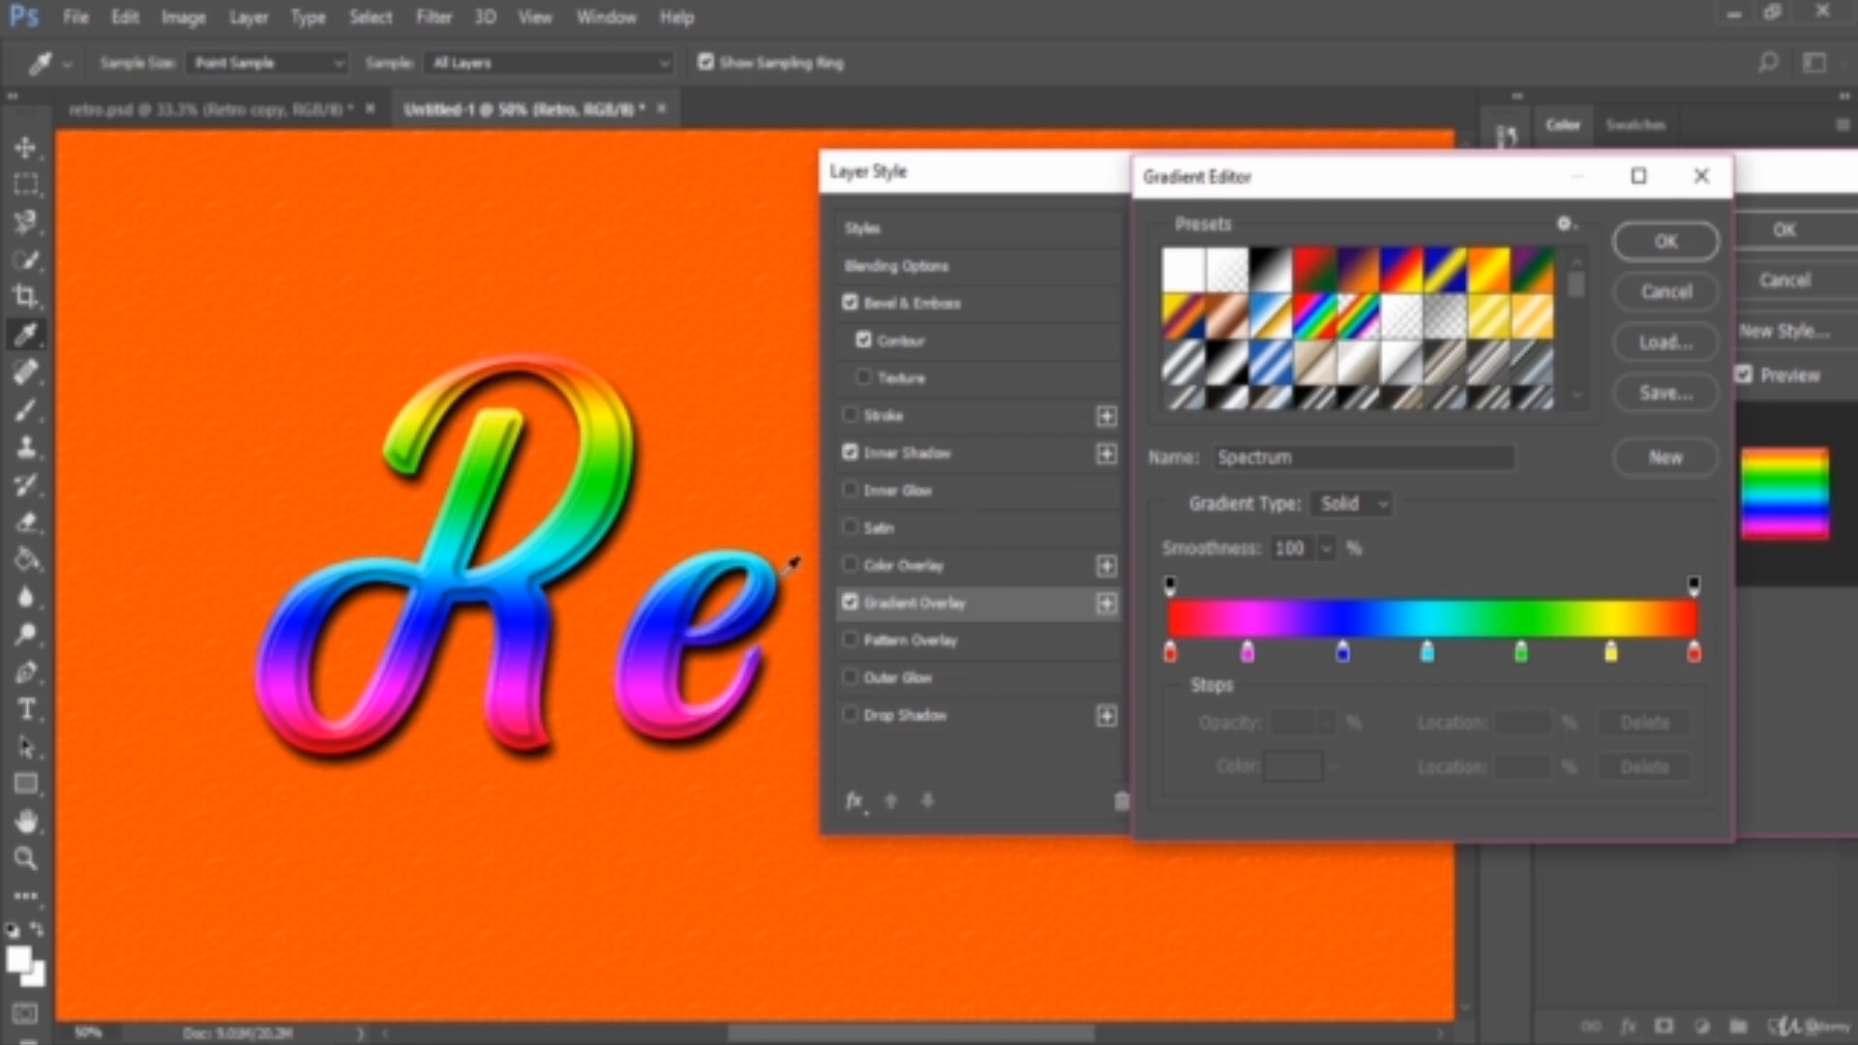
{"action": "left_click", "coordinate": [1358, 330]}
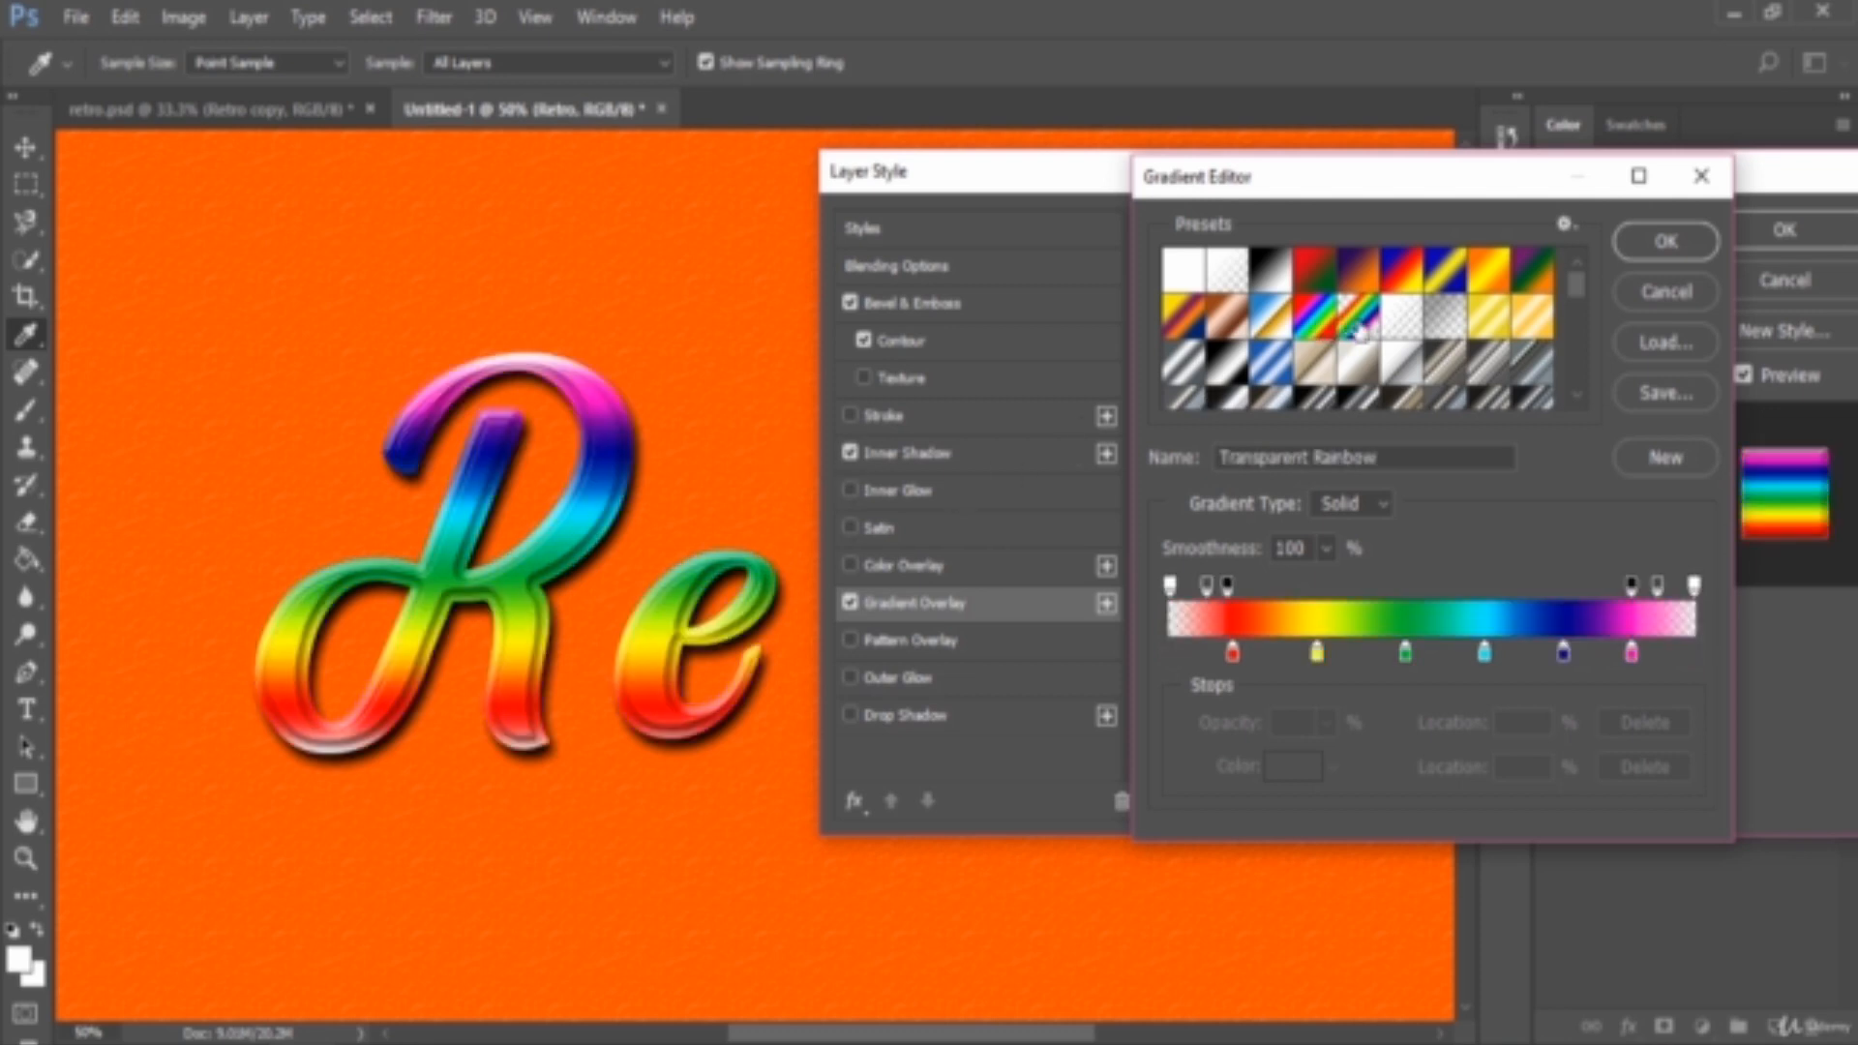
{"action": "left_click", "coordinate": [1314, 339]}
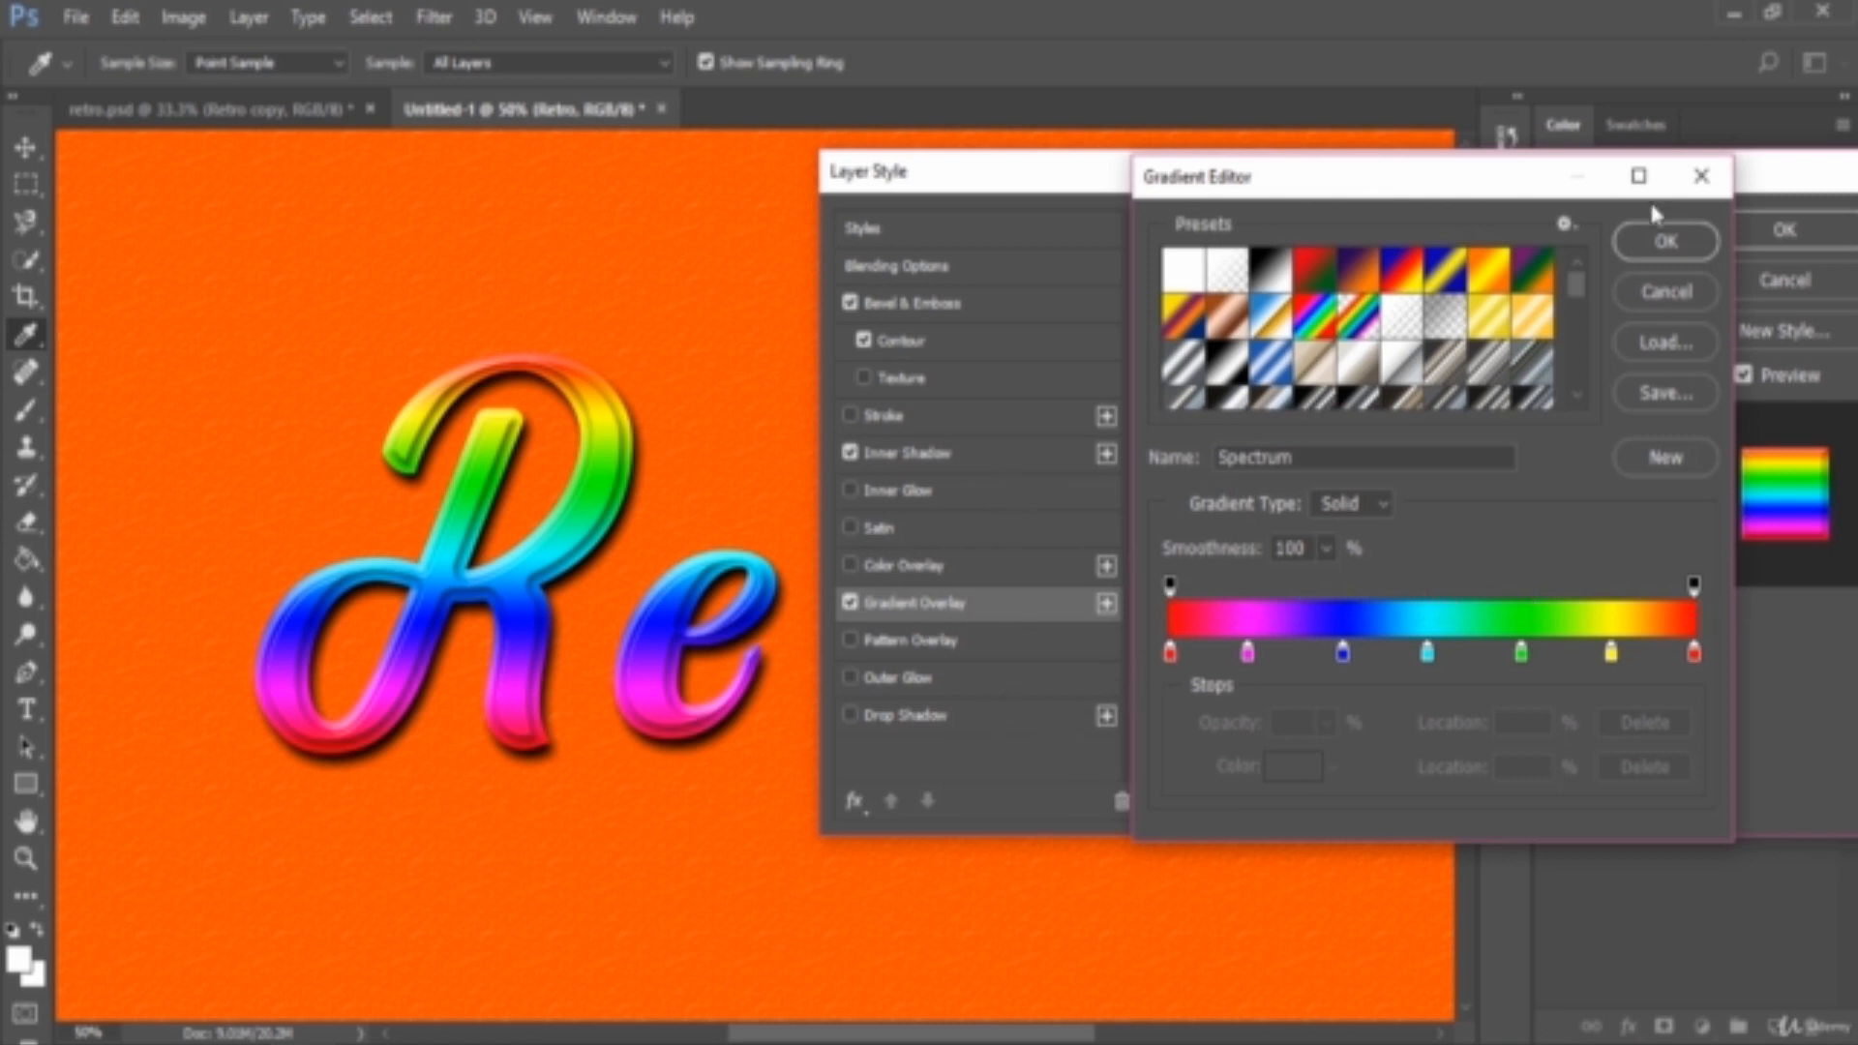
{"action": "left_click", "coordinate": [1682, 246]}
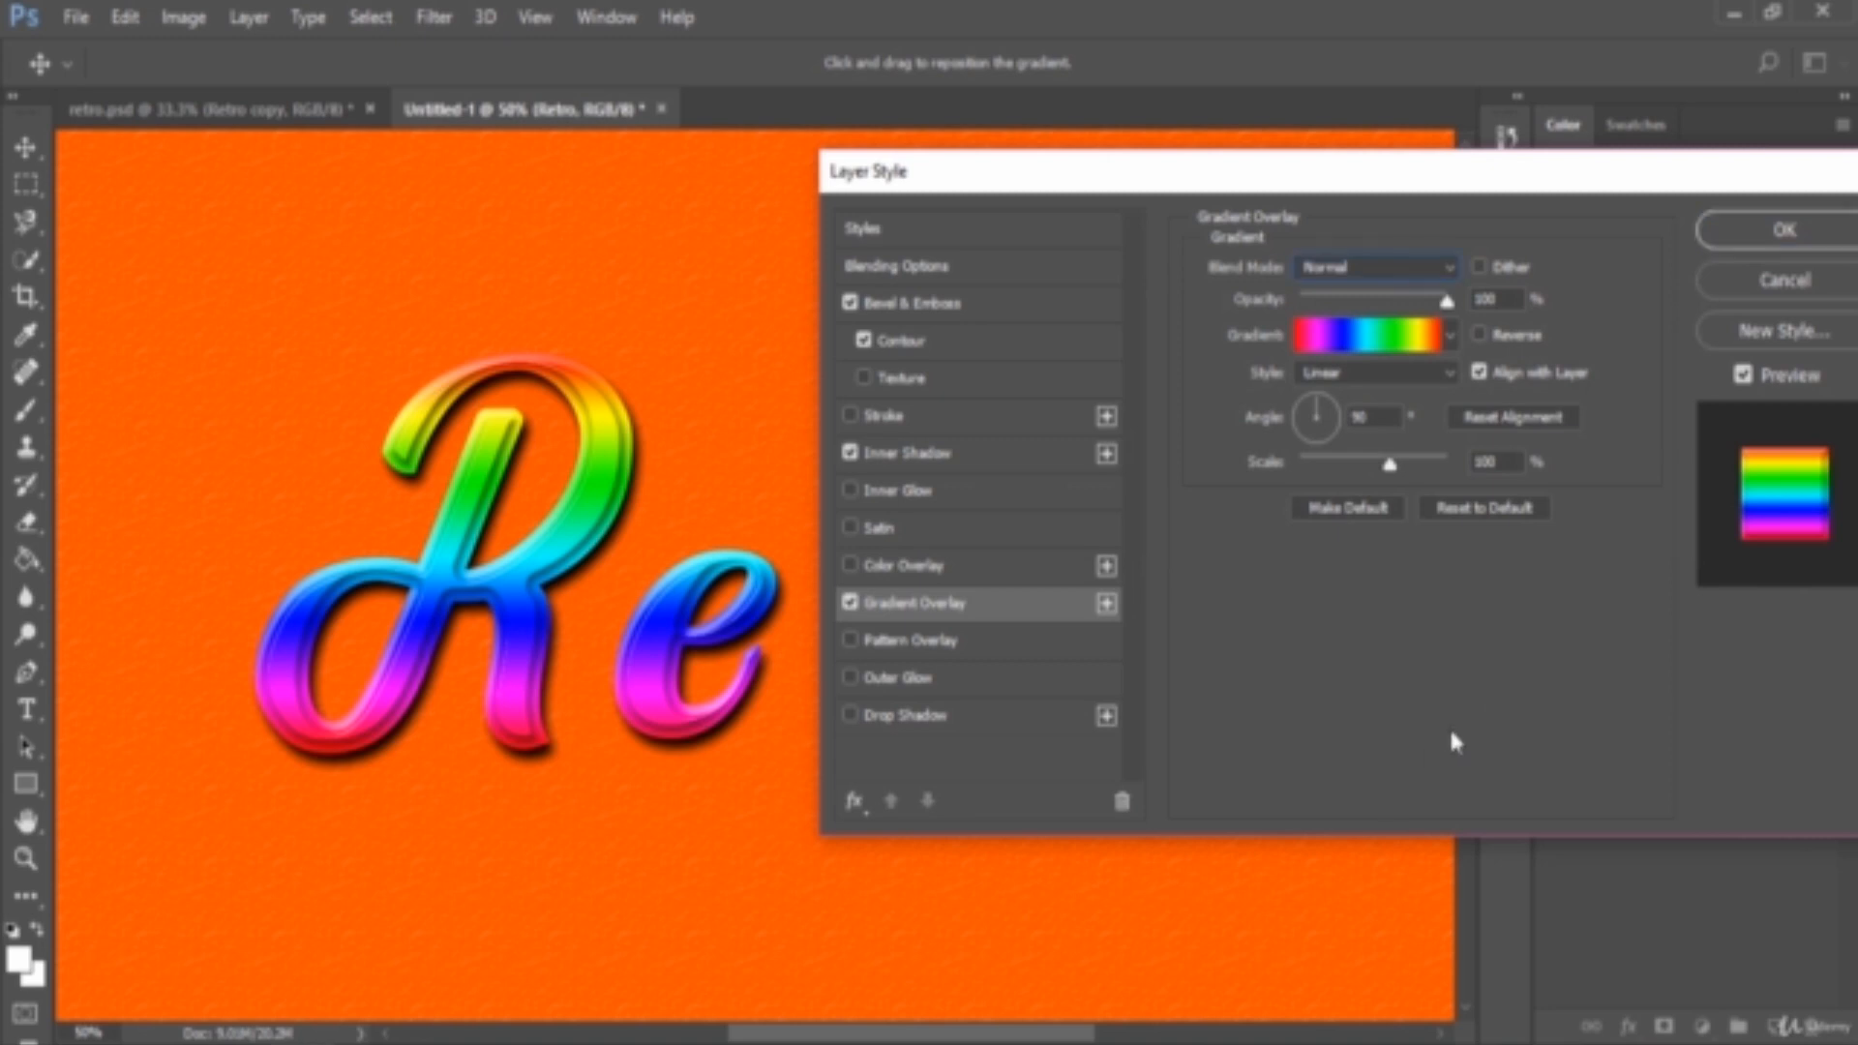
Step: Keep the Gradient Overlay at Normal blend mode and choose the Linear gradient style
{"action": "left_click", "coordinate": [1367, 266]}
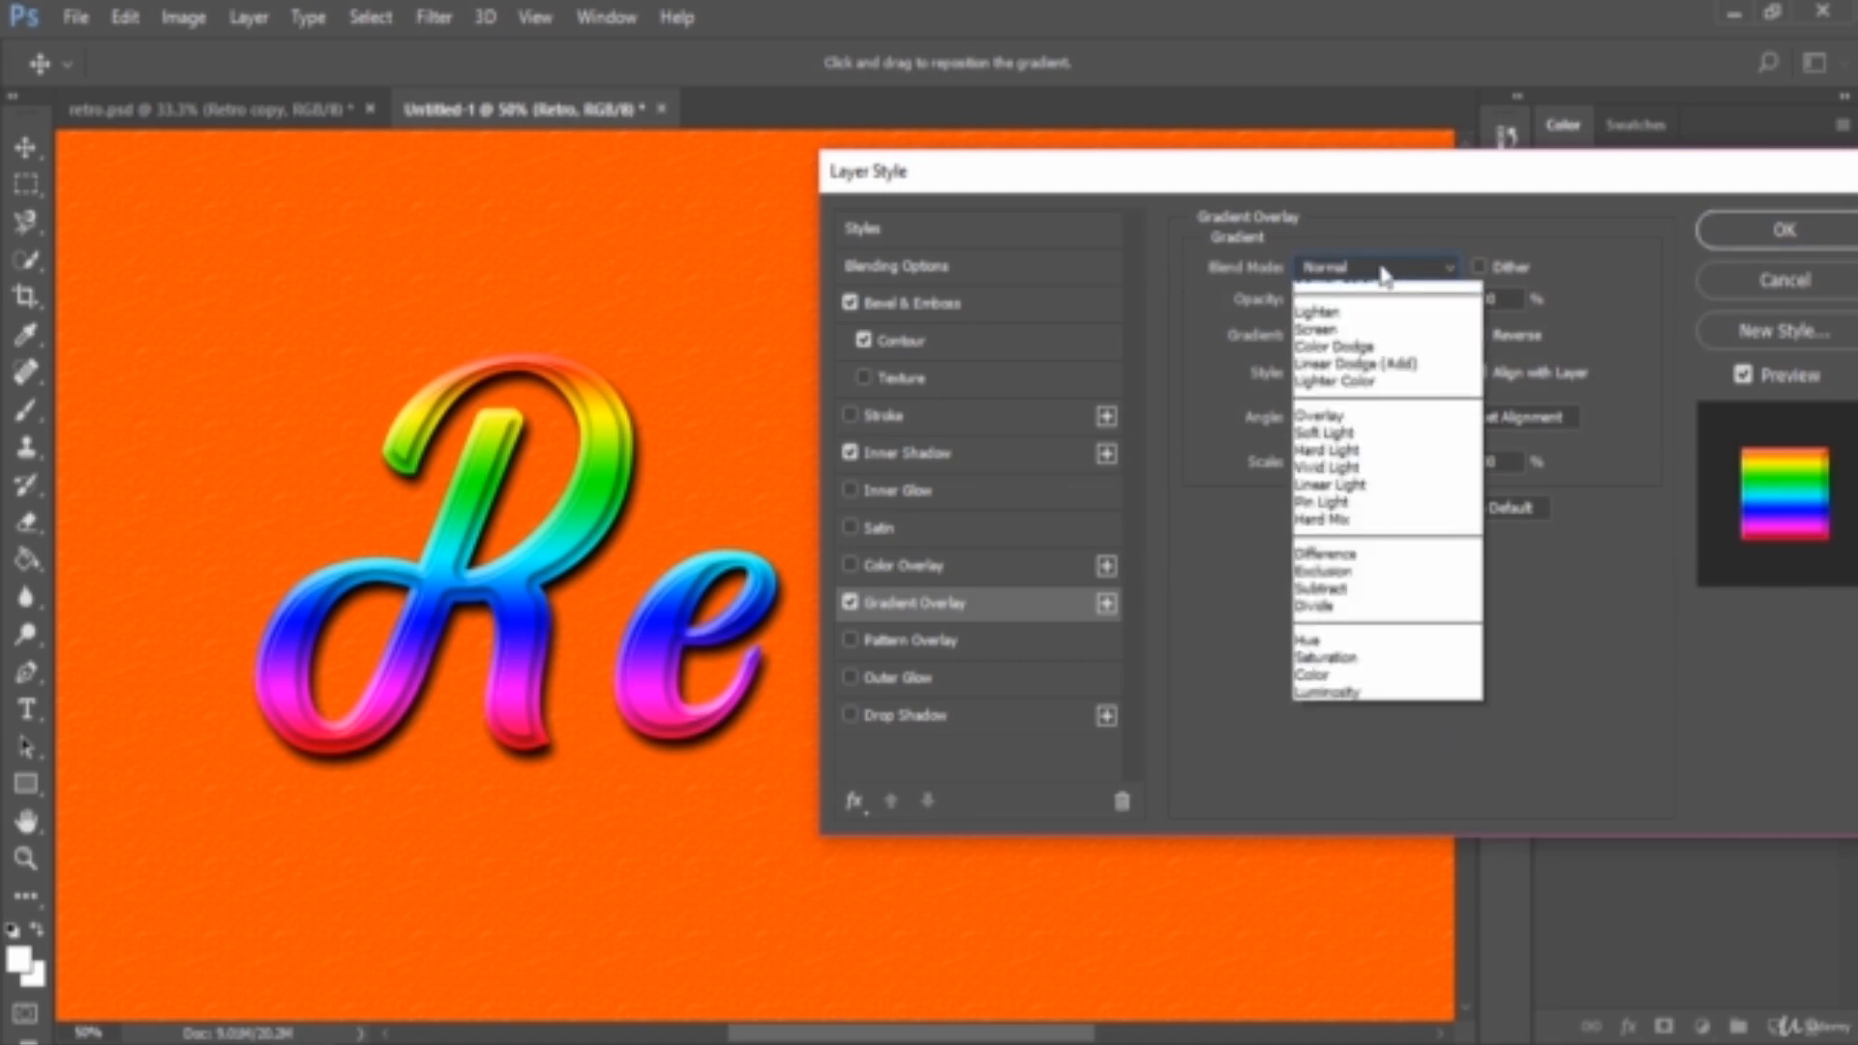
{"action": "left_click", "coordinate": [1379, 266]}
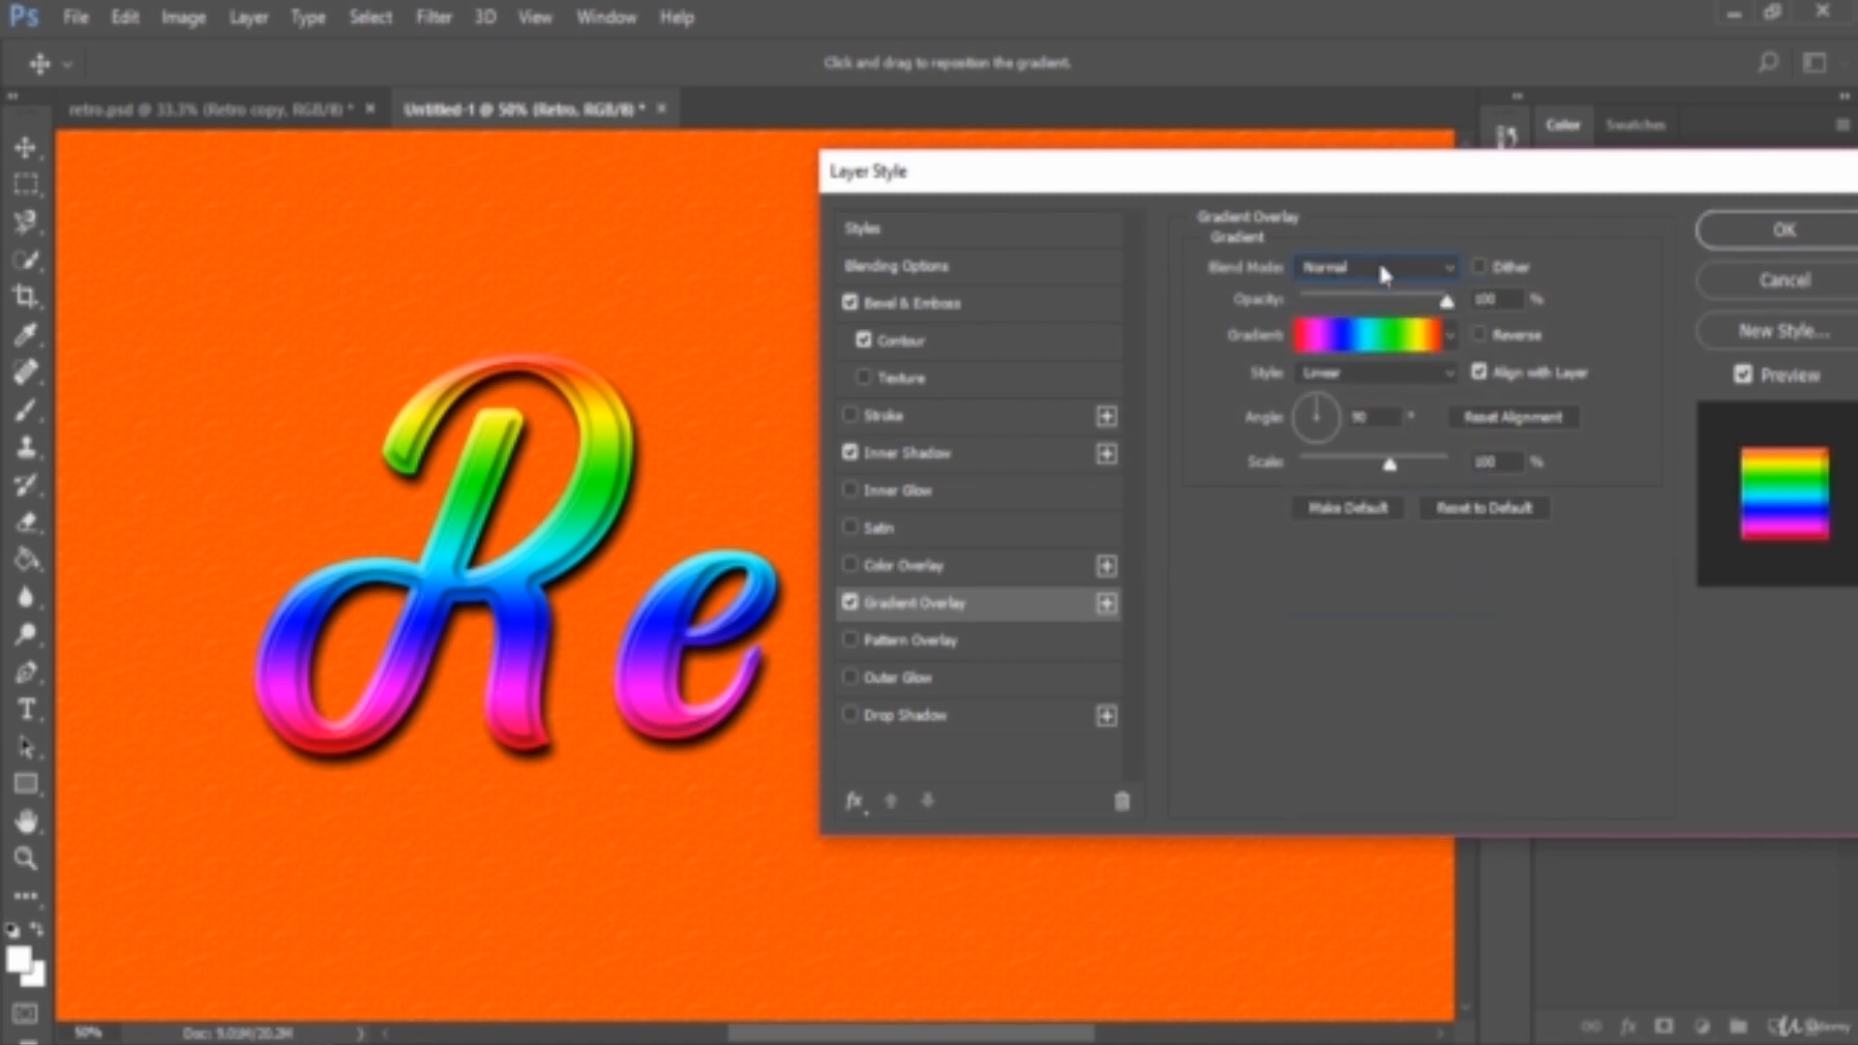
{"action": "left_click", "coordinate": [1417, 374]}
{"action": "left_click", "coordinate": [1403, 399]}
{"action": "left_click", "coordinate": [1397, 380]}
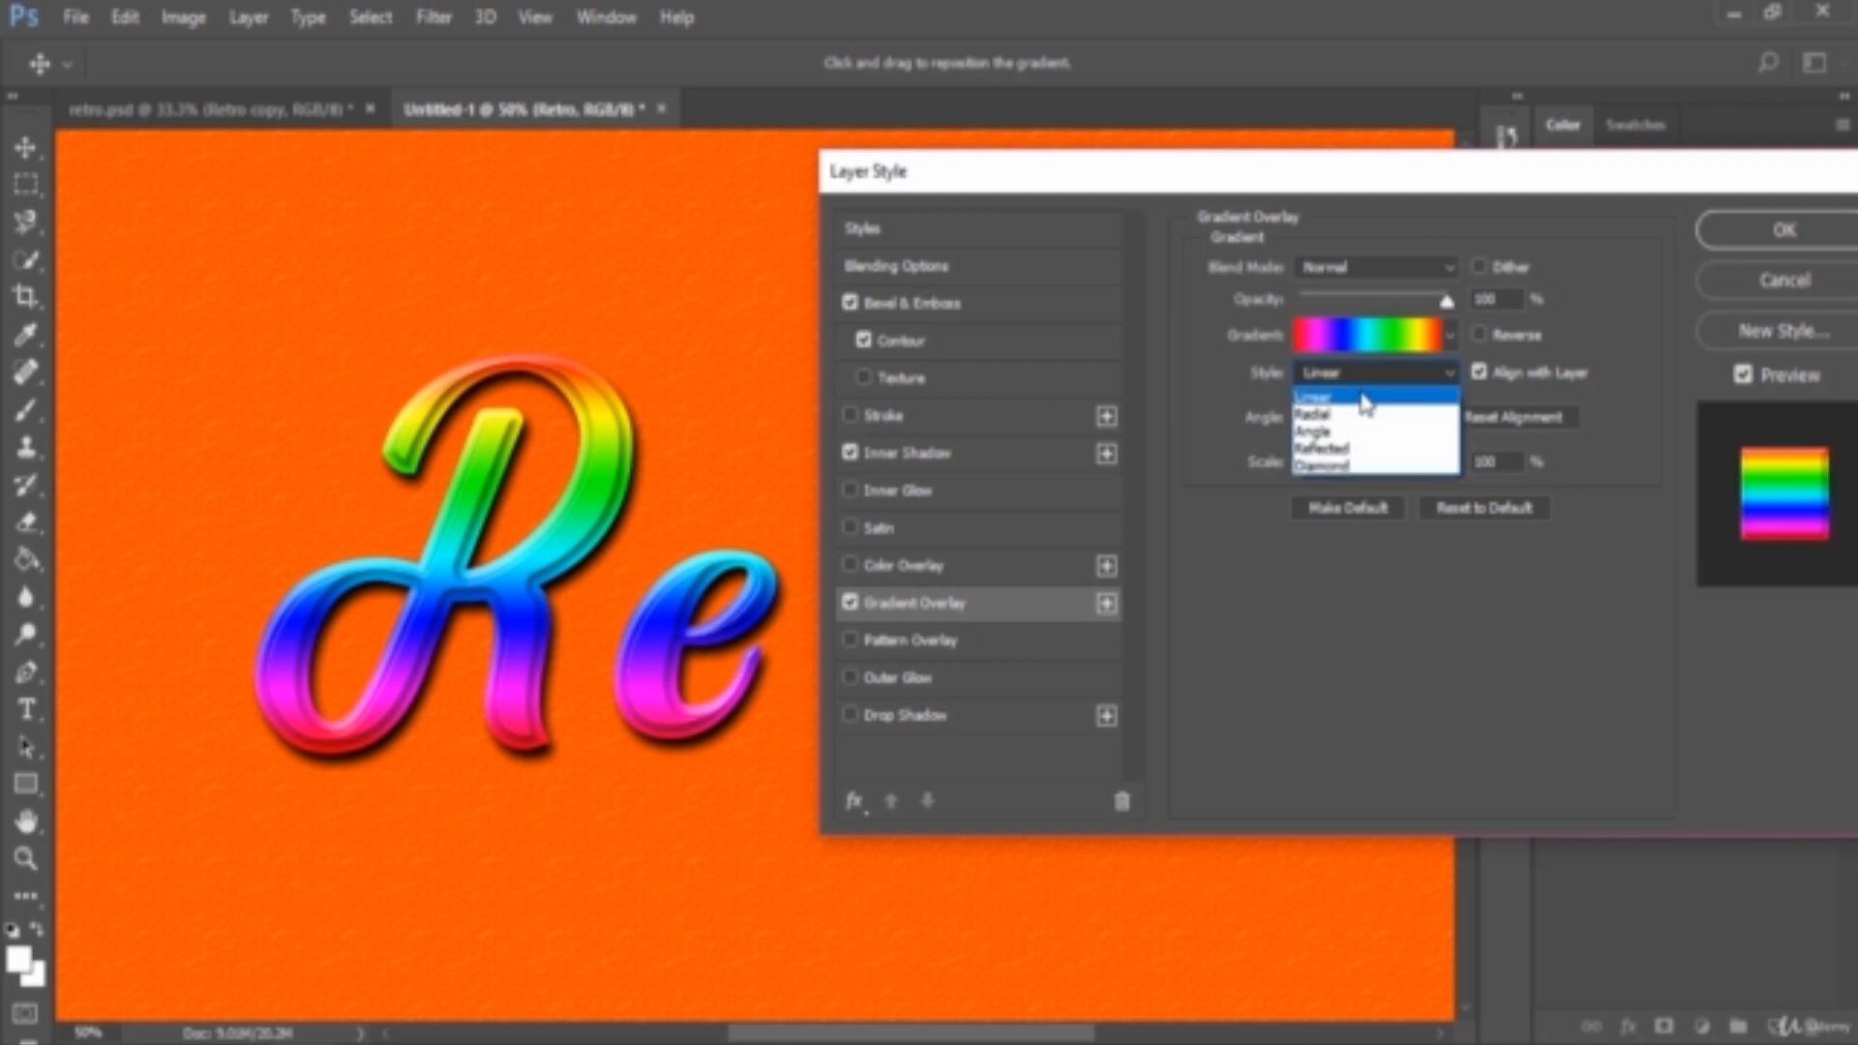
{"action": "left_click", "coordinate": [1365, 401]}
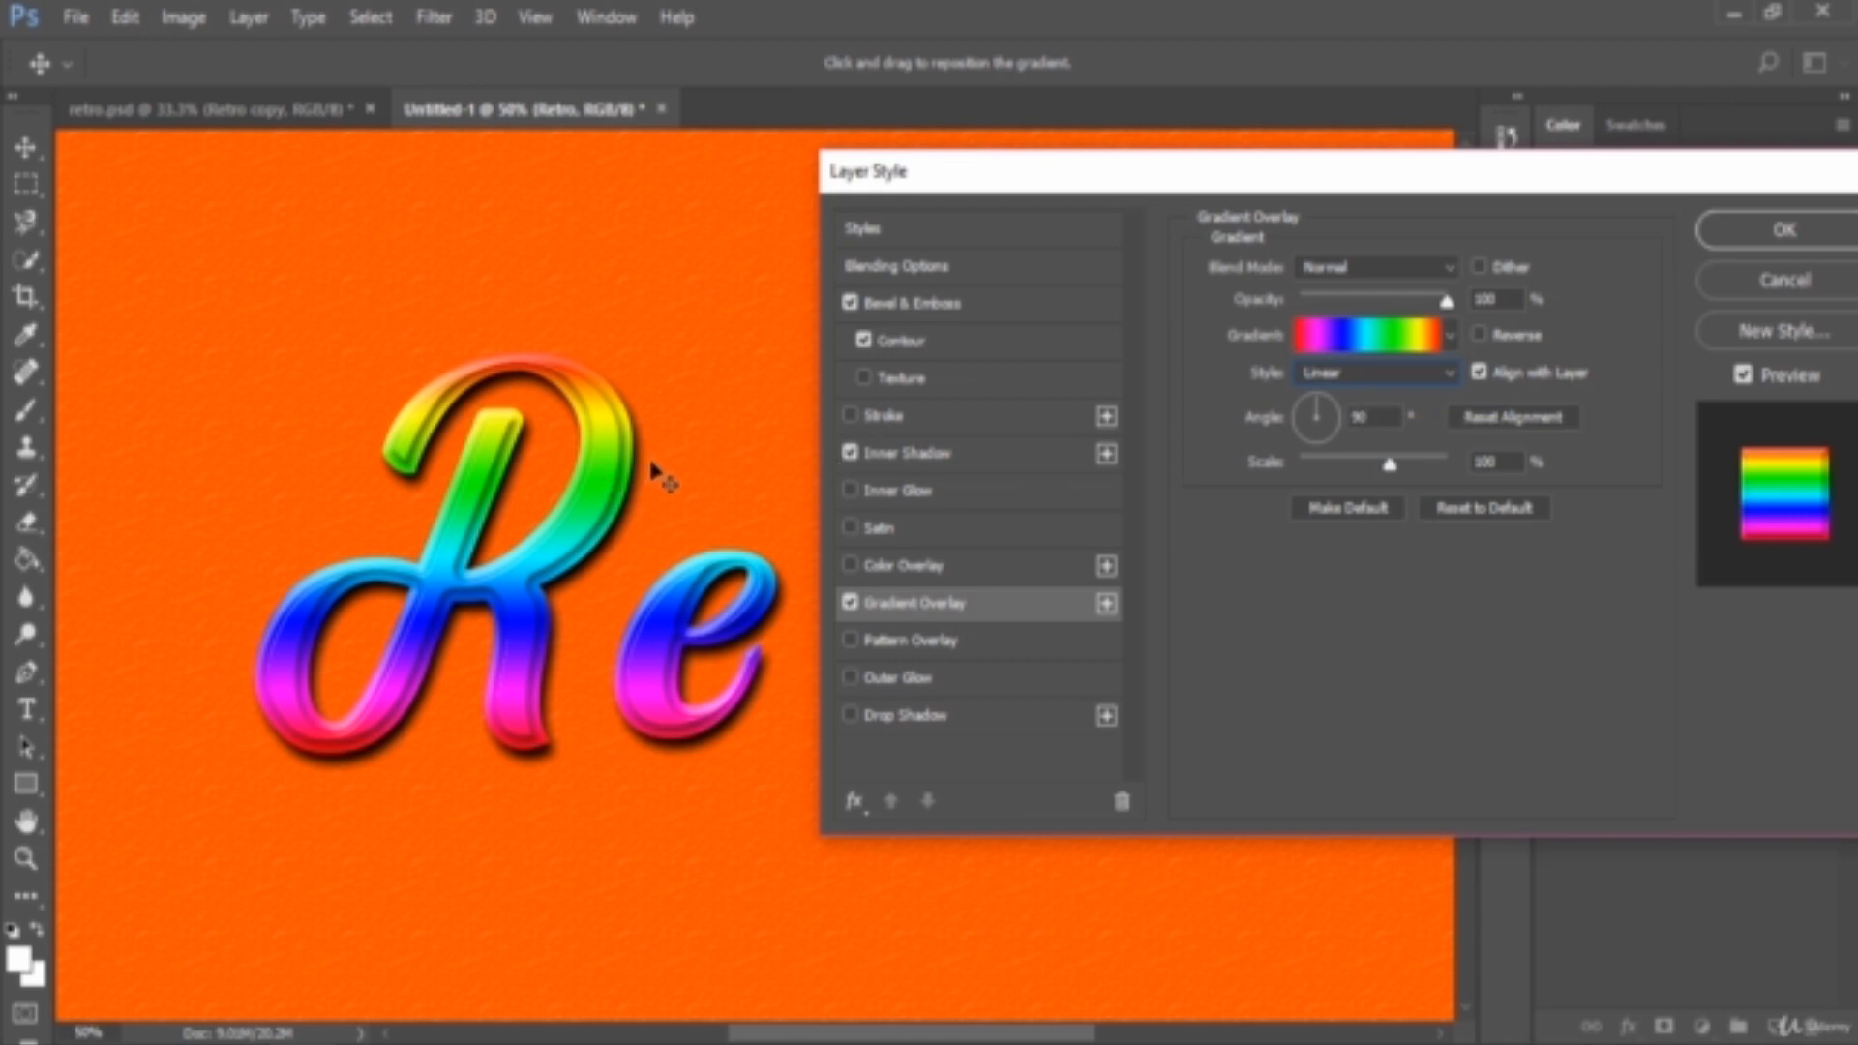
Step: Try the Radial style for the Gradient Overlay and switch it back to Linear
{"action": "left_click", "coordinate": [1387, 380]}
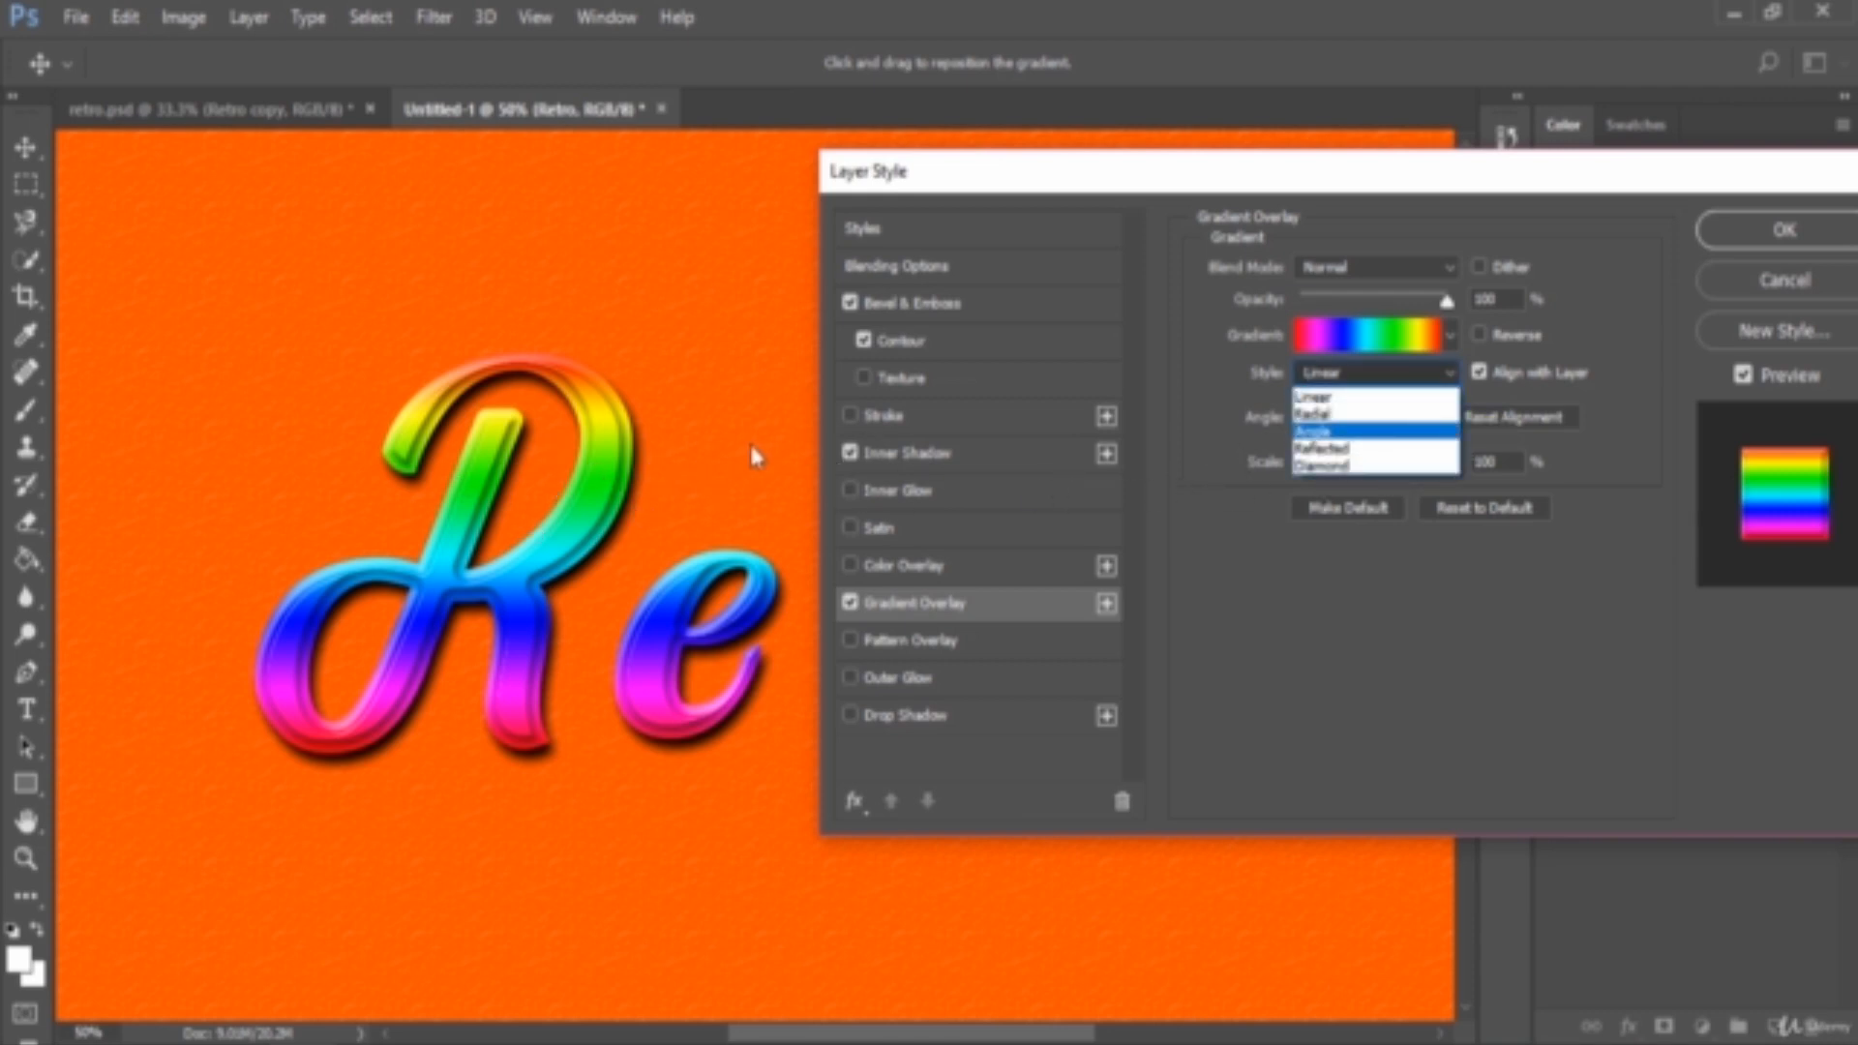
{"action": "left_click", "coordinate": [1389, 414]}
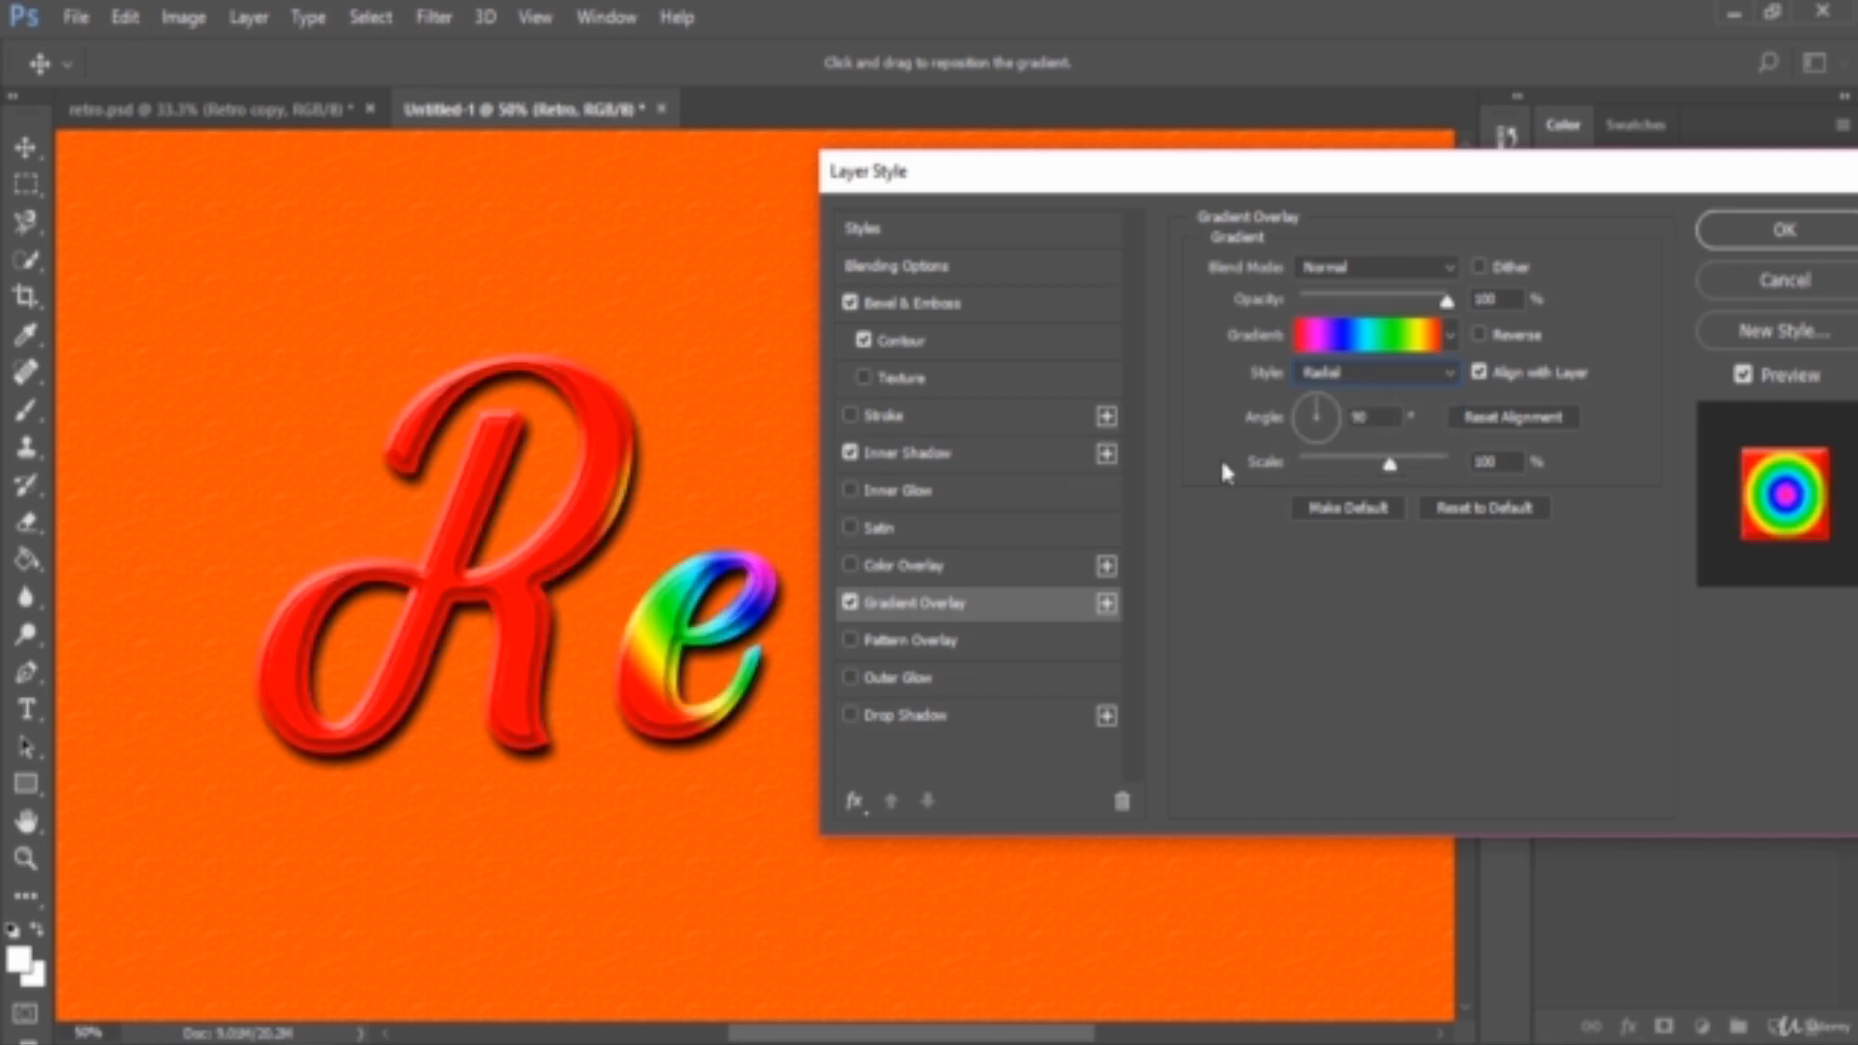
{"action": "mouse_move", "coordinate": [973, 174]}
{"action": "left_mouse_down"}
{"action": "mouse_move", "coordinate": [1294, 174]}
{"action": "mouse_move", "coordinate": [1236, 216]}
{"action": "mouse_move", "coordinate": [1261, 215]}
{"action": "mouse_move", "coordinate": [973, 176]}
{"action": "left_mouse_up"}
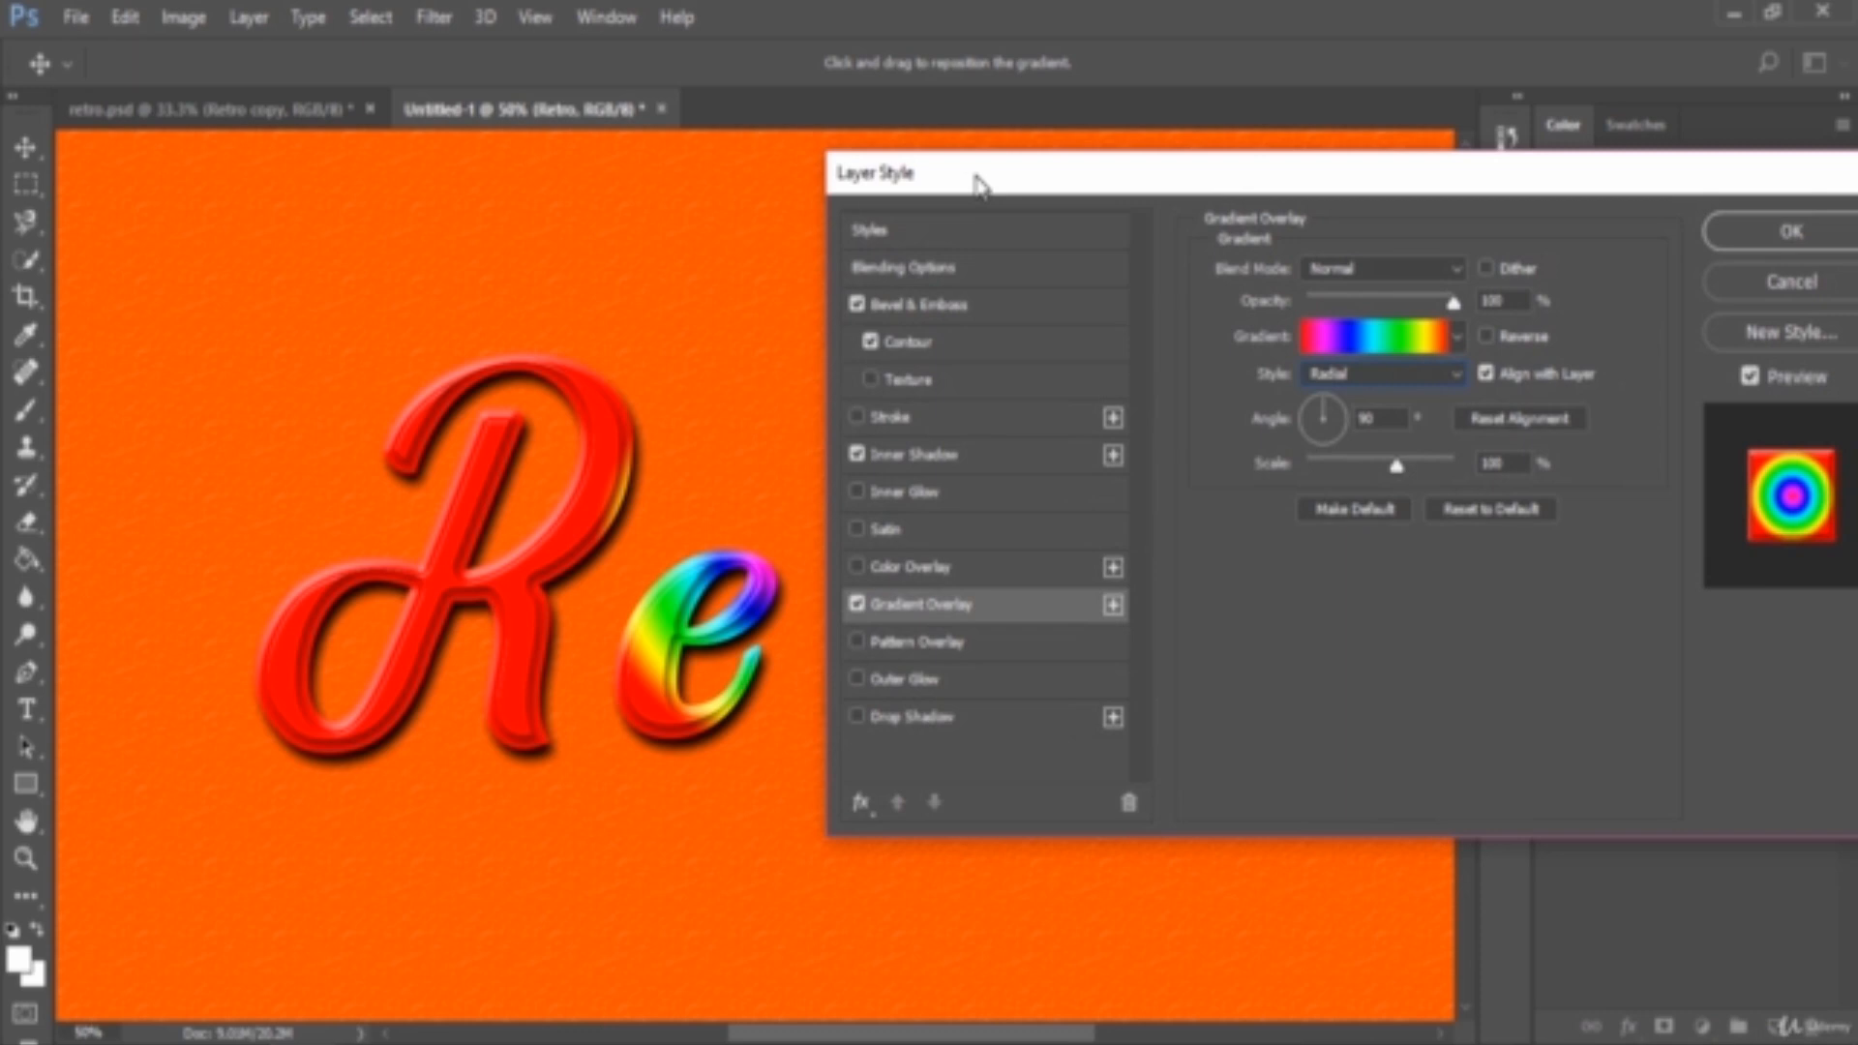
{"action": "left_click", "coordinate": [1389, 377]}
{"action": "left_click", "coordinate": [1376, 399]}
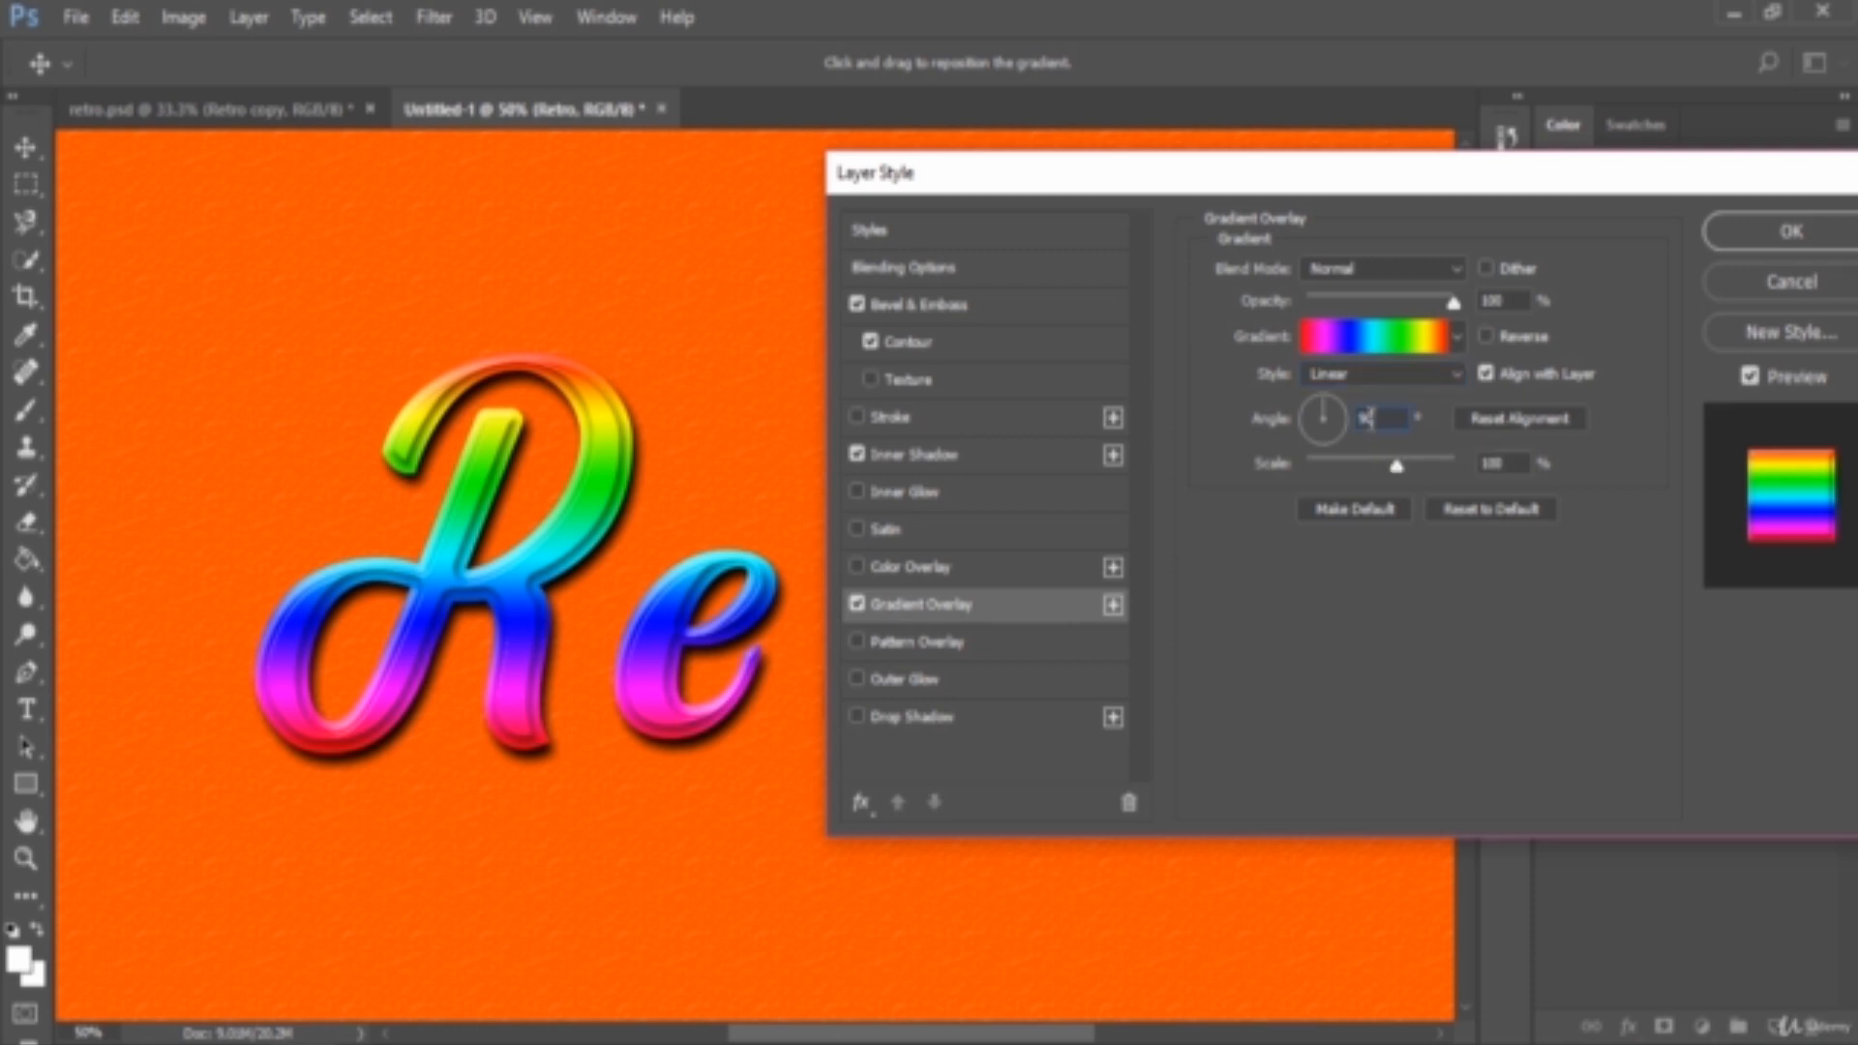
Step: Try a Gradient Overlay angle of 120°, inspect the text, and return the angle to 90°
{"action": "double_click", "coordinate": [1368, 418]}
{"action": "left_click_drag", "start_coordinate": [1174, 166], "coordinate": [1396, 159]}
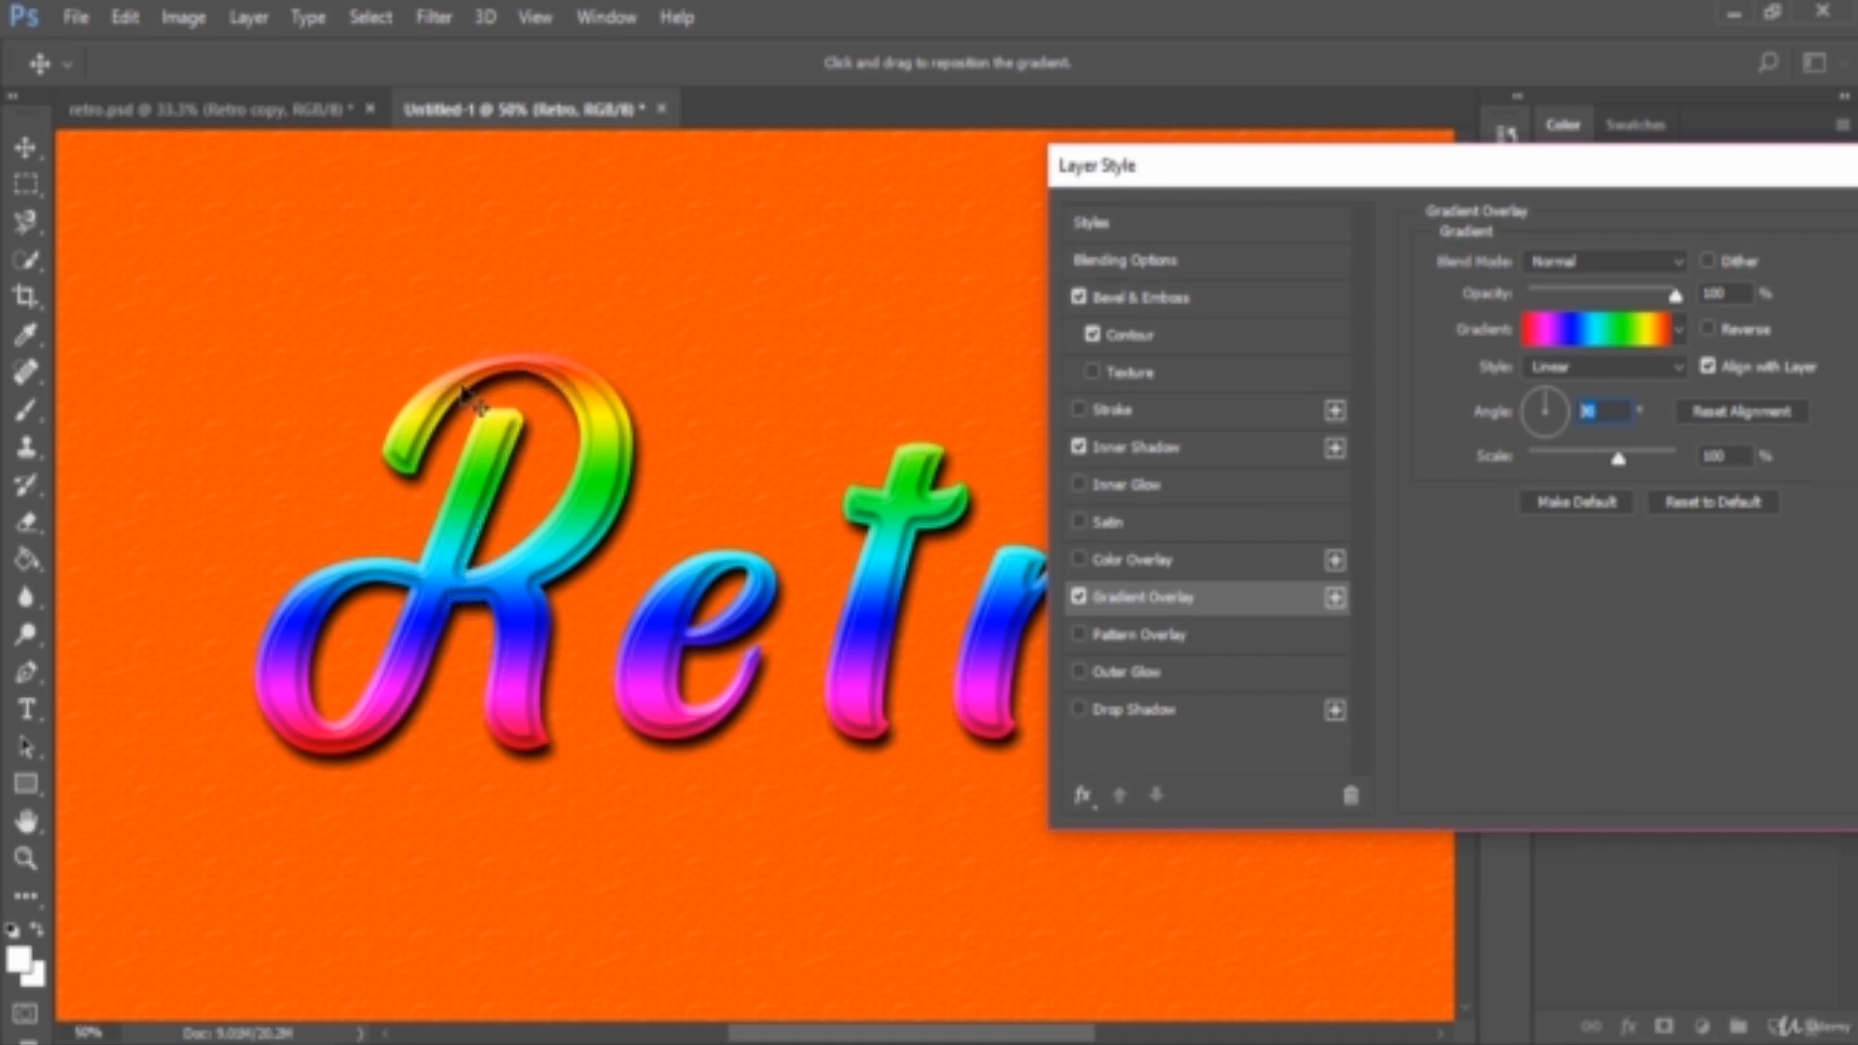
{"action": "left_click_drag", "start_coordinate": [1484, 177], "coordinate": [1270, 168]}
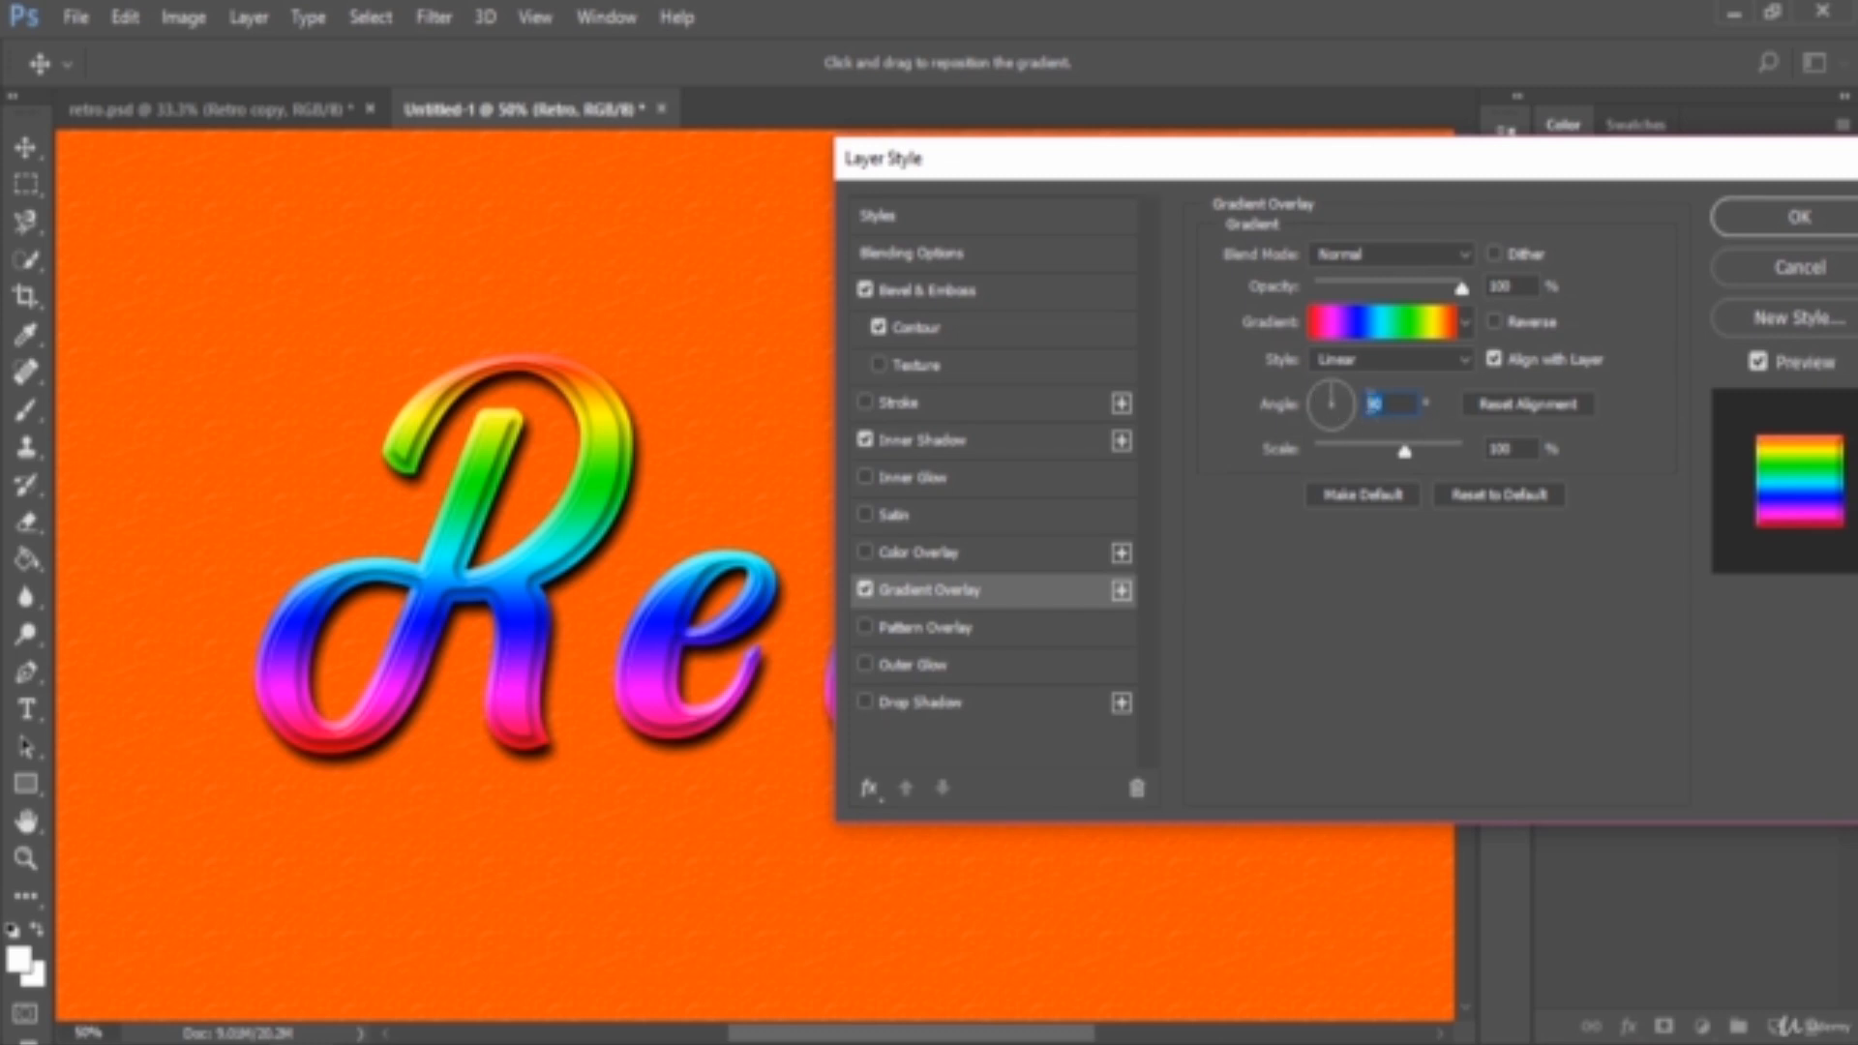
{"action": "type", "text": "120"}
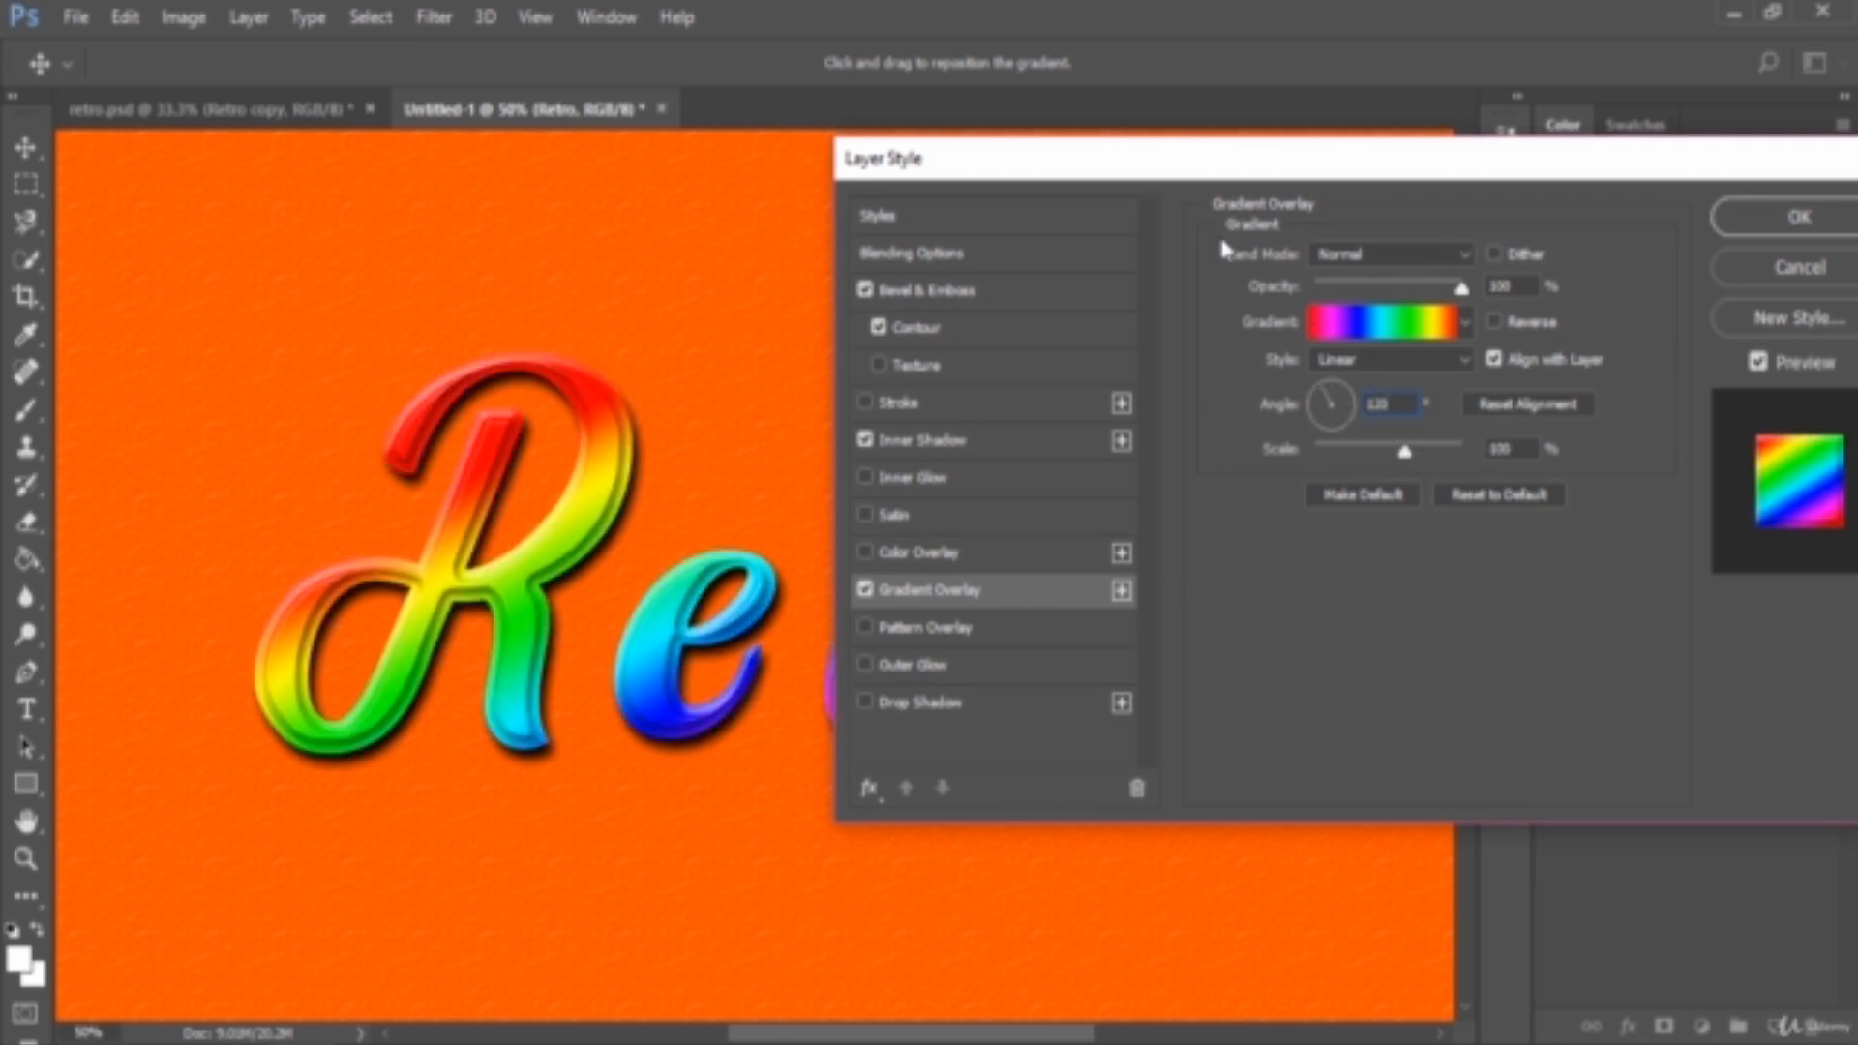
{"action": "left_click_drag", "start_coordinate": [1169, 162], "coordinate": [1460, 164]}
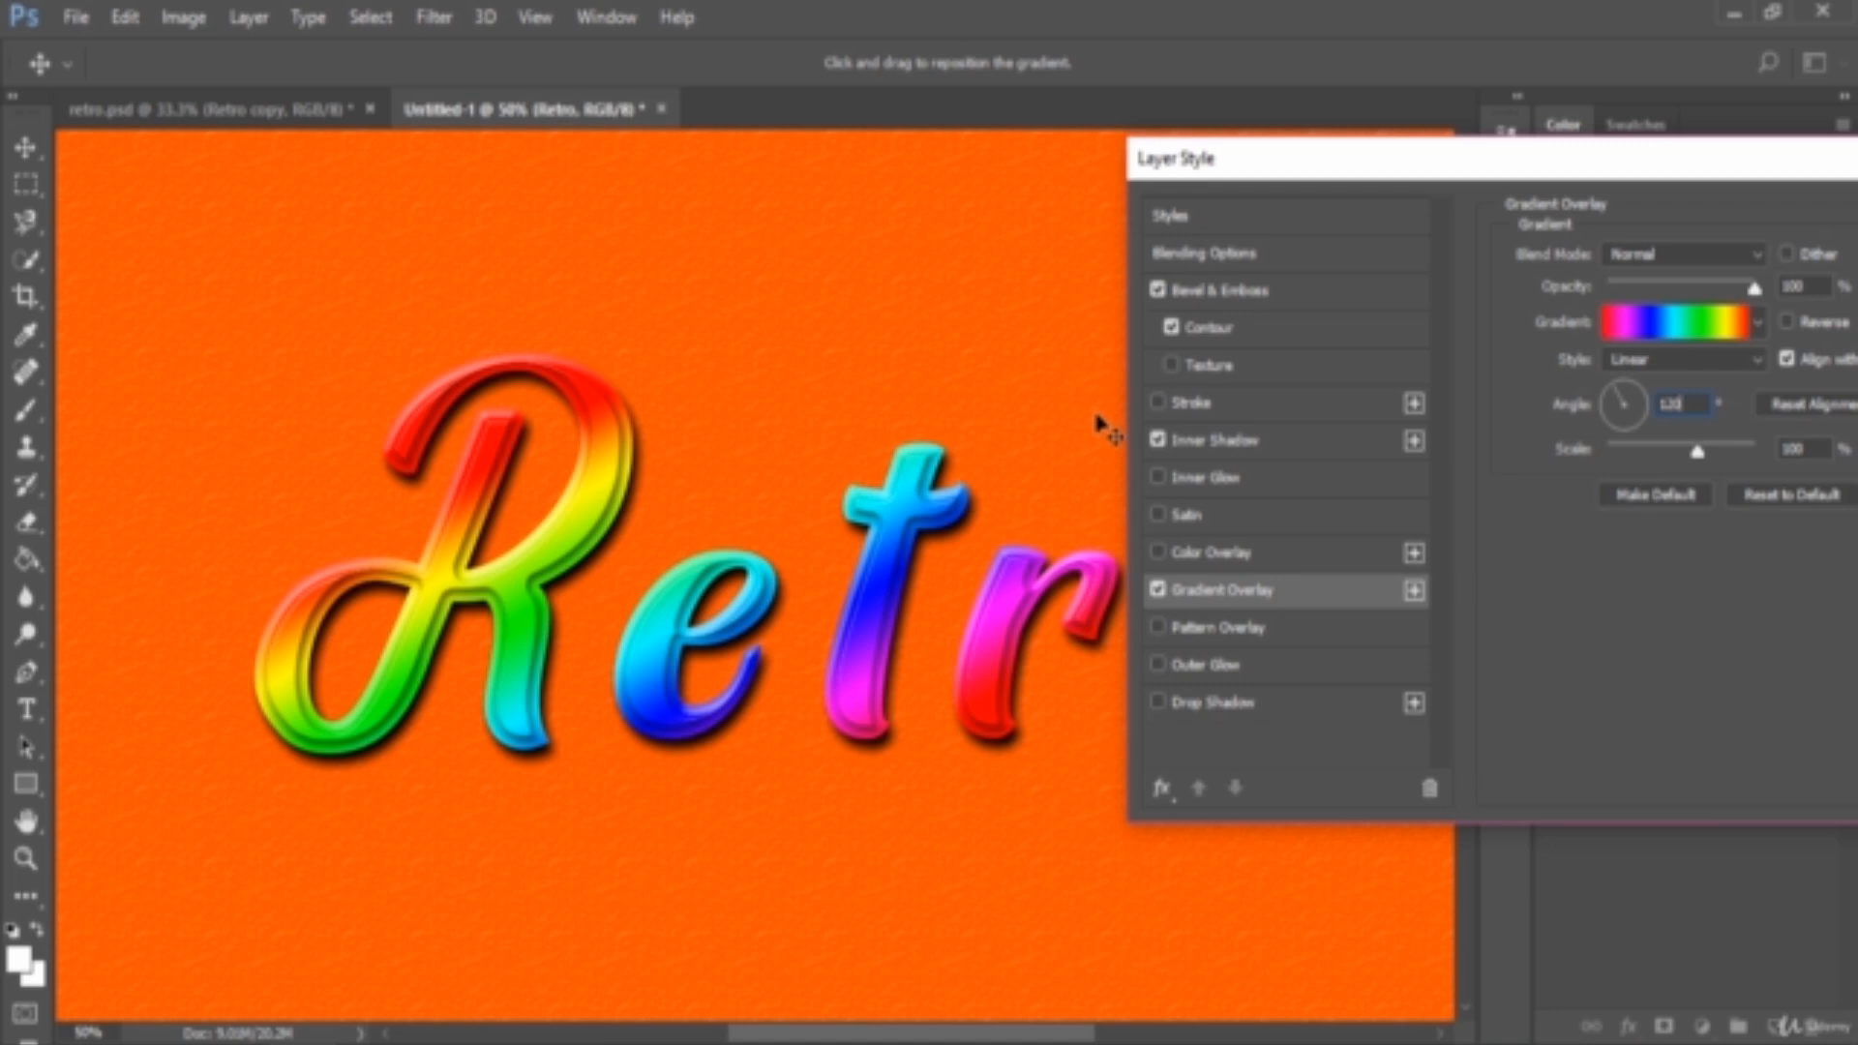
{"action": "double_click", "coordinate": [1689, 404]}
{"action": "type", "text": "90"}
{"action": "left_click_drag", "start_coordinate": [1592, 169], "coordinate": [1382, 169]}
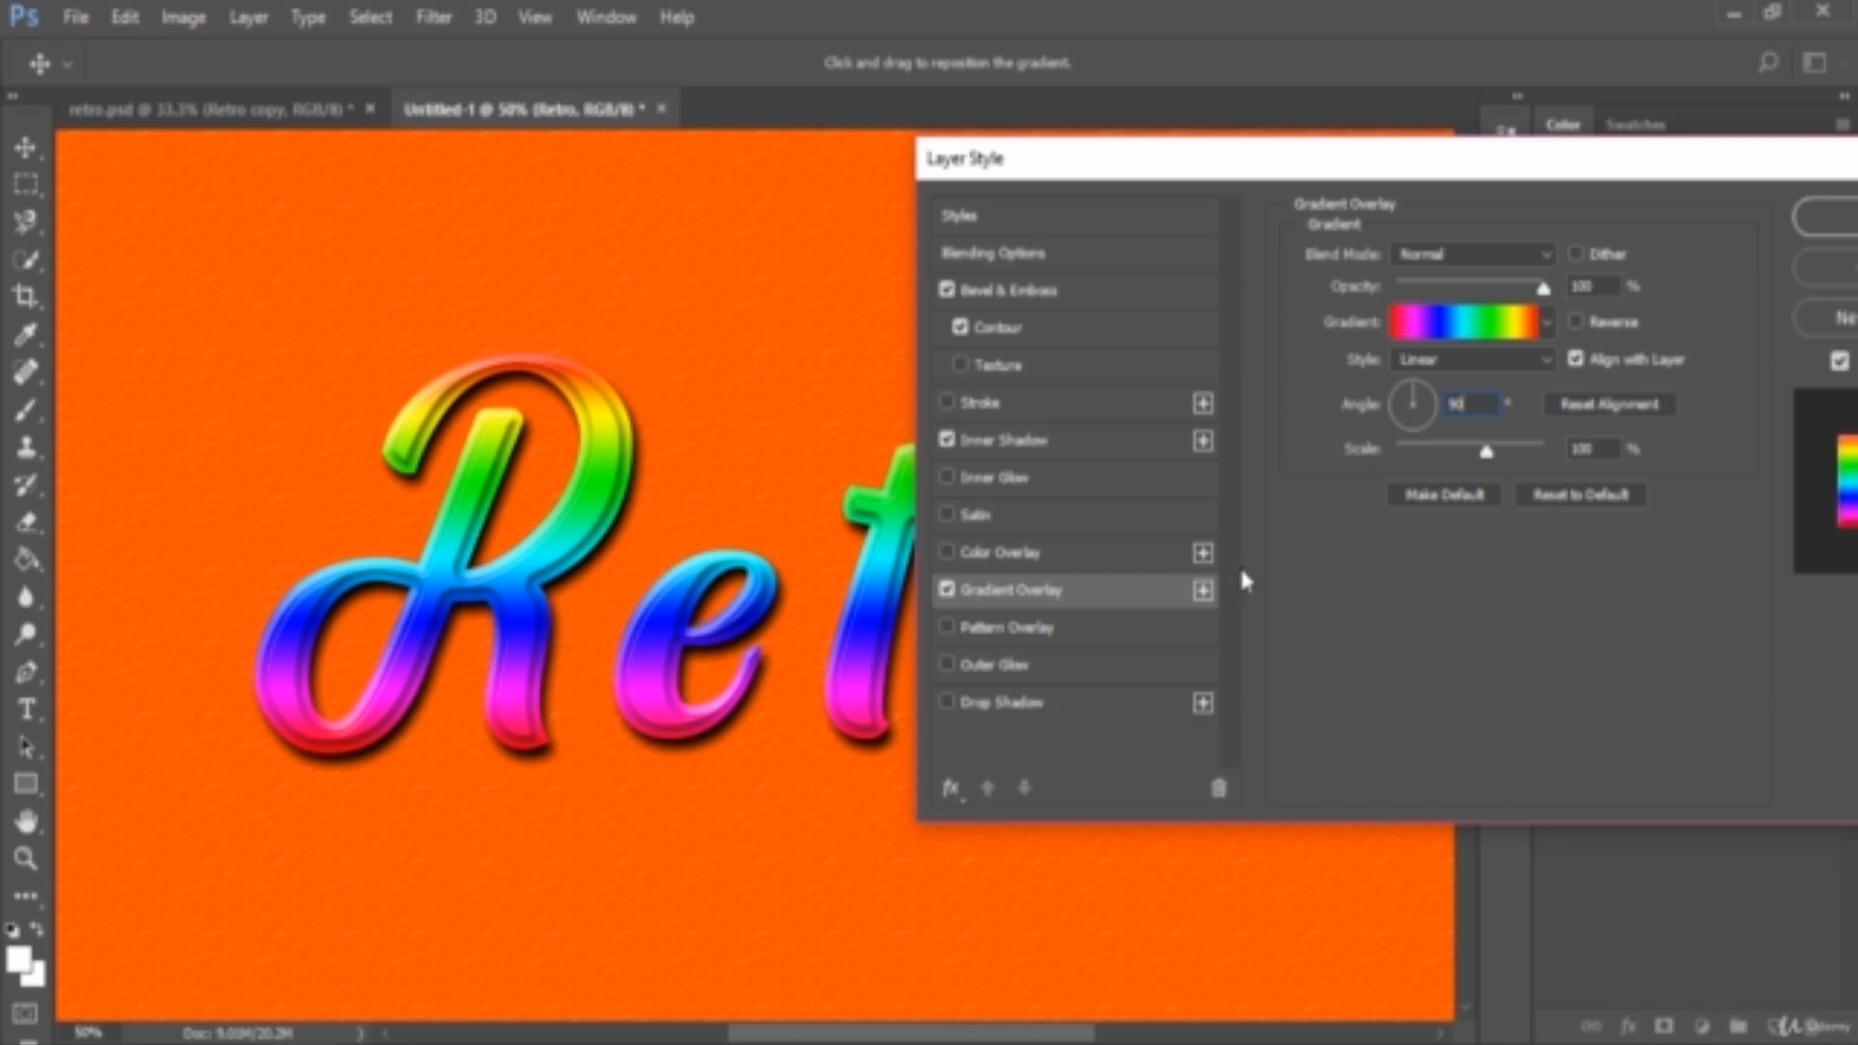
Step: Add a white Inner Glow with Soft Light blend mode, Precise technique and a size of 16 px
{"action": "left_click", "coordinate": [1016, 488]}
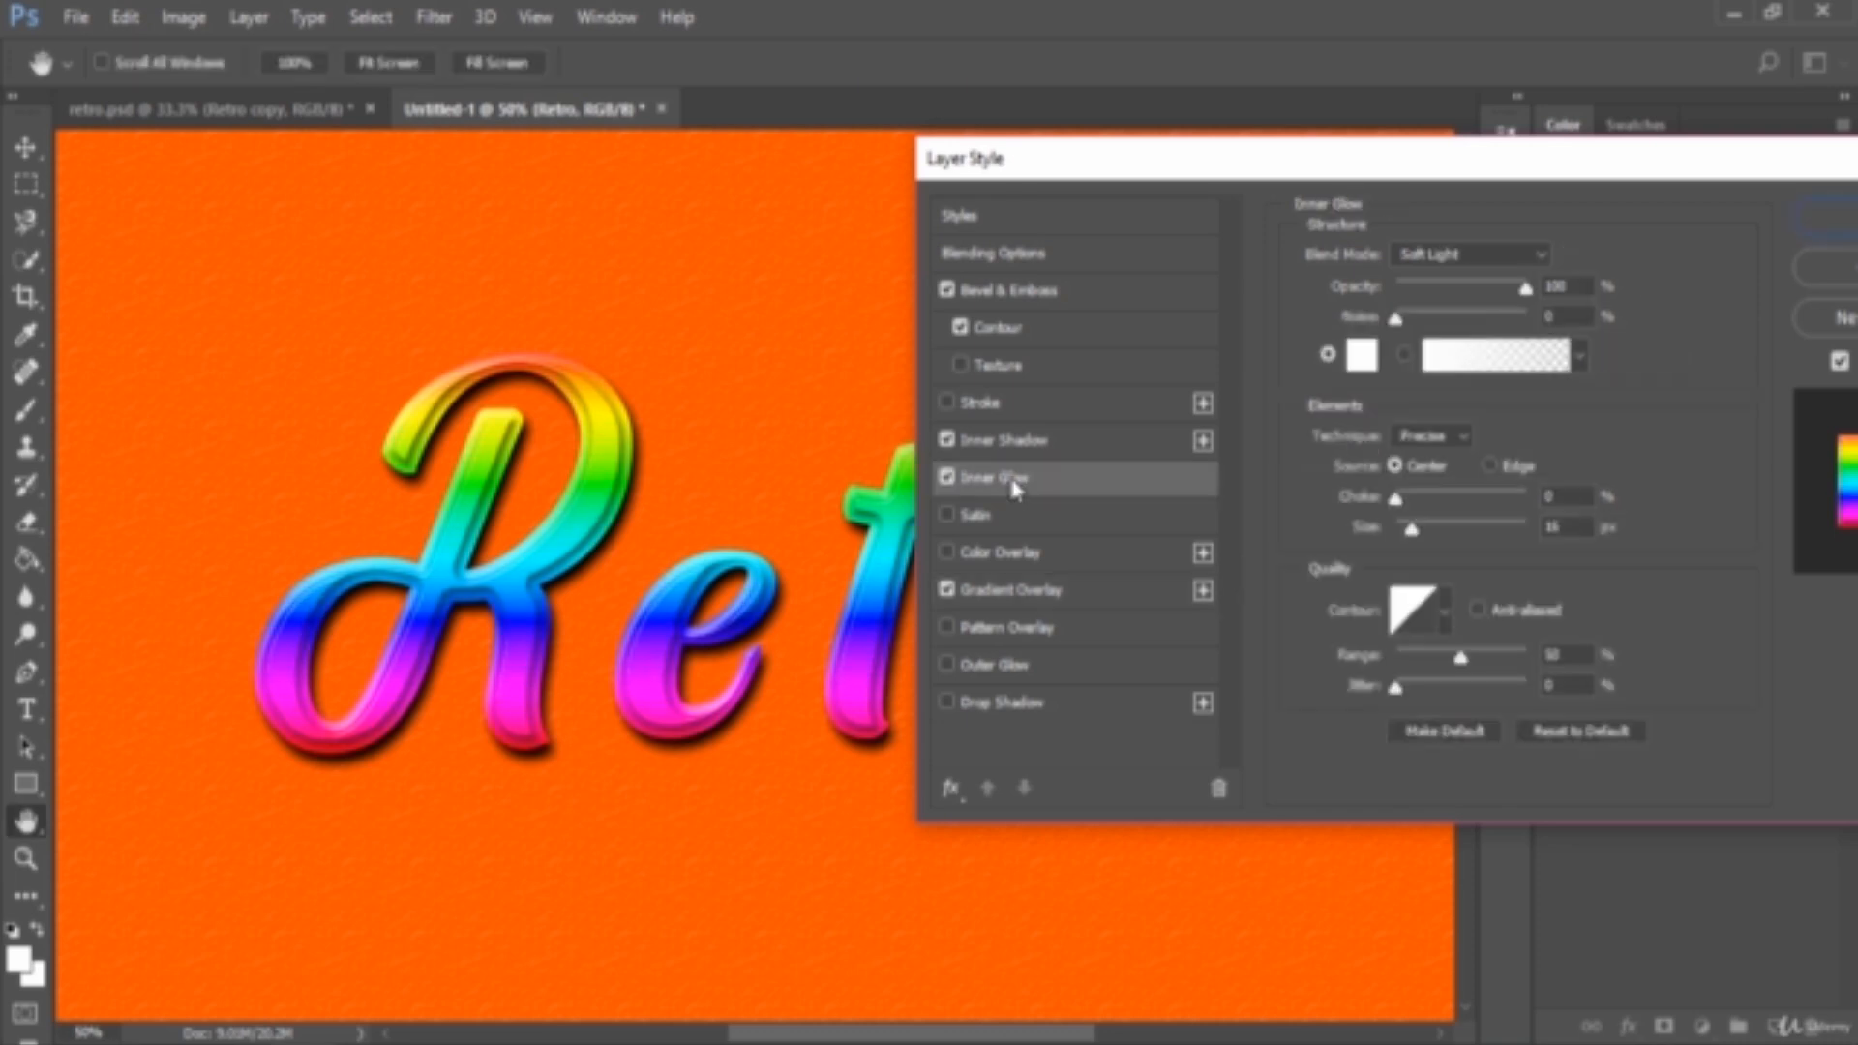
{"action": "left_click", "coordinate": [948, 478]}
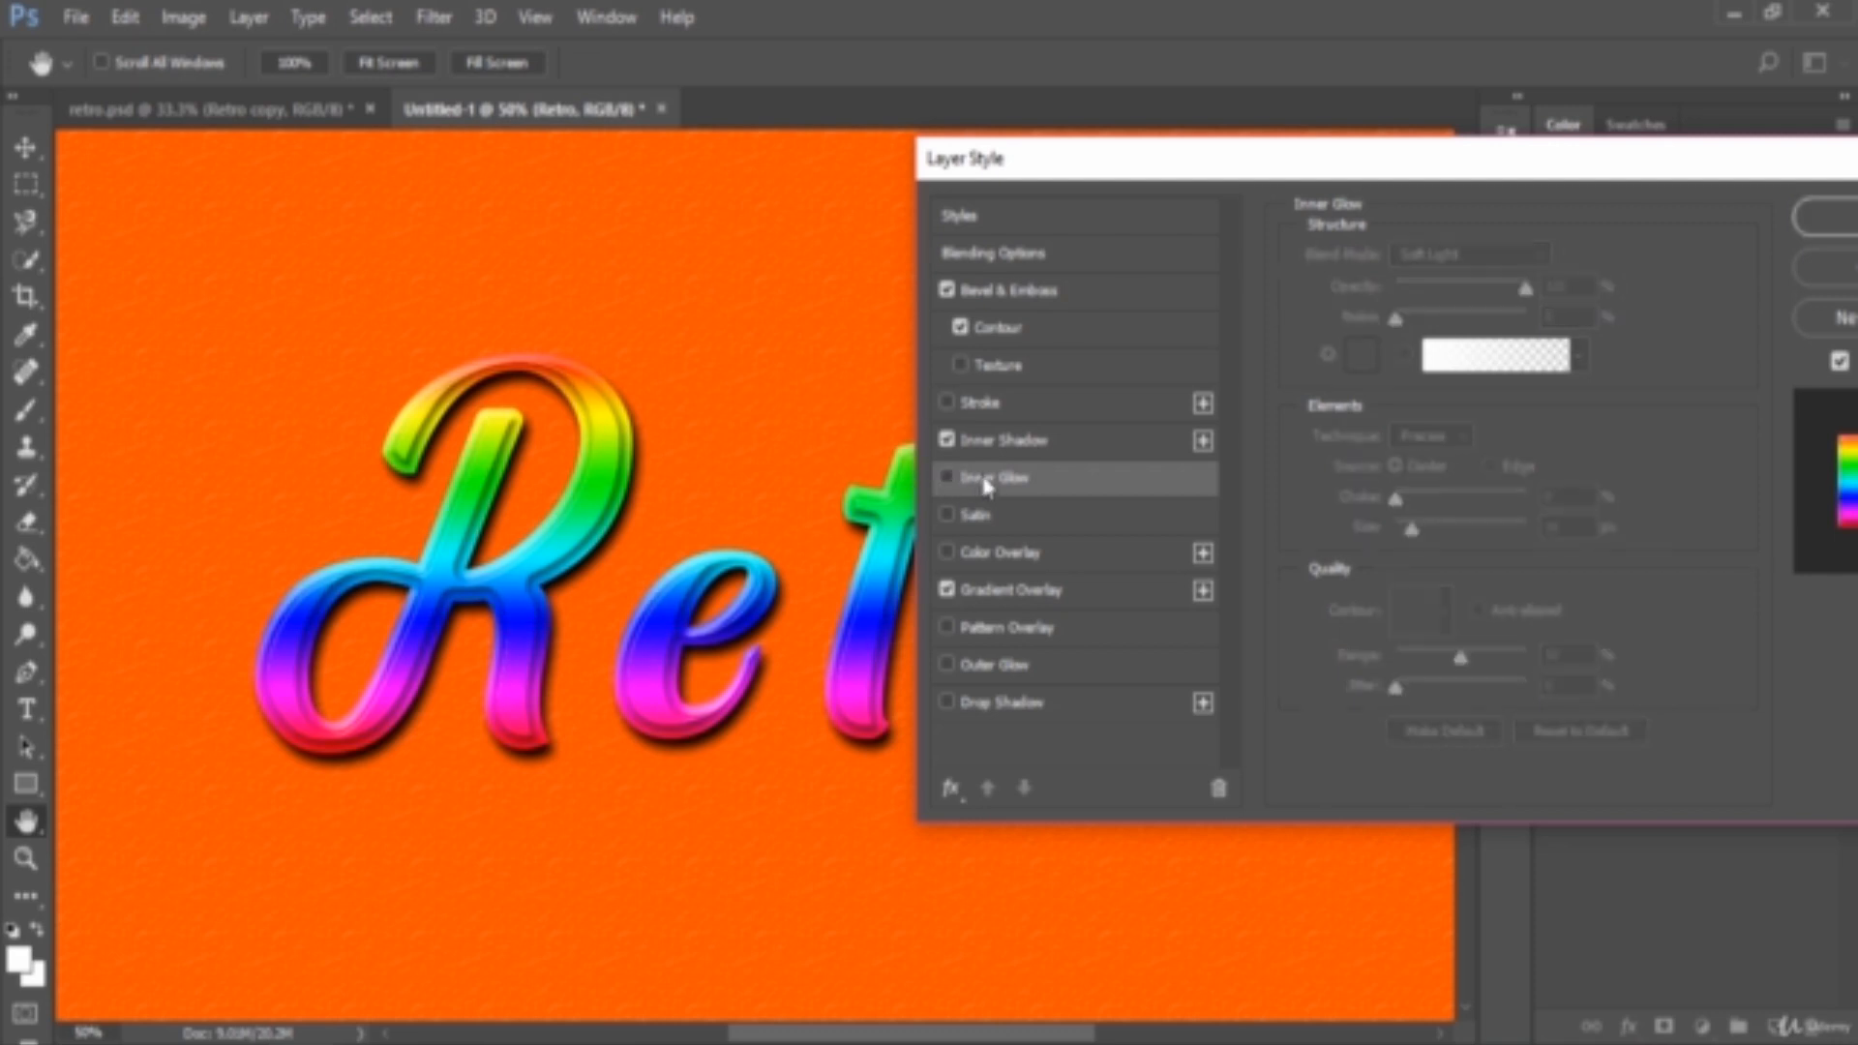
{"action": "left_click", "coordinate": [985, 483]}
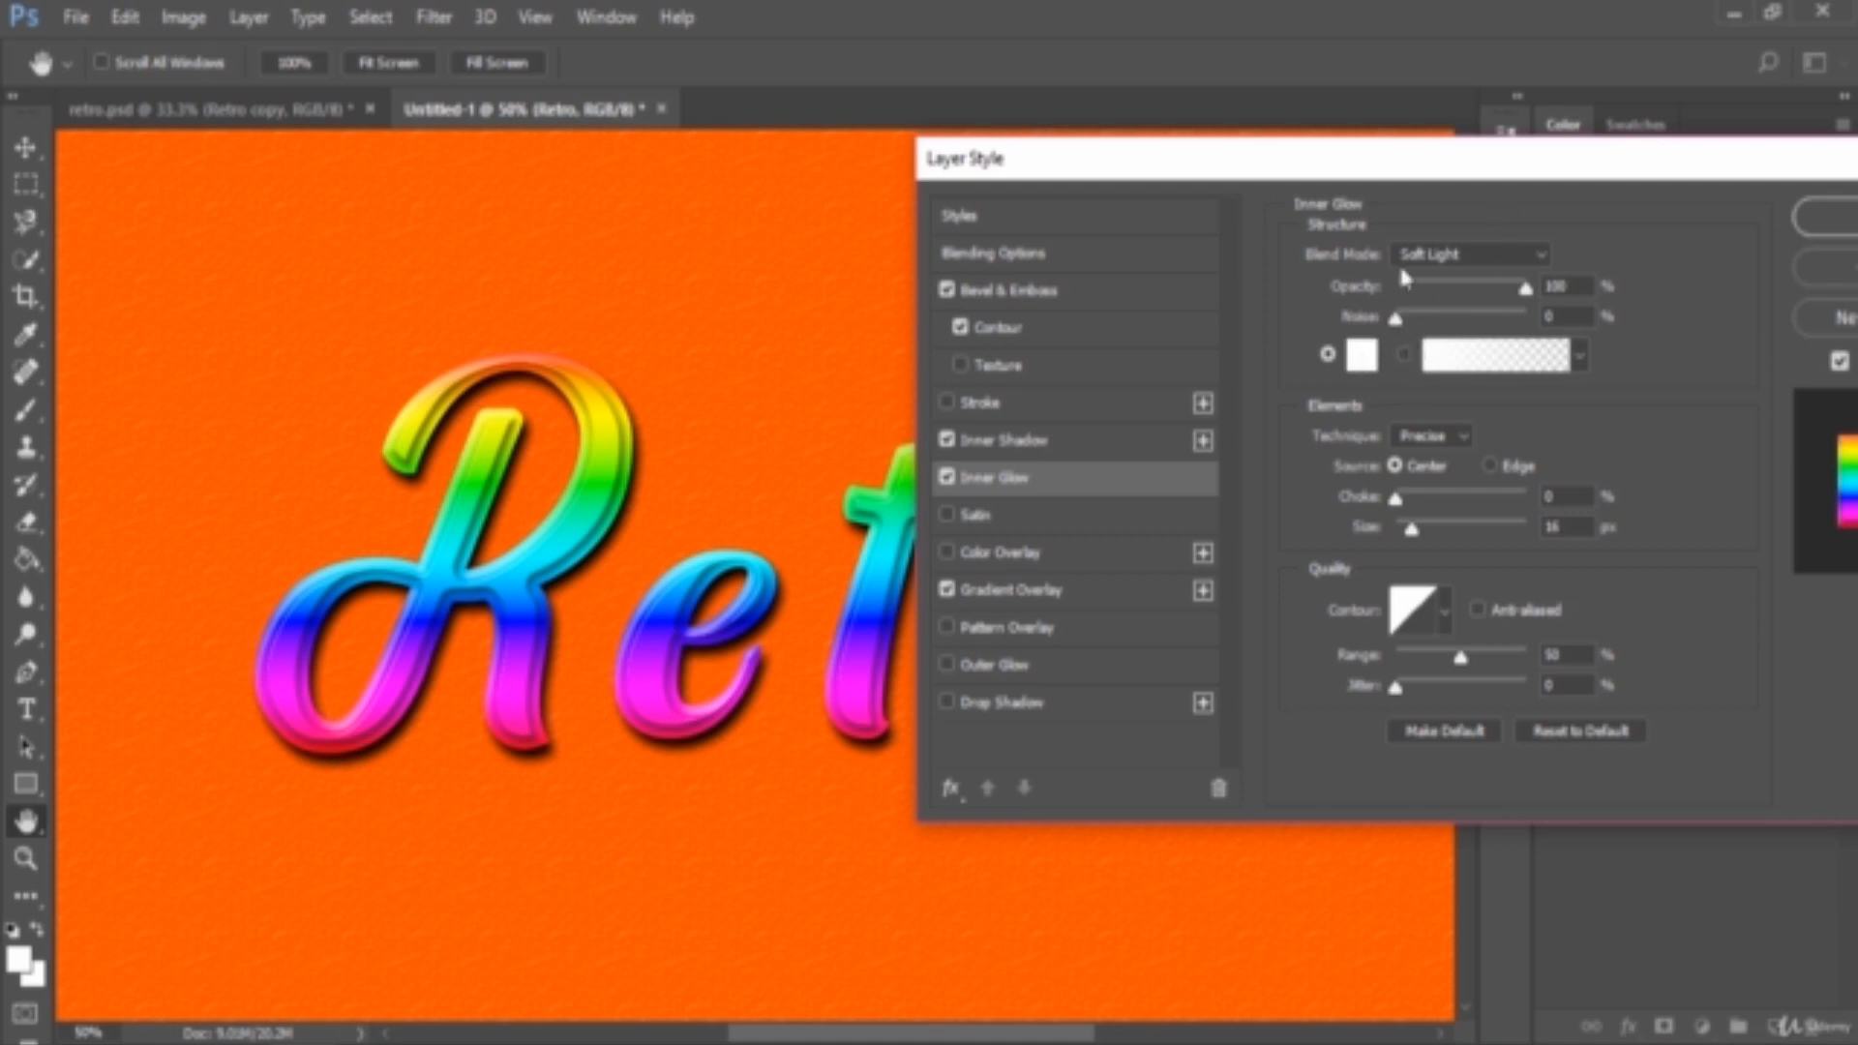
{"action": "left_click", "coordinate": [1459, 254]}
{"action": "left_click", "coordinate": [1458, 255]}
{"action": "left_click", "coordinate": [1451, 438]}
{"action": "left_click", "coordinate": [1541, 523]}
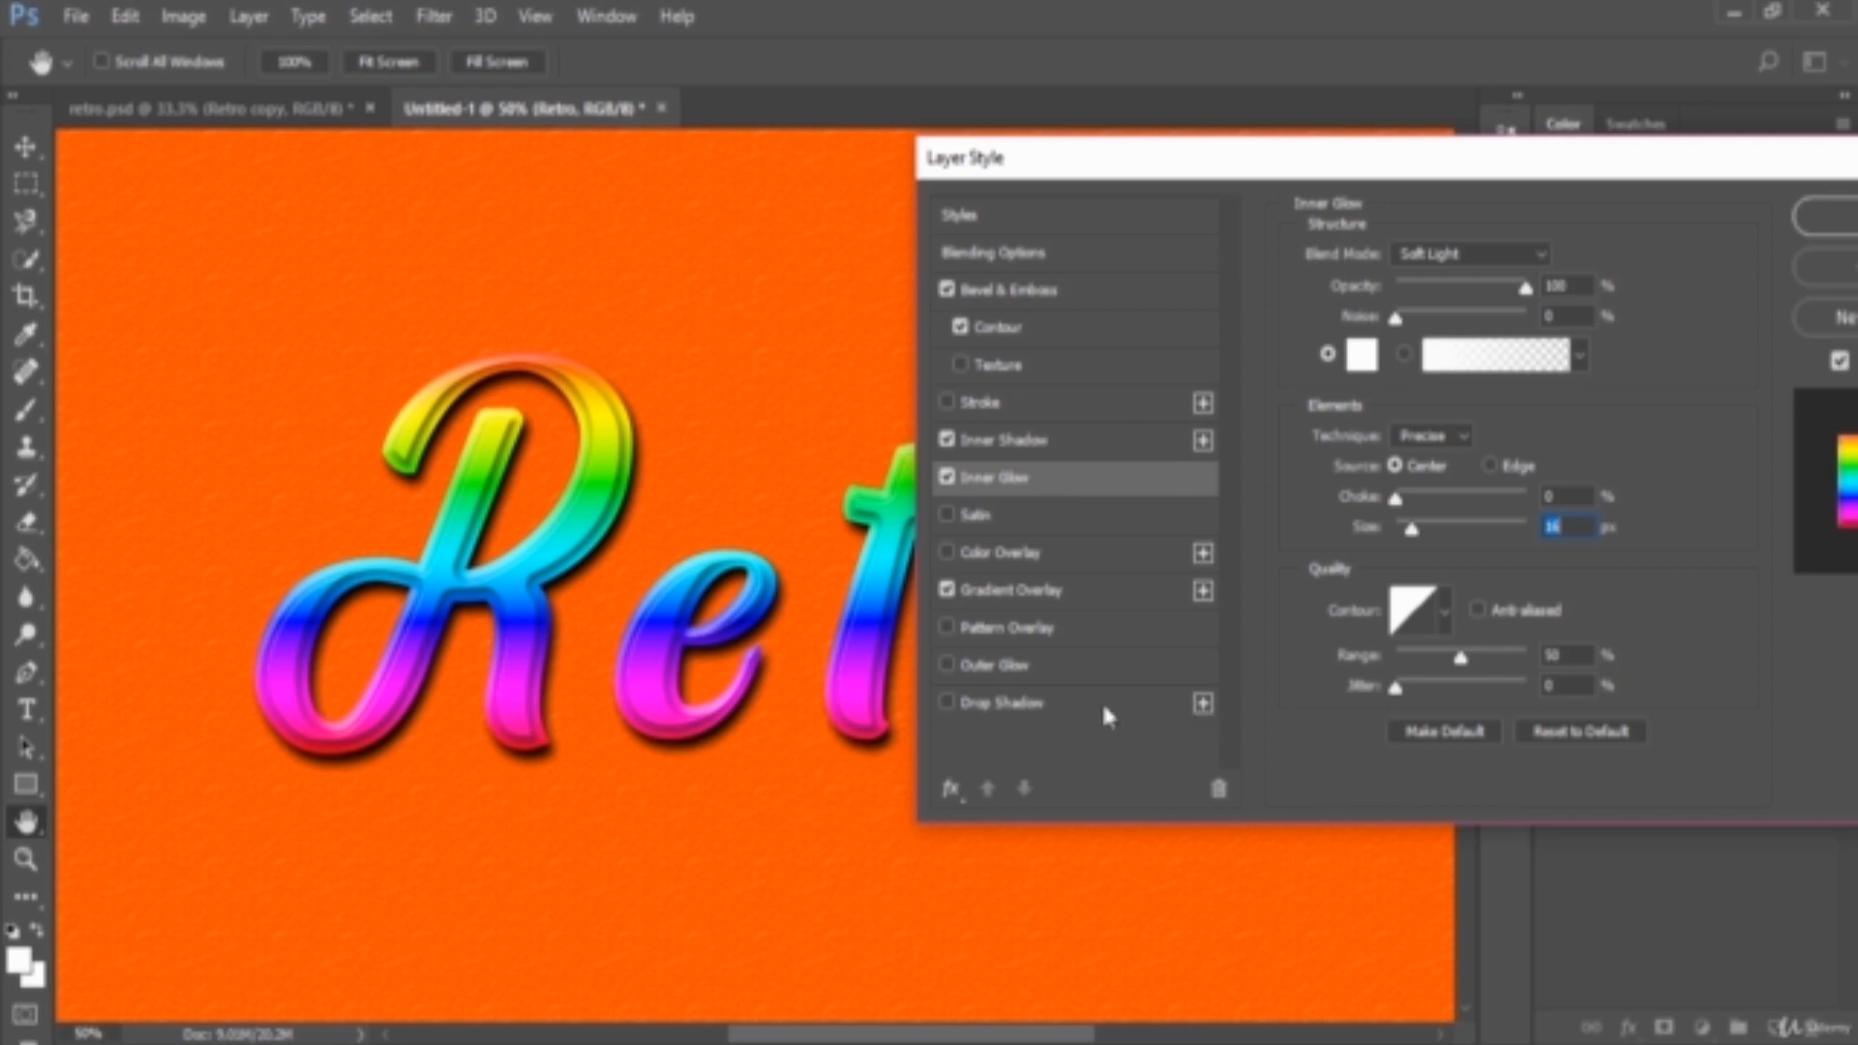
Step: Toggle the Drop Shadow effect to compare the text with and without it, and leave it enabled
{"action": "left_click", "coordinate": [946, 703]}
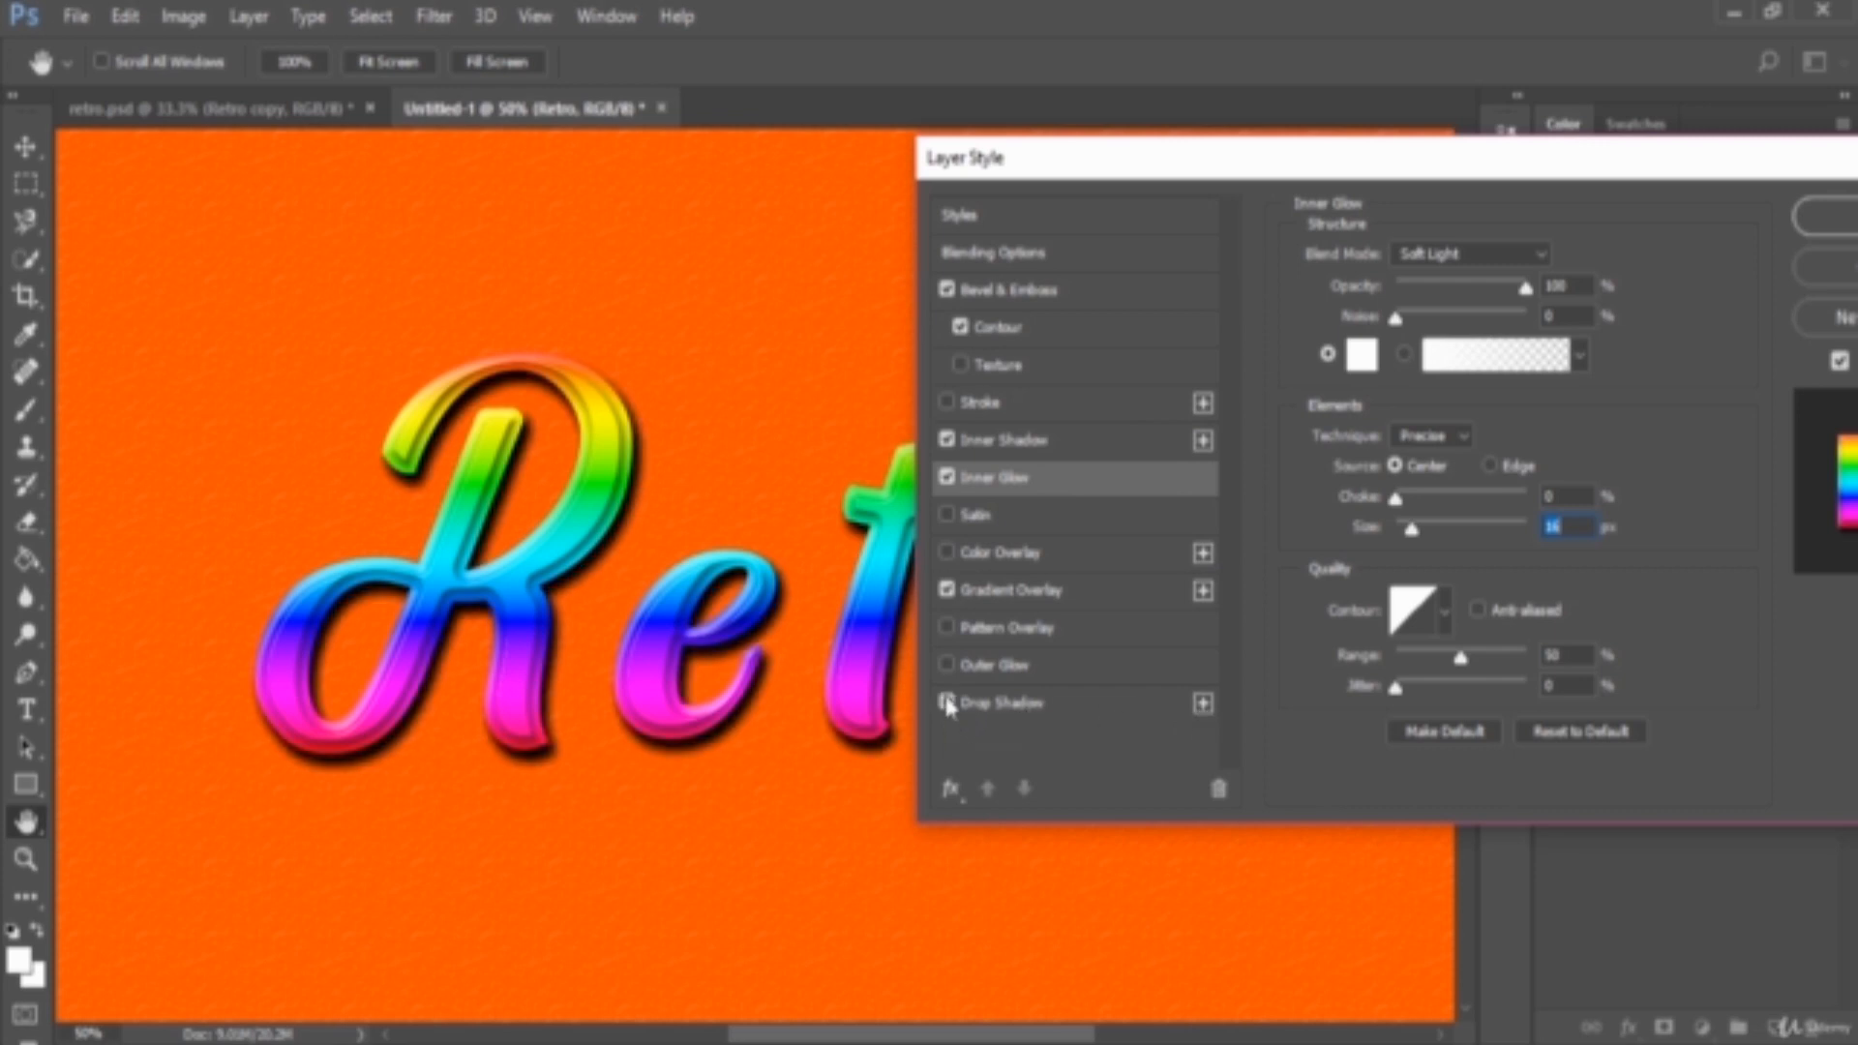
{"action": "left_click", "coordinate": [947, 703]}
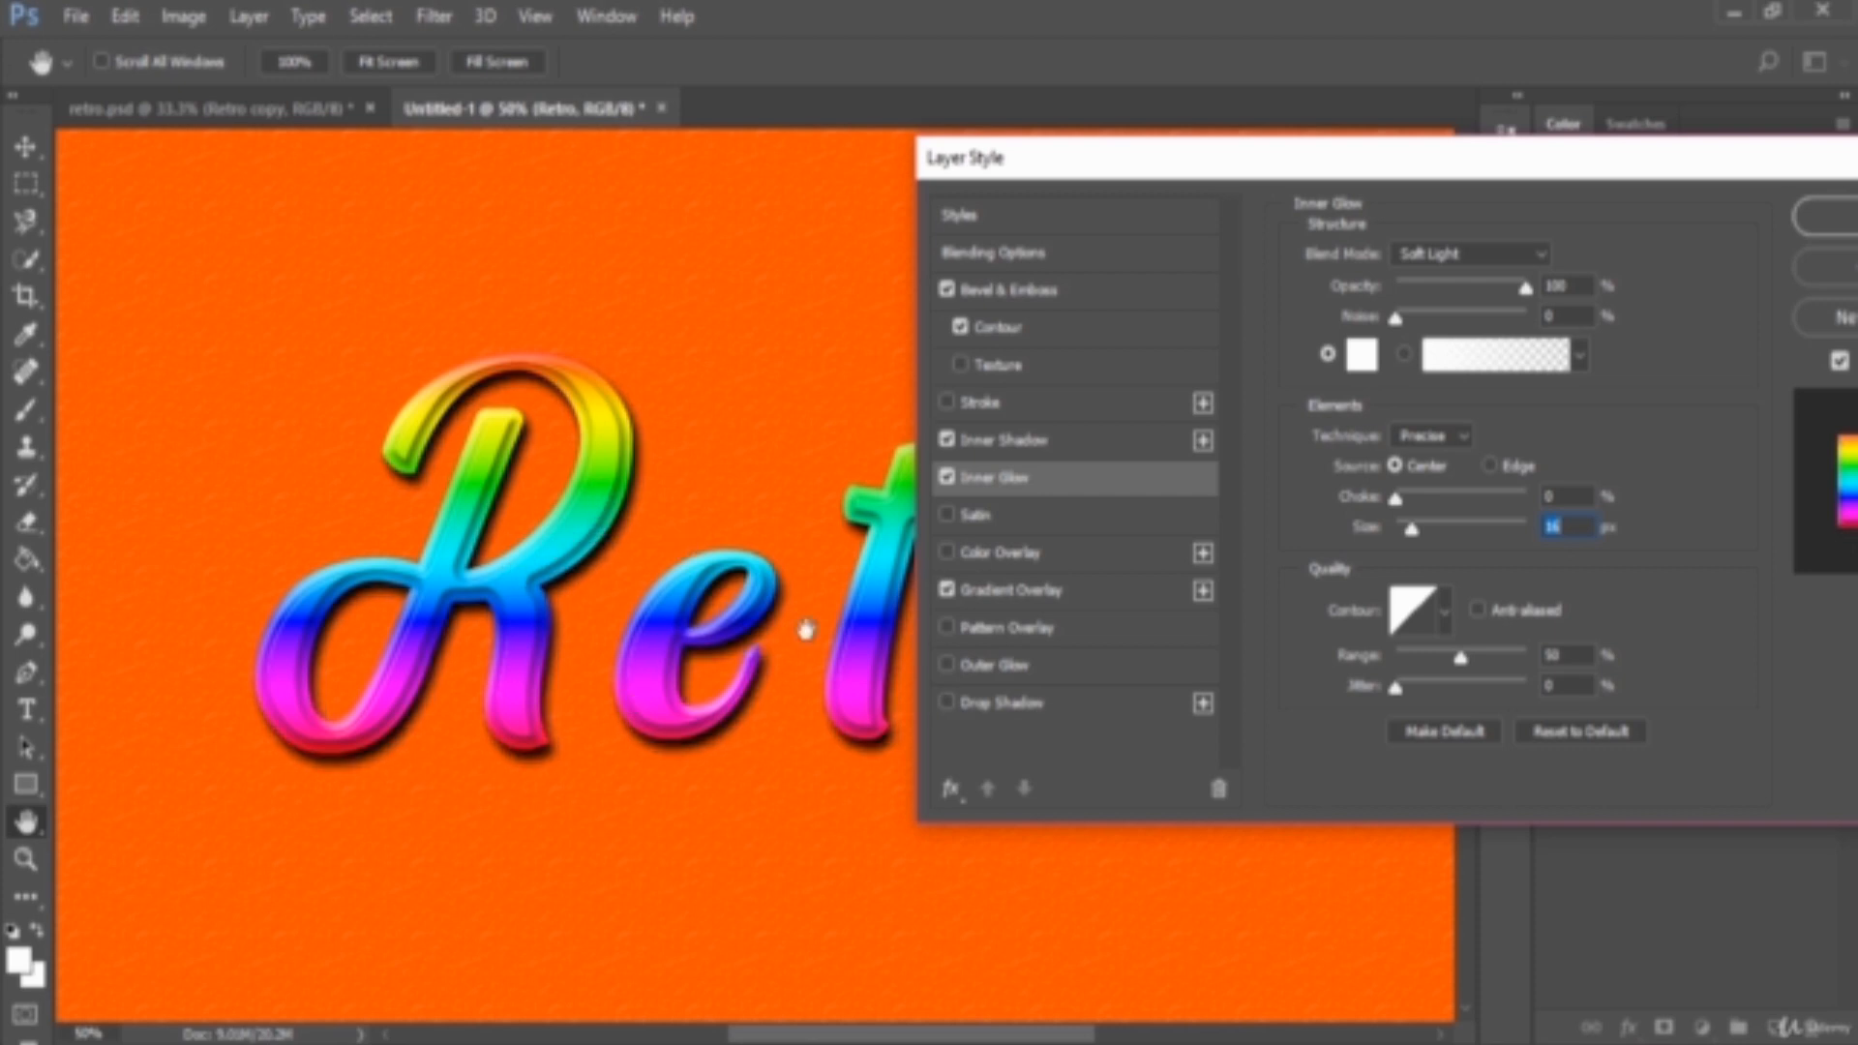
{"action": "left_click", "coordinate": [947, 703]}
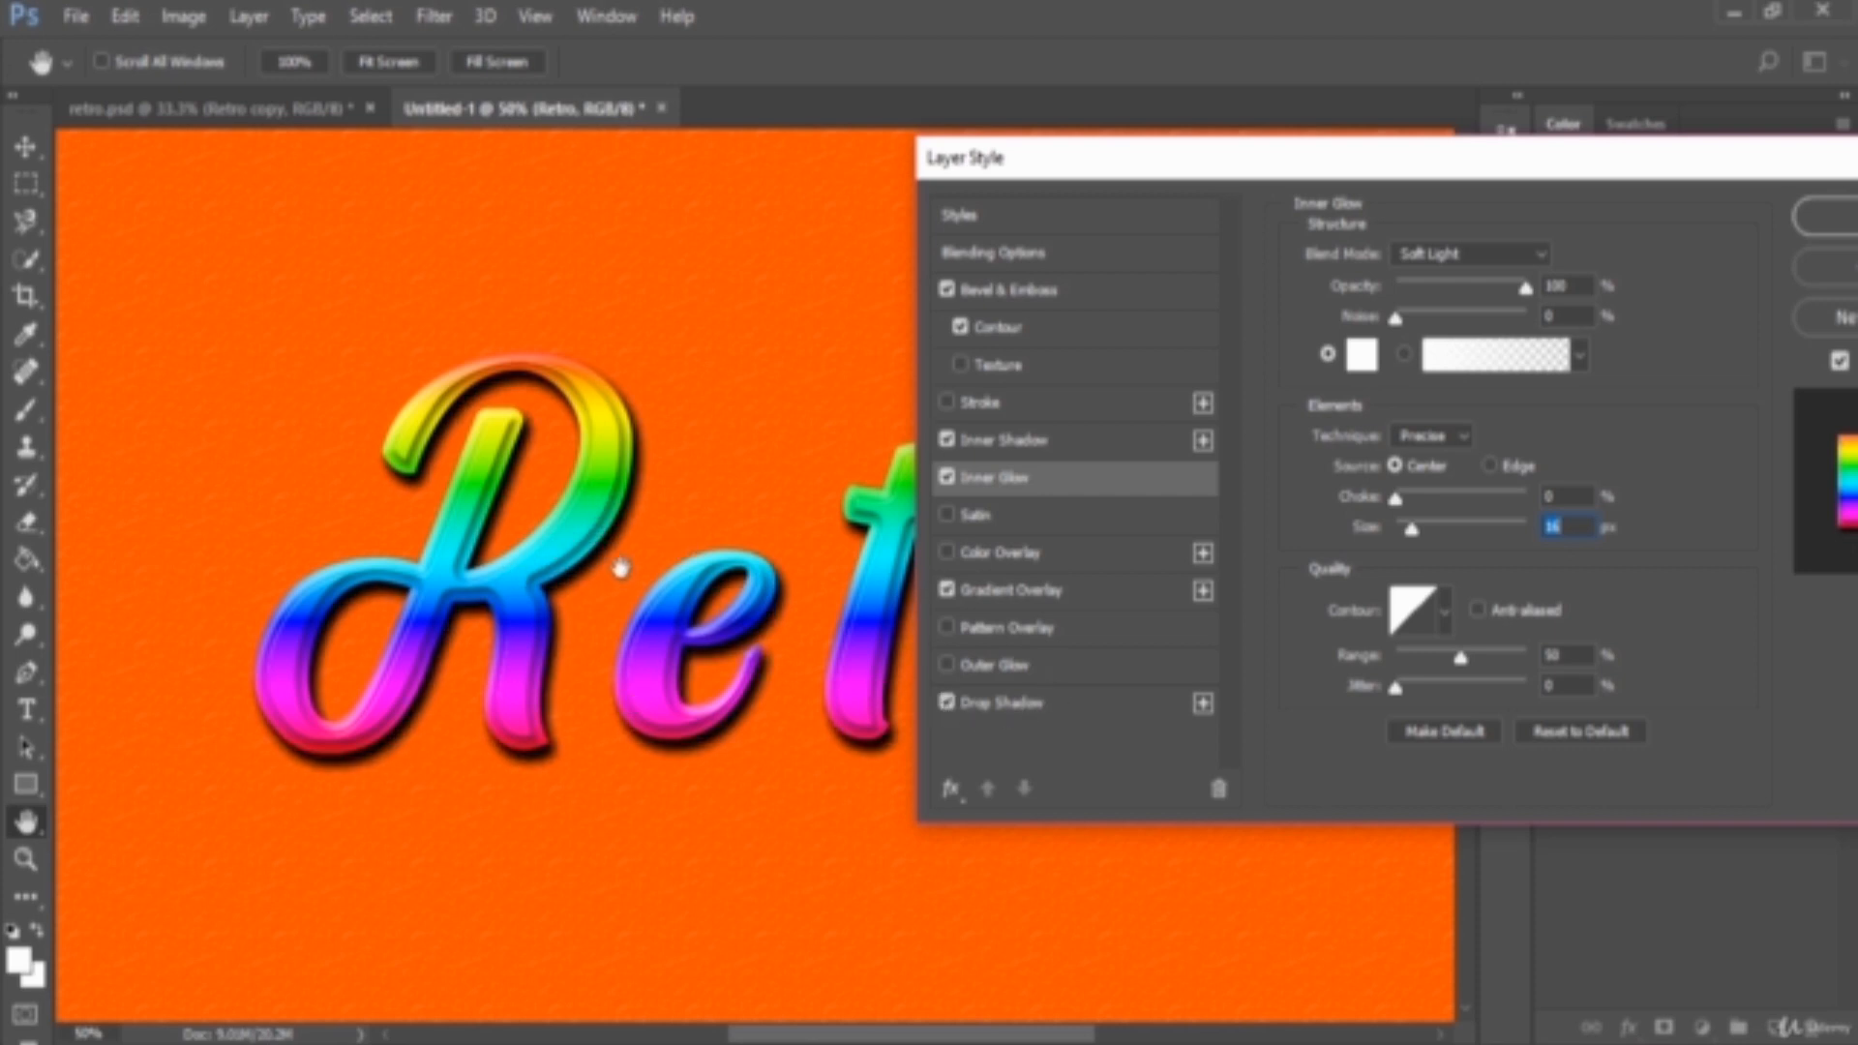
Step: Examine the shadow around the letters at 100% zoom with the Drop Shadow effect disabled and enabled again
{"action": "key", "text": "ctrl+plus"}
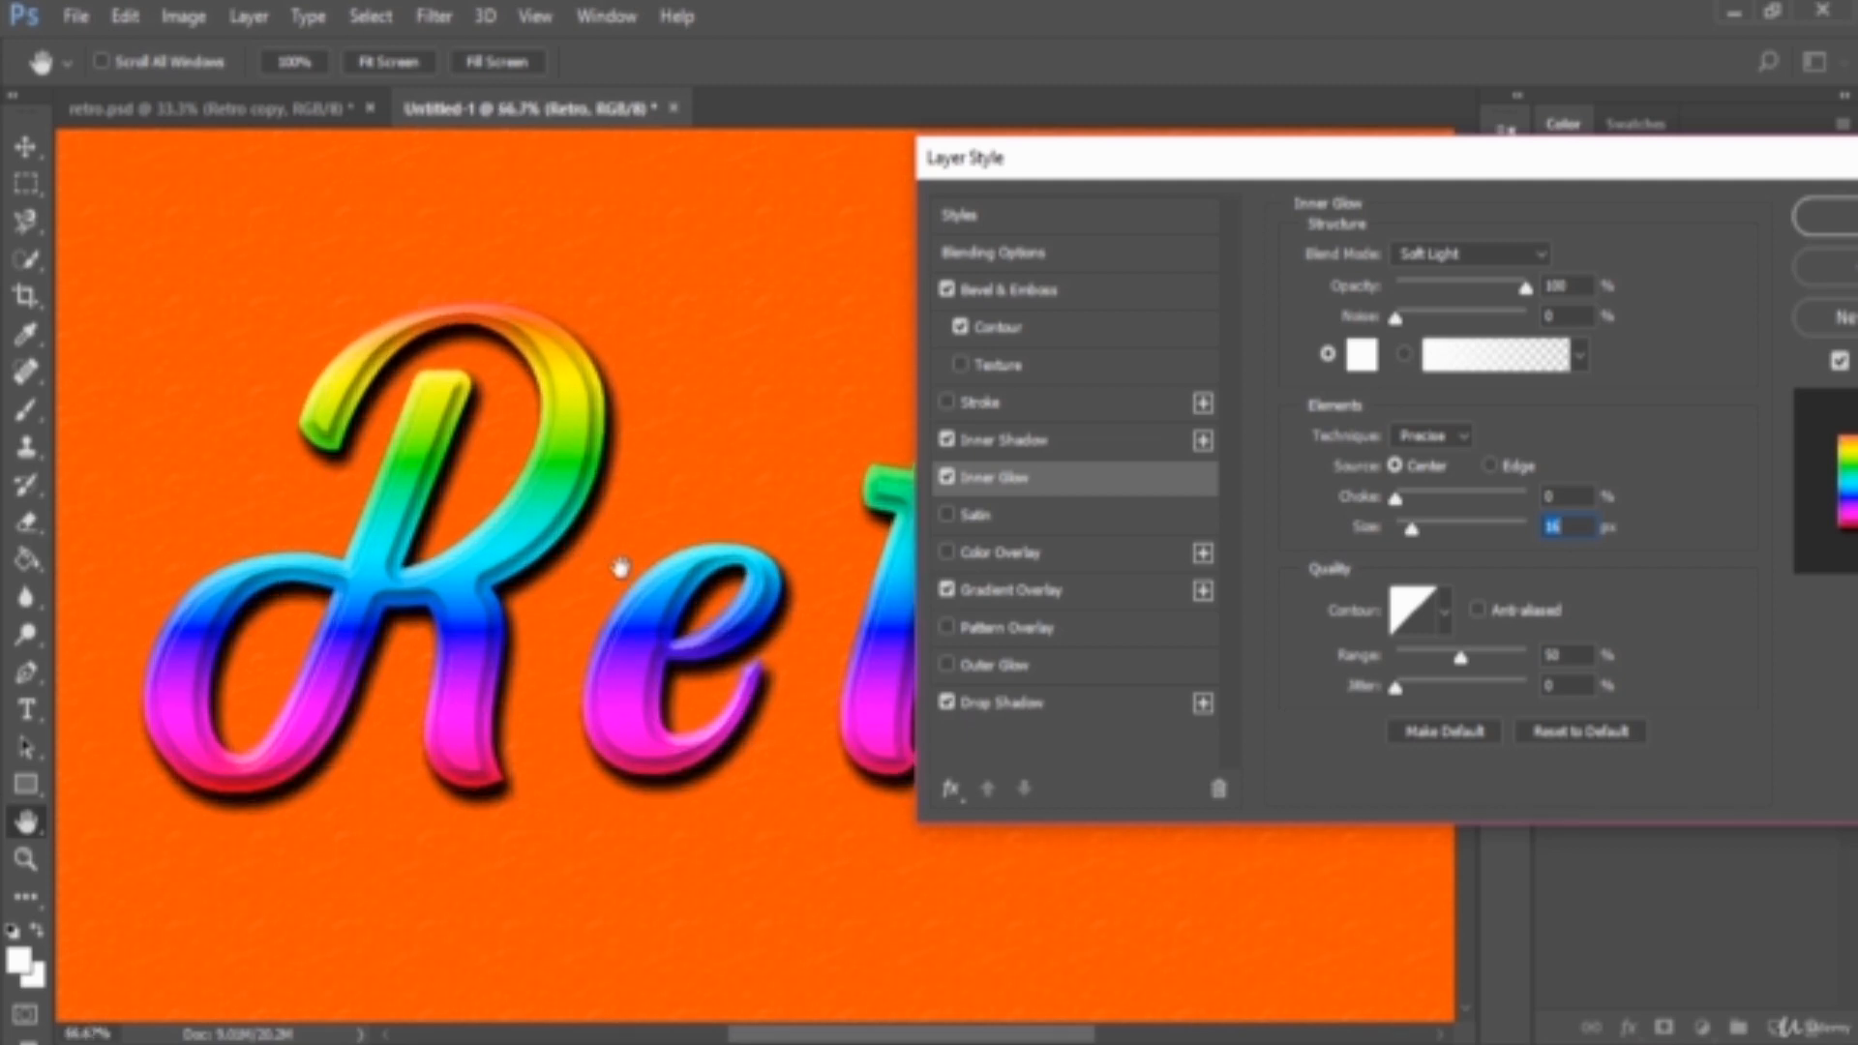
{"action": "key", "text": "ctrl+plus"}
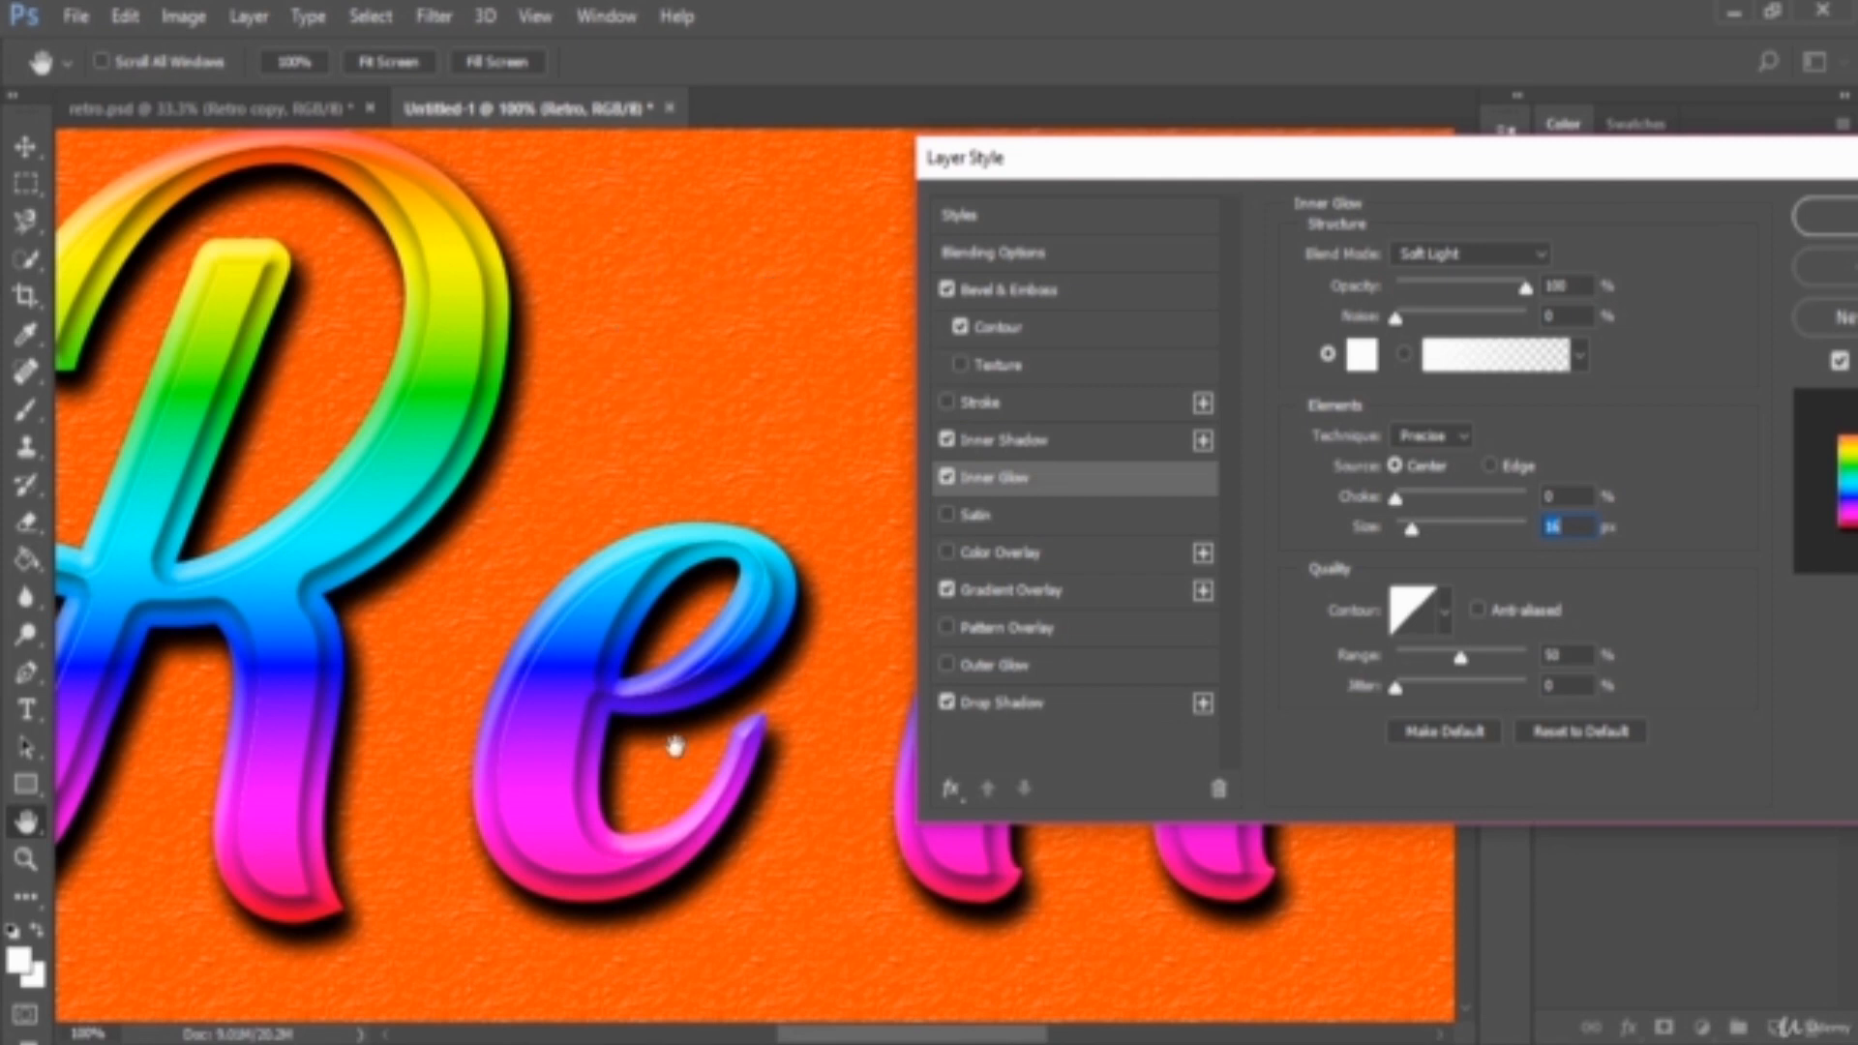
{"action": "left_click", "coordinate": [948, 703]}
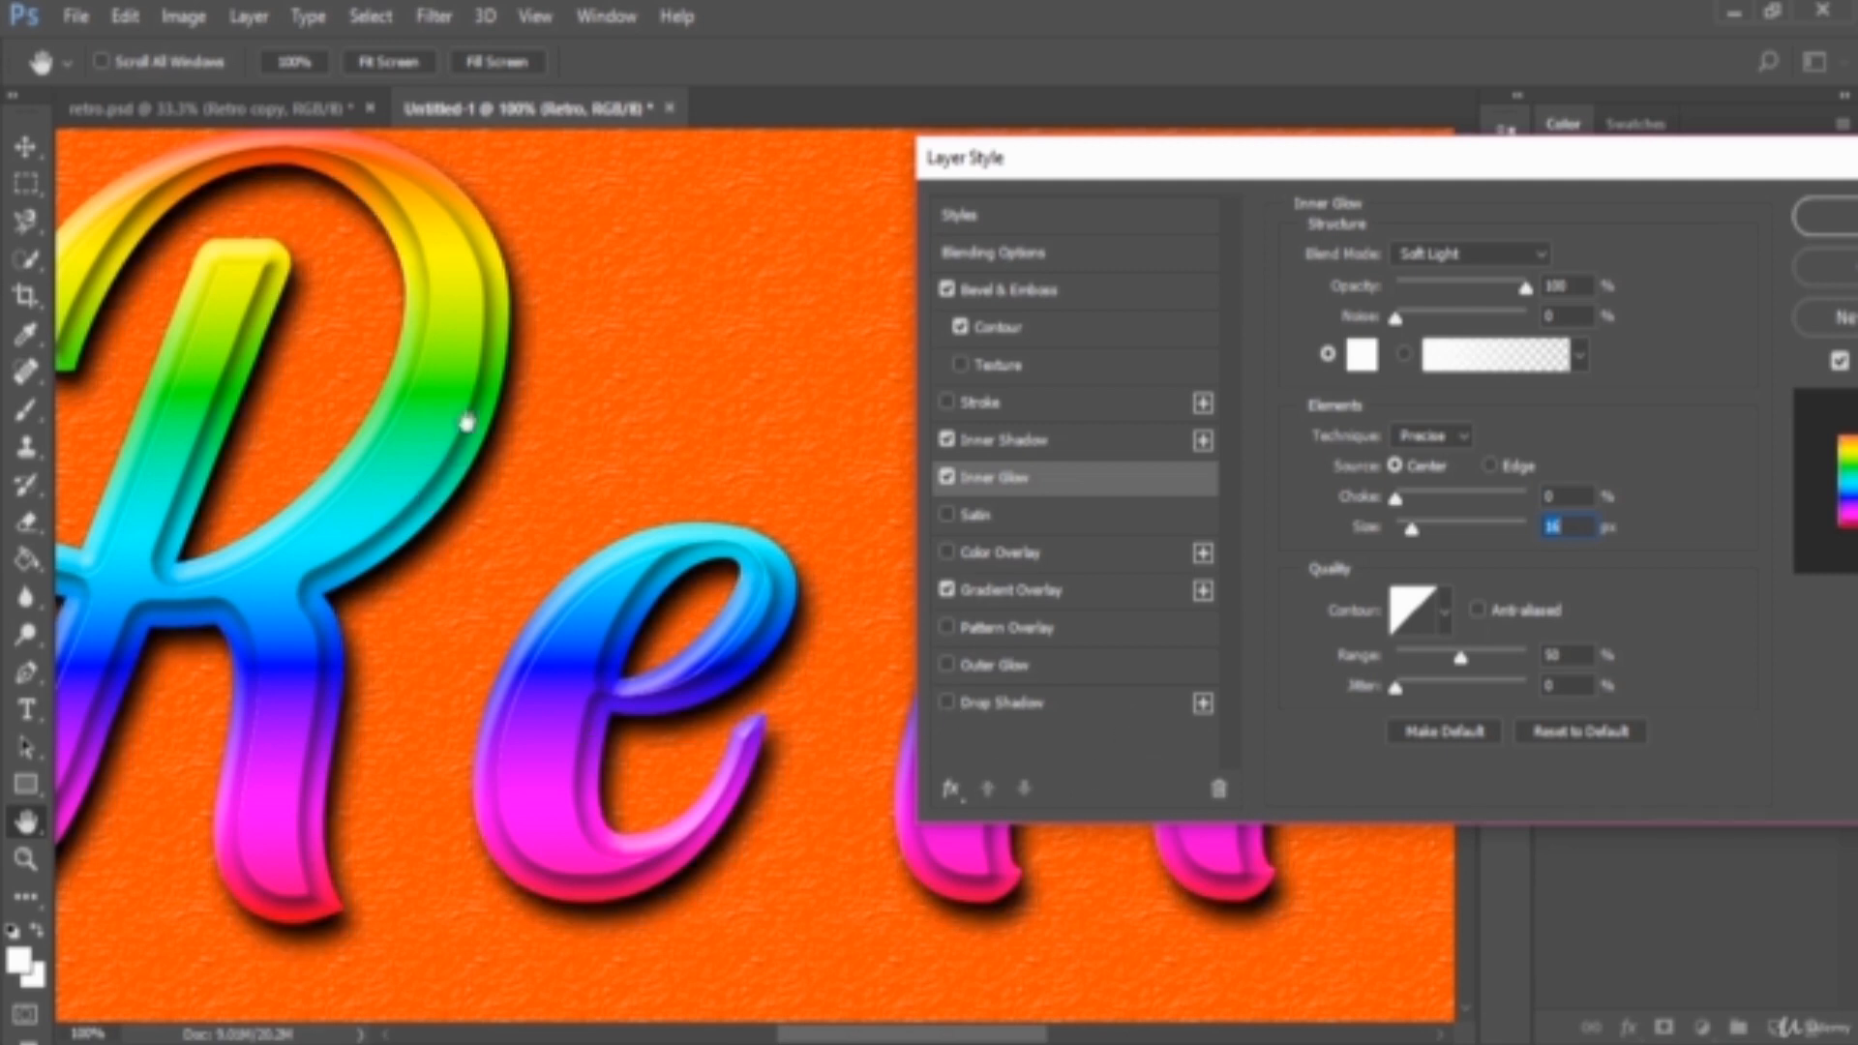
{"action": "left_click", "coordinate": [948, 703]}
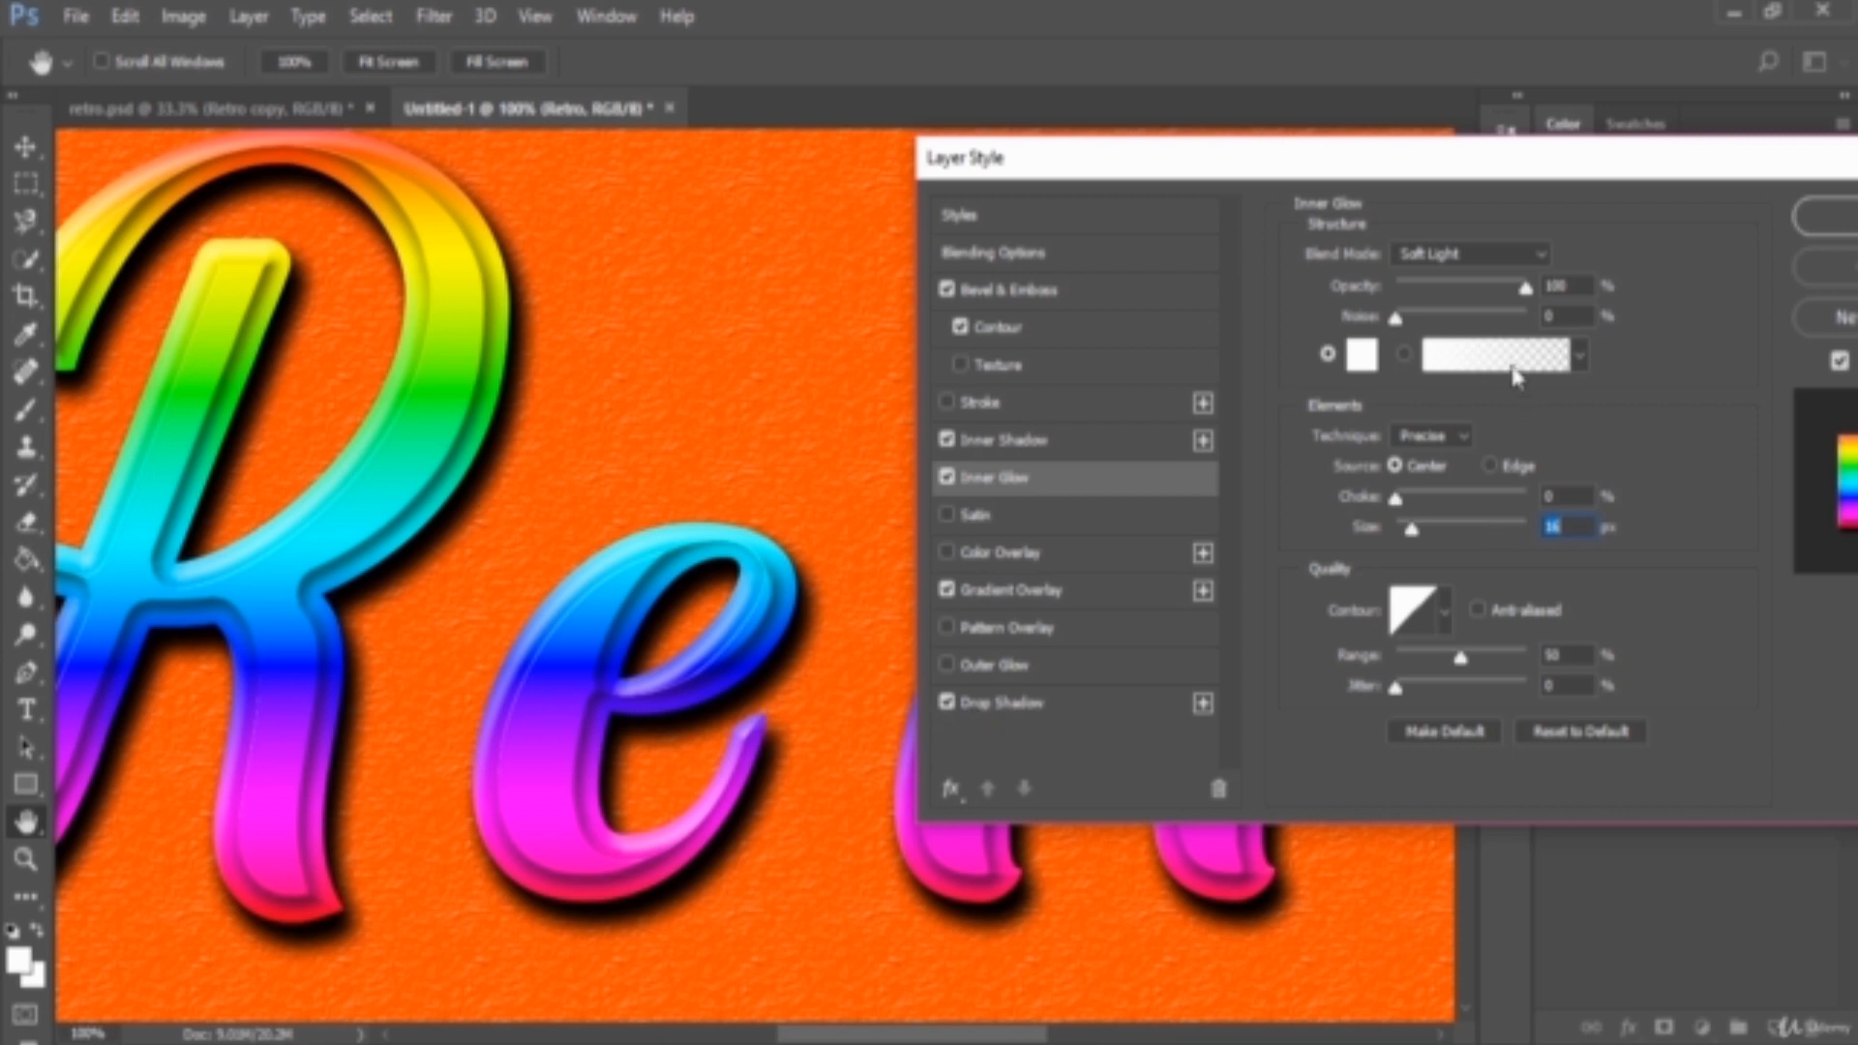
Step: Configure the Drop Shadow with black colour, Linear Burn blend mode and 15% opacity
{"action": "left_click", "coordinate": [1007, 722]}
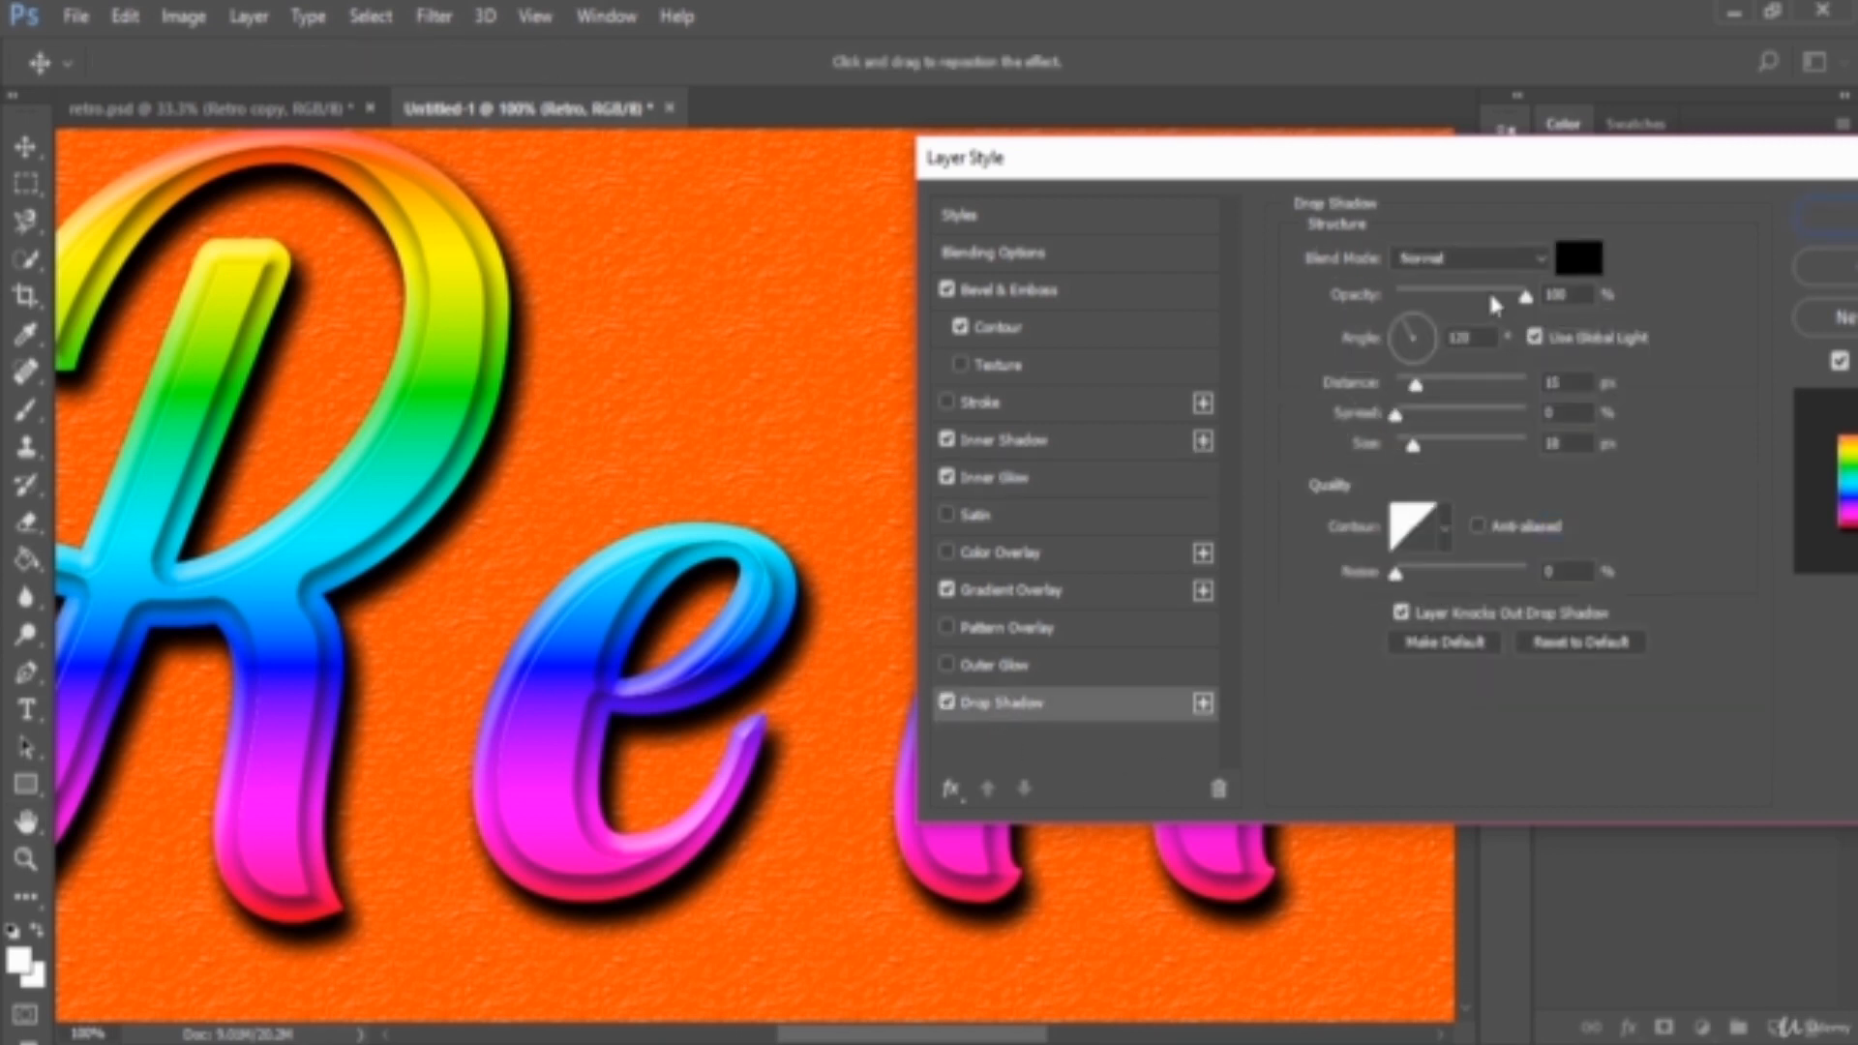
{"action": "left_click", "coordinate": [1584, 259]}
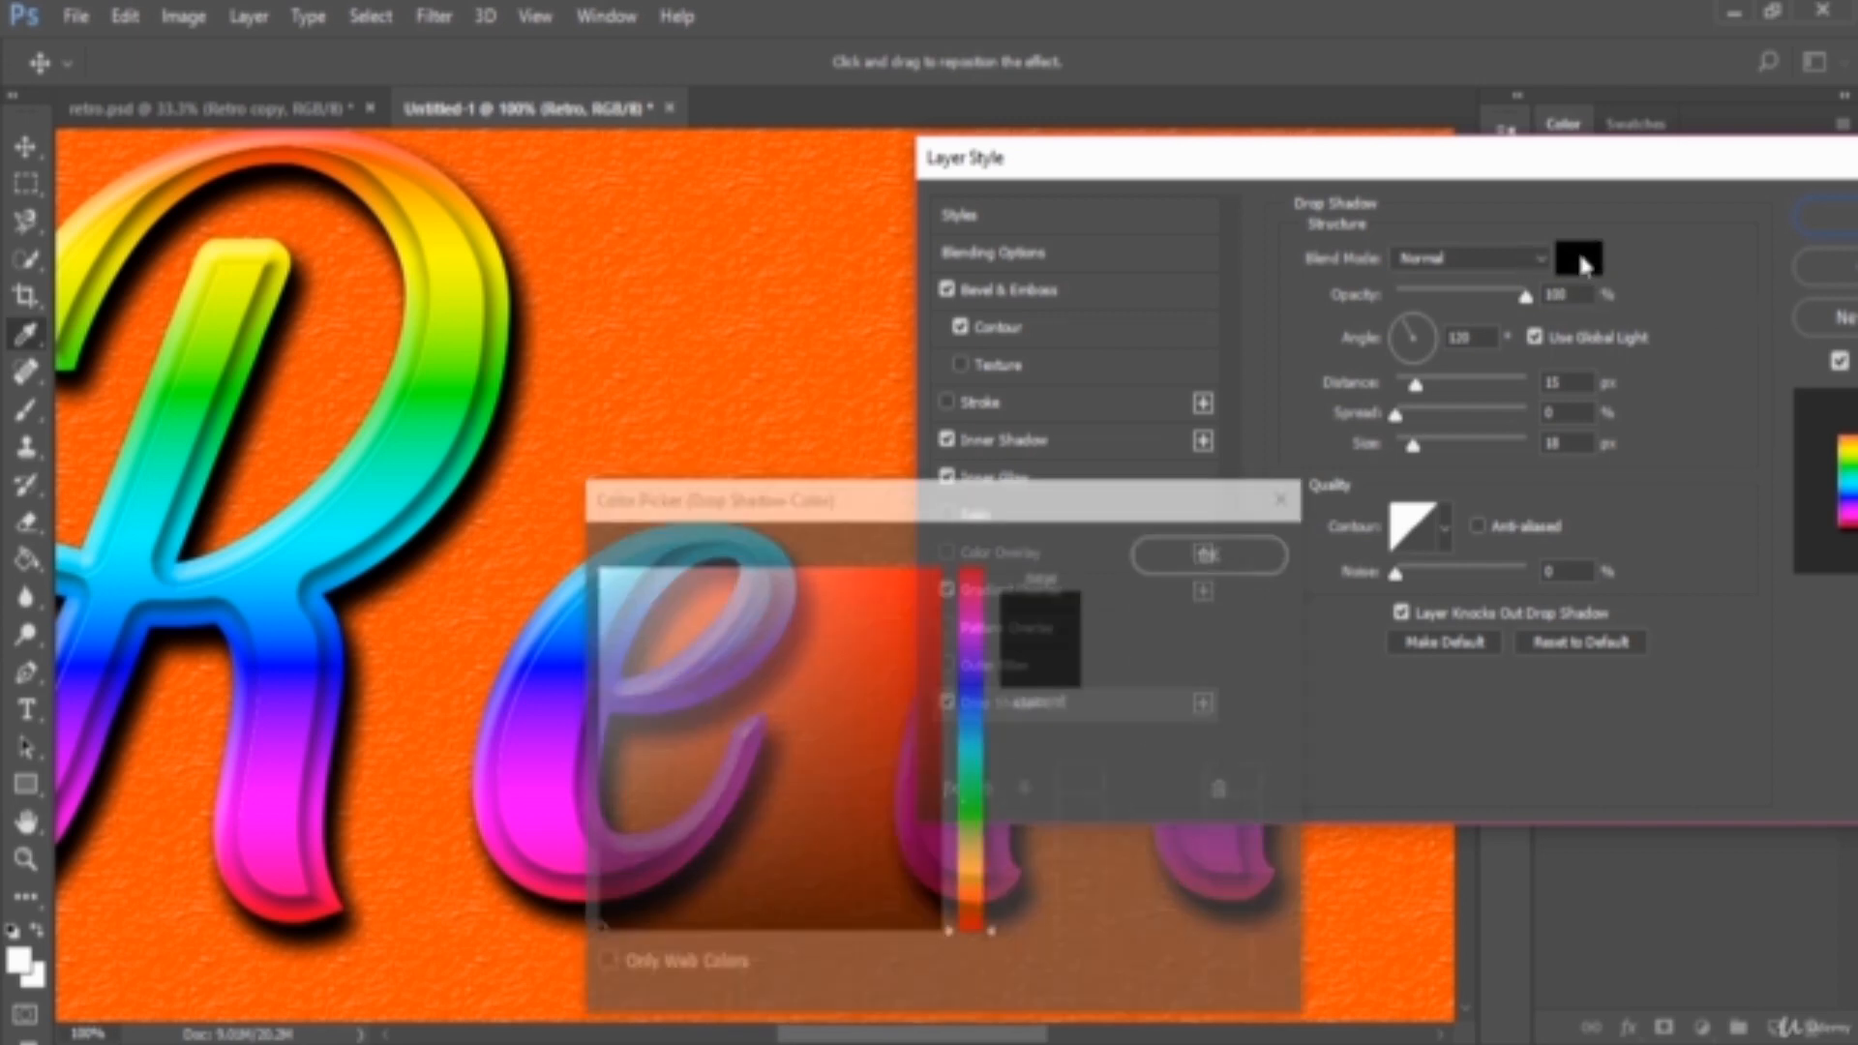
{"action": "left_click", "coordinate": [1209, 554]}
{"action": "left_click", "coordinate": [1457, 259]}
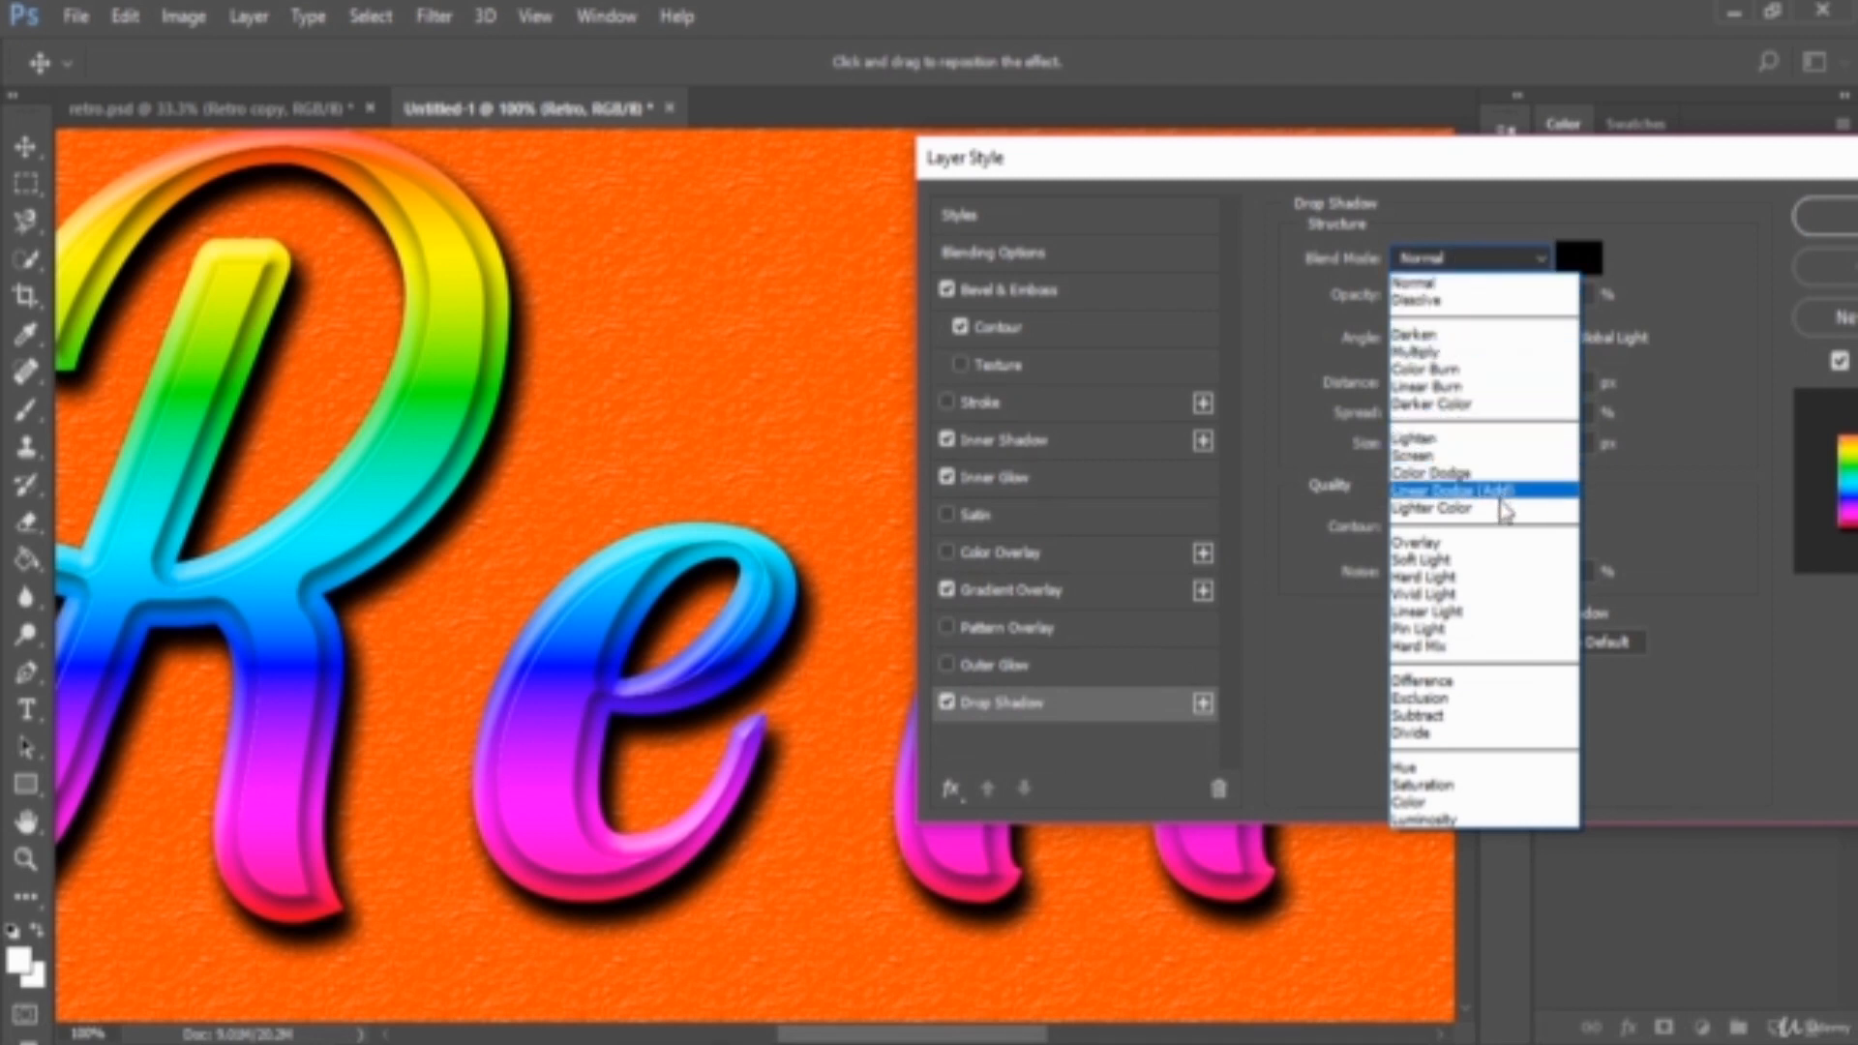
{"action": "left_click", "coordinate": [1450, 387]}
{"action": "left_click", "coordinate": [1508, 263]}
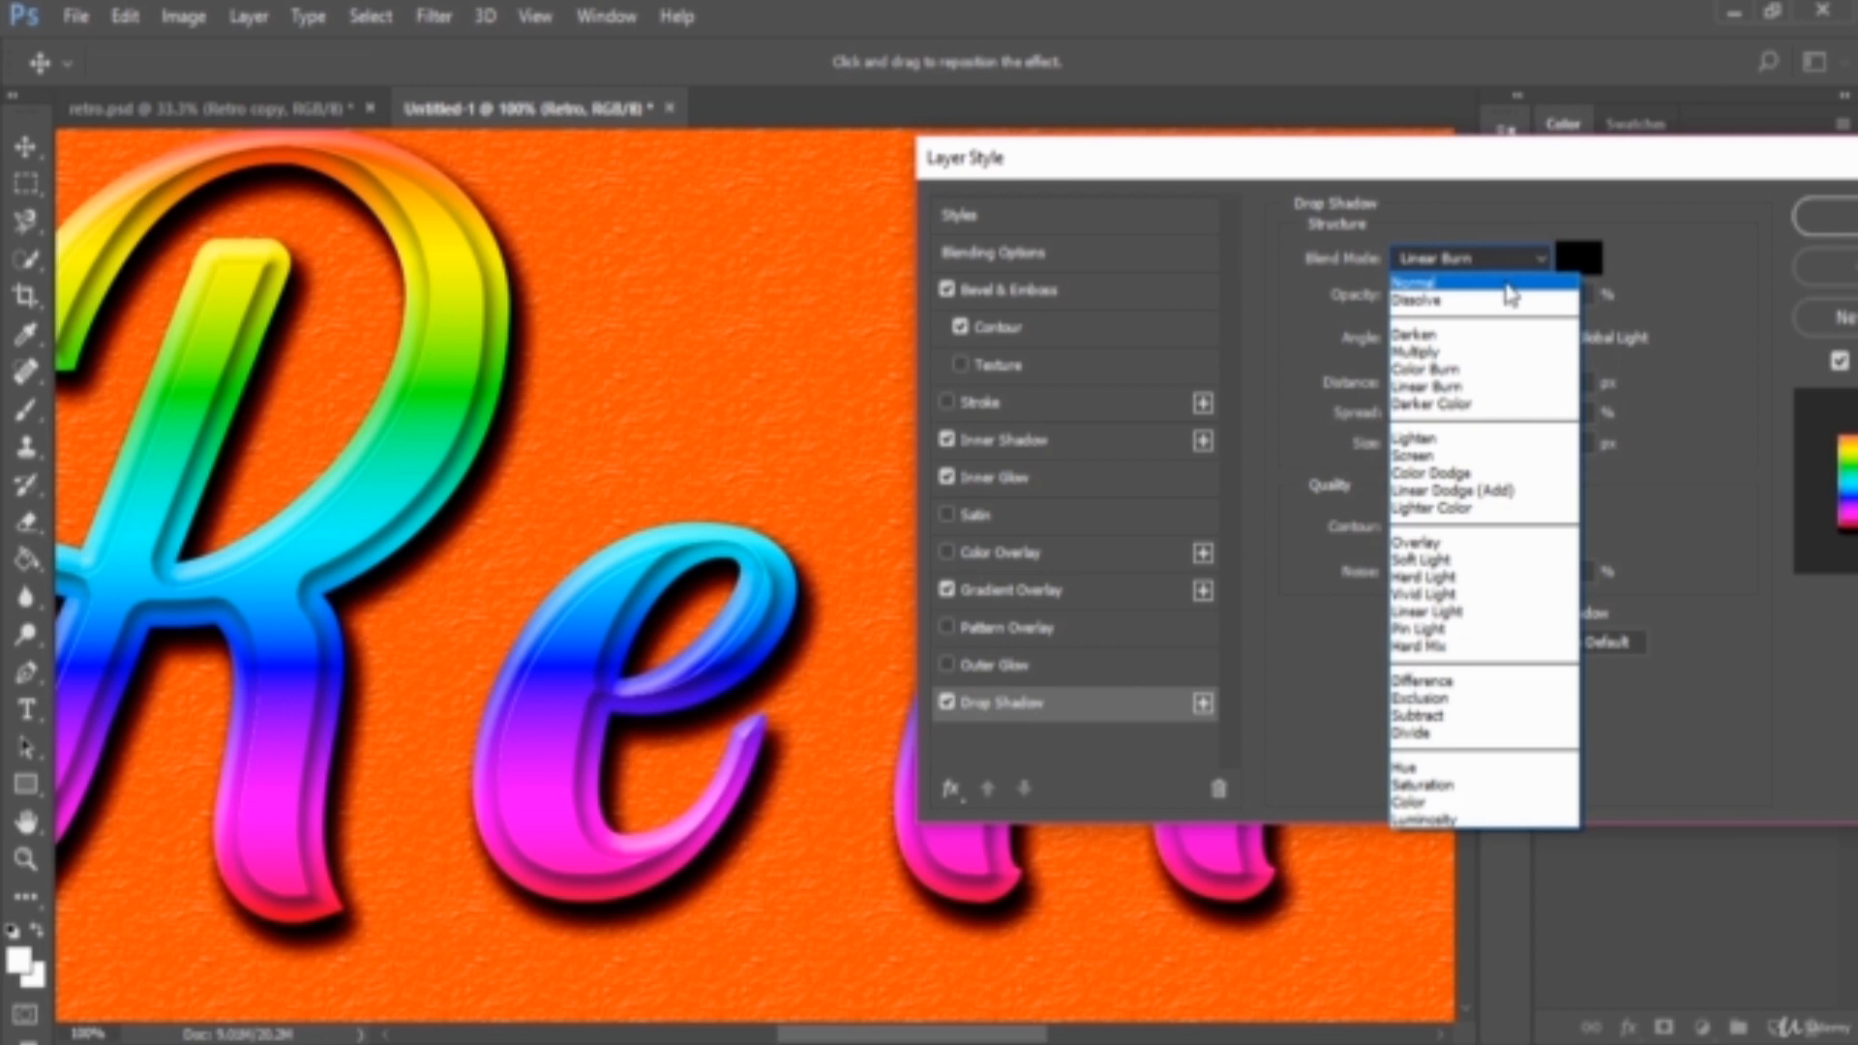
{"action": "left_click", "coordinate": [1508, 285]}
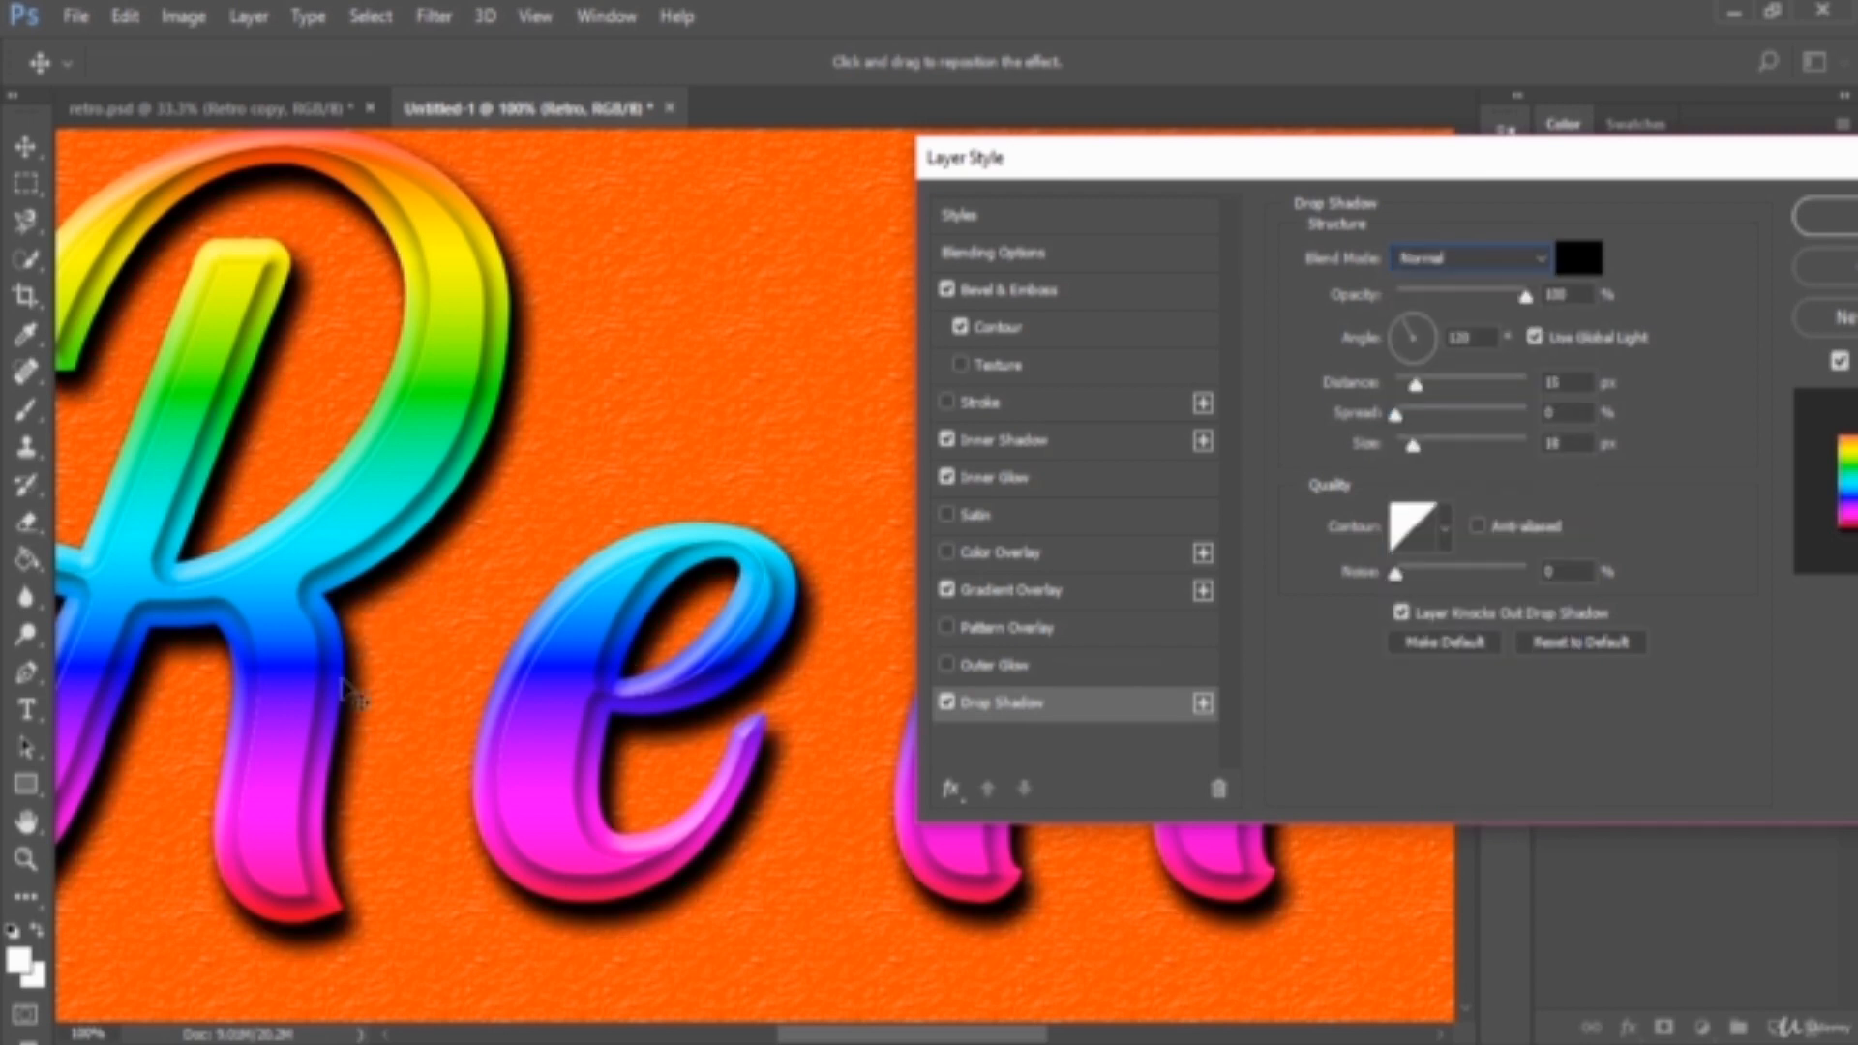
{"action": "left_click", "coordinate": [1433, 256]}
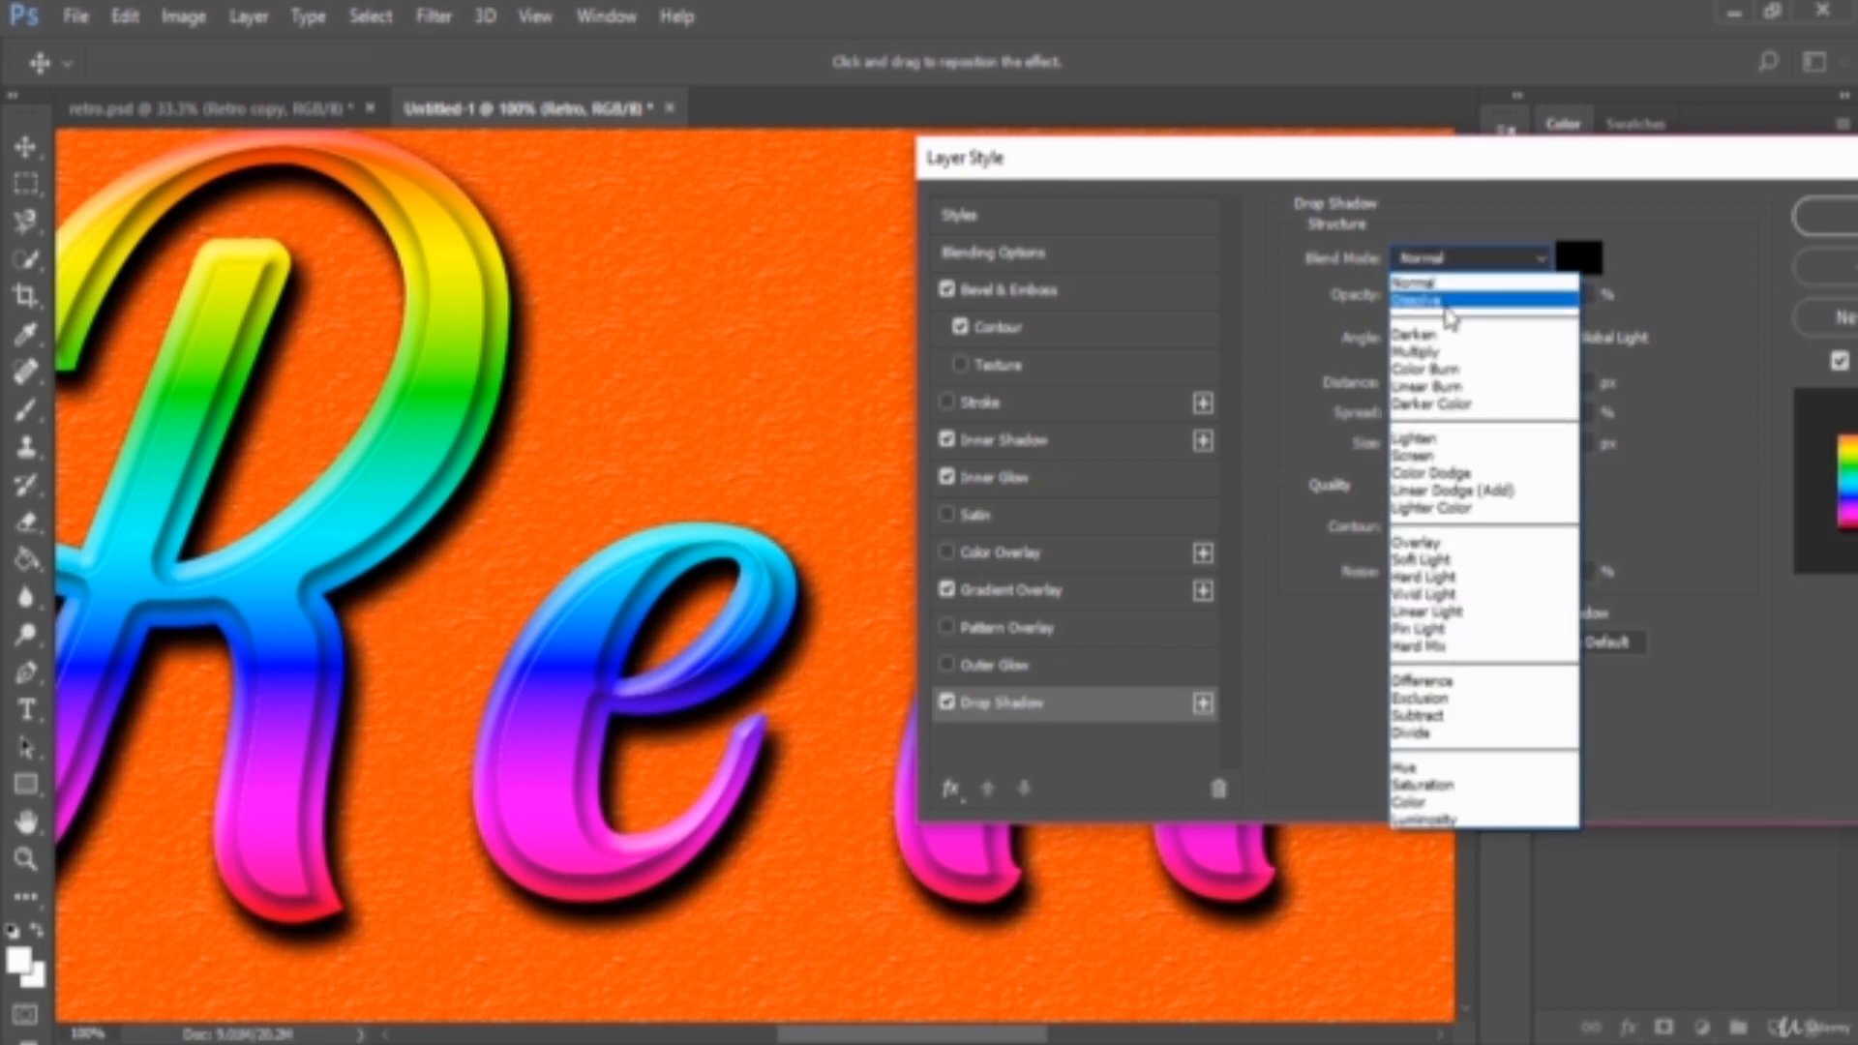
{"action": "left_click", "coordinate": [1452, 386]}
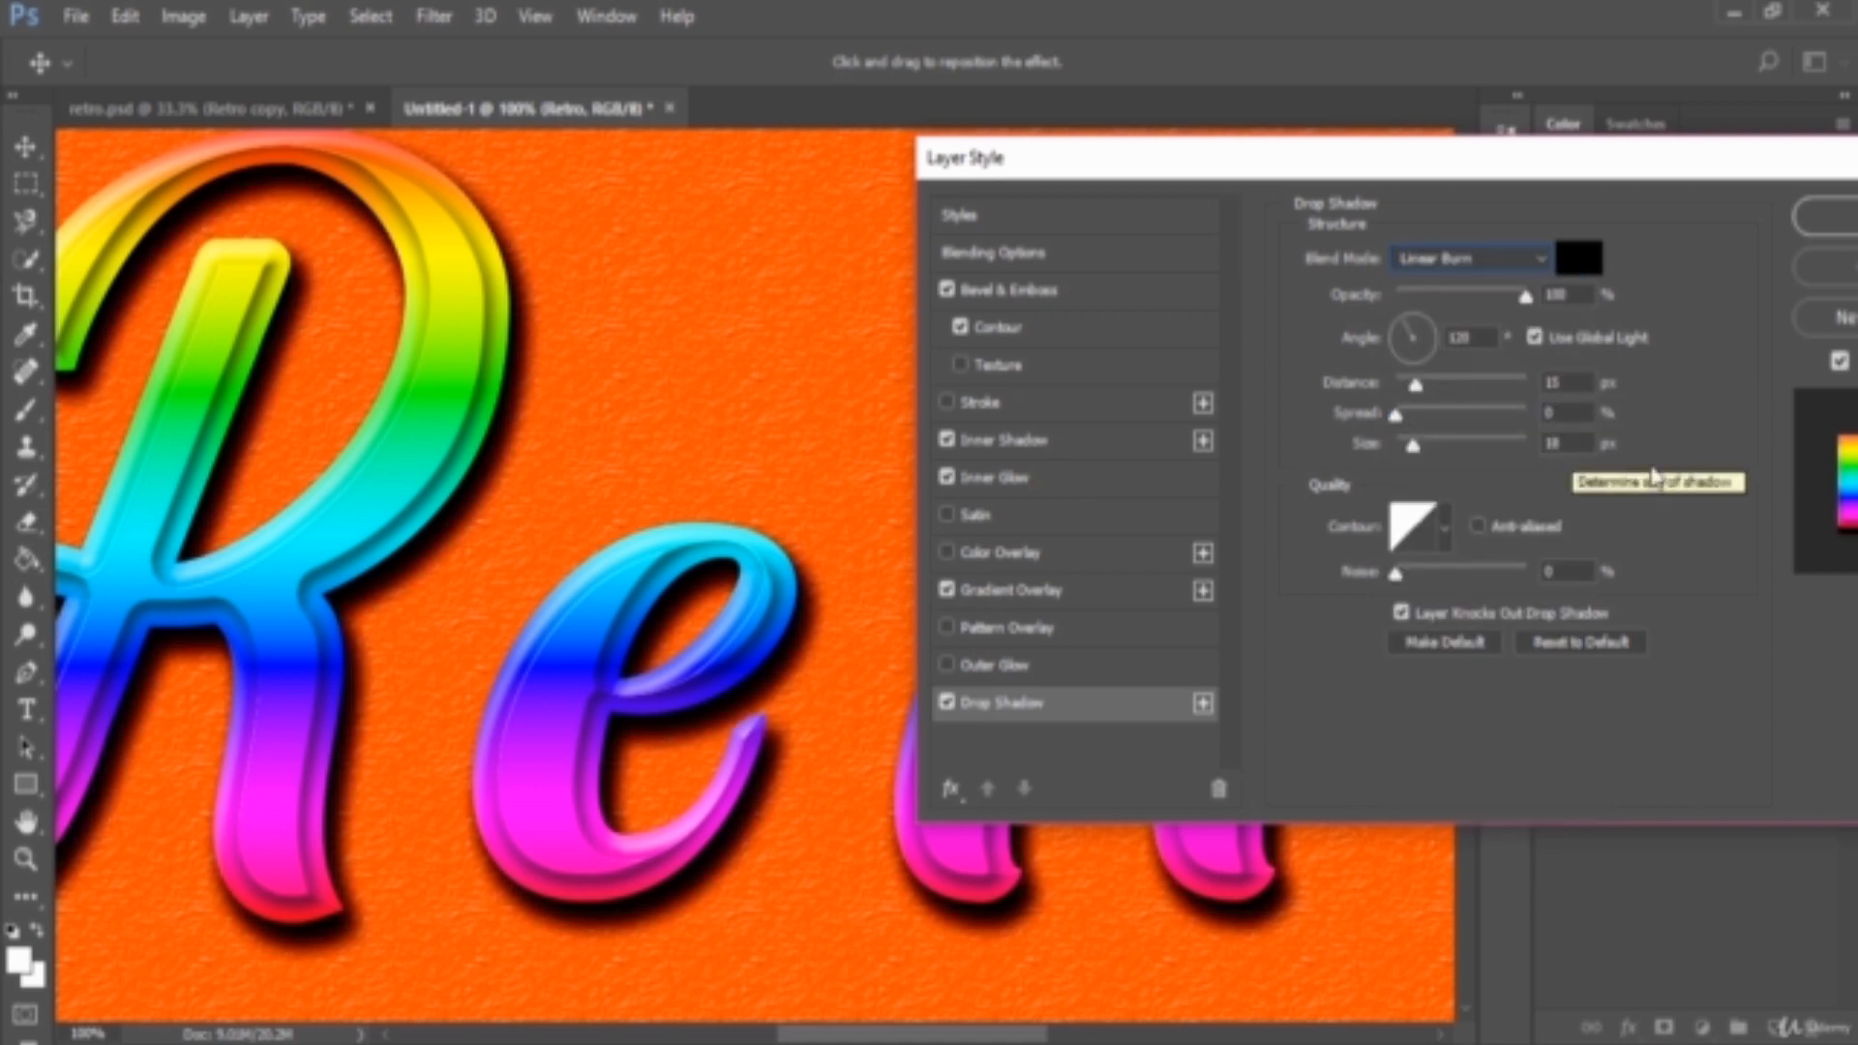
{"action": "double_click", "coordinate": [1572, 296]}
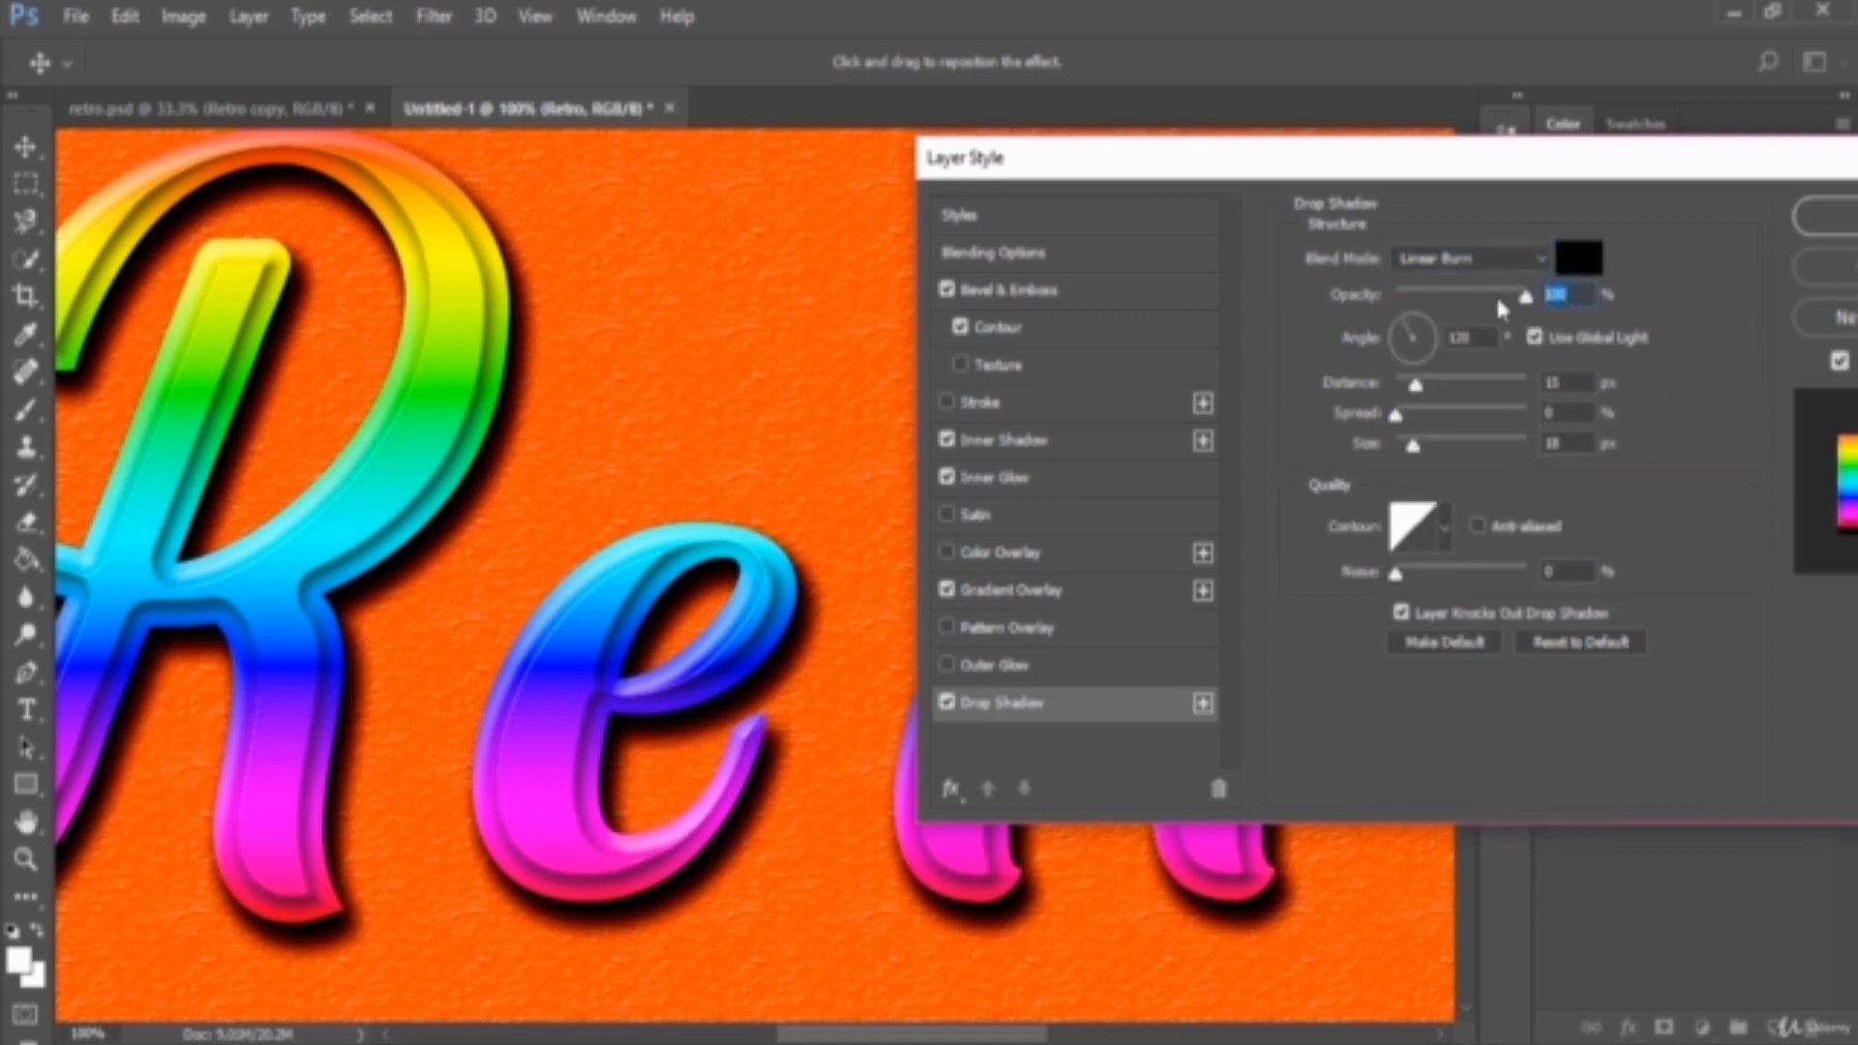
{"action": "type", "text": "15"}
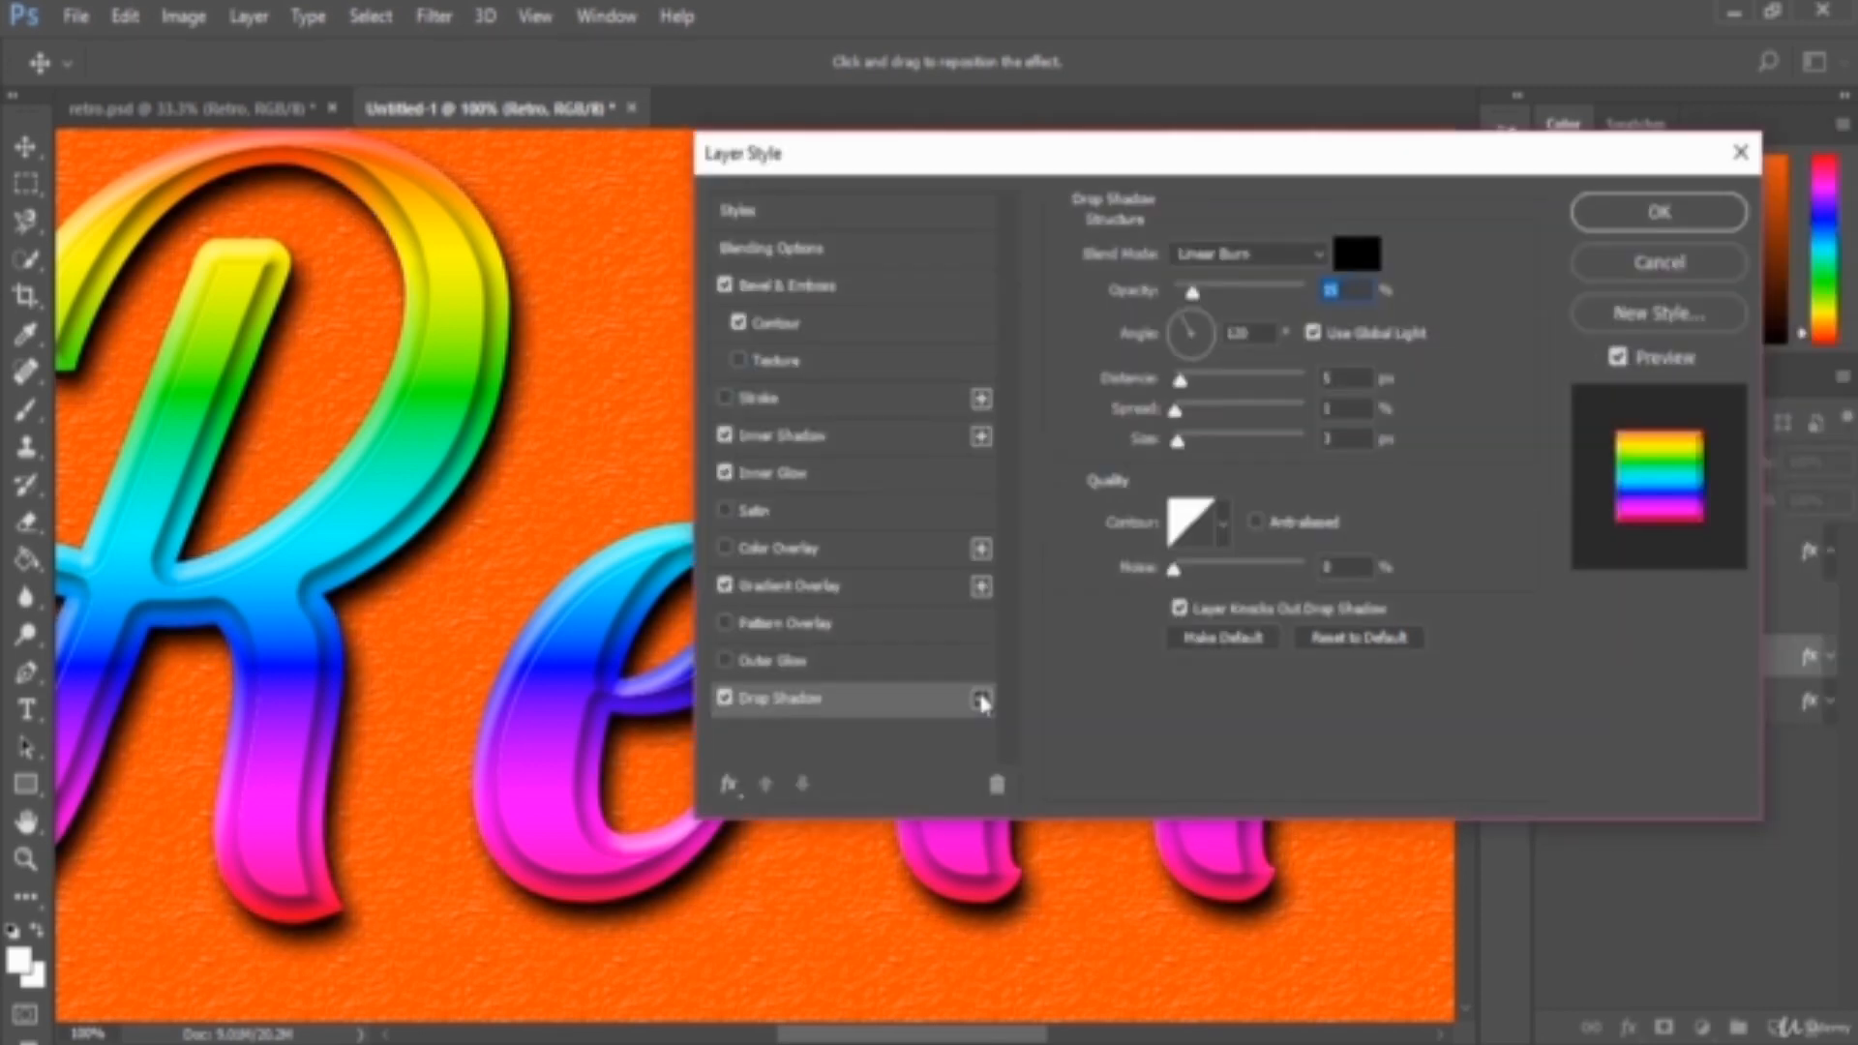
Step: Add a second Drop Shadow effect to the Retro layer and open the settings of the lower one
{"action": "left_click", "coordinate": [982, 699]}
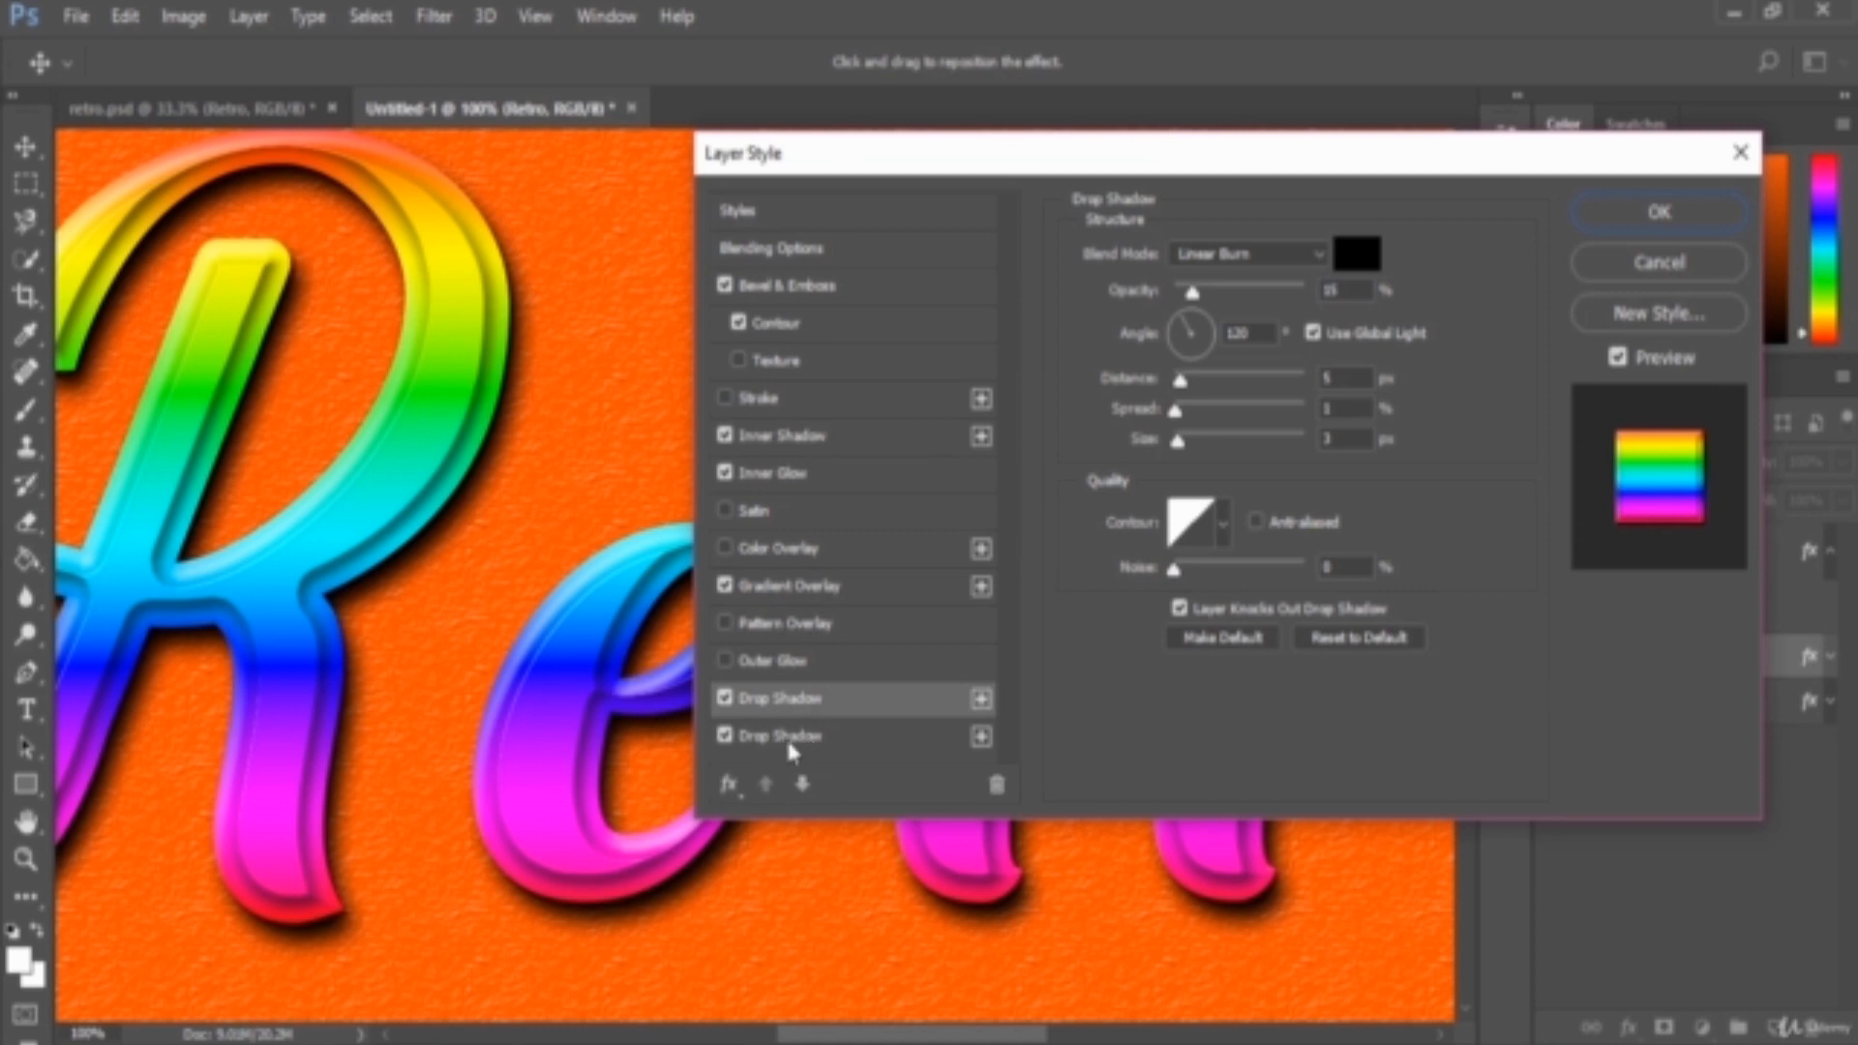
{"action": "left_click", "coordinate": [811, 740]}
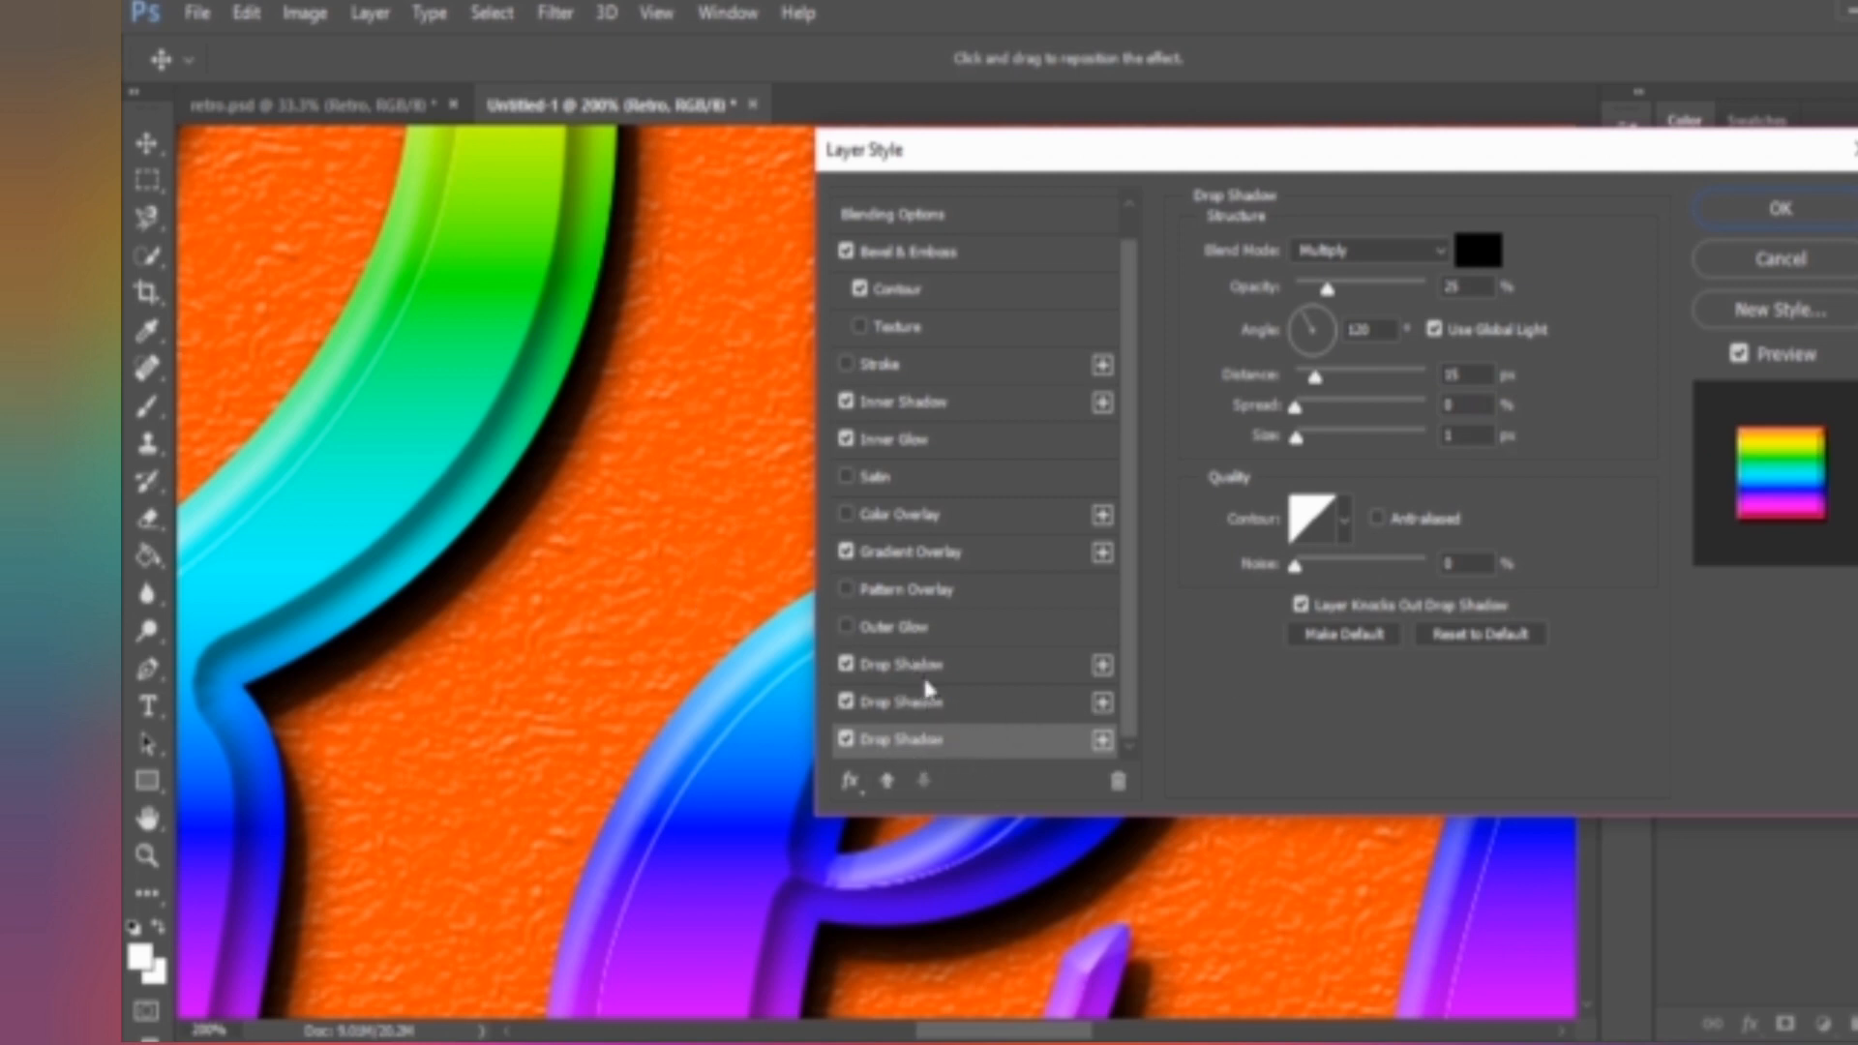
Step: Compare the text with and without the bottommost of the three Drop Shadows, and set that shadow's opacity to 10%
{"action": "left_click", "coordinate": [846, 738]}
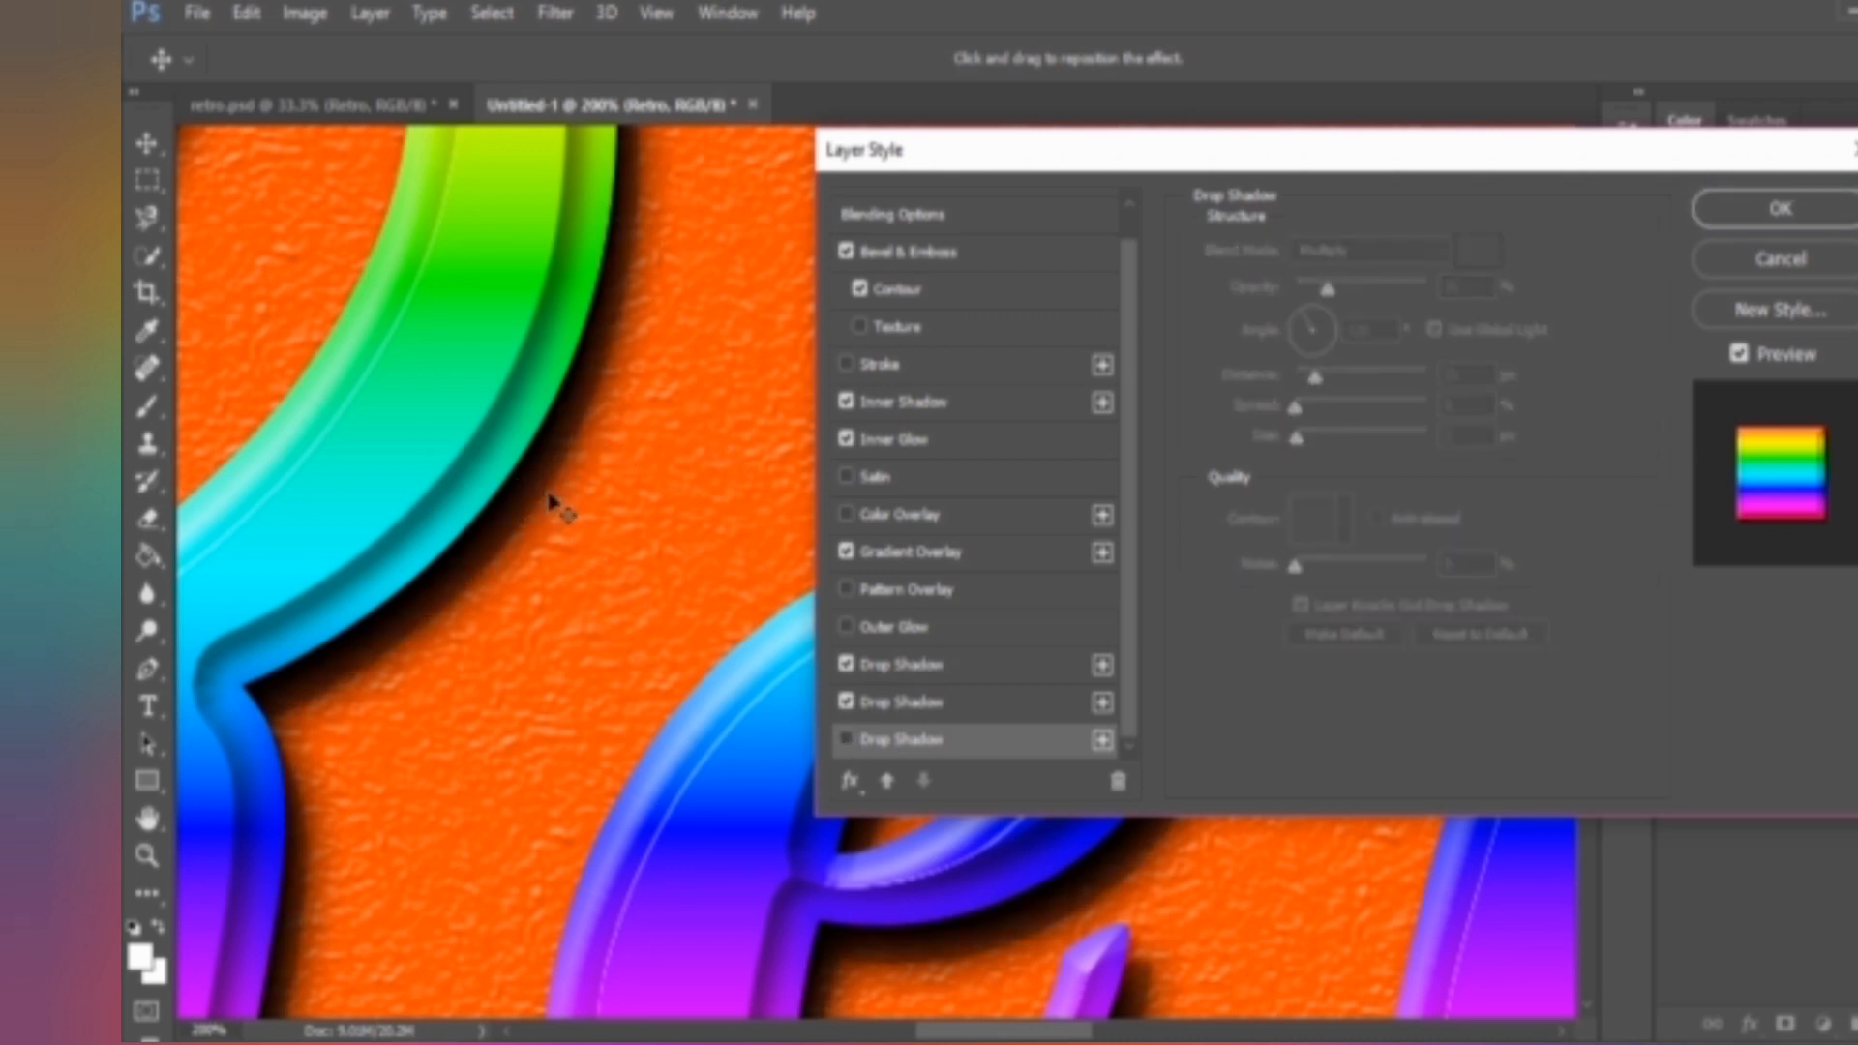
{"action": "left_click", "coordinate": [847, 741]}
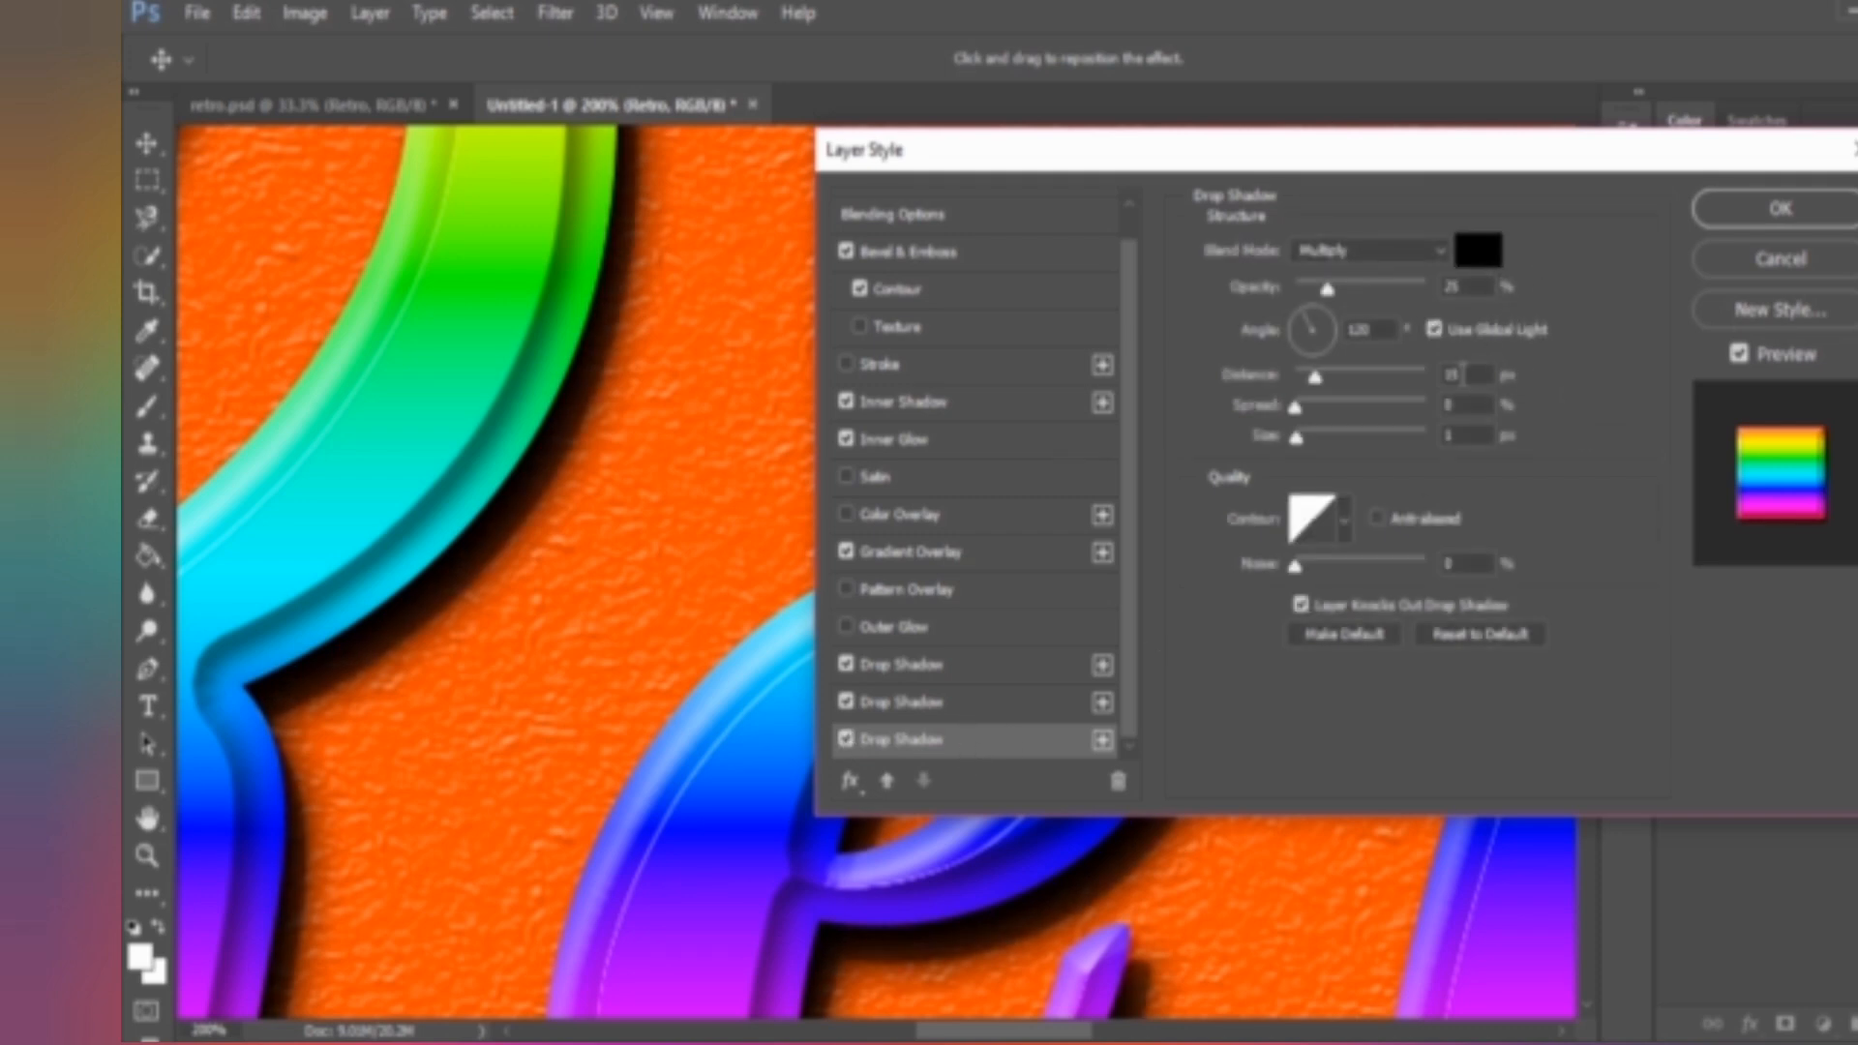
{"action": "double_click", "coordinate": [1489, 286]}
{"action": "type", "text": "10"}
Step: Review the settings of the middle and uppermost Drop Shadows and return to the bottommost one
{"action": "left_click", "coordinate": [929, 713]}
{"action": "left_click", "coordinate": [933, 715]}
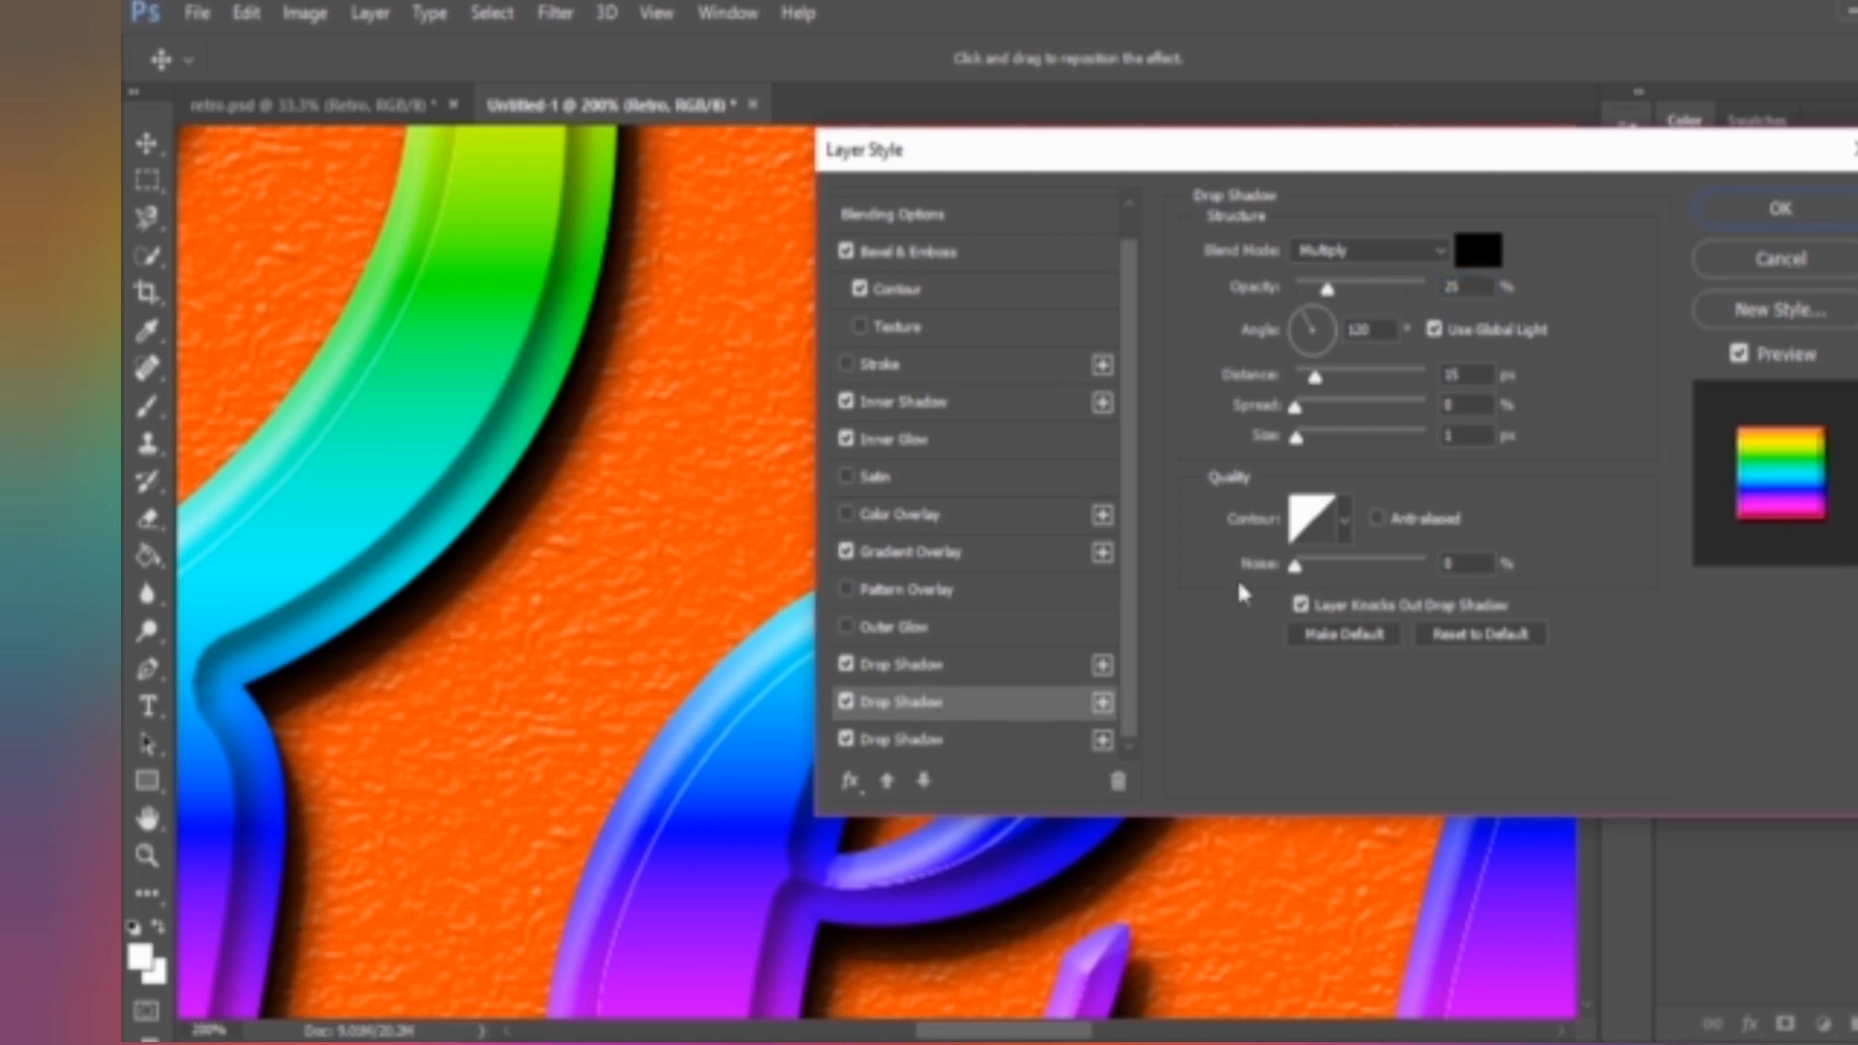
{"action": "left_click", "coordinate": [921, 664]}
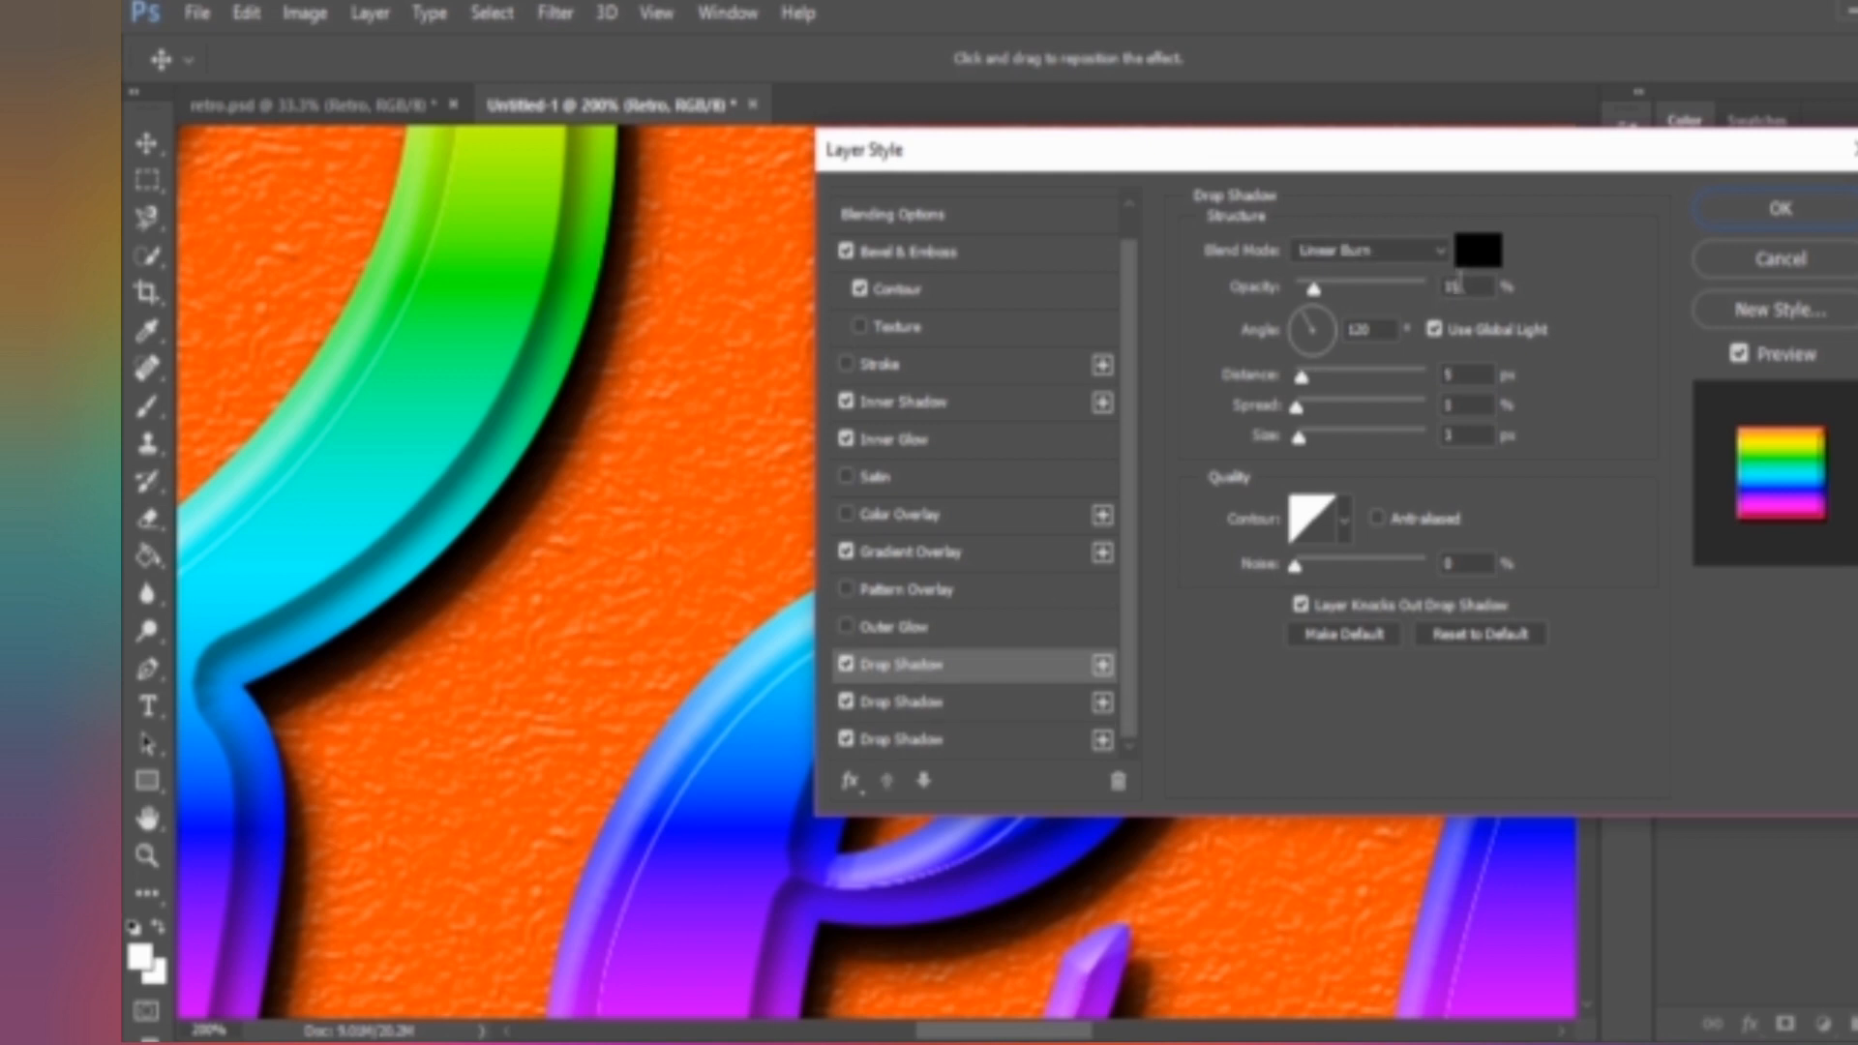
{"action": "left_click", "coordinate": [945, 704]}
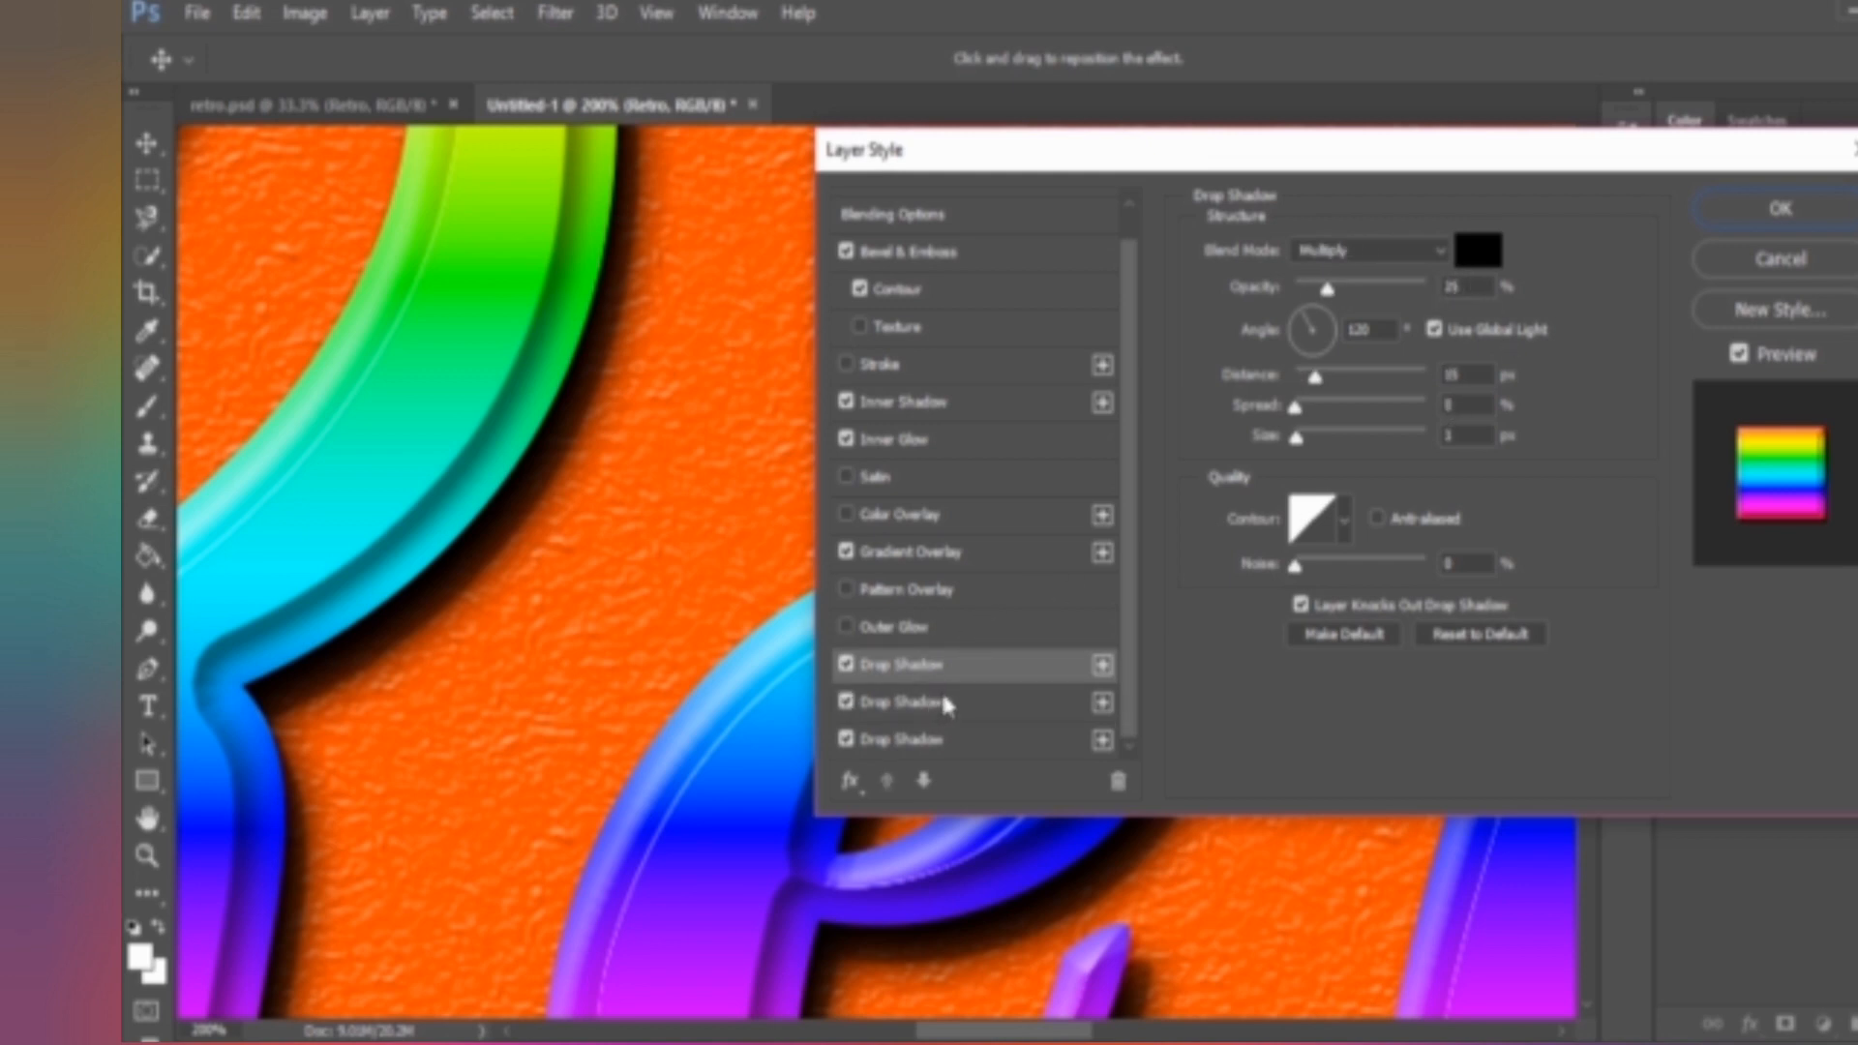
{"action": "left_click", "coordinate": [905, 739]}
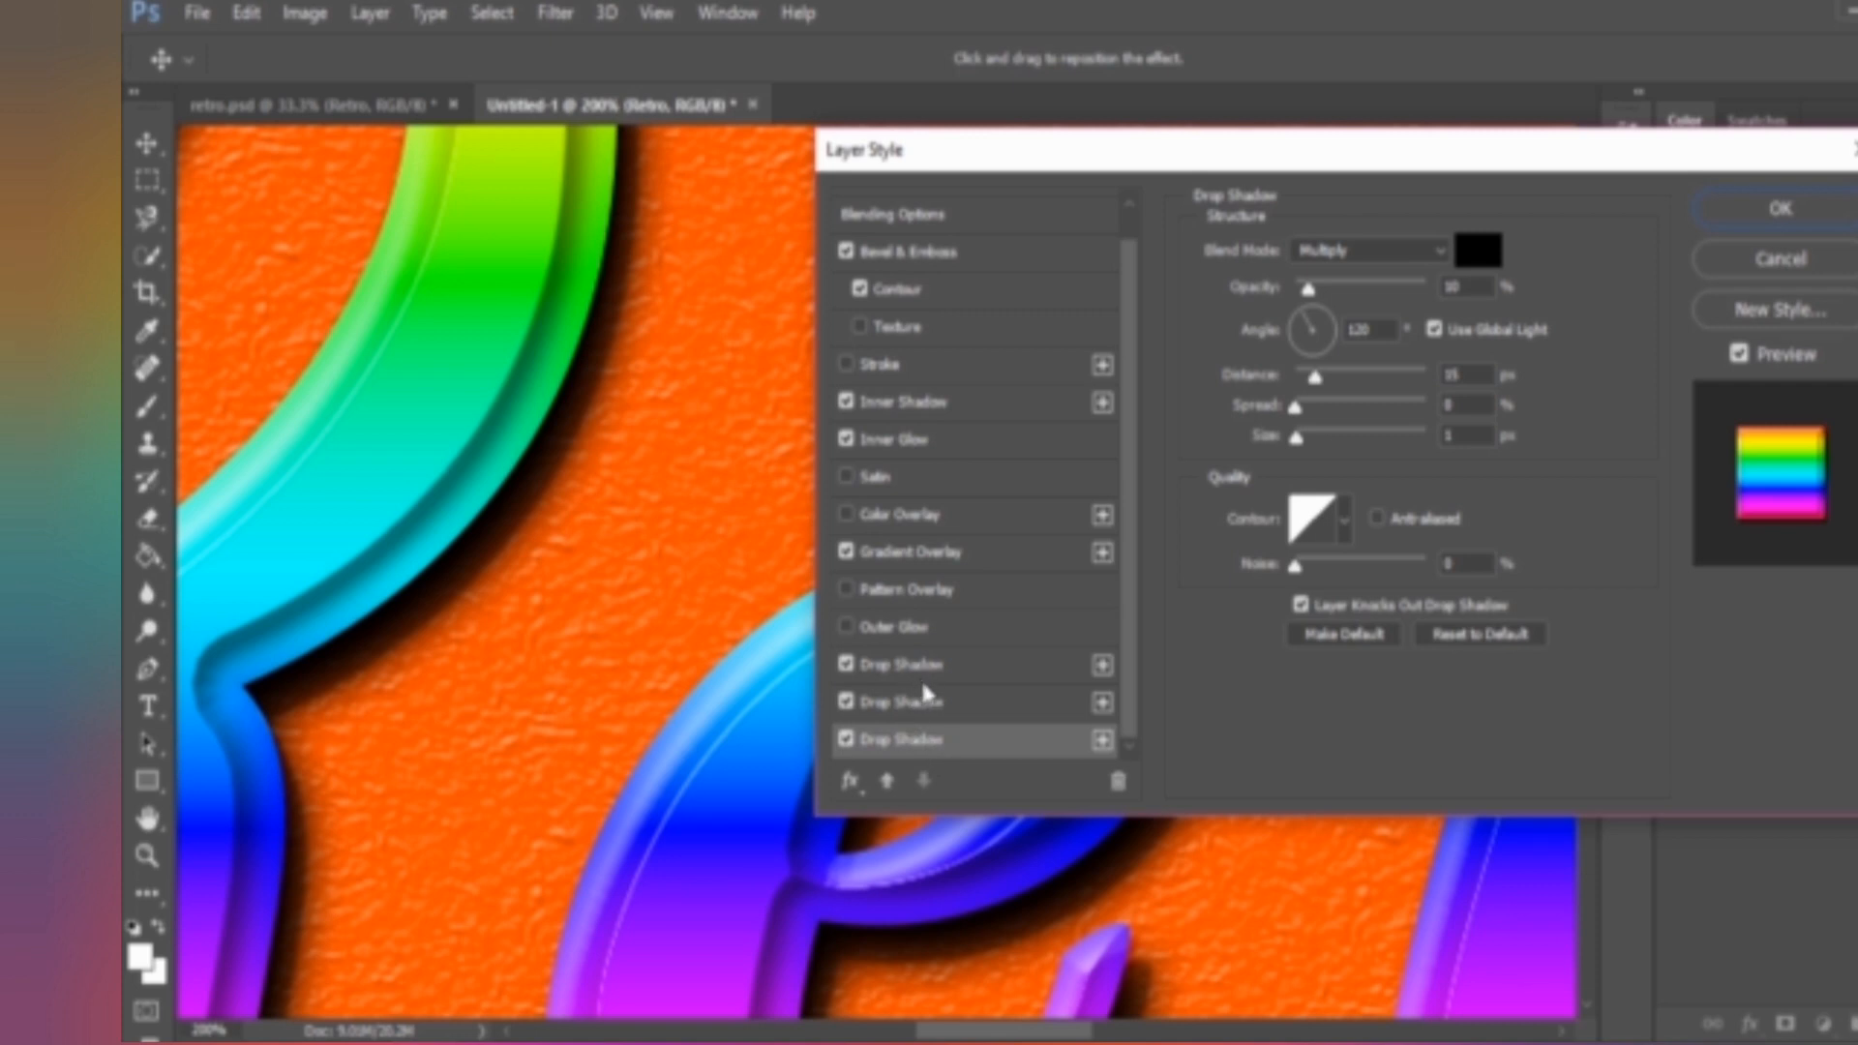
Step: Set the bottommost Drop Shadow to 10% opacity after trying 100%, with a distance of 25 px and a size of 20 px
{"action": "left_click_drag", "start_coordinate": [1346, 287], "coordinate": [1483, 303]}
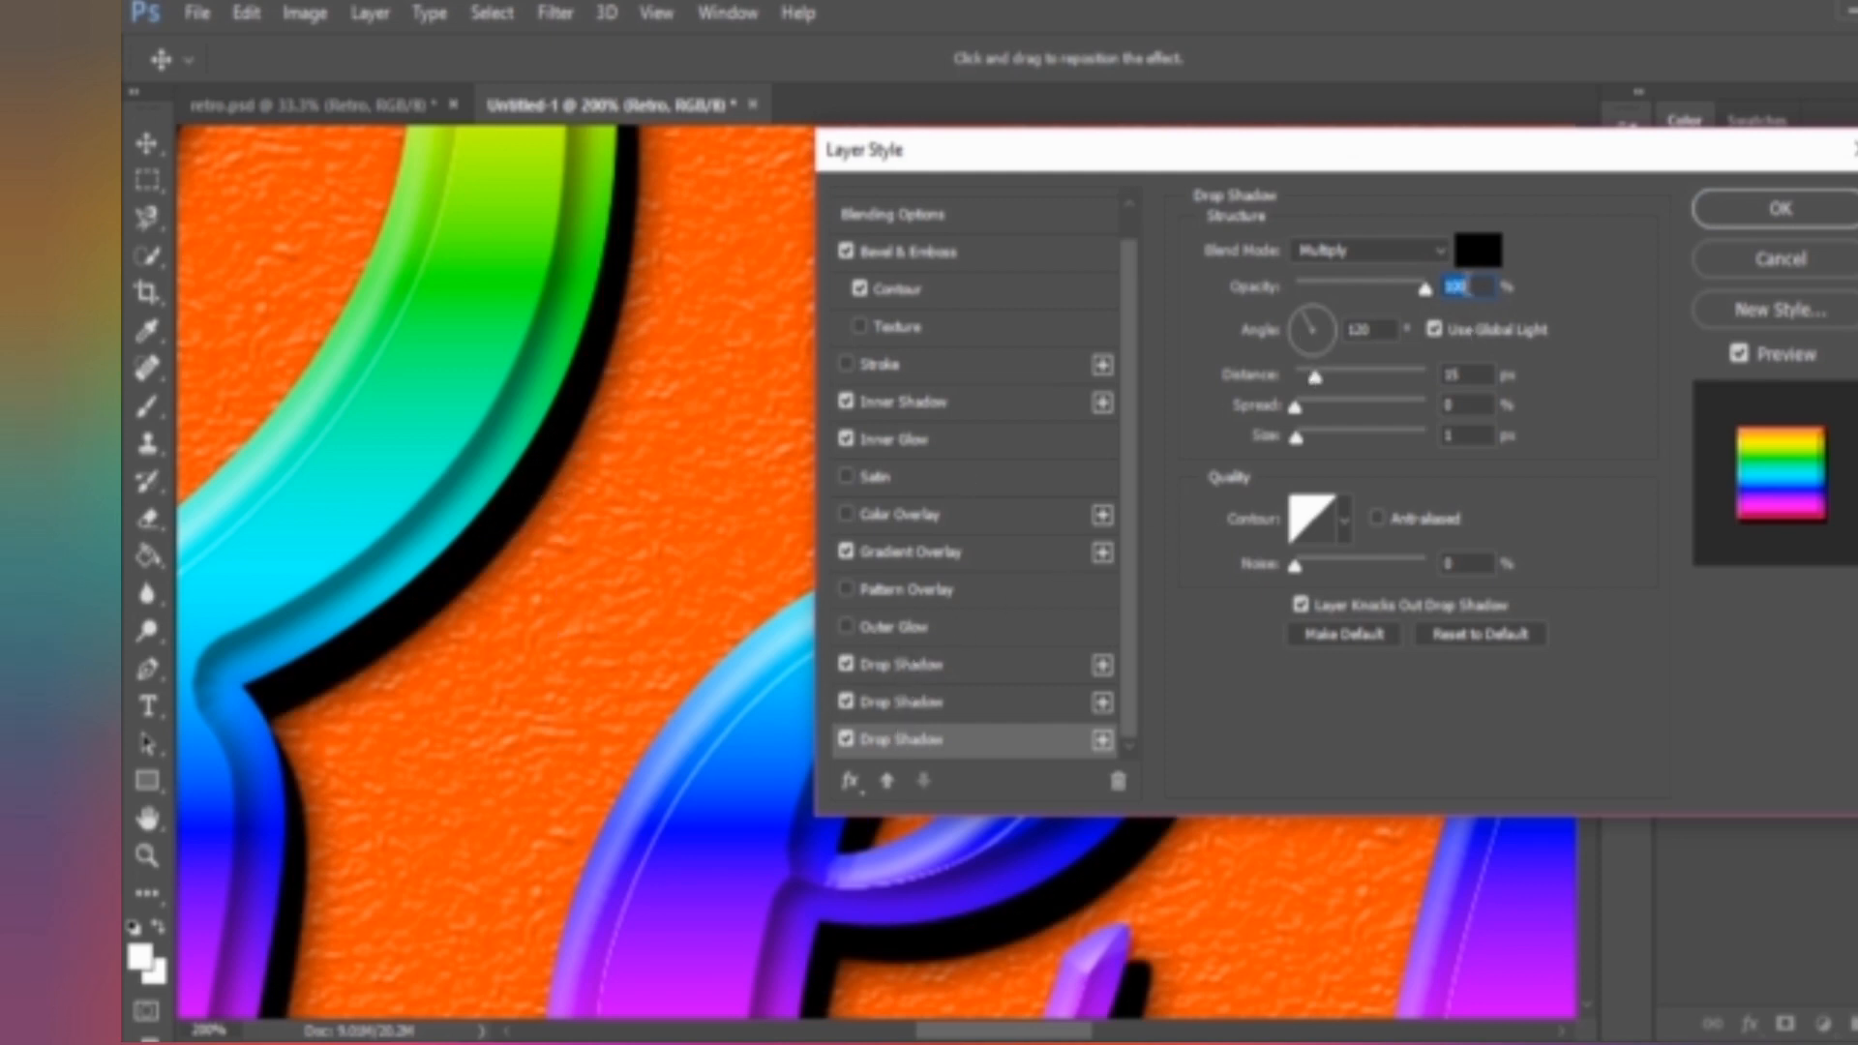
{"action": "type", "text": "10"}
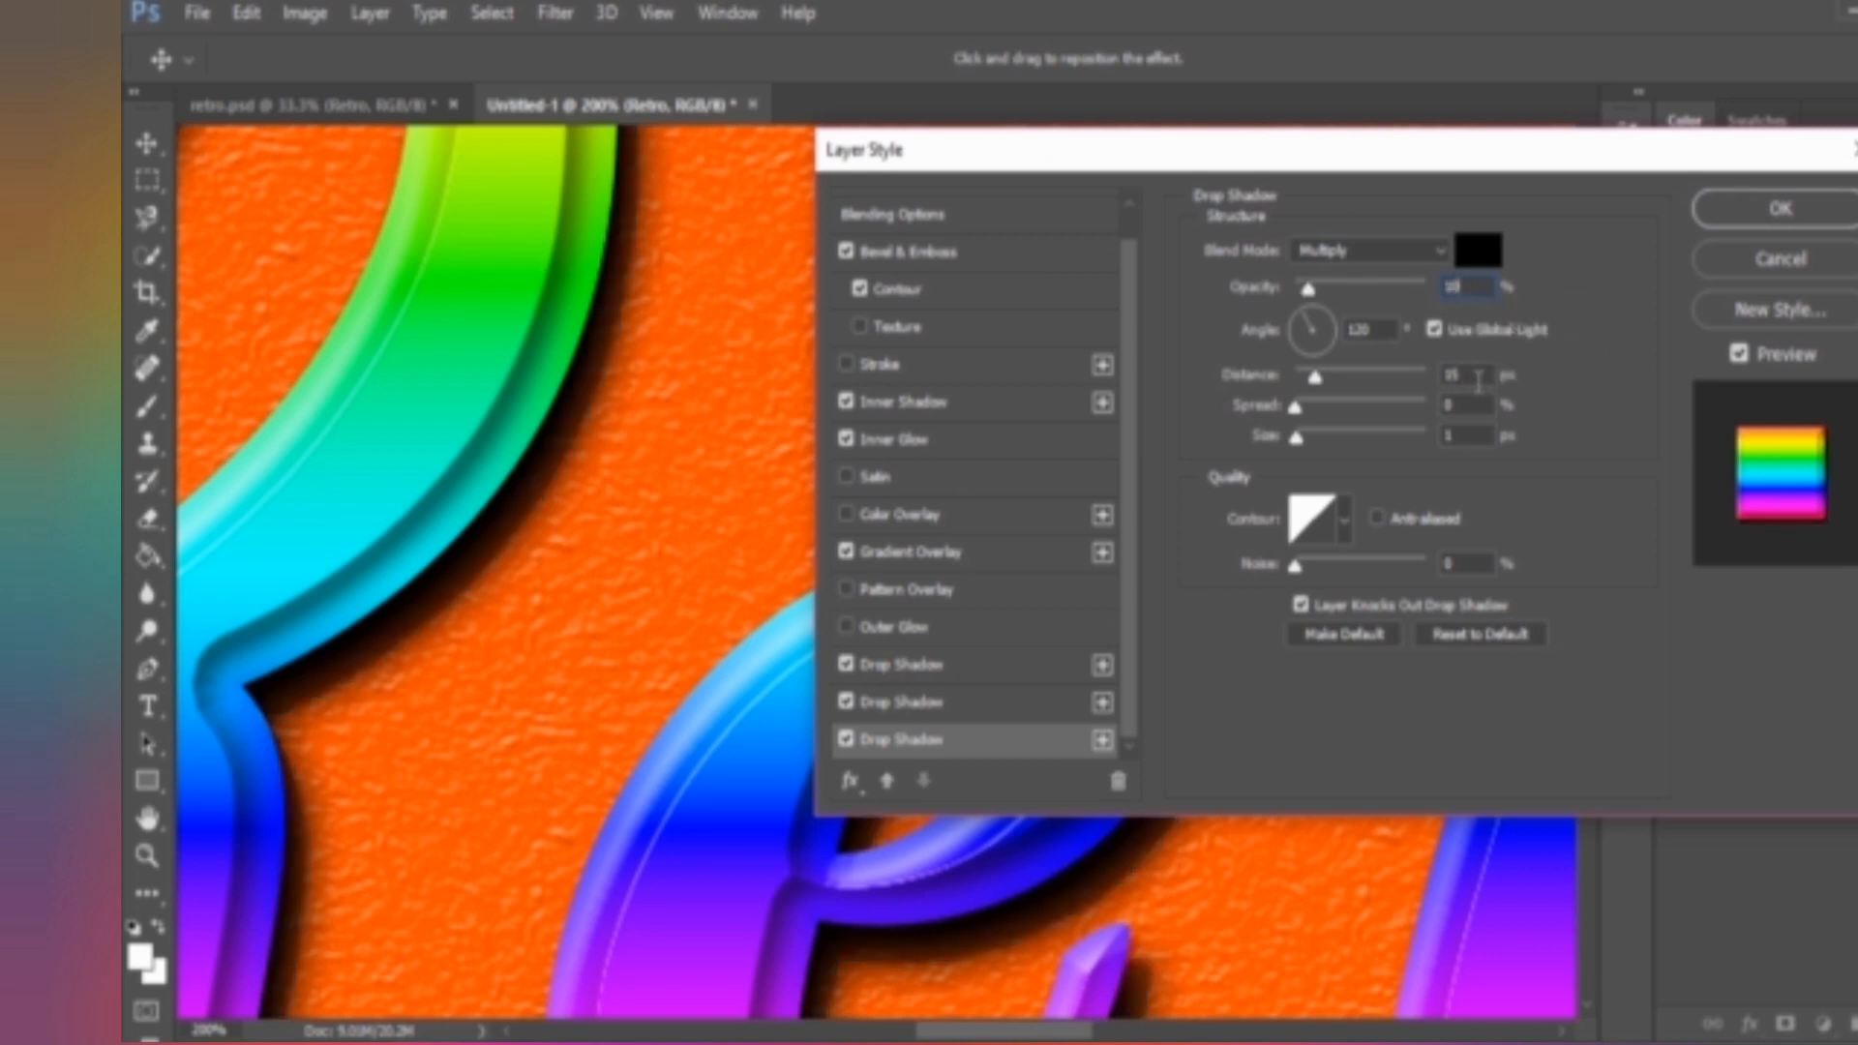
{"action": "left_click_drag", "start_coordinate": [1478, 378], "coordinate": [1414, 387]}
{"action": "type", "text": "25"}
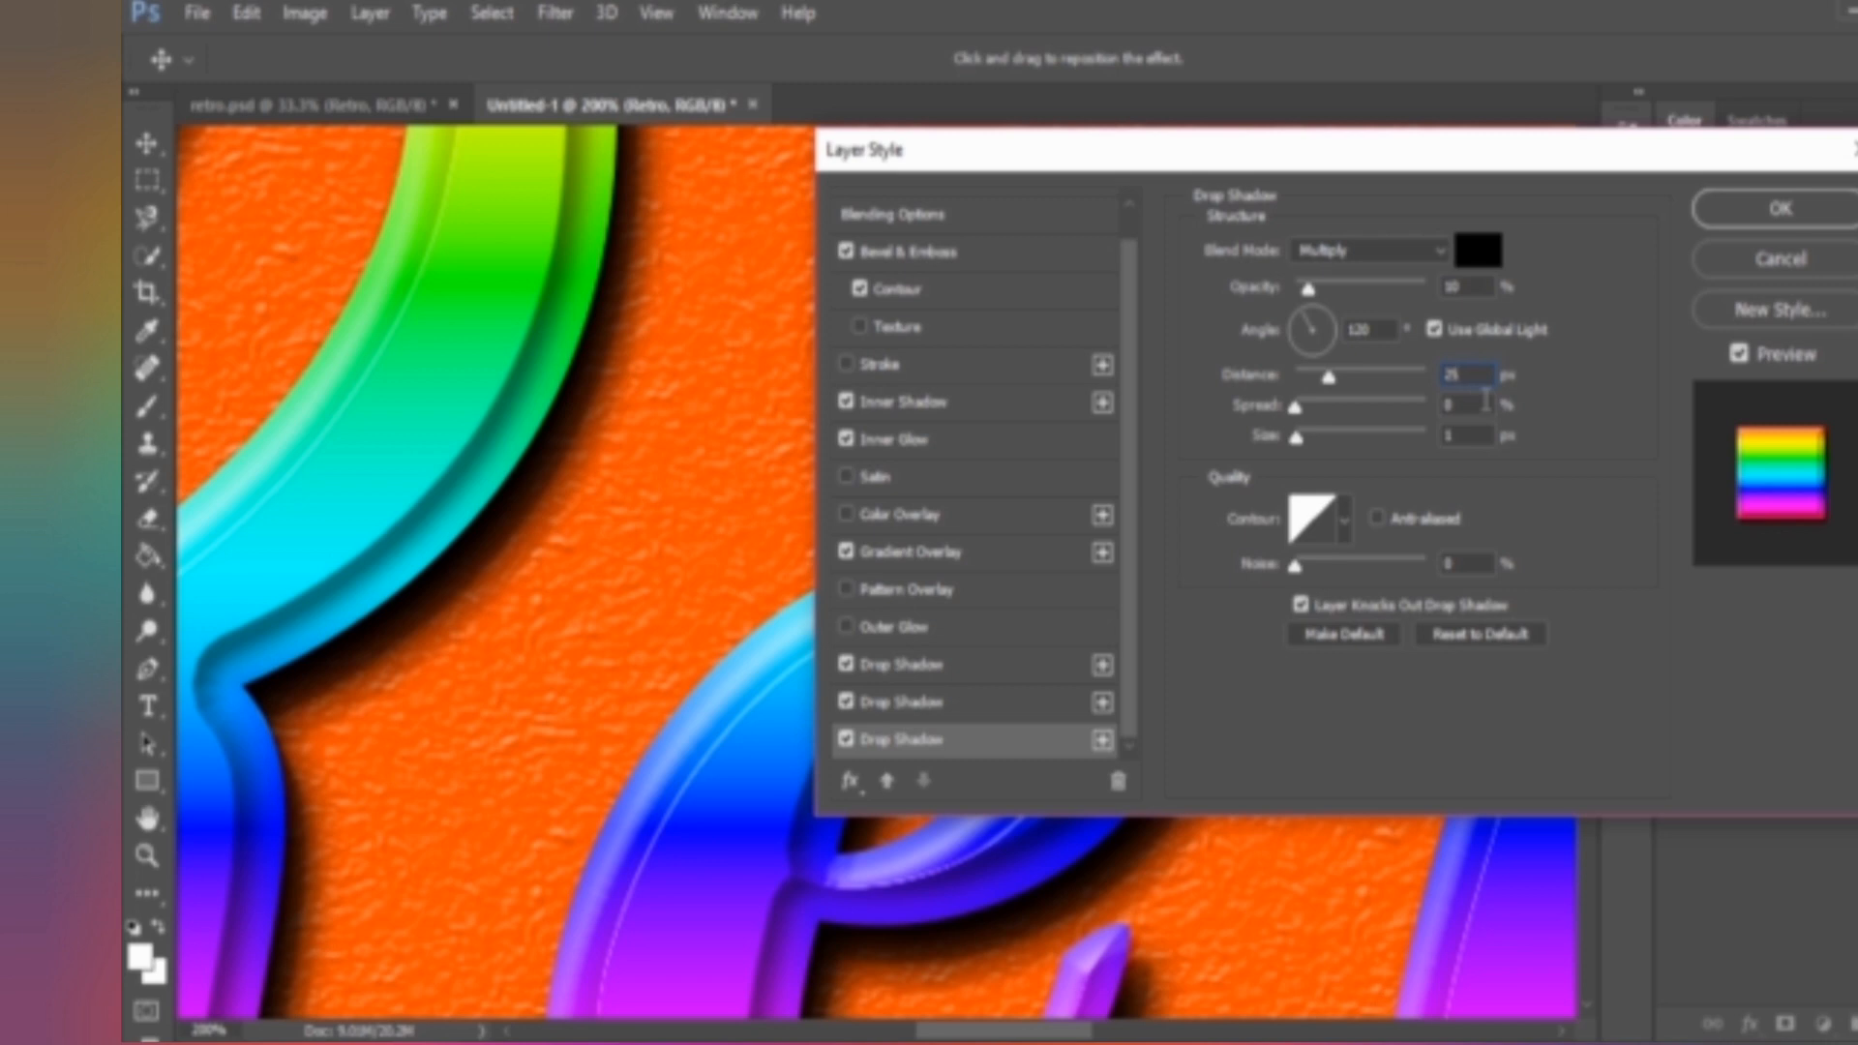
{"action": "key", "text": "Tab"}
{"action": "key", "text": "Tab"}
{"action": "type", "text": "20"}
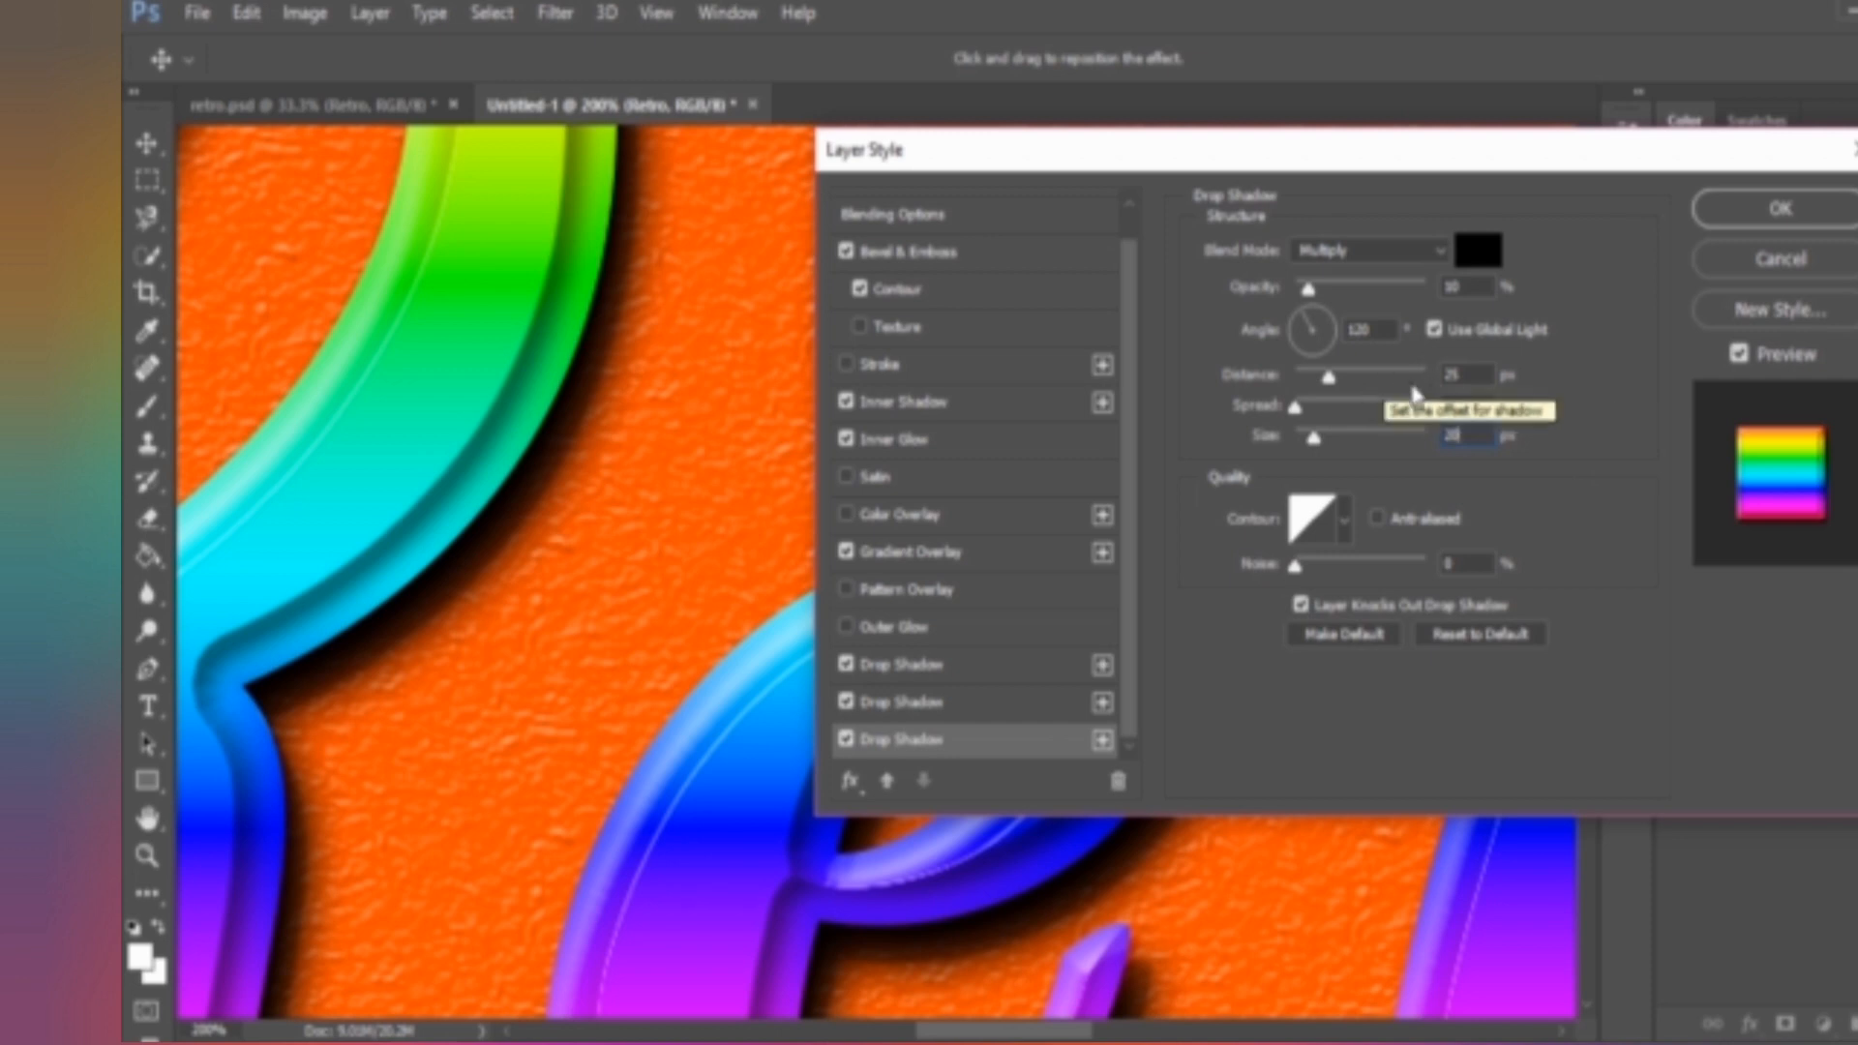
Step: Compare the enlarged text with and without the bottommost Drop Shadow, and review the settings of all three Drop Shadows
{"action": "left_click", "coordinate": [846, 738]}
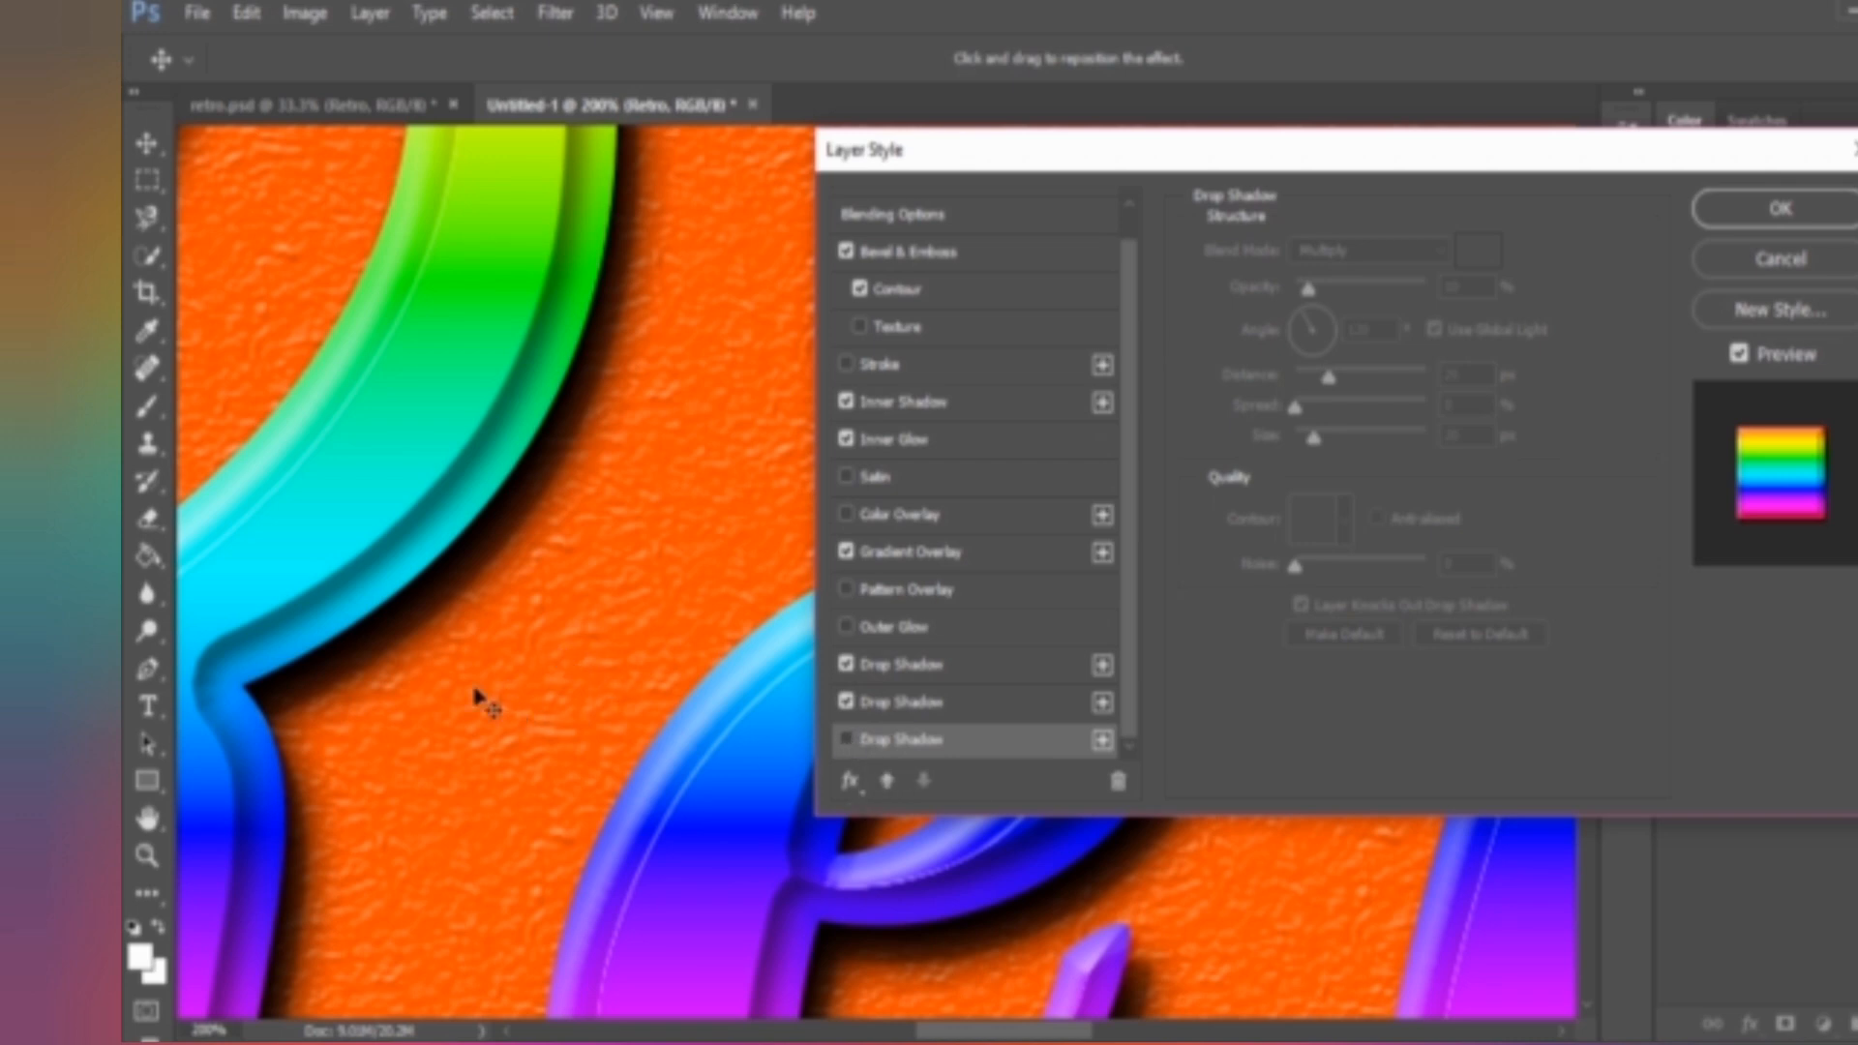
{"action": "key", "text": "ctrl+plus"}
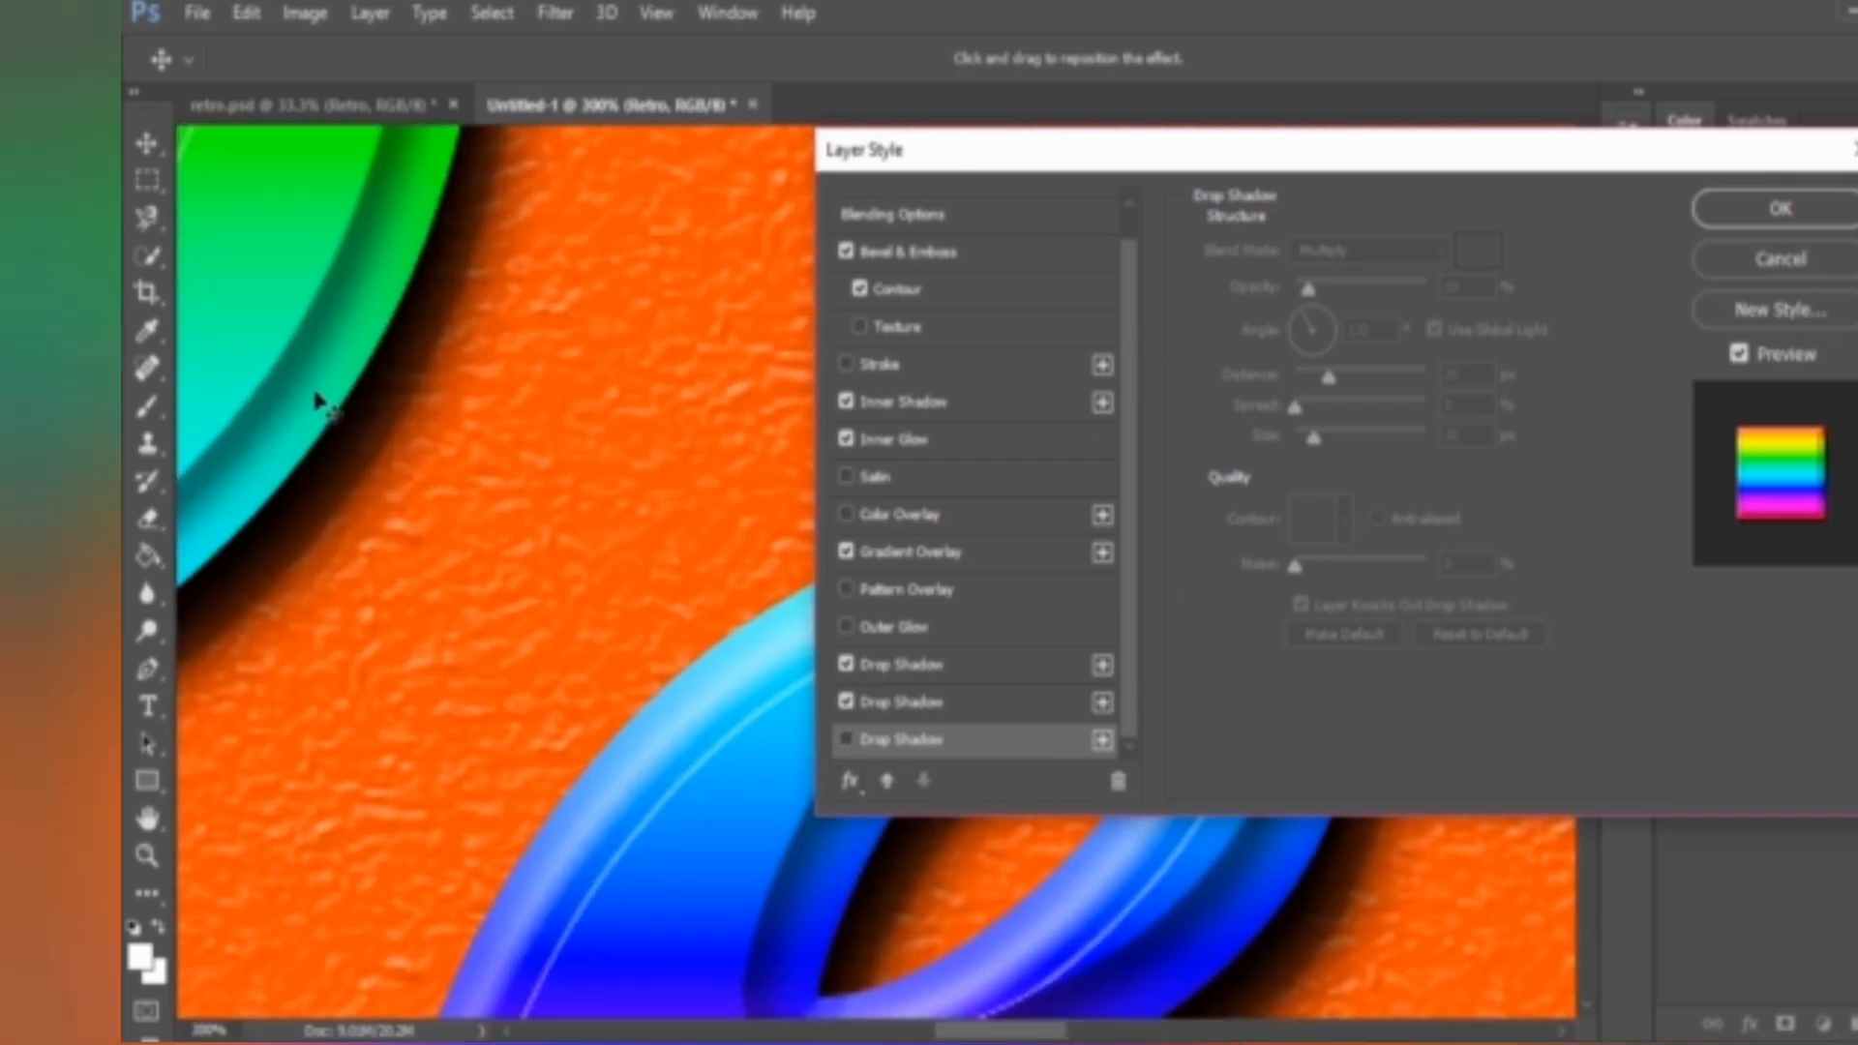
{"action": "left_click", "coordinate": [845, 741]}
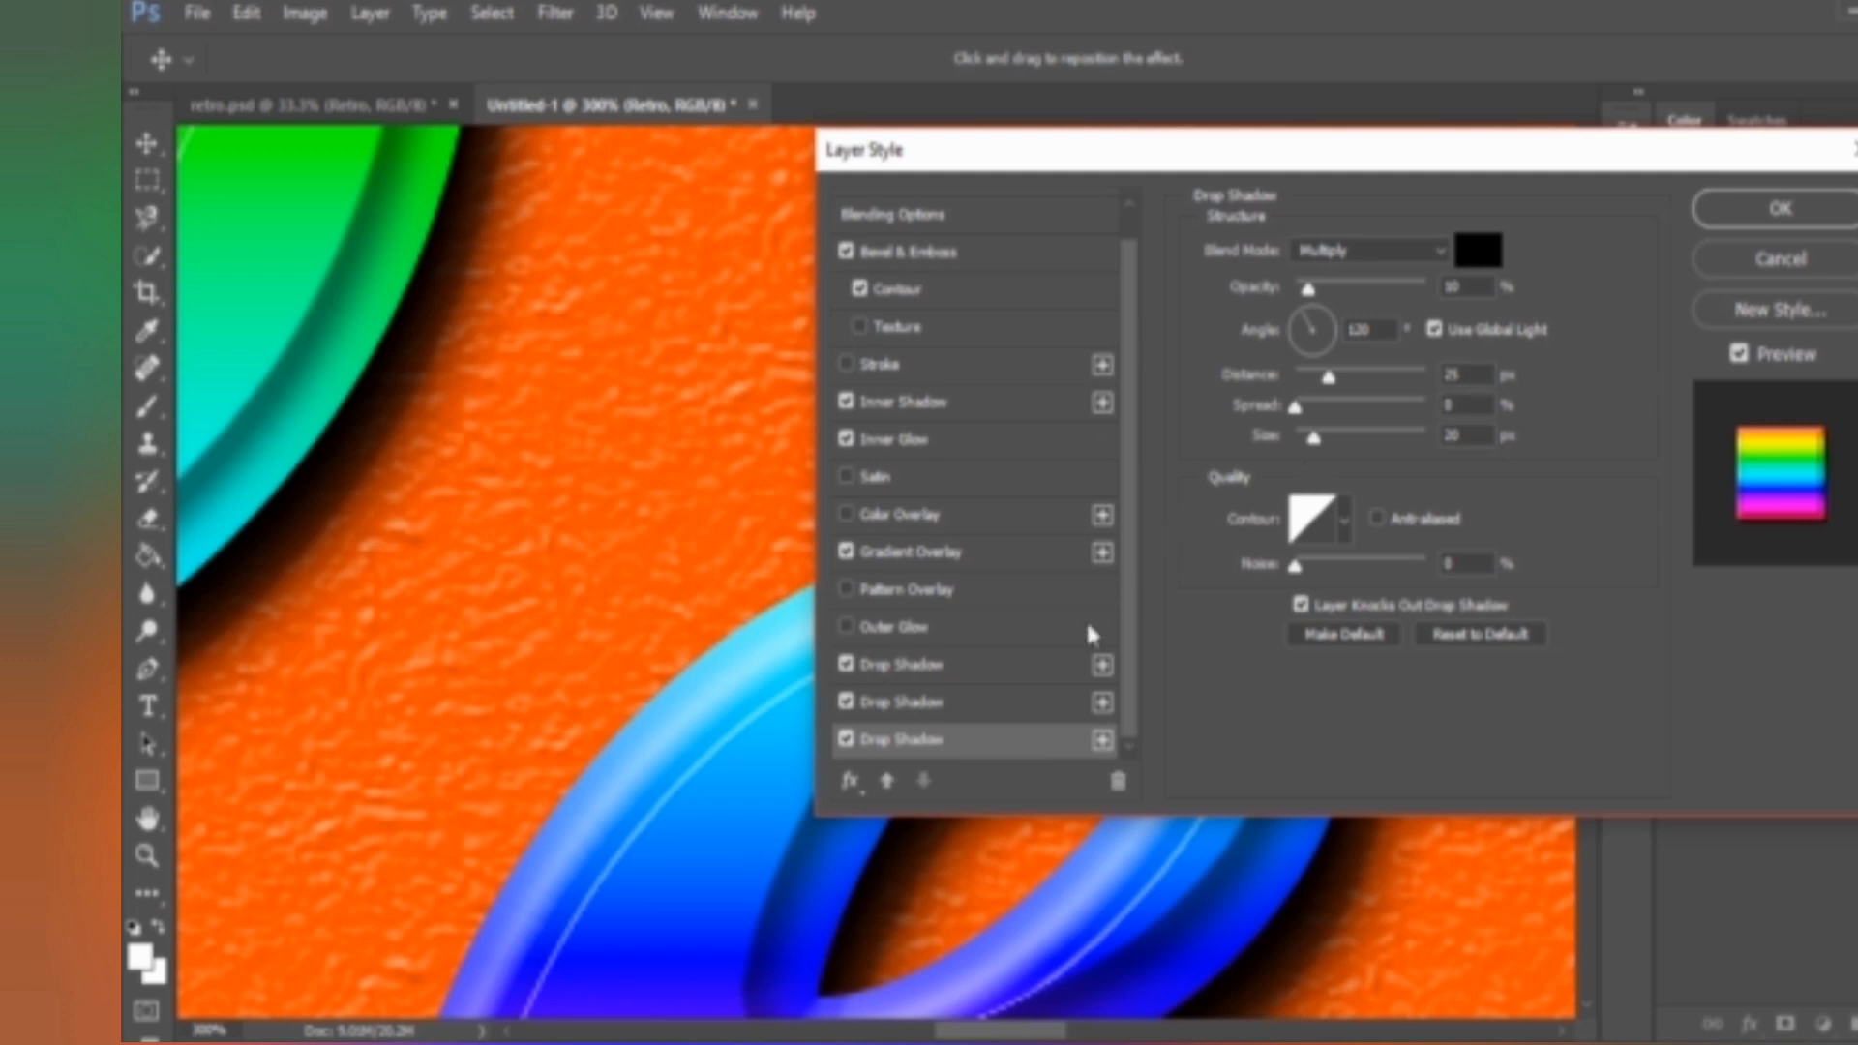
{"action": "left_click", "coordinate": [912, 668]}
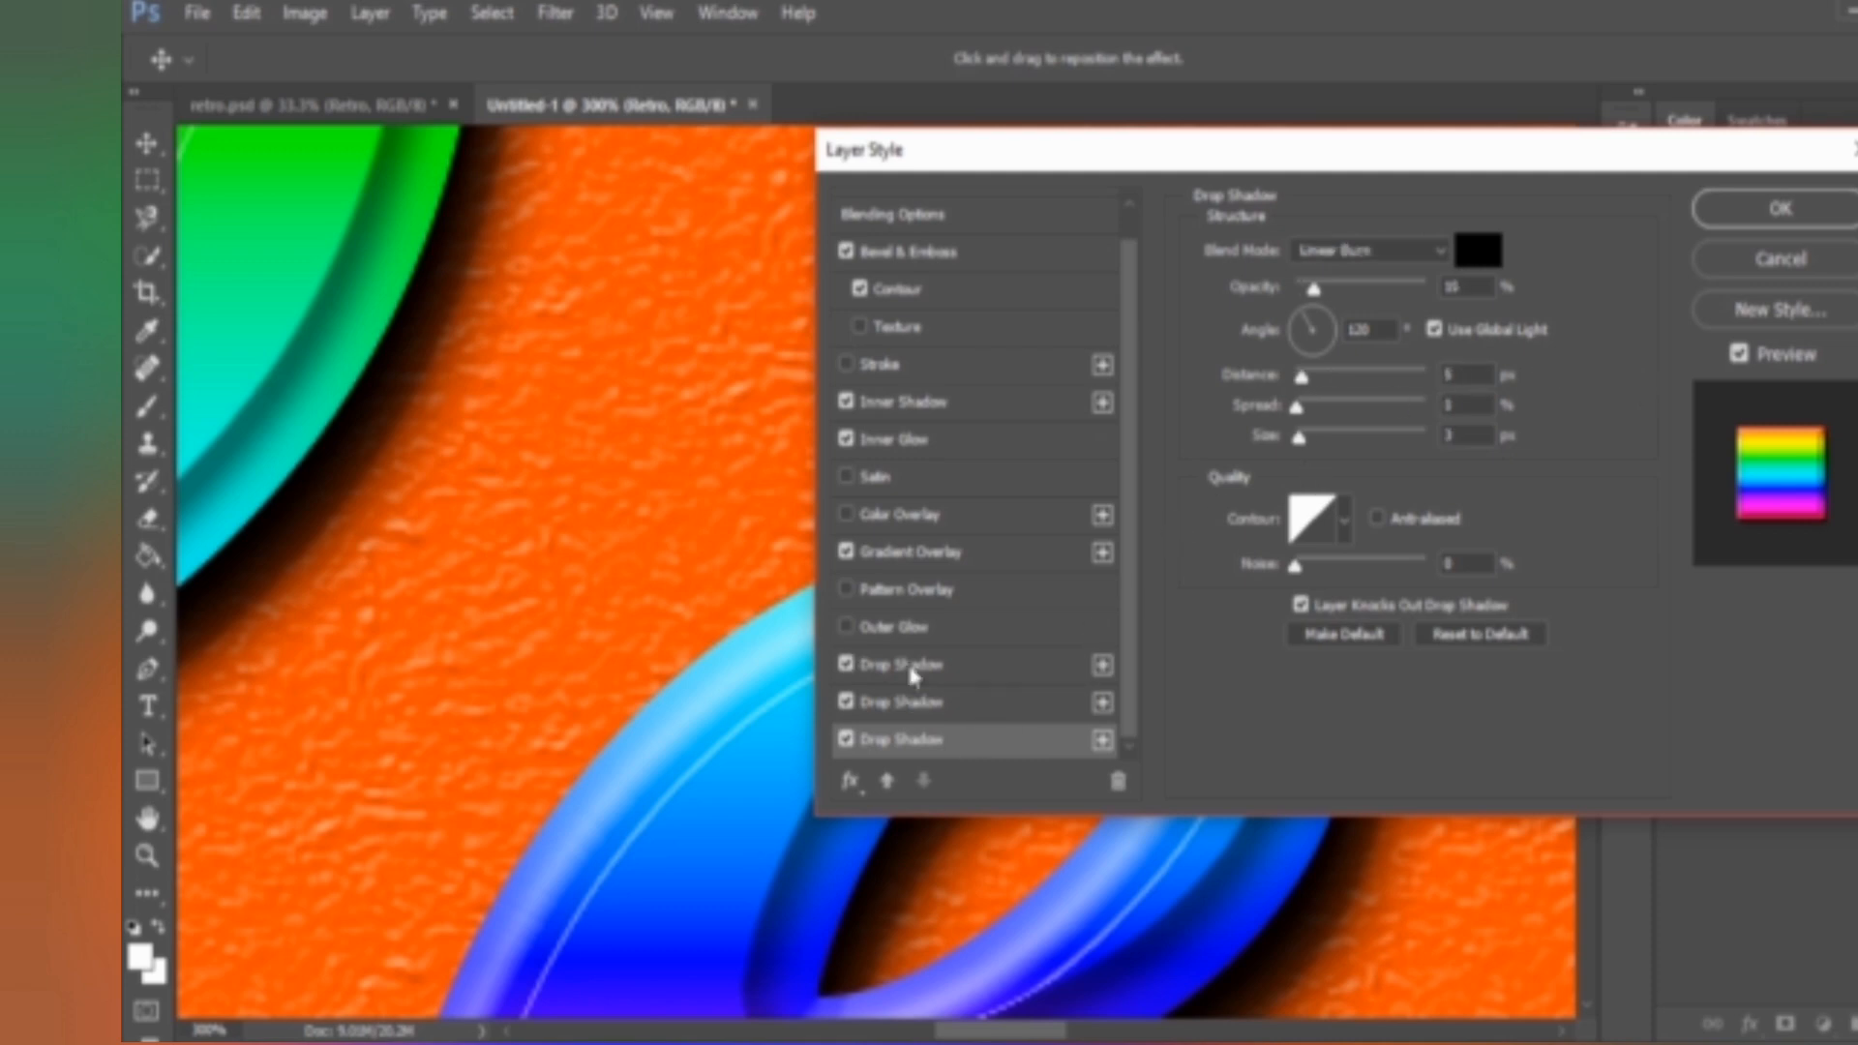
{"action": "left_click", "coordinate": [917, 700]}
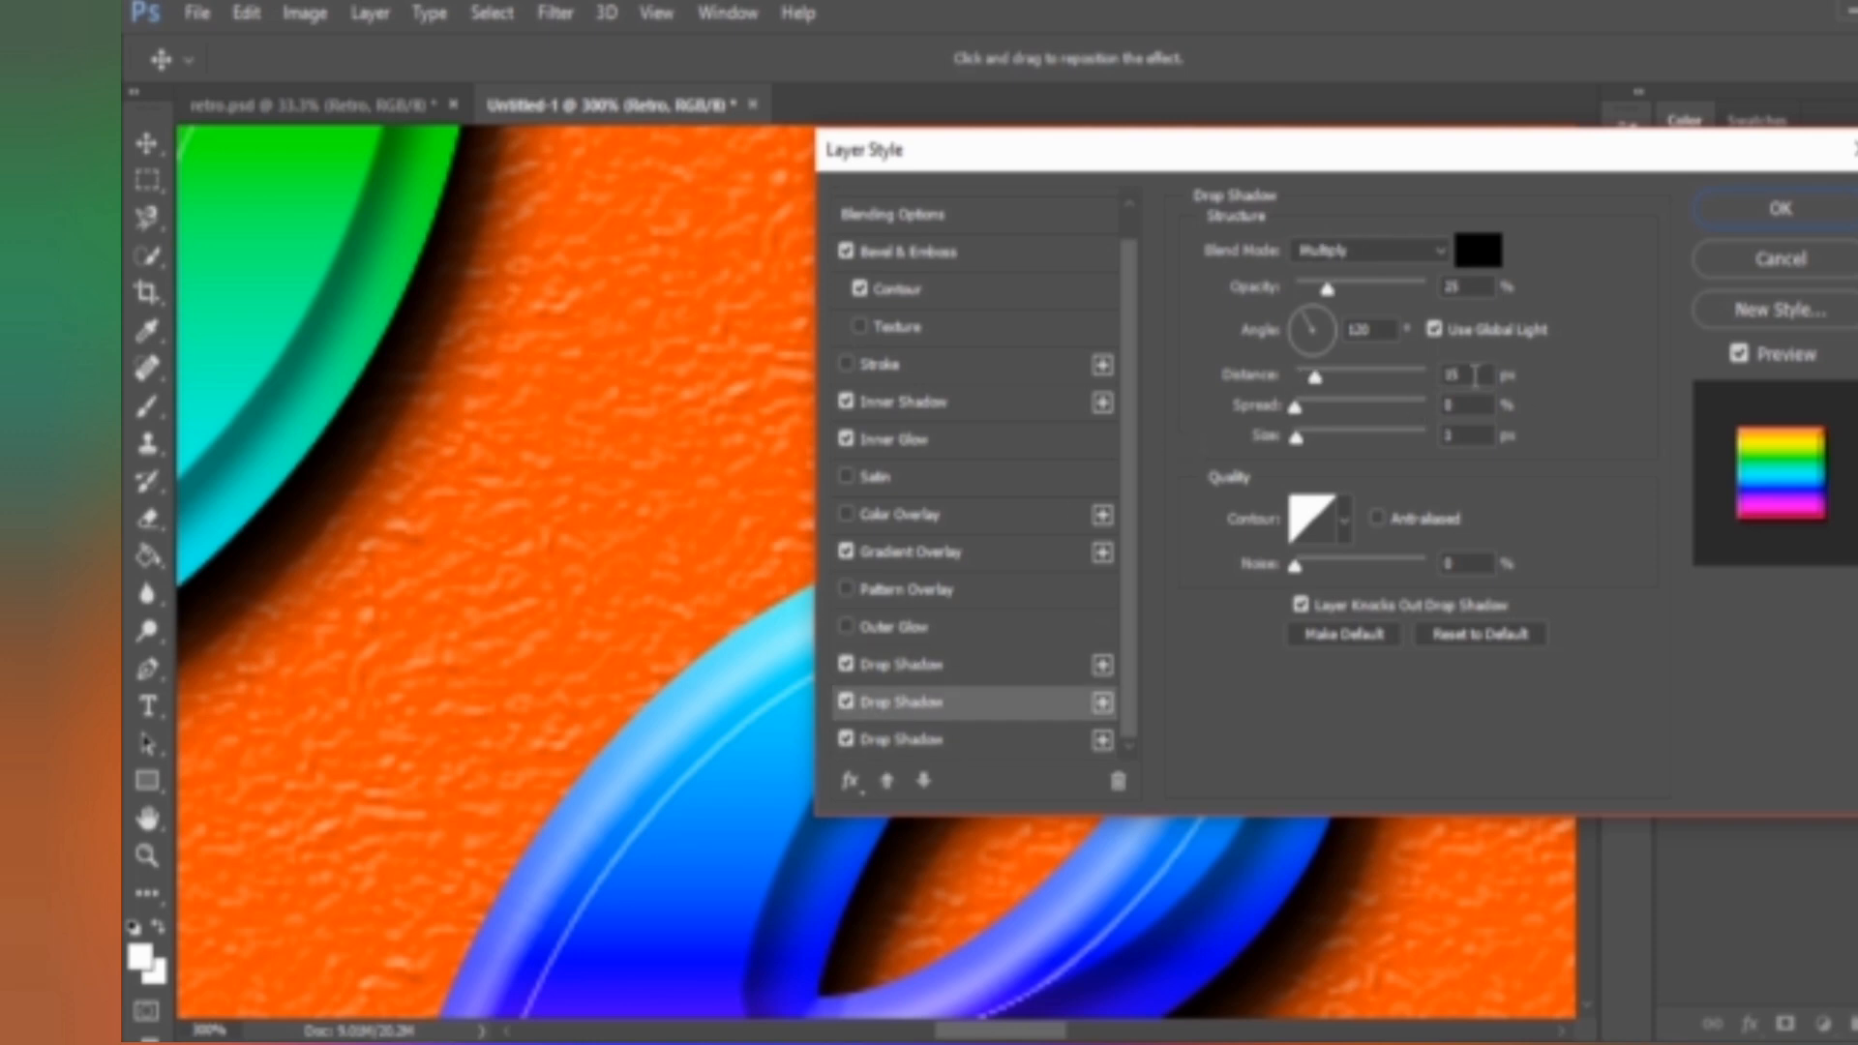
{"action": "left_click", "coordinate": [938, 674]}
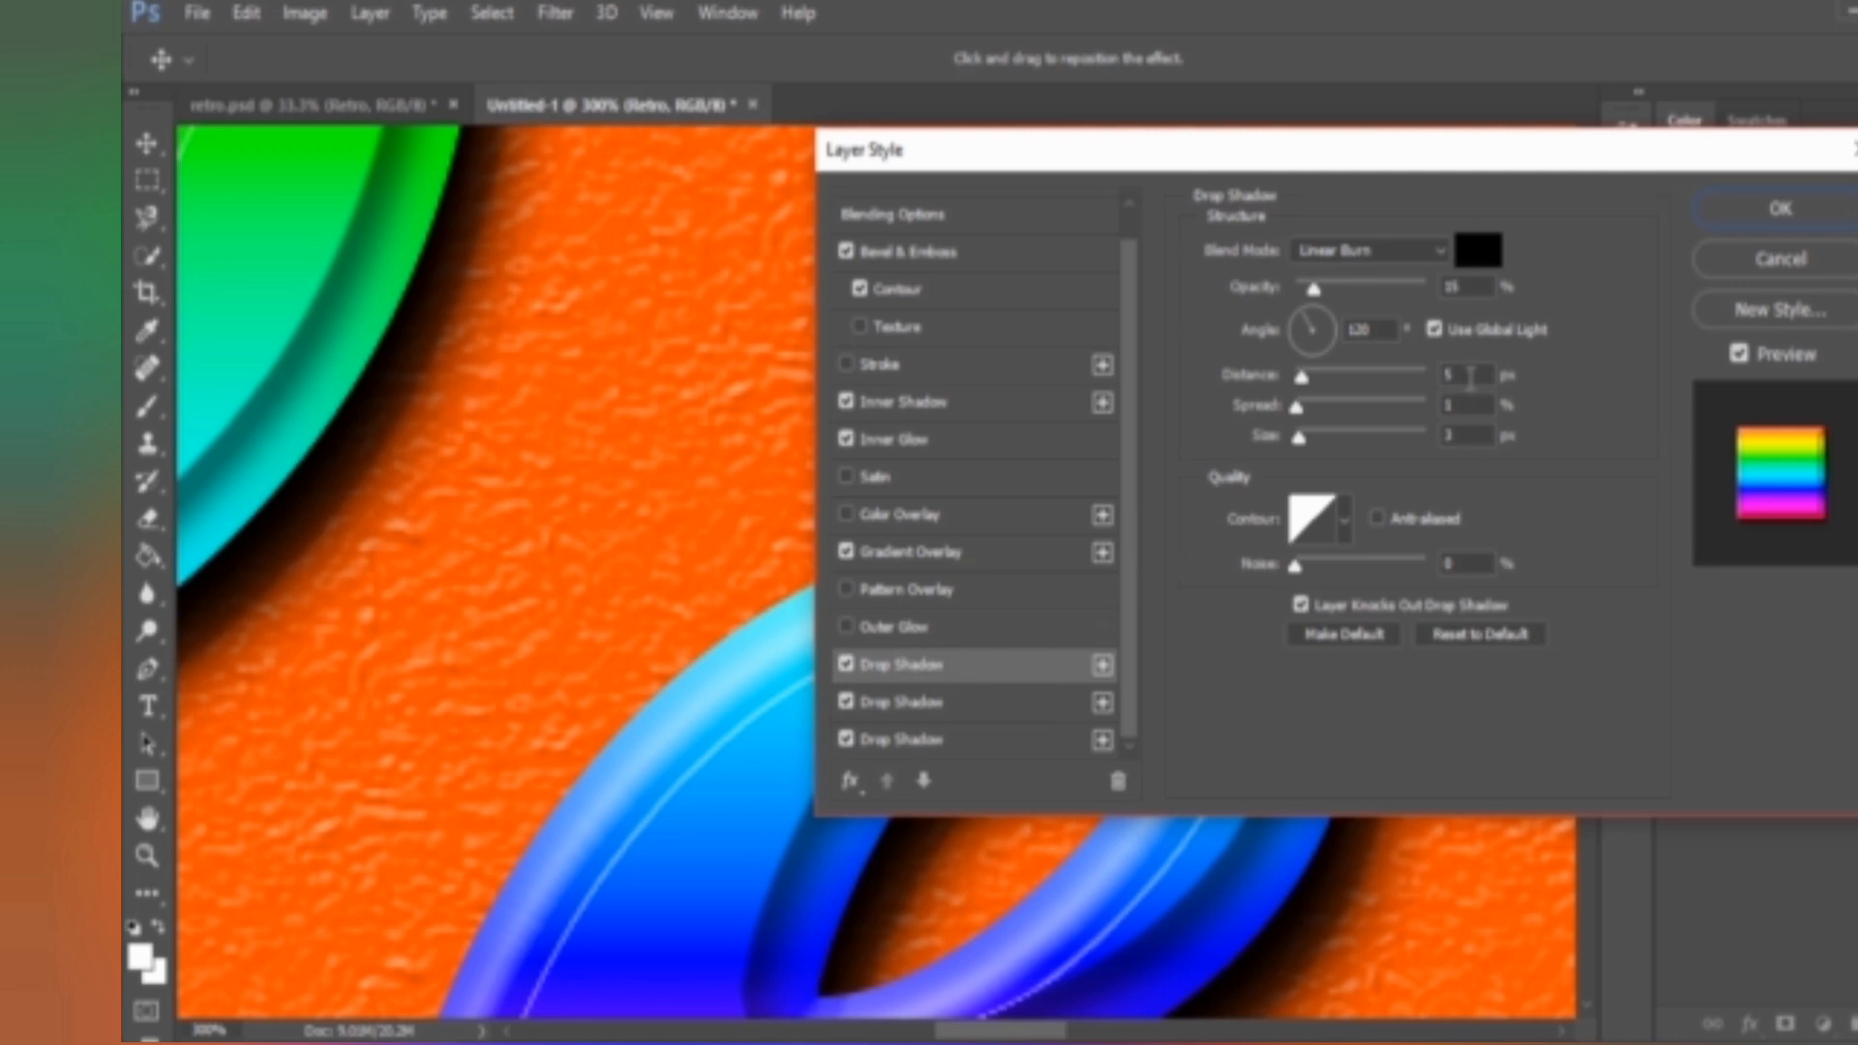
{"action": "left_click", "coordinate": [903, 745]}
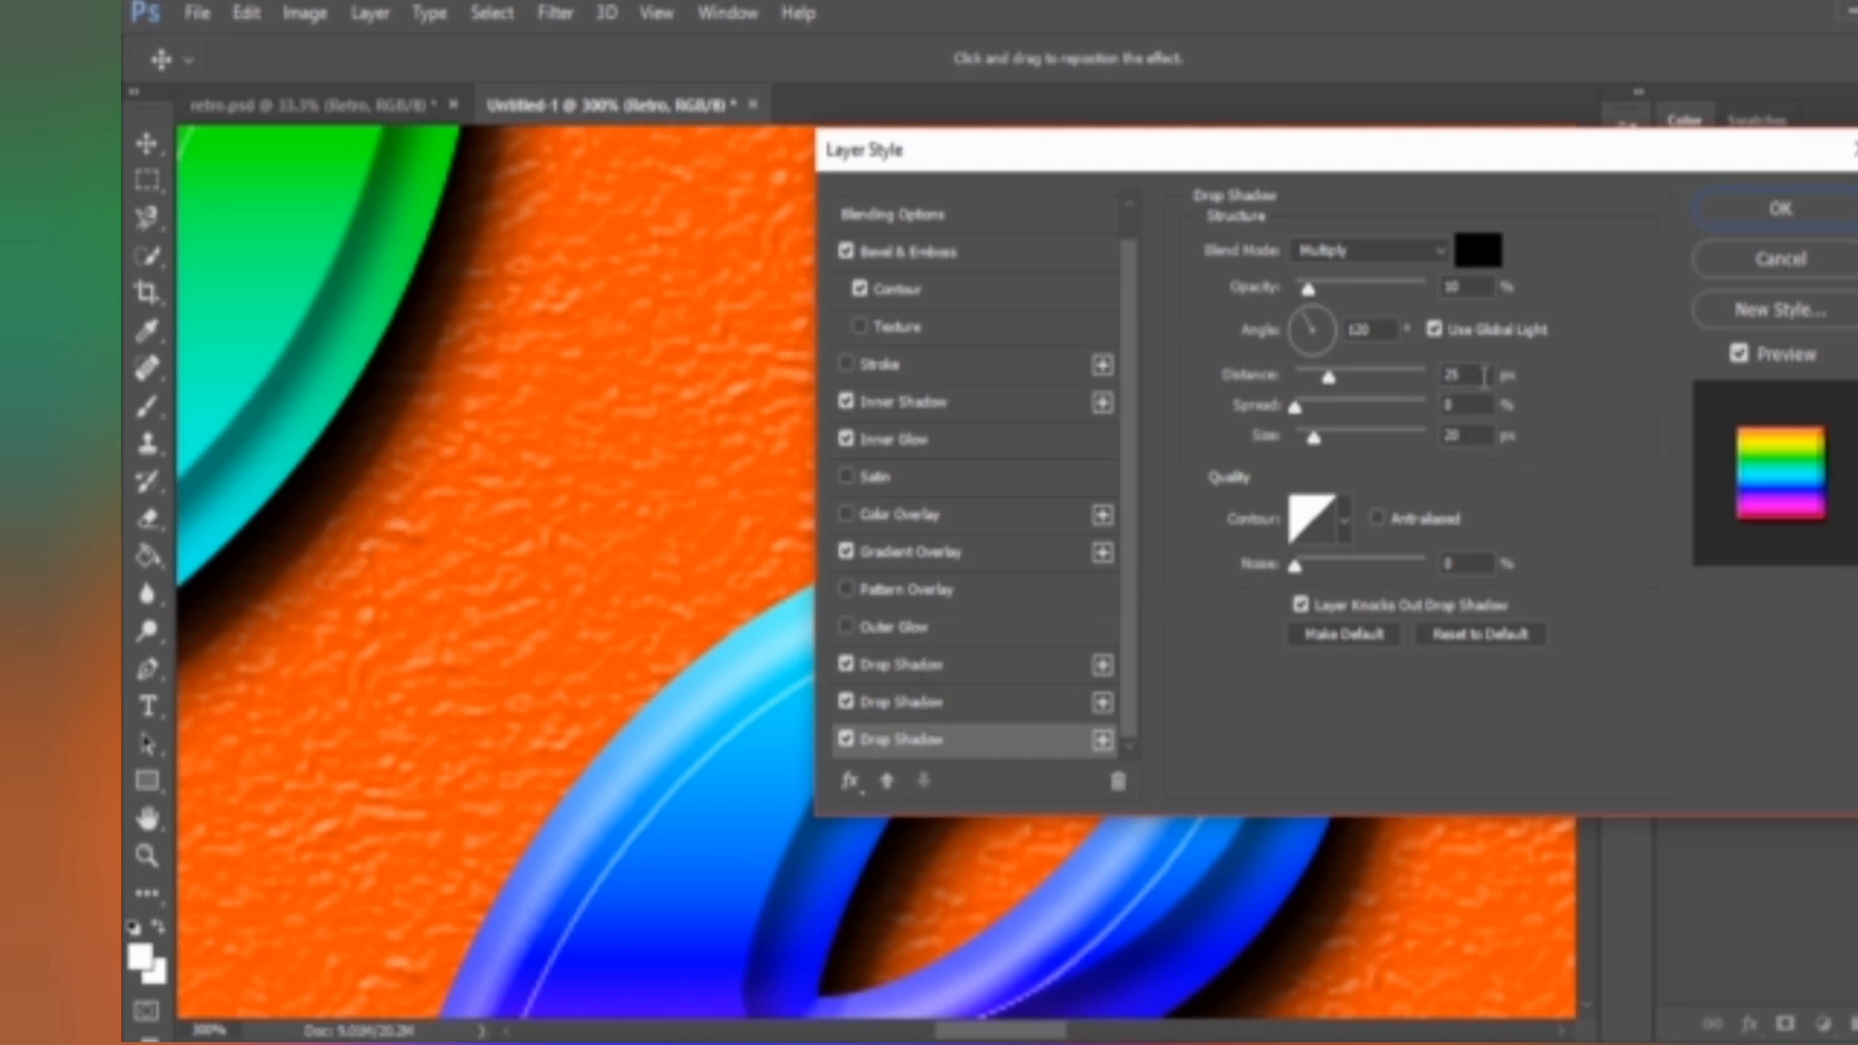
Step: Try 100% opacity on the bottommost Drop Shadow and lower the opacity again
{"action": "left_click", "coordinate": [1481, 435]}
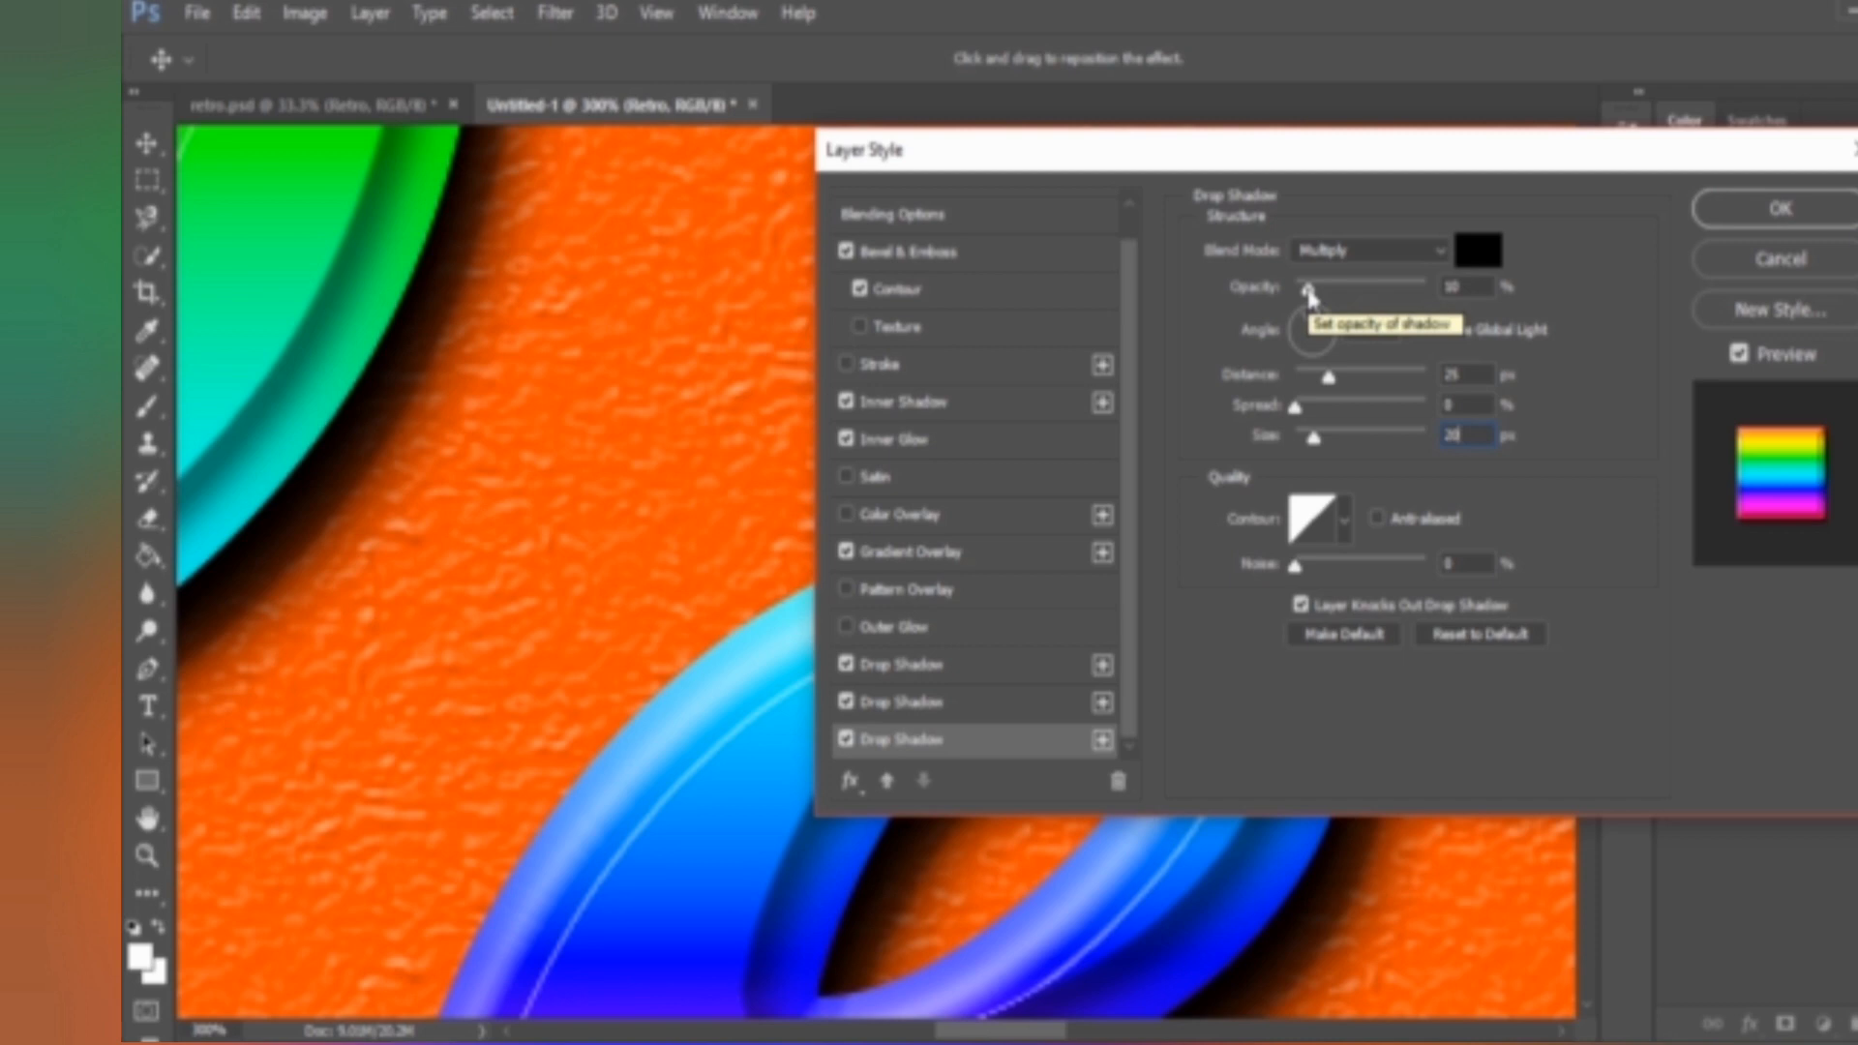
{"action": "left_click_drag", "start_coordinate": [1308, 290], "coordinate": [1431, 288]}
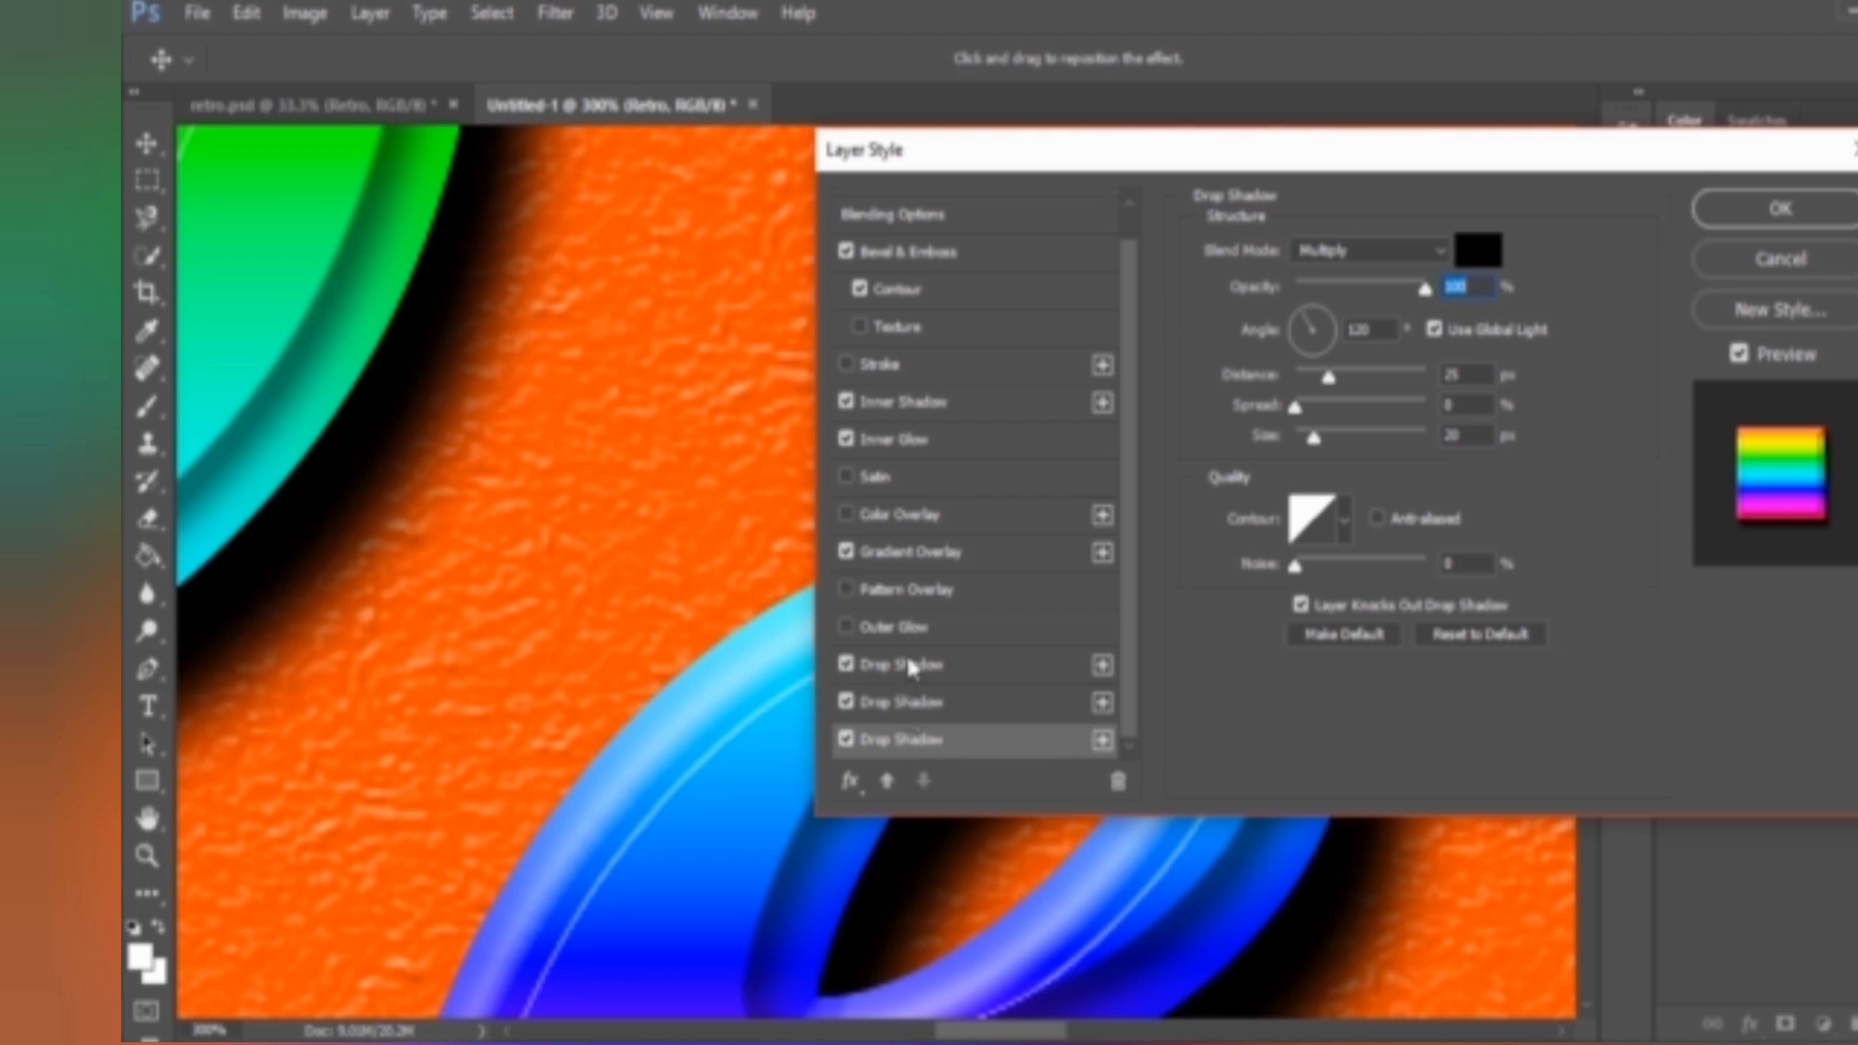
{"action": "left_click_drag", "start_coordinate": [1424, 289], "coordinate": [1318, 295]}
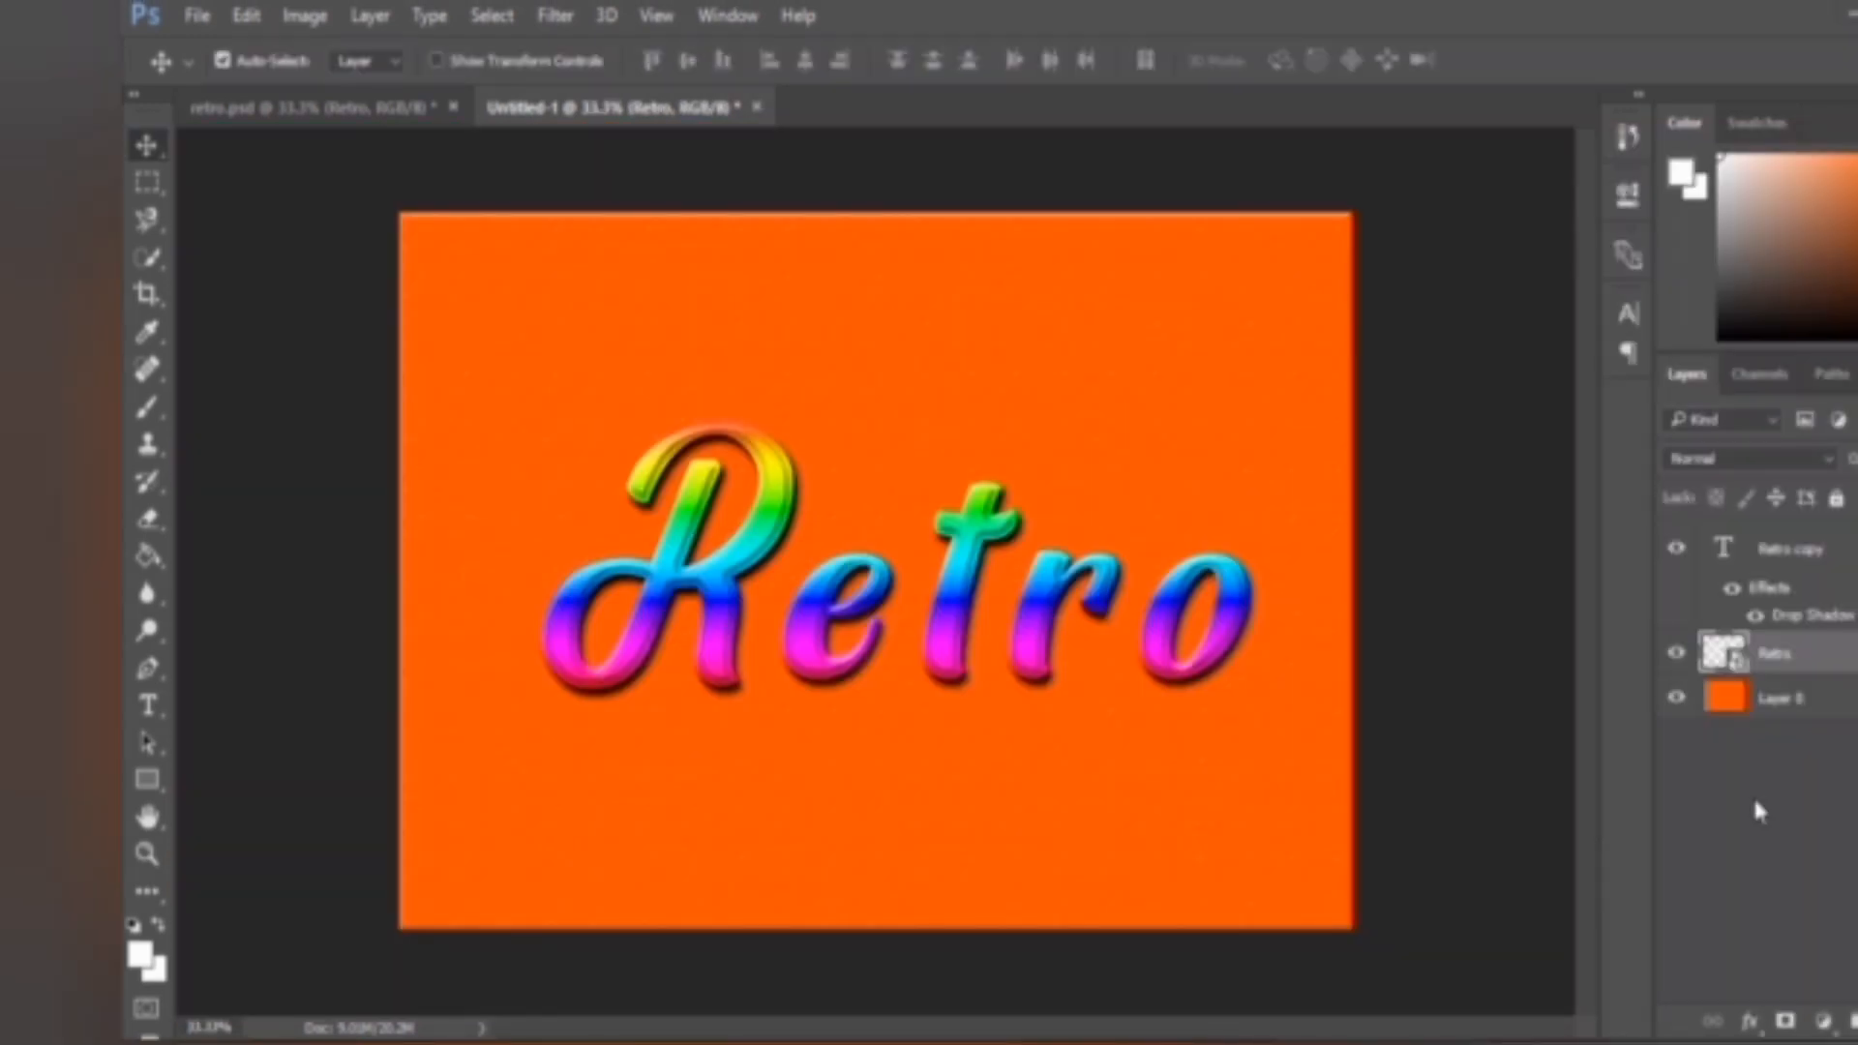